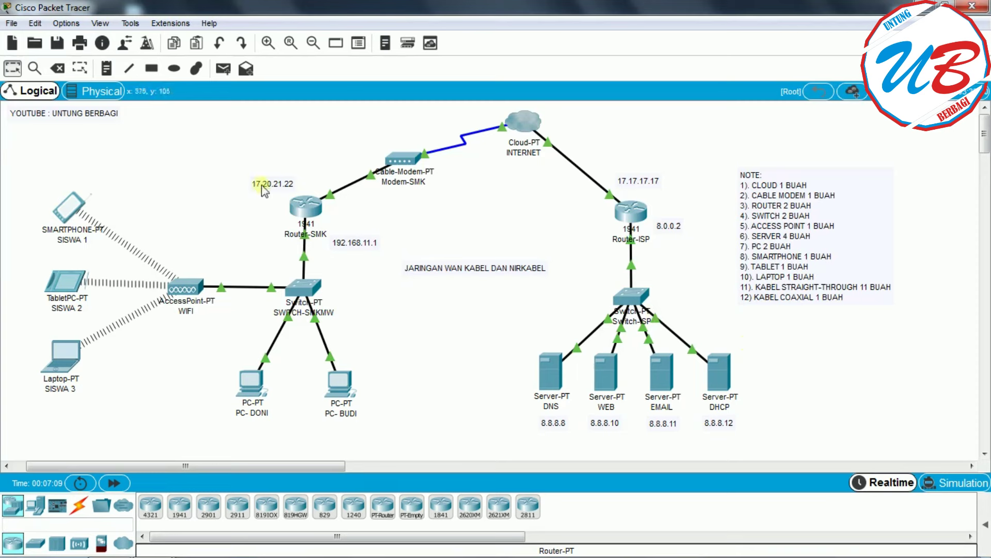
- Delete the smartphone, tablet, access point, laptop, PC-DONI, PC-BUDI, SWITCH-SMKMW and Router-SMK
left_click(58, 68)
left_click(73, 208)
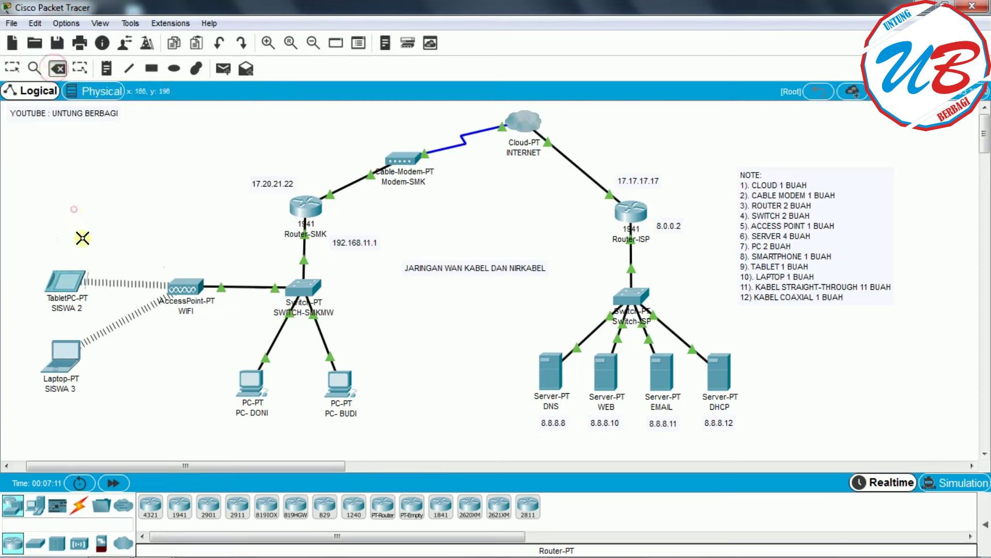
left_click(79, 281)
left_click(190, 297)
left_click(57, 355)
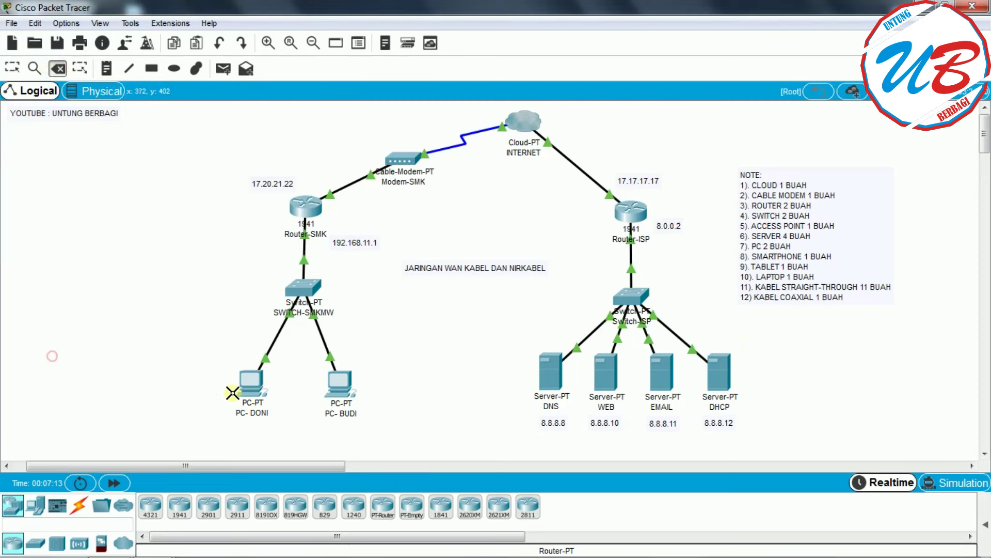
left_click(248, 389)
left_click(341, 383)
left_click(300, 286)
left_click(302, 215)
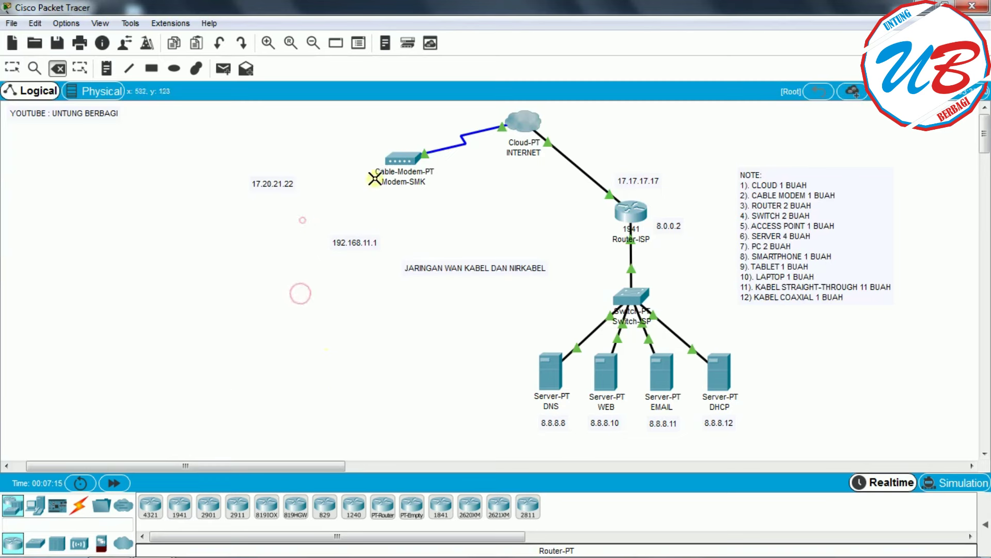
- Delete Modem-SMK, the INTERNET cloud, Router-ISP, Switch-ISP and the DNS, WEB, EMAIL and DHCP servers
left_click(415, 157)
left_click(532, 123)
left_click(643, 215)
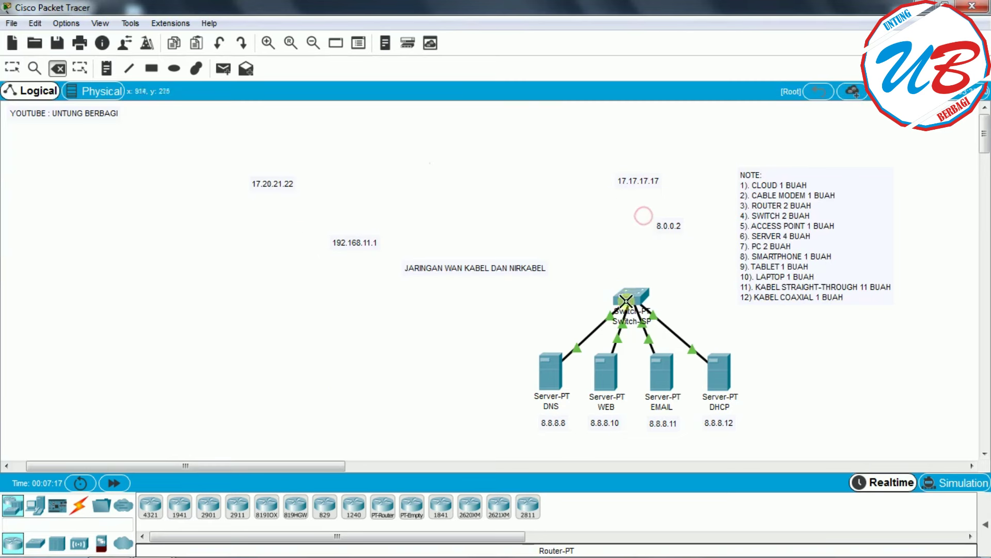
left_click(627, 299)
left_click(554, 367)
left_click(609, 376)
left_click(673, 373)
left_click(719, 371)
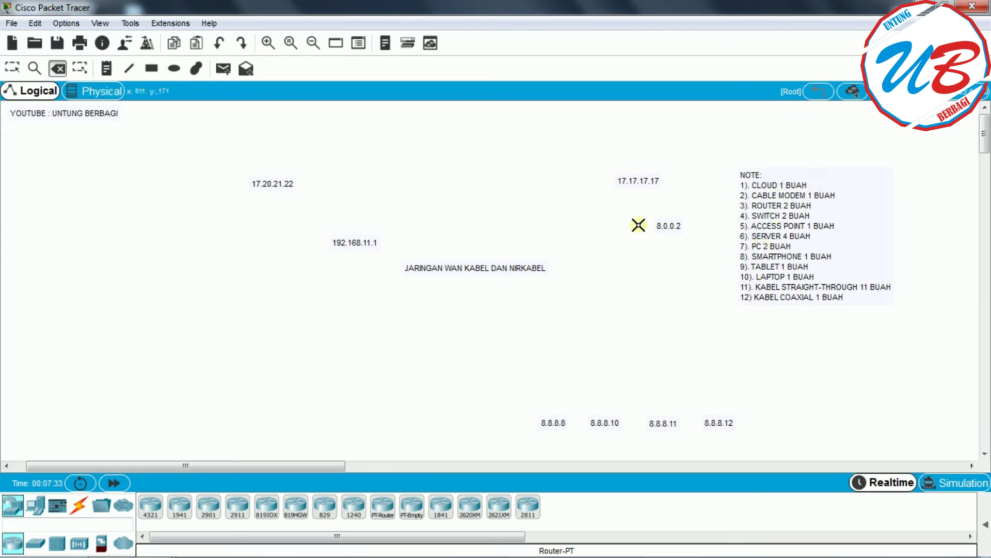
- Switch back to the Select tool so clicks no longer delete objects
left_click(14, 69)
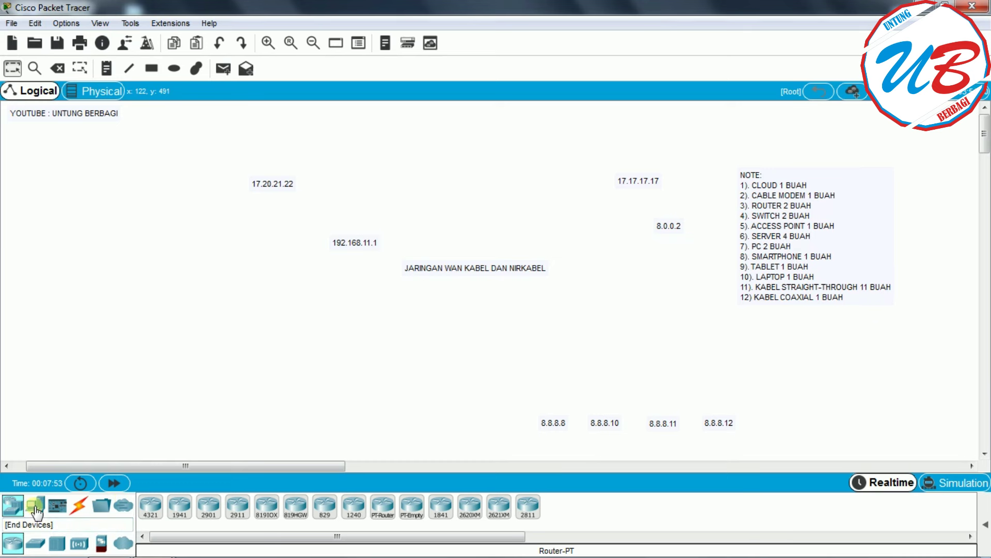
- Place a smartphone, a wireless tablet and a laptop stacked top to bottom on the left
left_click(37, 505)
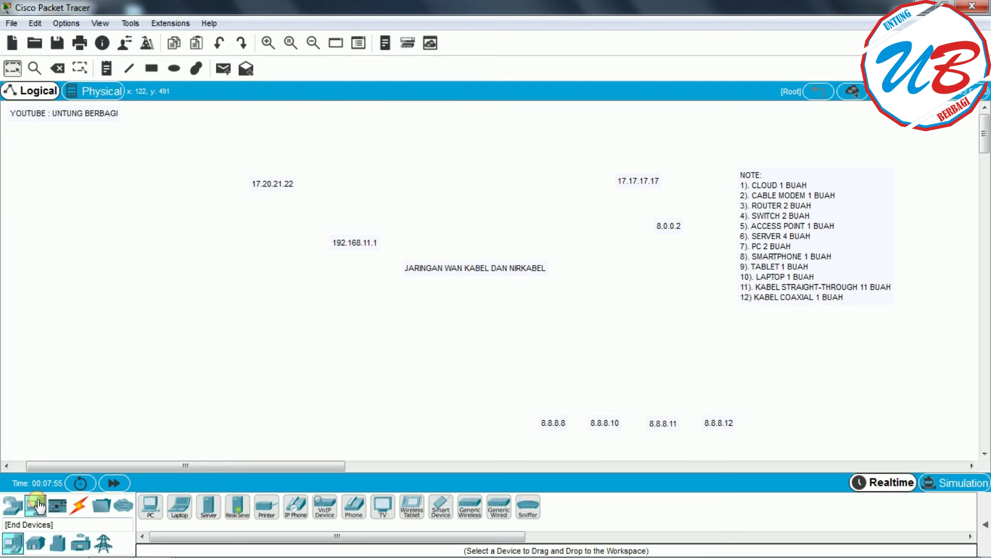
left_click(442, 508)
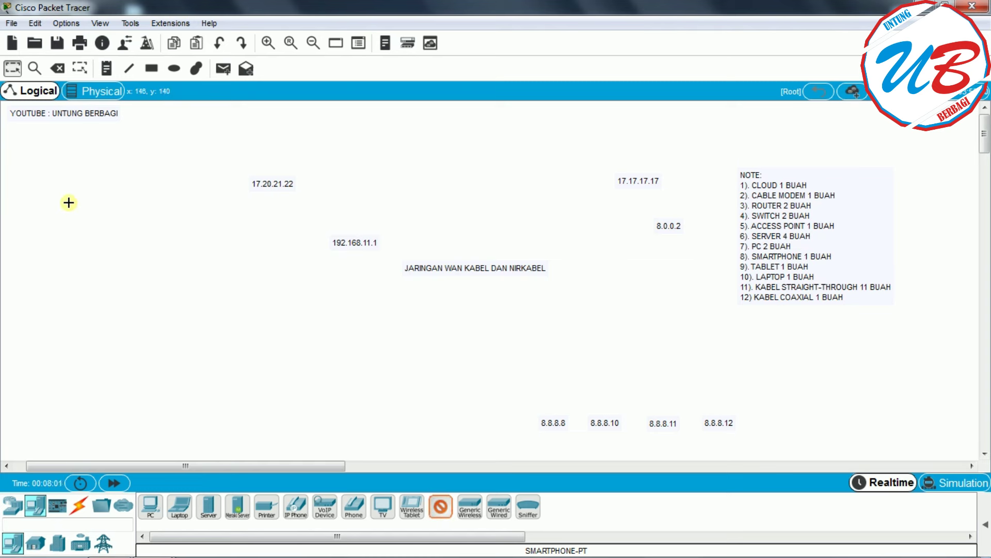
left_click(56, 193)
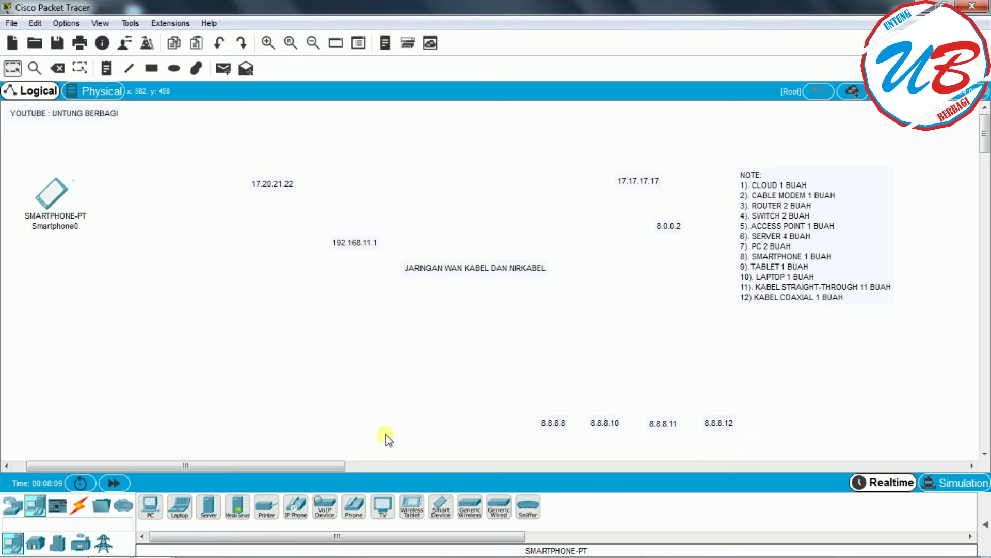
left_click(412, 513)
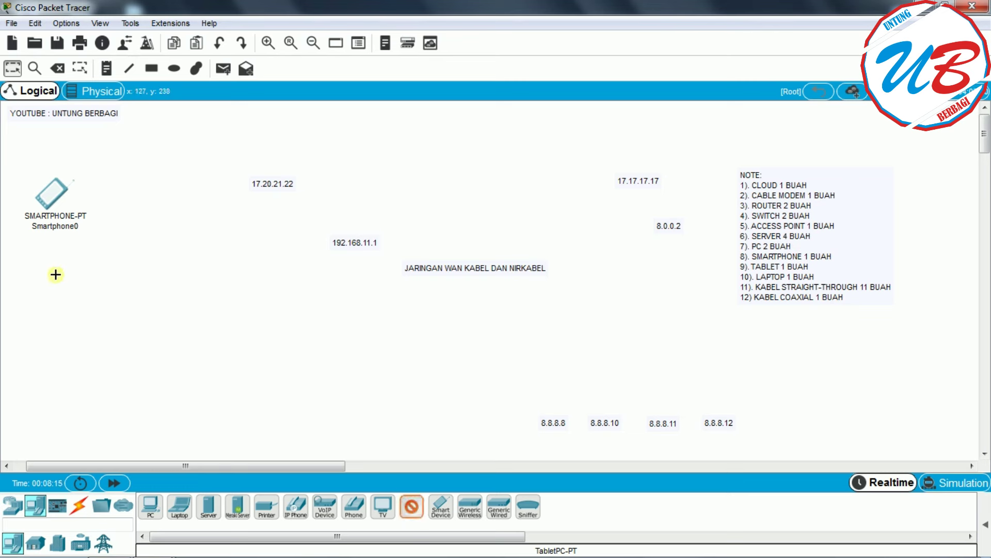
left_click(52, 274)
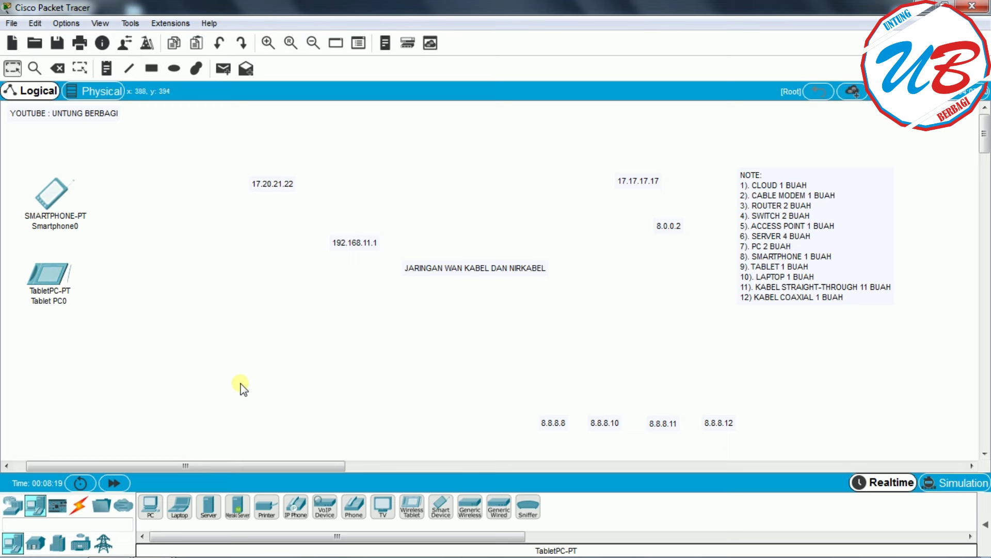
left_click(184, 514)
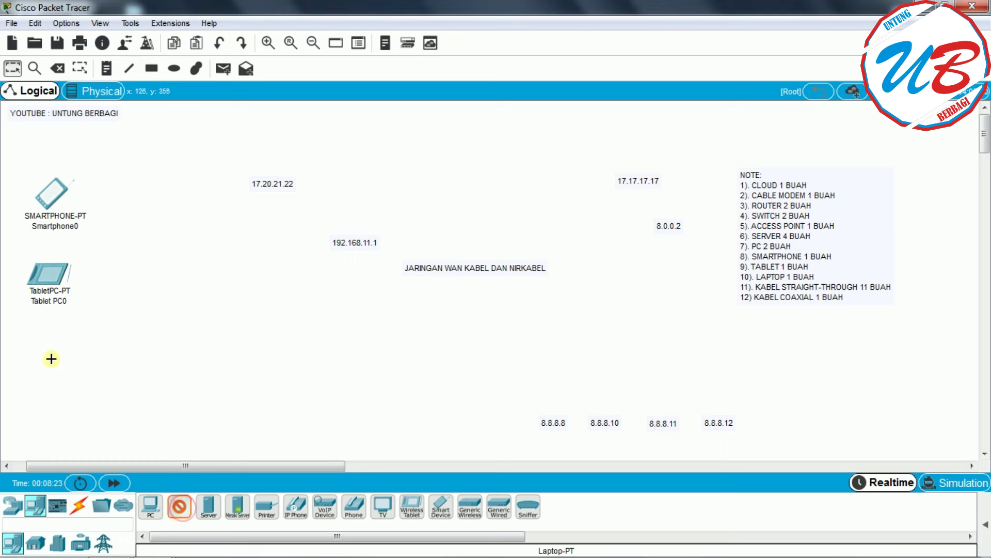
left_click(56, 357)
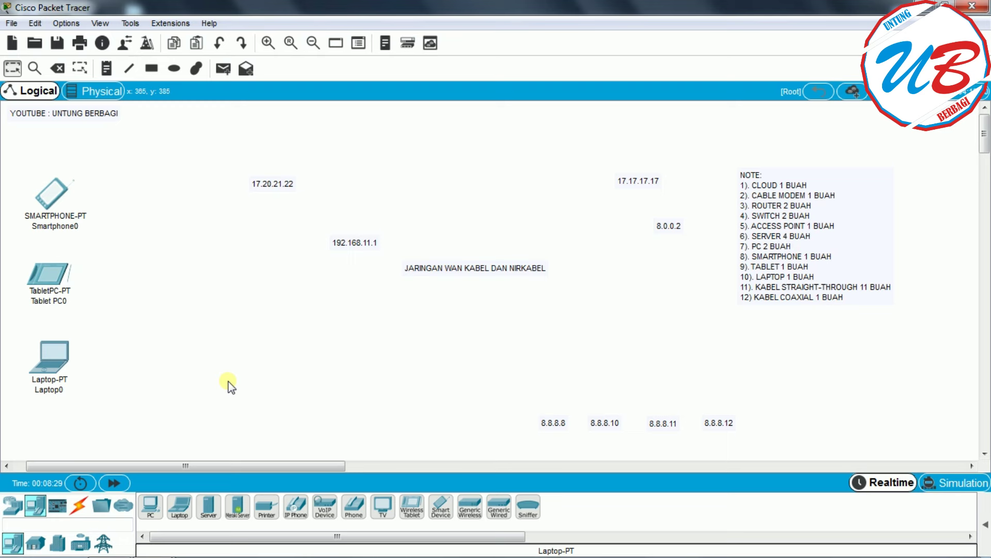
left_click(12, 509)
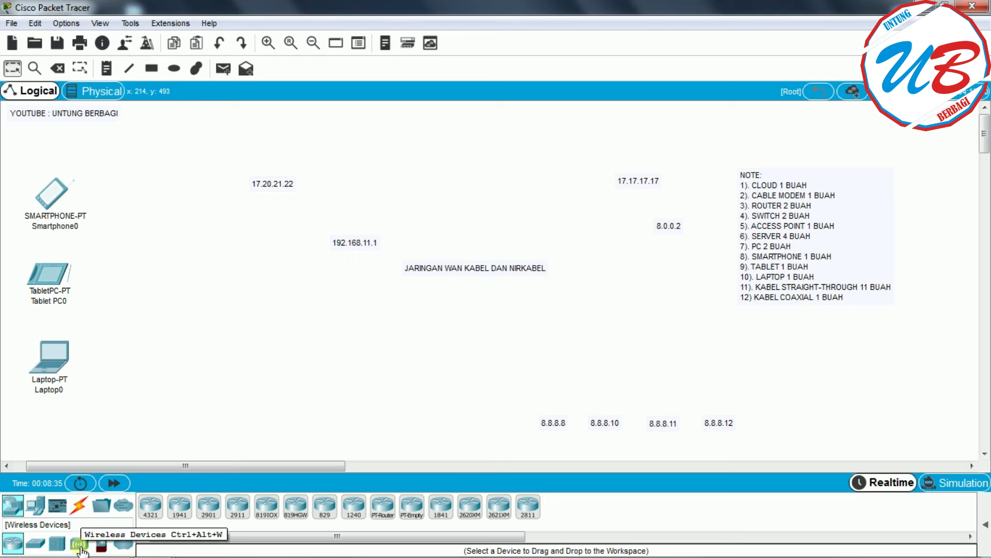
- Place an AP-PT access point to the right of the tablet
left_click(79, 545)
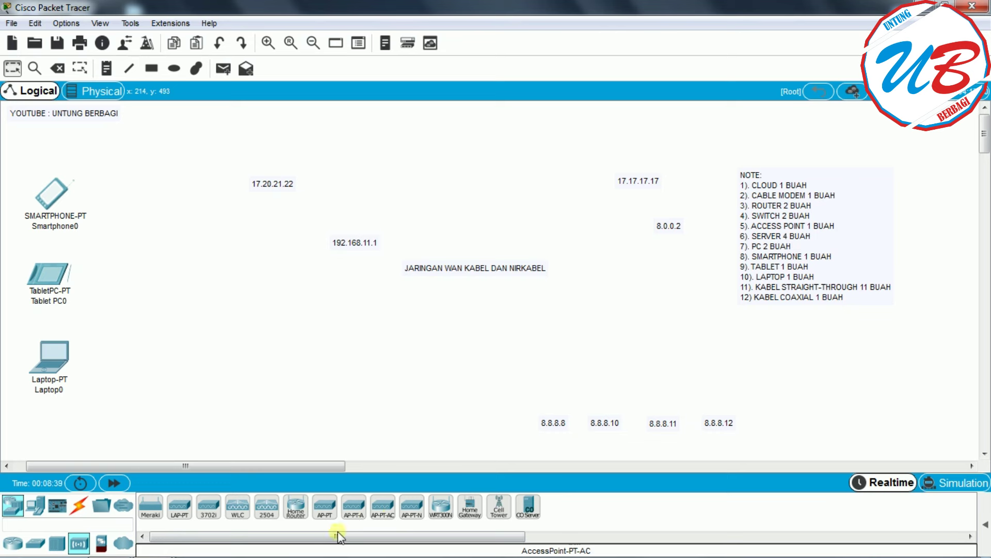
left_click(325, 506)
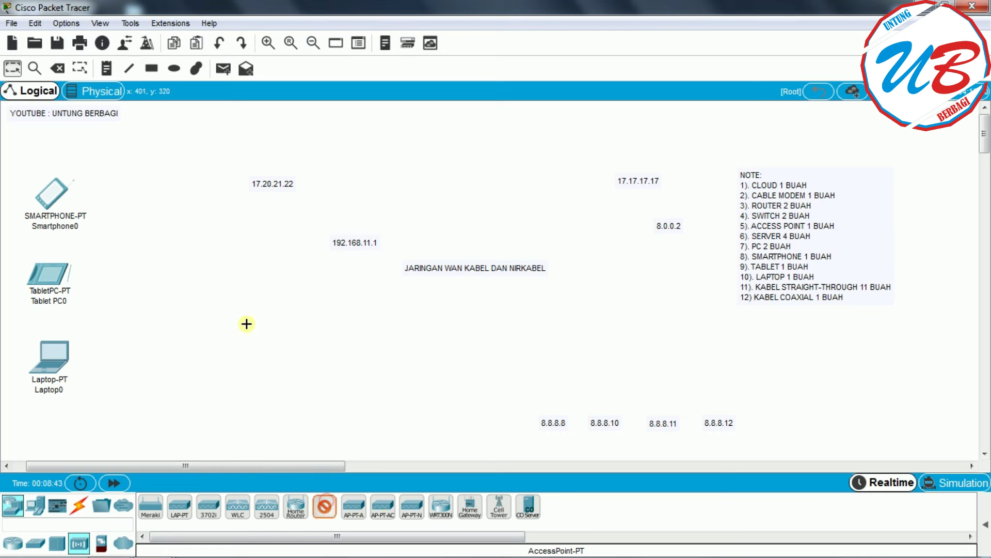
left_click(210, 281)
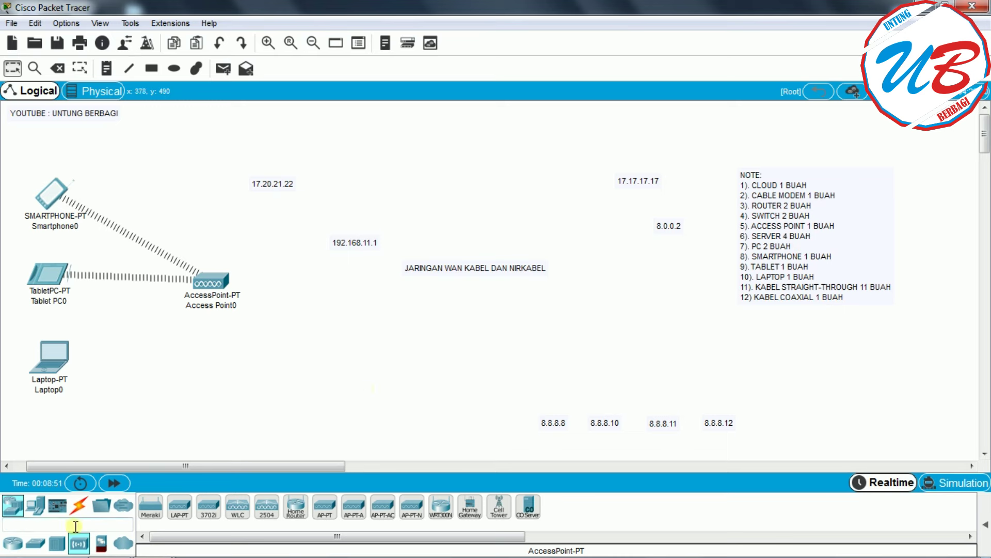
- Place two PT-Switch switches below the 192.168.11.1 and 8.0.0.2 labels
left_click(41, 546)
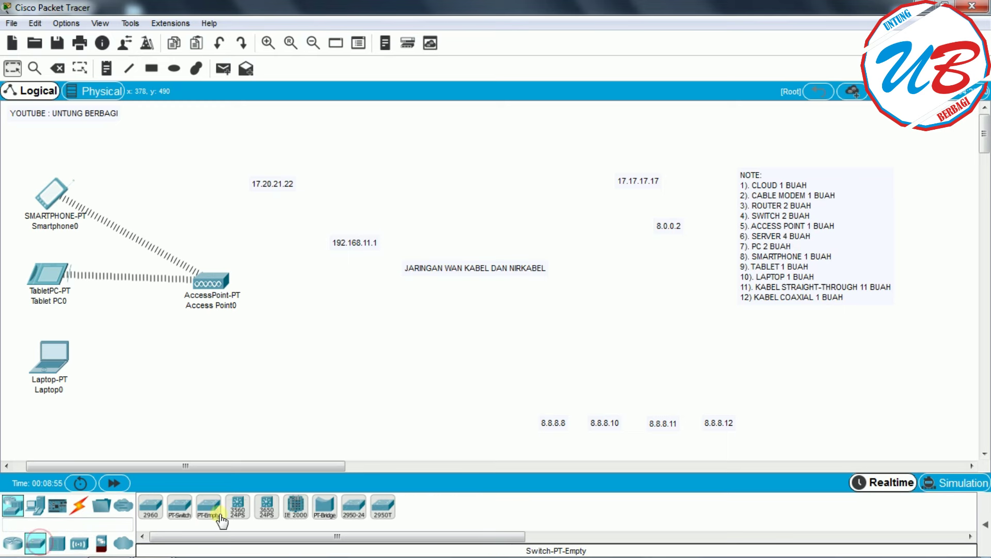
left_click_drag(179, 509, 325, 300)
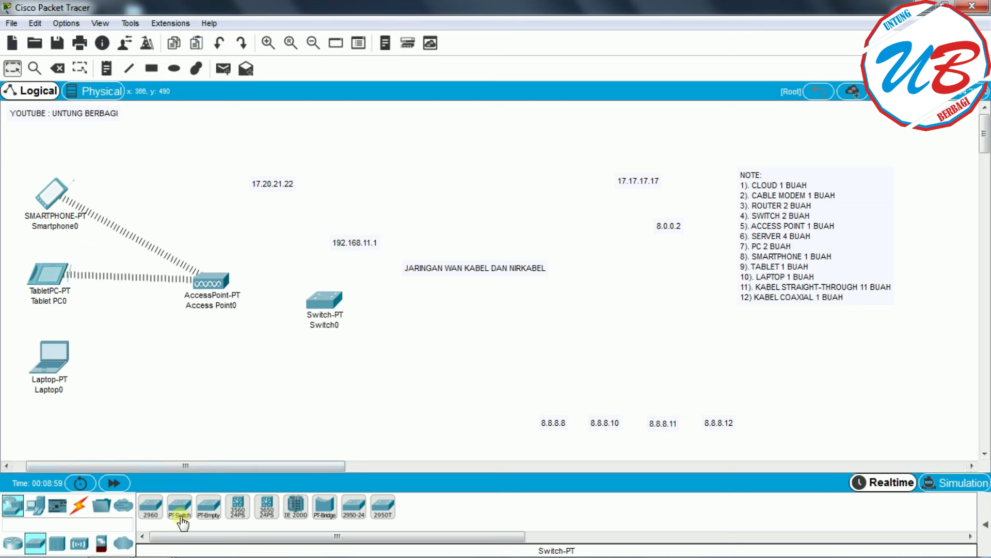
mouse_move(179, 509)
left_mouse_down()
mouse_move(656, 356)
mouse_move(663, 303)
mouse_move(634, 311)
left_mouse_up()
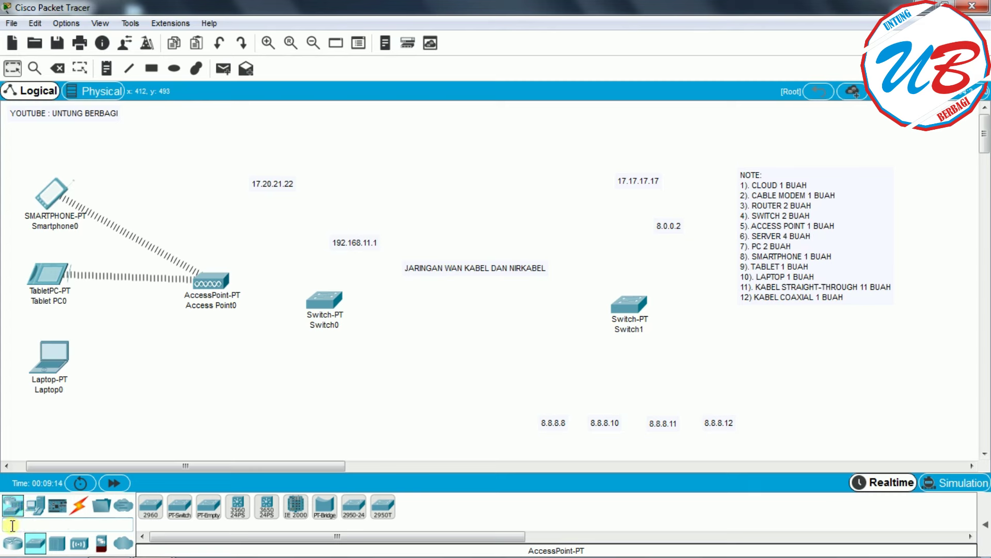
left_click(11, 524)
type("PC")
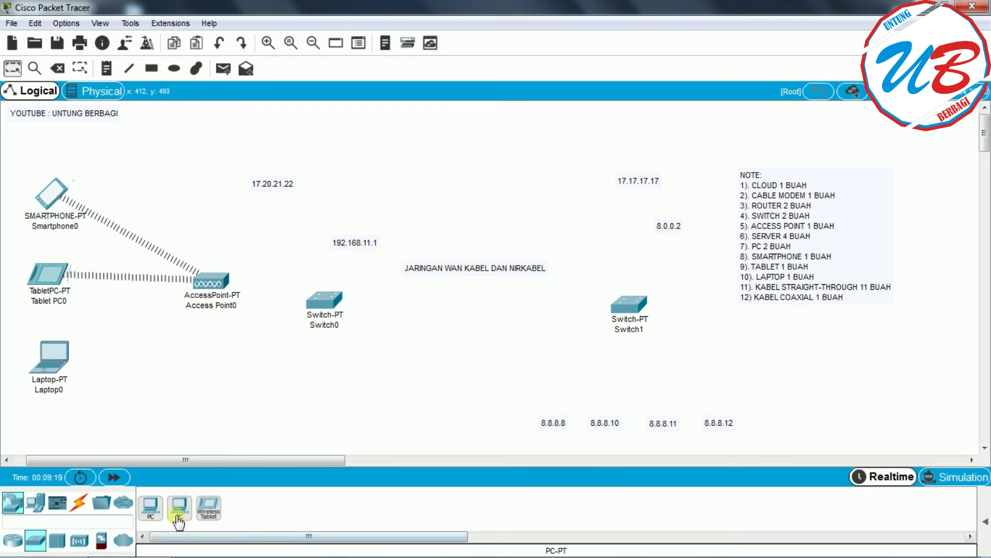
- Place two PC-PT computers, PC0 and PC1, side by side at the lower left
mouse_move(178, 521)
left_mouse_down()
mouse_move(196, 359)
mouse_move(209, 377)
left_mouse_up()
left_click(194, 389)
left_click(149, 506)
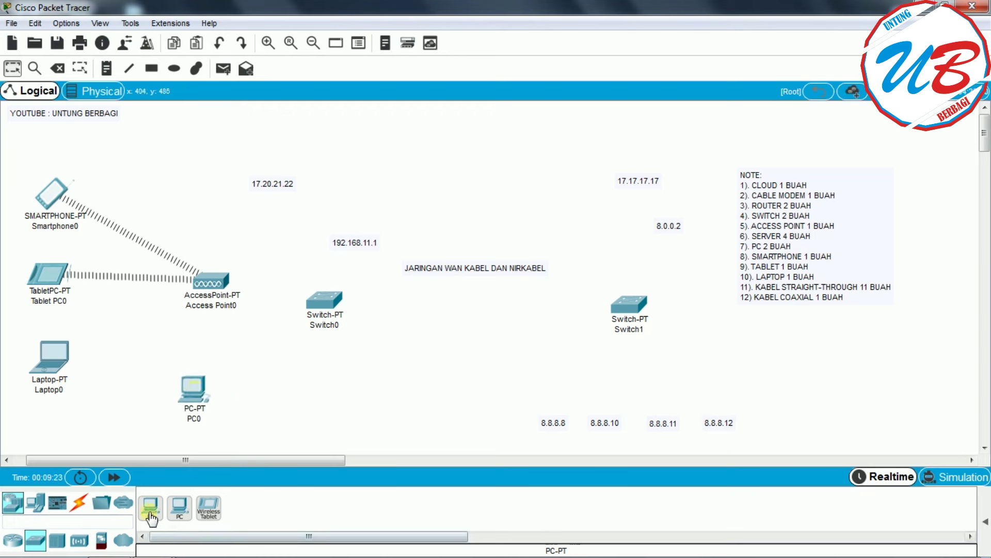
left_click(265, 395)
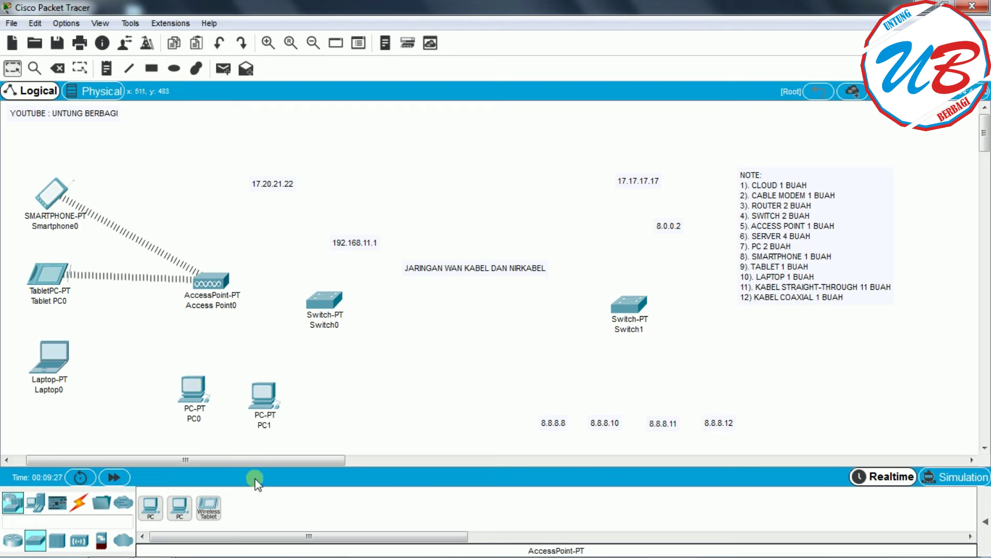
- Place two 1941 routers, one below 17.20.21.22 and one beside 8.0.0.2
left_click(14, 542)
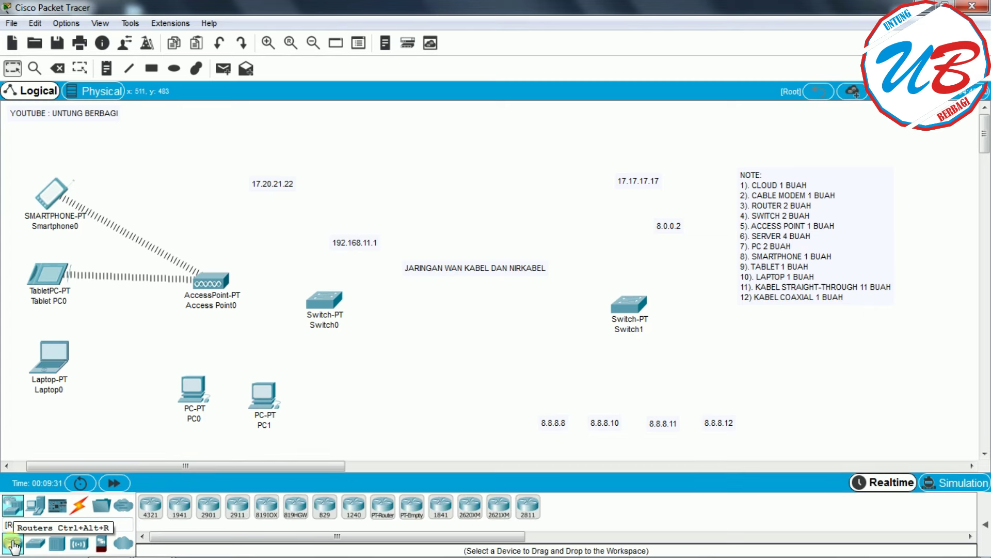
left_click(182, 502)
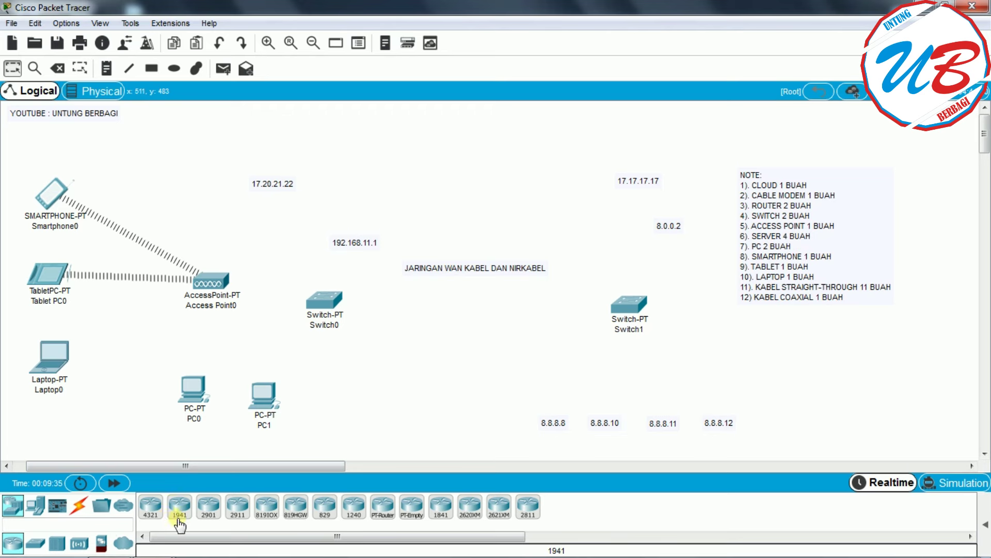
left_click_drag(179, 521, 273, 233)
left_click(277, 215)
left_click(180, 504)
left_click(624, 216)
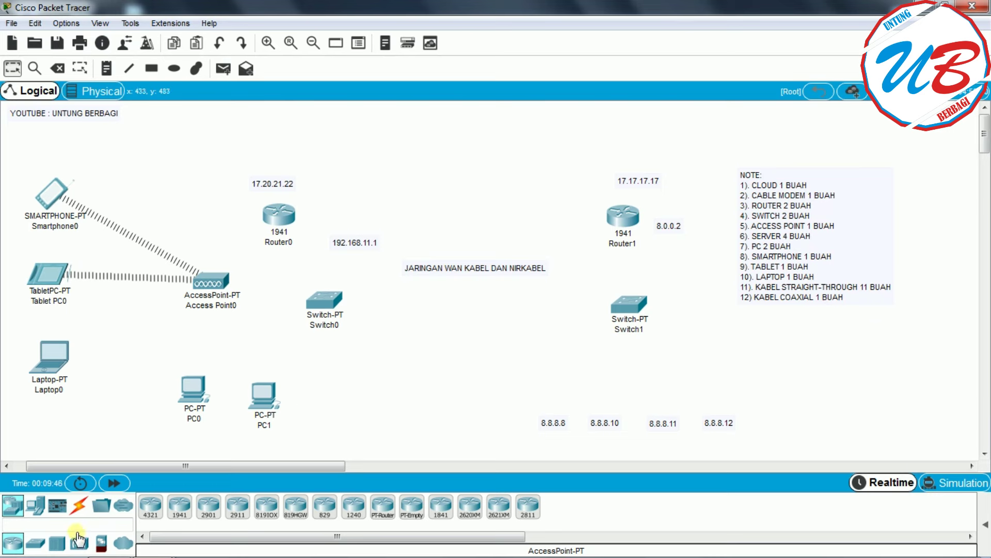
- Place four servers in a row above the 8.8.8.8, 8.8.8.10, 8.8.8.11 and 8.8.8.12 labels
left_click(36, 511)
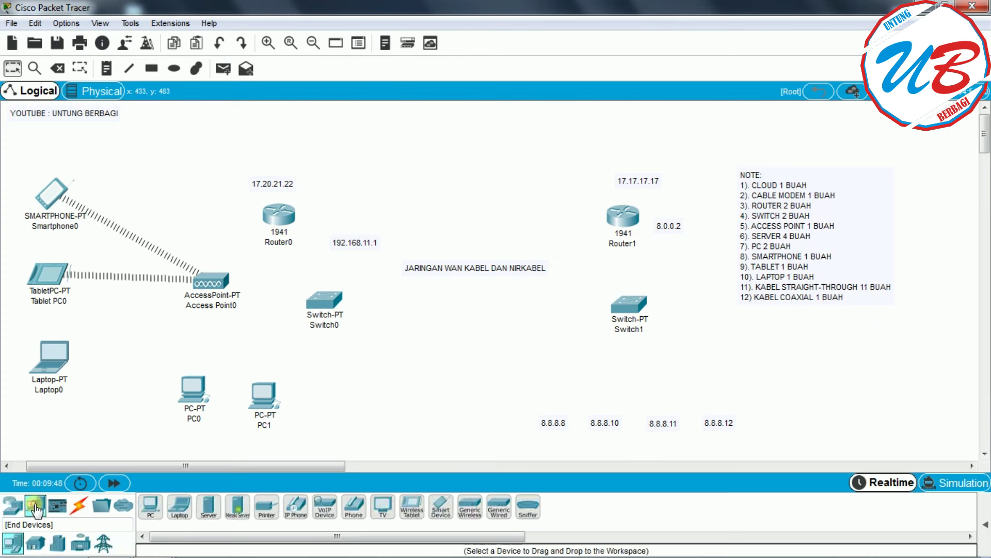
left_click_drag(209, 506, 550, 380)
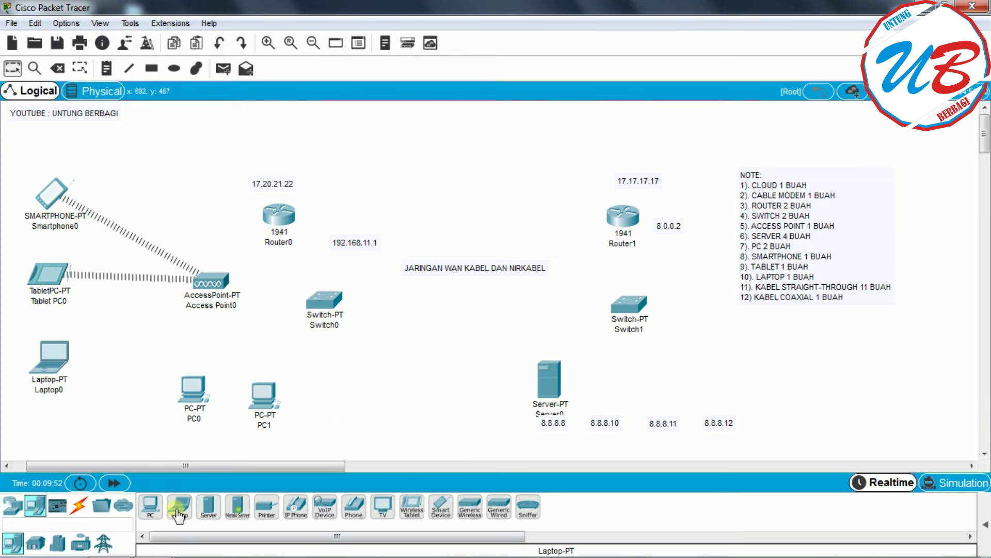
left_click_drag(209, 506, 624, 386)
left_click_drag(208, 506, 657, 391)
left_click(208, 506)
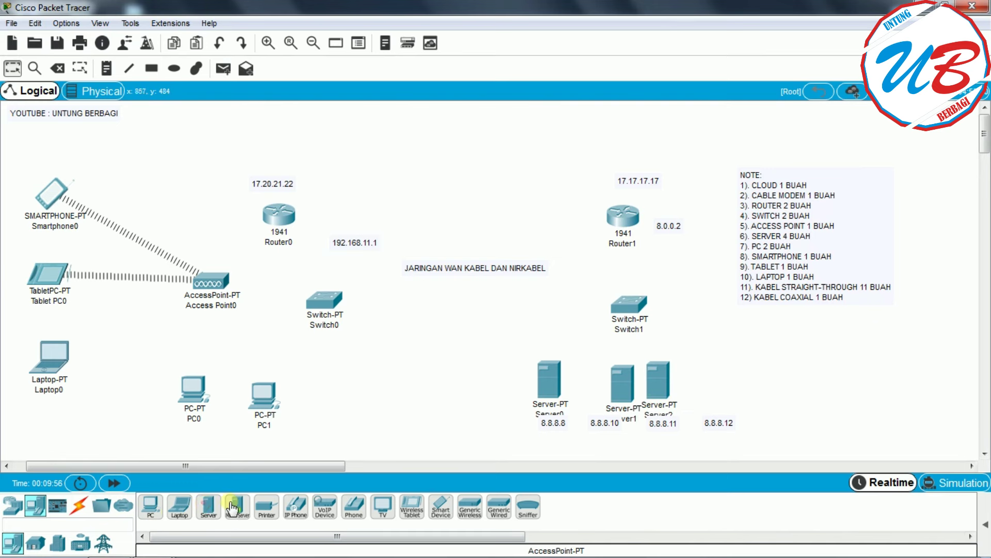
left_click(718, 388)
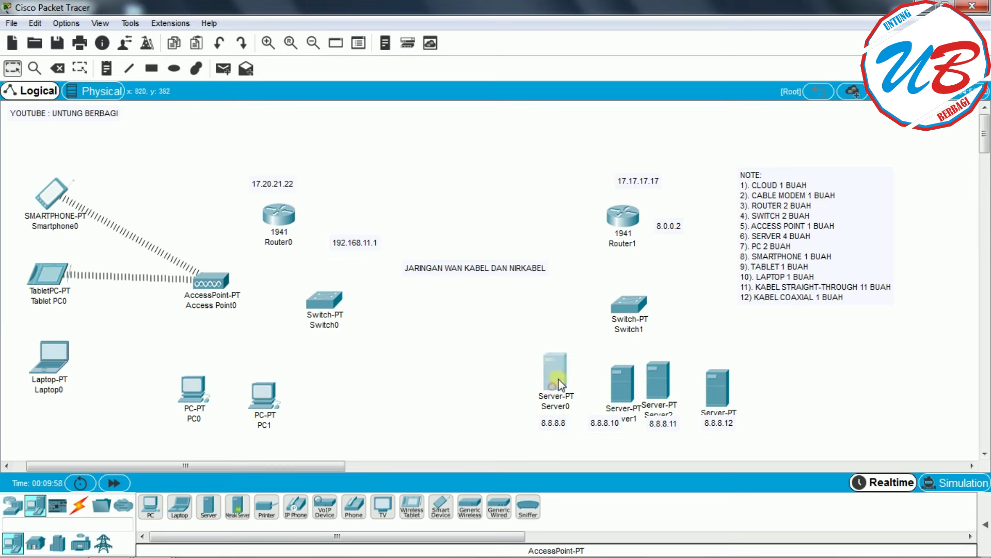
left_click(471, 403)
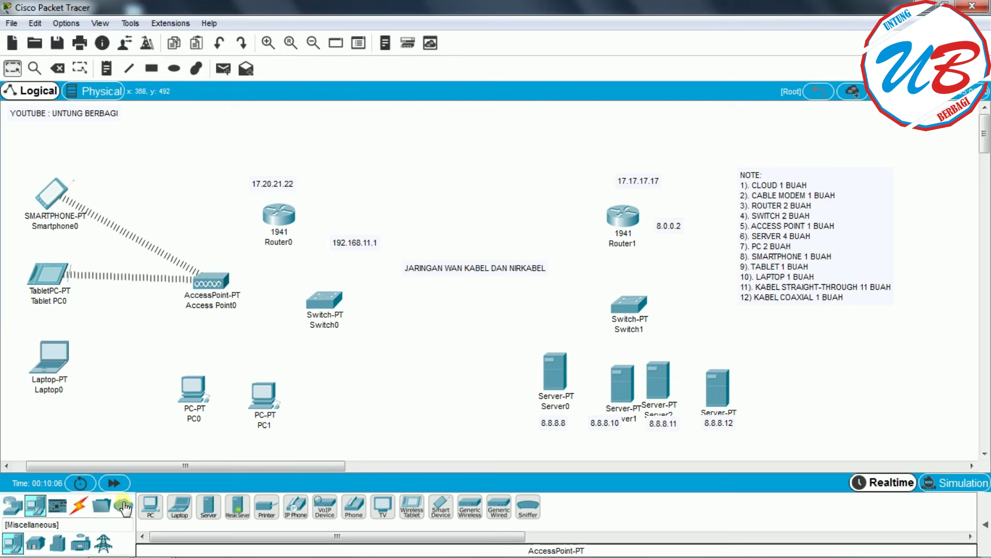
left_click(25, 510)
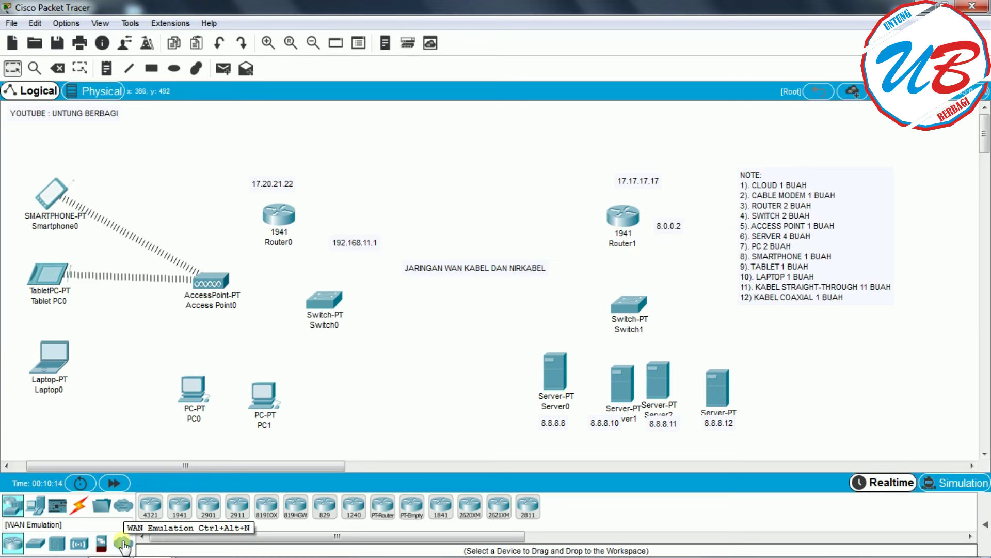
- Add a cable modem and a PT-Cloud near the top, and shift the access point left
left_click(123, 543)
left_click(248, 511)
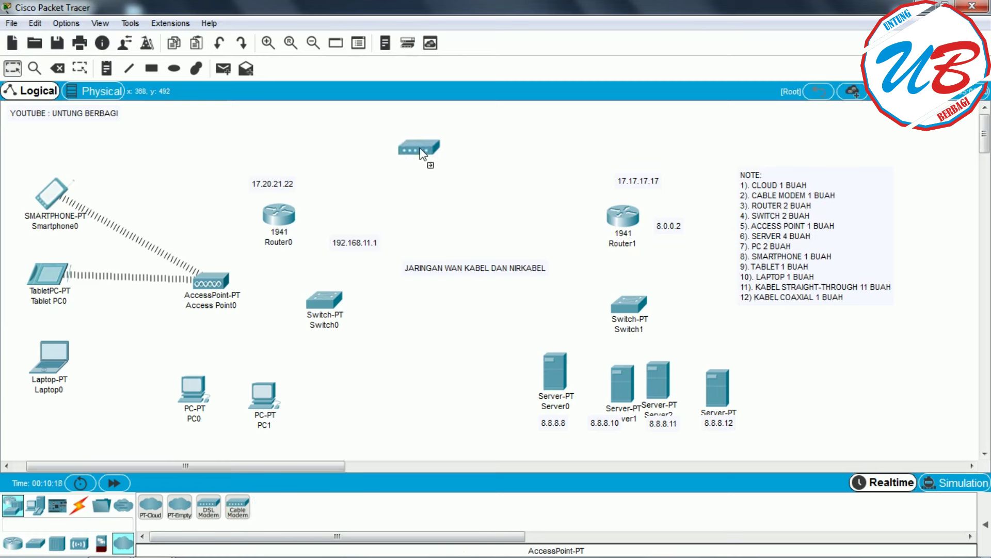
left_click(421, 152)
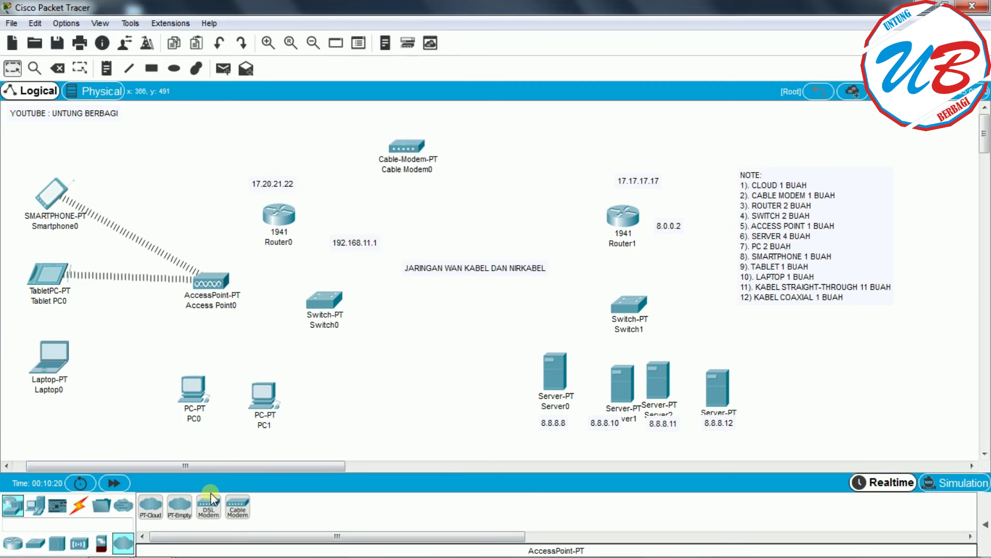
left_click(151, 505)
left_click(518, 136)
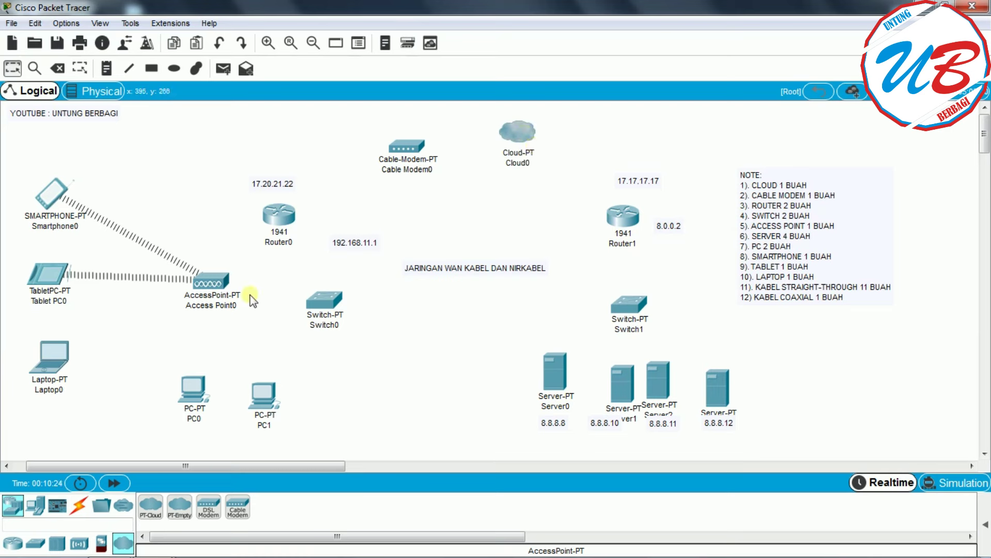
left_click_drag(220, 279, 174, 286)
- Reposition Switch0, the access point, Router0, PC0 and PC1 on the LAN side
left_click_drag(326, 305, 227, 306)
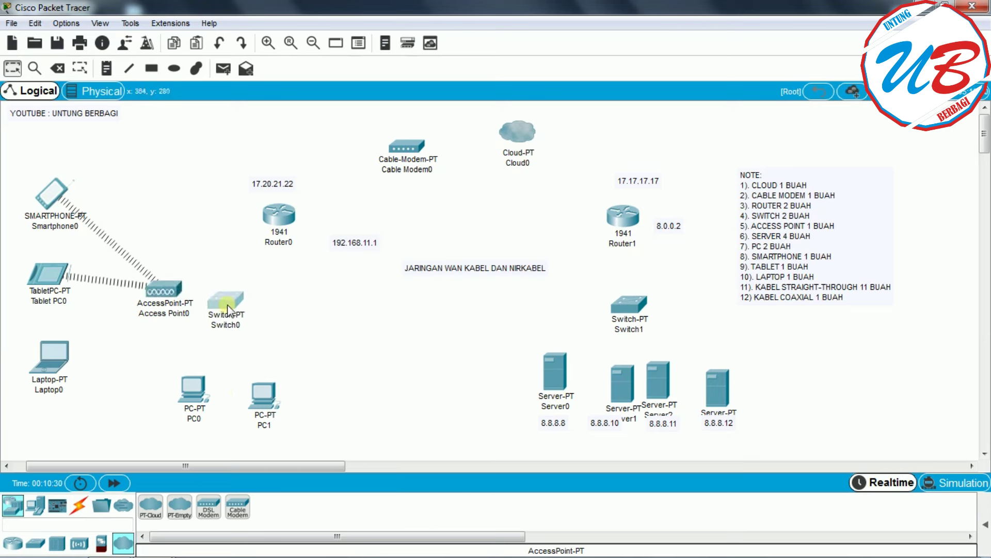
left_click_drag(154, 290, 155, 297)
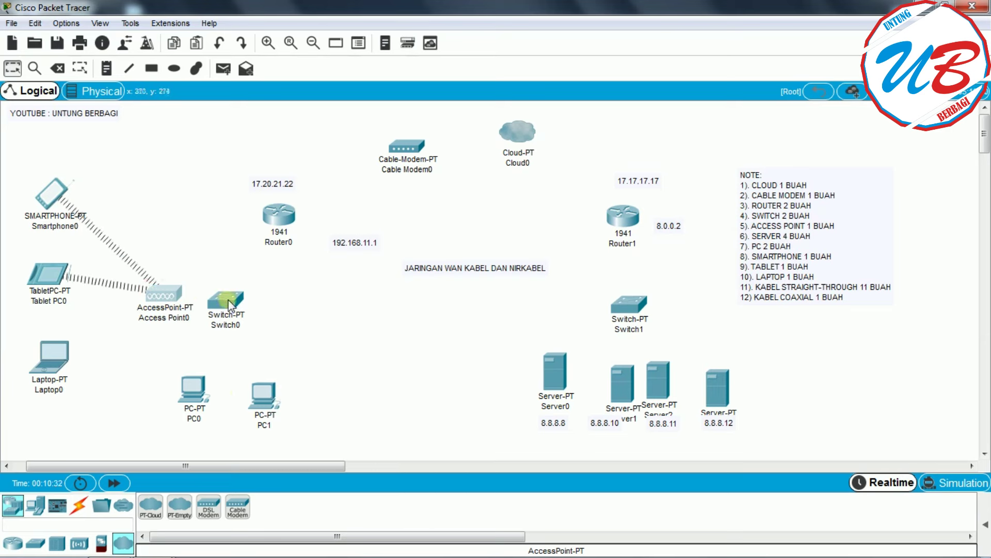
left_click_drag(283, 217, 321, 205)
left_click_drag(230, 299, 267, 290)
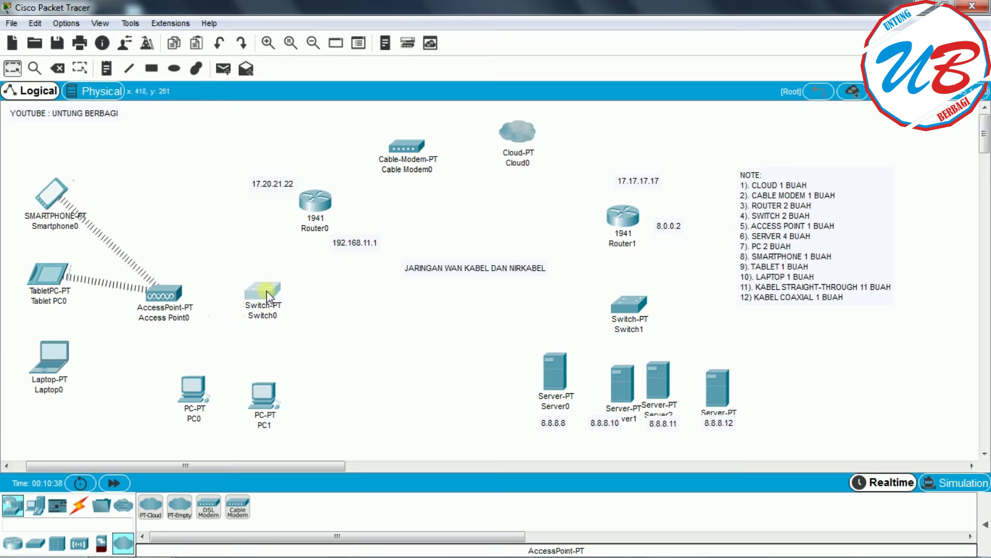
left_click_drag(265, 393, 298, 394)
left_click_drag(196, 393, 202, 400)
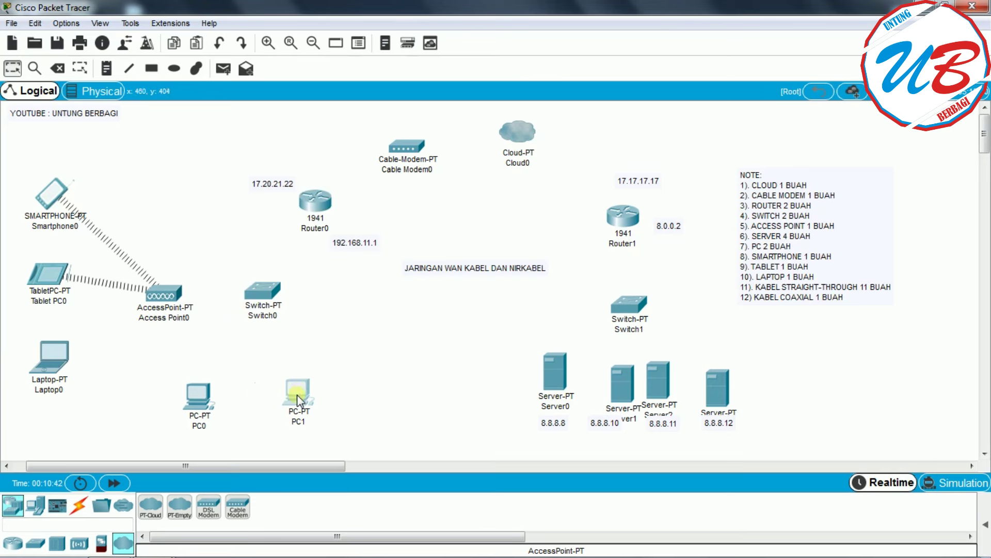
left_click(380, 383)
- Raise Cloud0 and align Router1 with Switch1 on the ISP side
left_click_drag(522, 133, 526, 119)
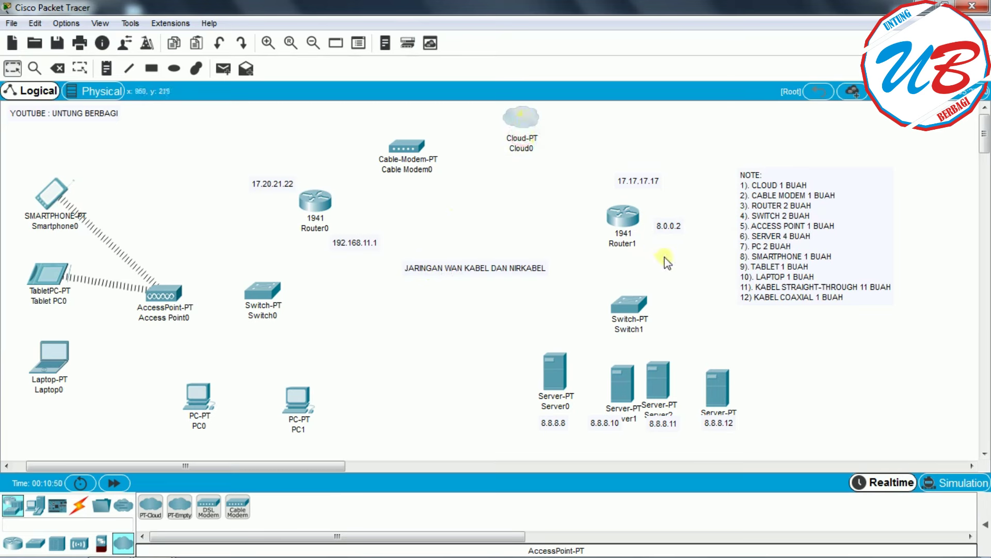
left_click_drag(626, 226, 624, 215)
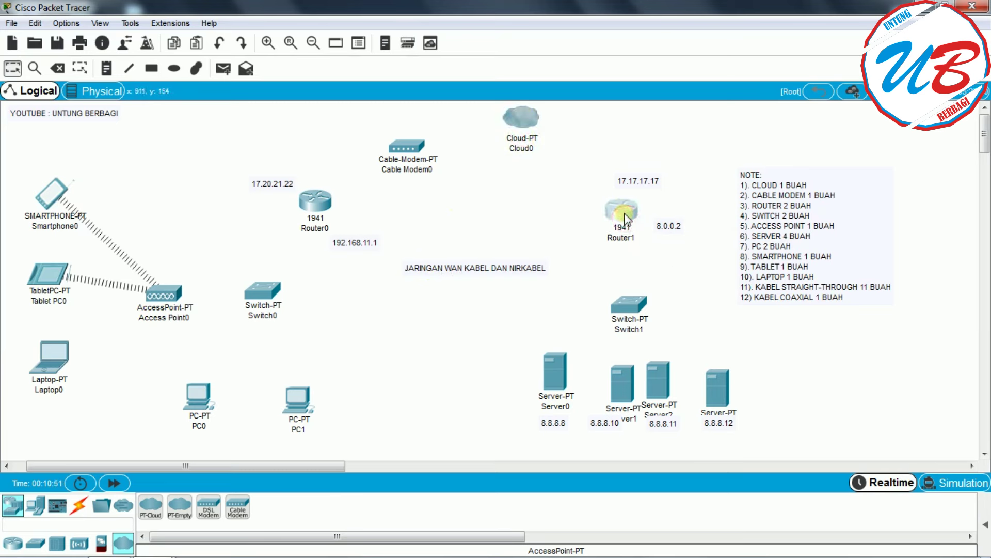
left_click(630, 307)
left_click_drag(631, 307, 633, 306)
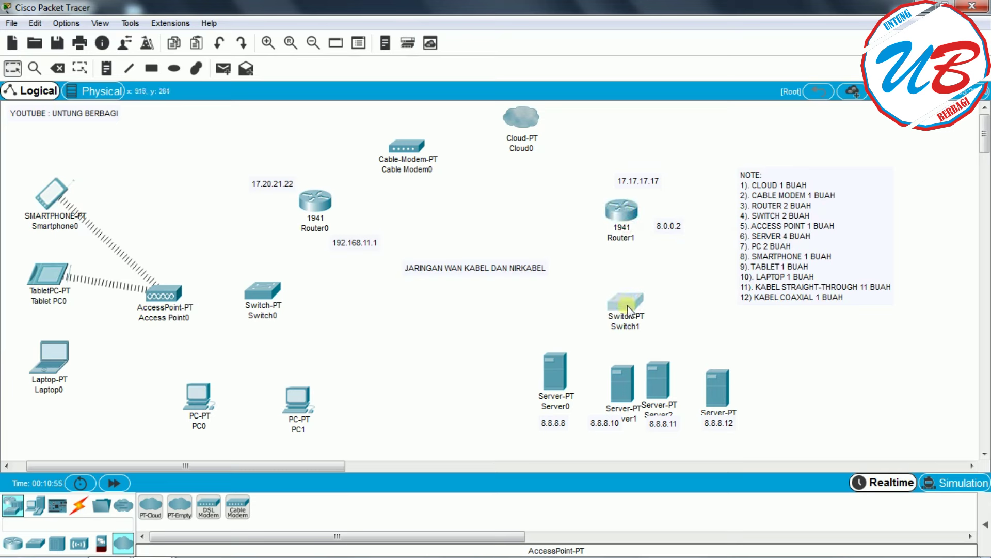
left_click_drag(628, 198, 633, 198)
left_click(626, 309)
left_click_drag(626, 309, 631, 305)
- Line up Server0 through Server3 in an even row above their labels
left_click_drag(557, 374, 554, 376)
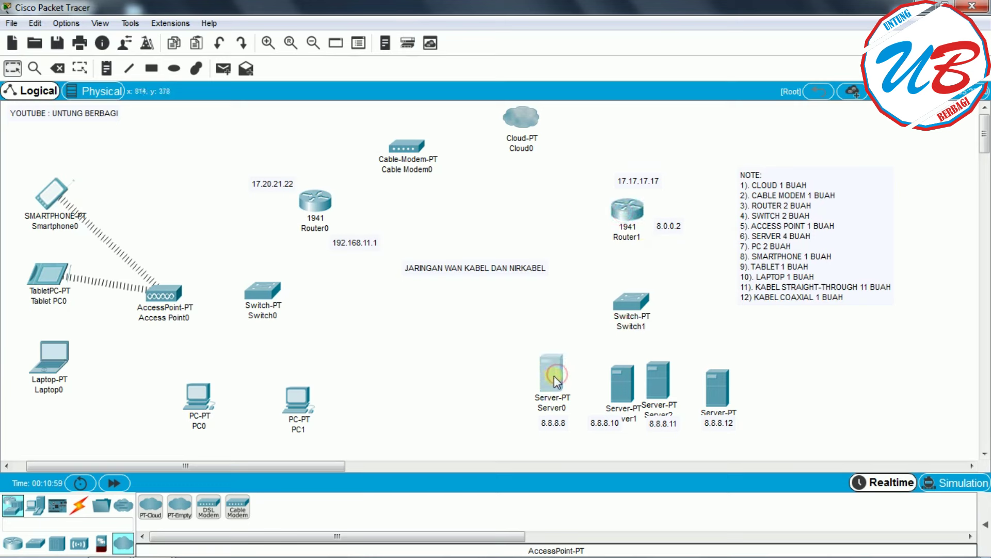
left_click_drag(624, 382, 655, 372)
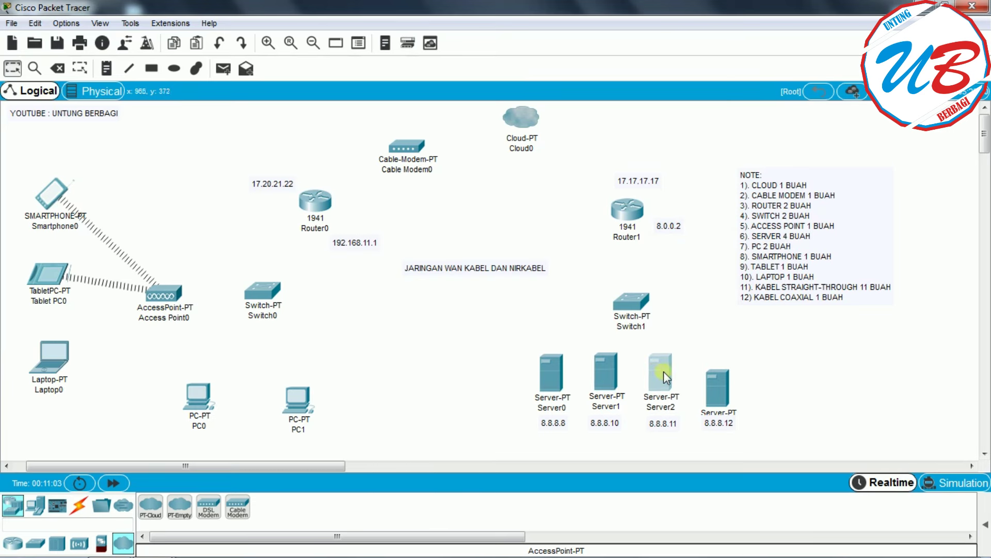
left_click(720, 390)
left_click_drag(720, 389, 720, 376)
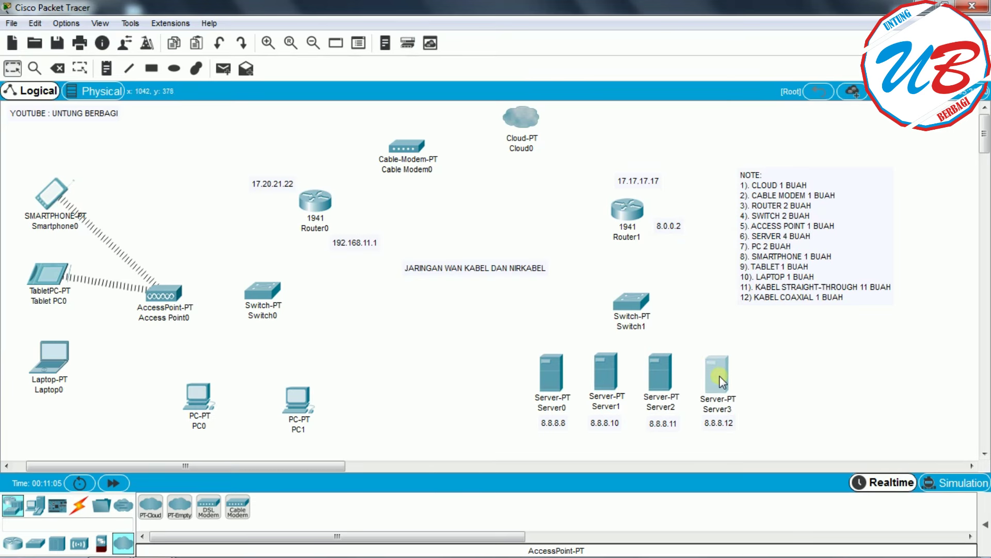
left_click(651, 370)
left_click_drag(651, 370, 609, 380)
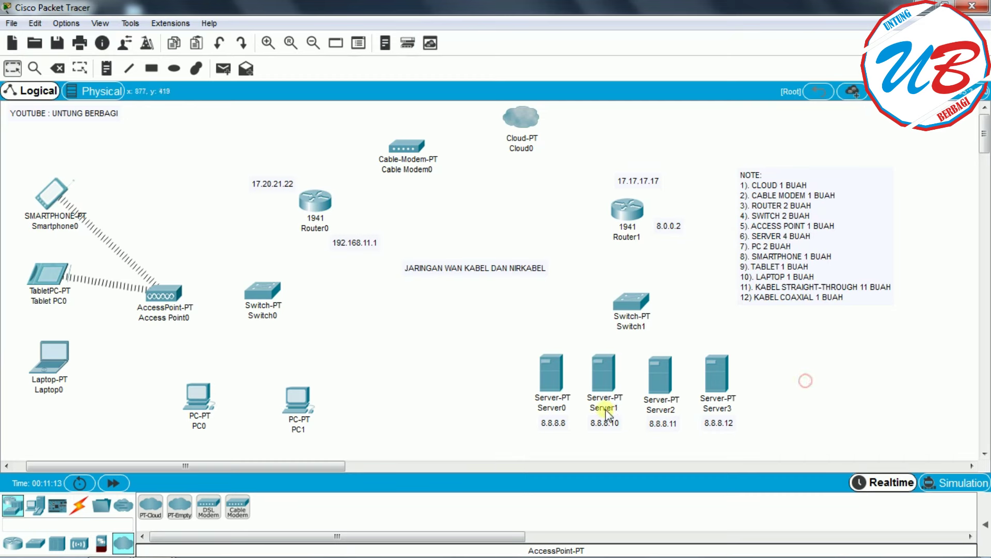
mouse_move(599, 400)
- Rename Smartphone0, Tablet PC0 and Laptop0 to SISWA1, SISWA2 and SISWA3
left_click(62, 229)
left_click_drag(100, 231, 3, 237)
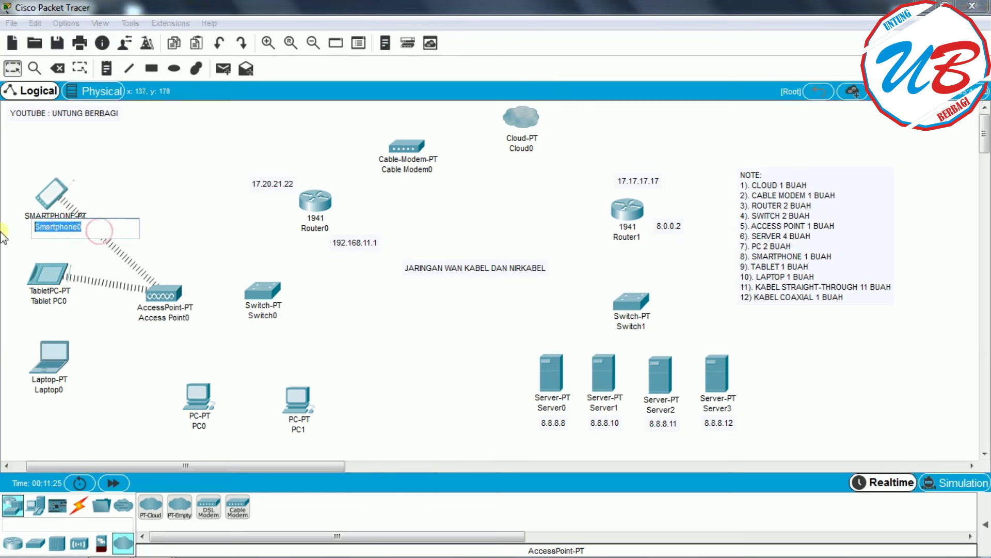
type("si")
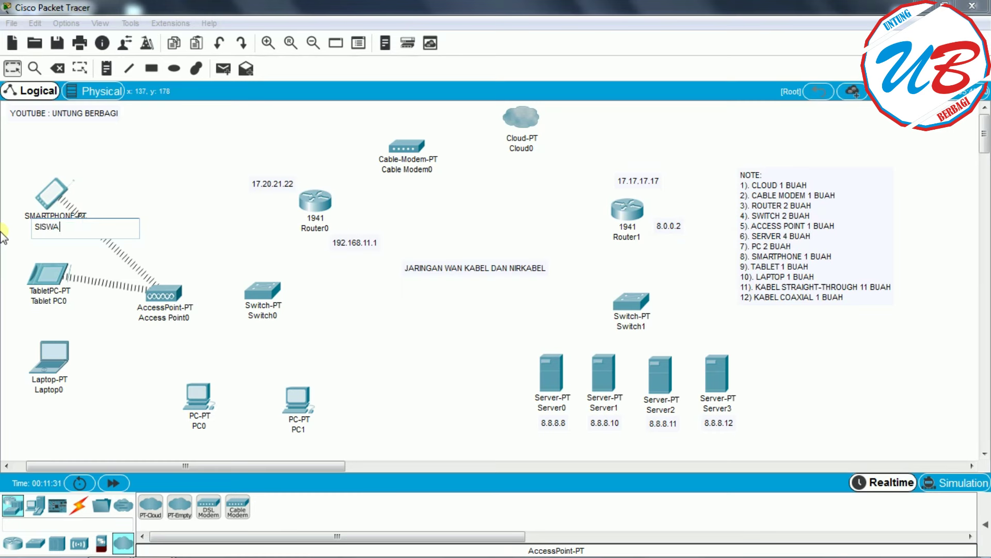
left_click(56, 301)
left_click_drag(66, 302, 19, 307)
type("S")
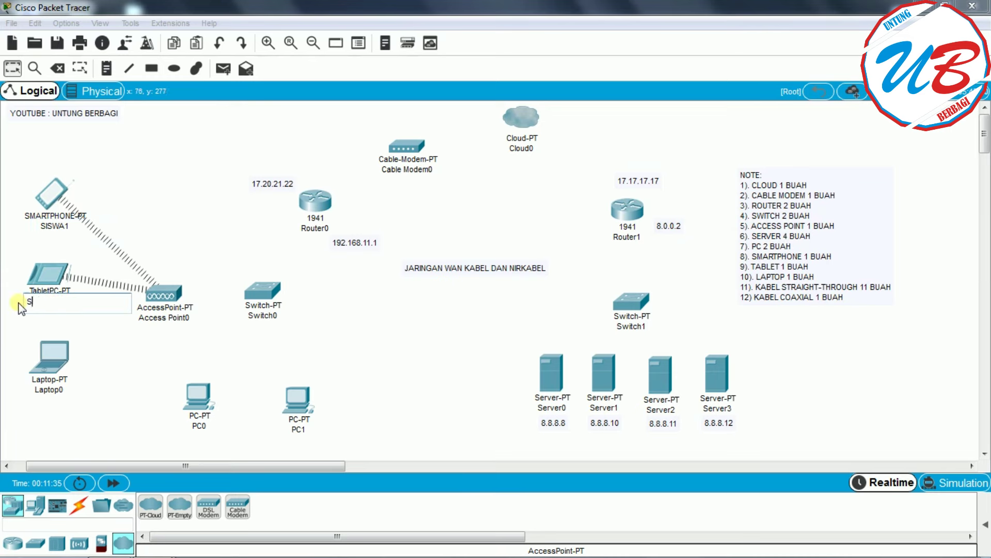
type("ISWA2")
left_click(49, 356)
left_click(798, 74)
left_click(50, 393)
left_click_drag(85, 391, 10, 393)
type("SISW")
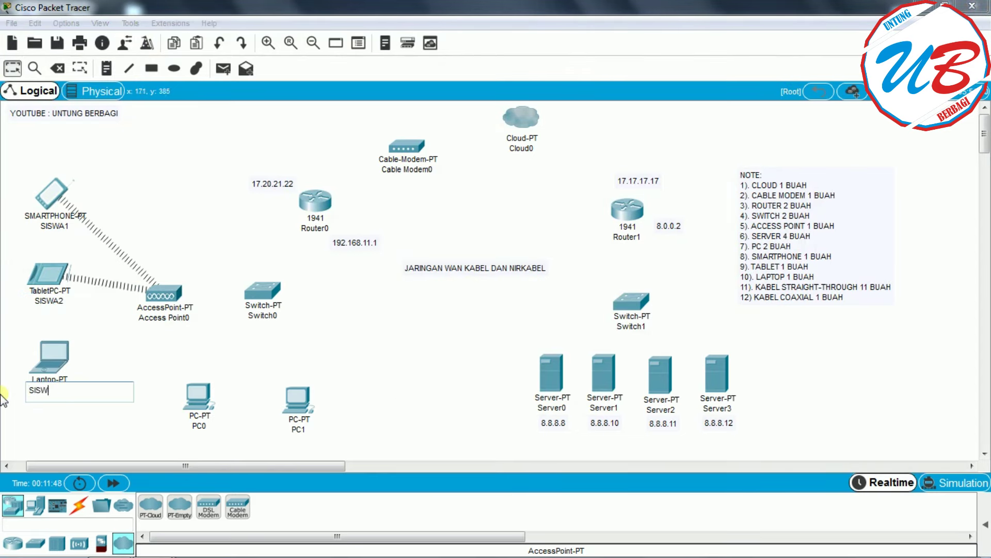
type("A3")
- Rename PC0 and PC1 to PC-DONI and PC-BUDI
left_click(202, 427)
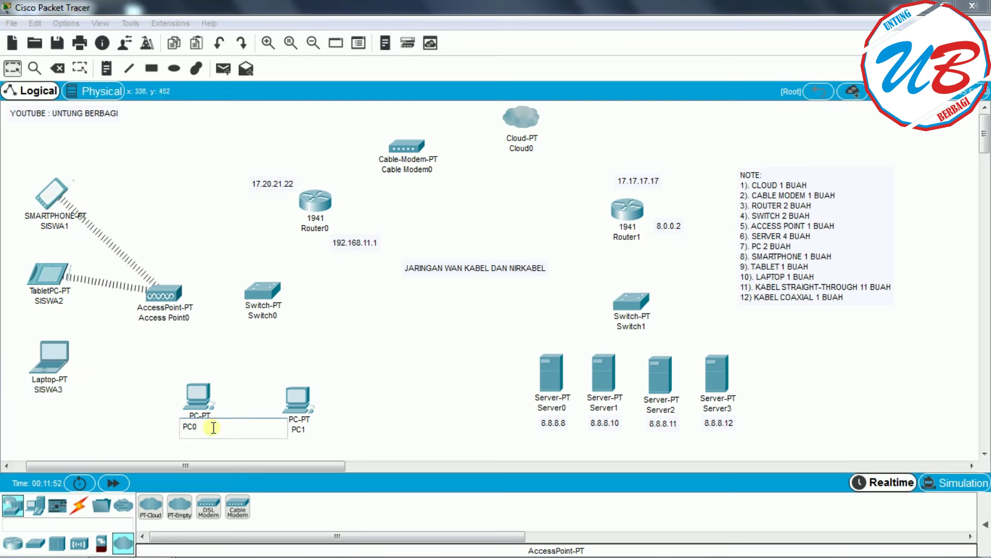
key("BackSpace")
left_click(298, 429)
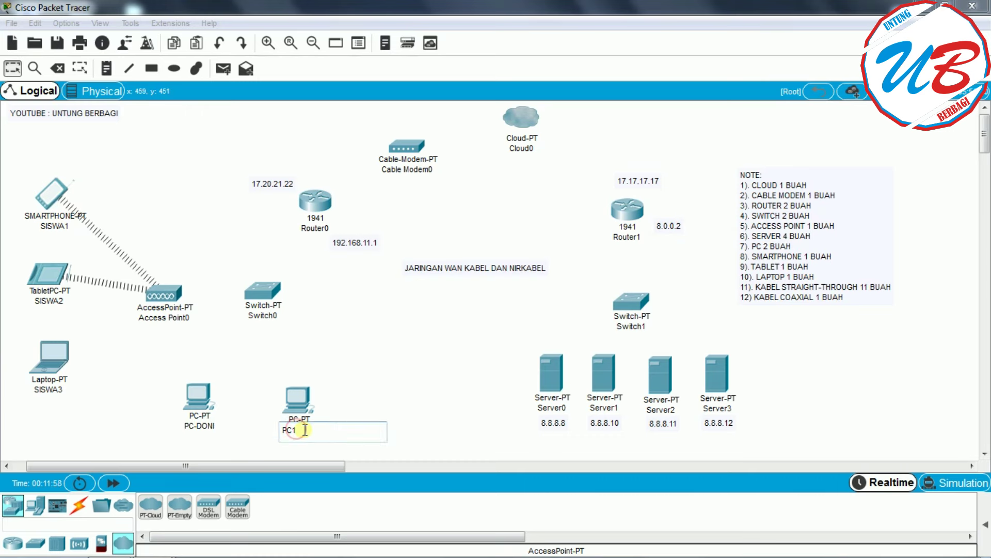
key("BackSpace")
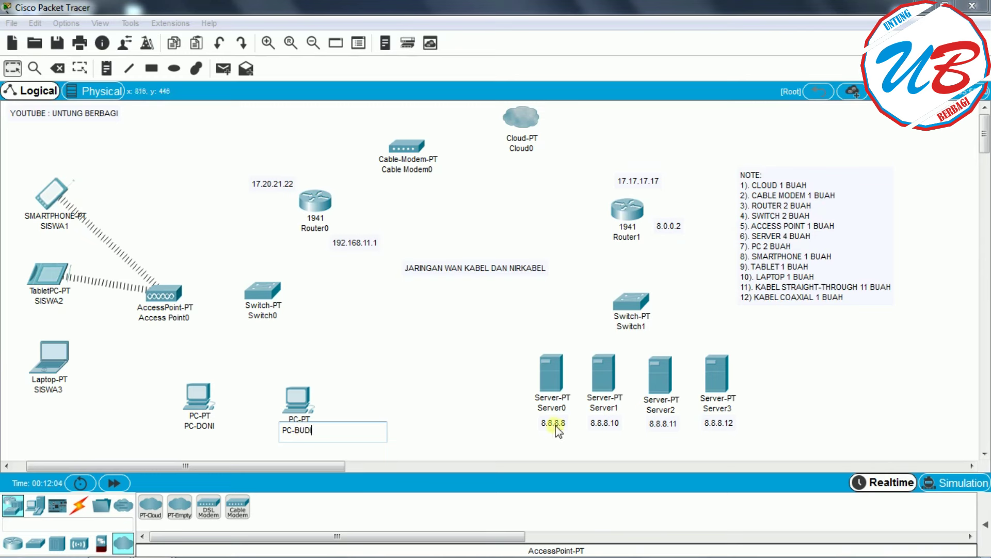
left_click(469, 413)
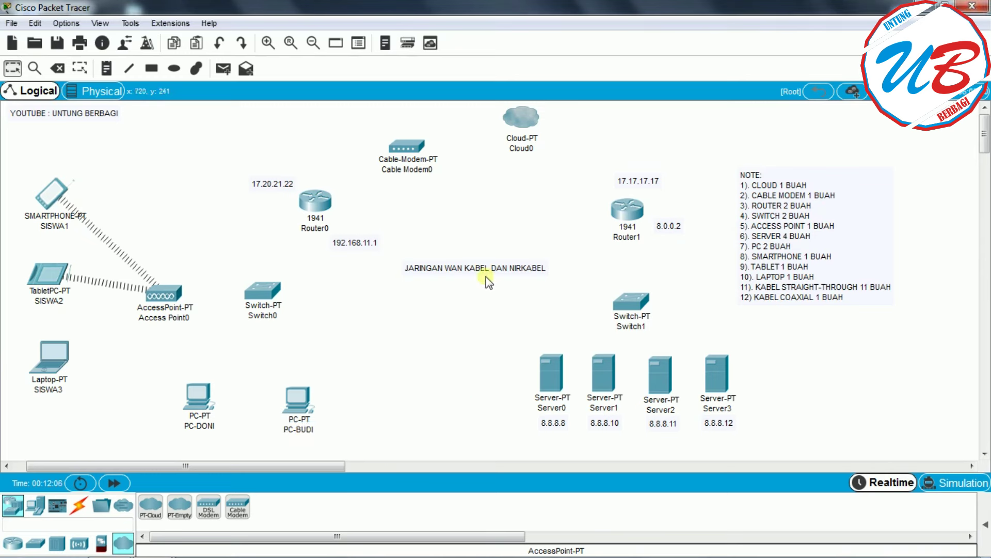
- Rename Switch0 to Switch-SMKMW and Router0 to Router-SMK
left_click(259, 315)
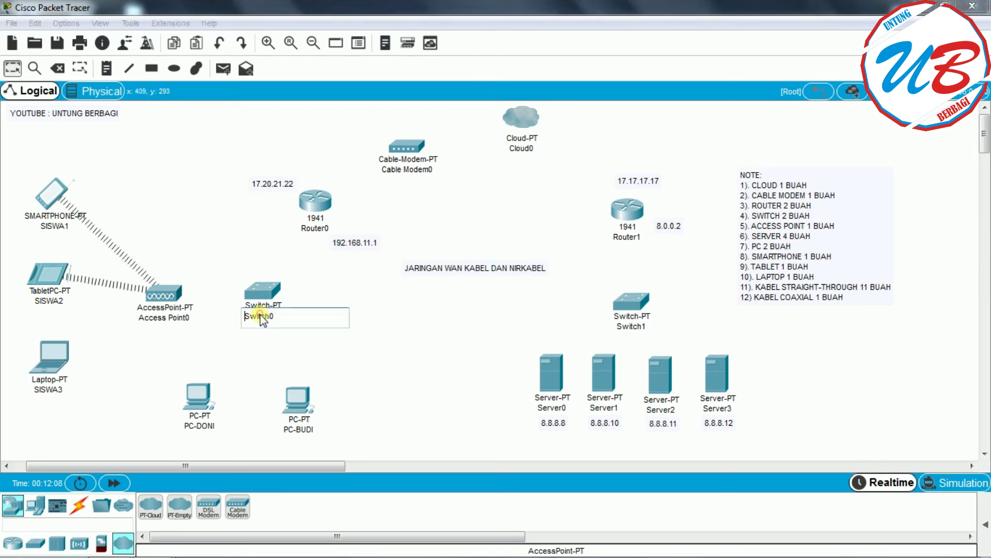
key("BackSpace")
type("S")
left_click(419, 345)
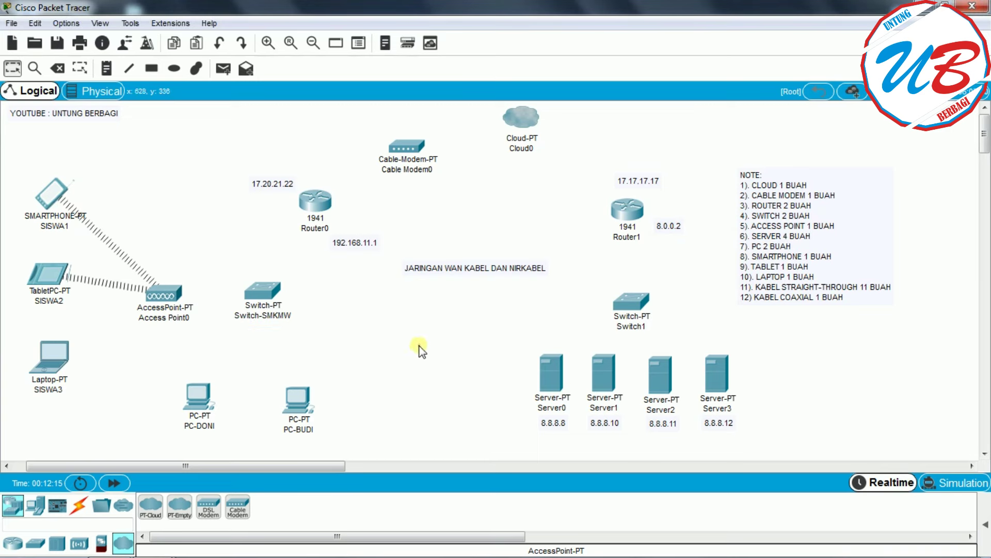
left_click(314, 229)
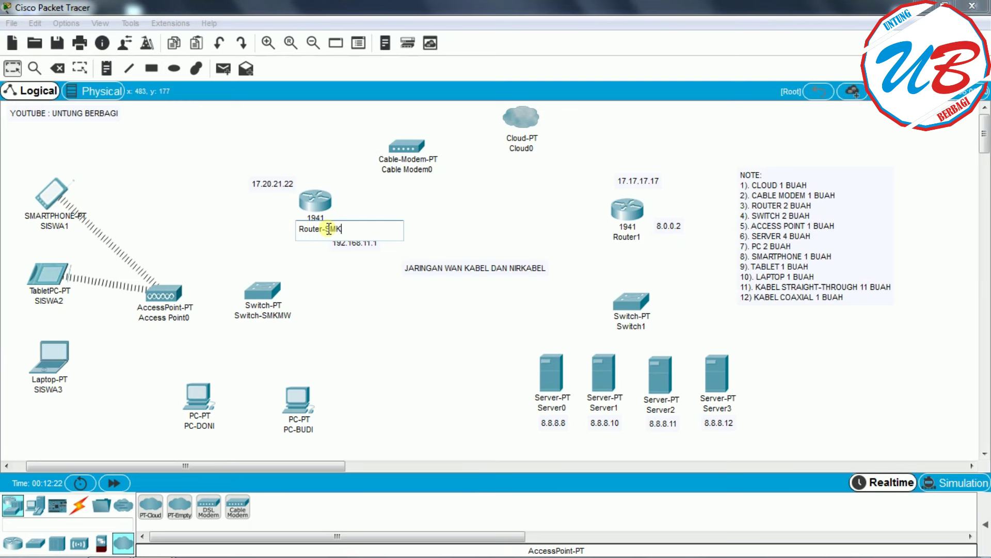
type("-SMK")
left_click(383, 331)
- Rename Cable Modem0 to Modem-SMK
left_click(446, 173)
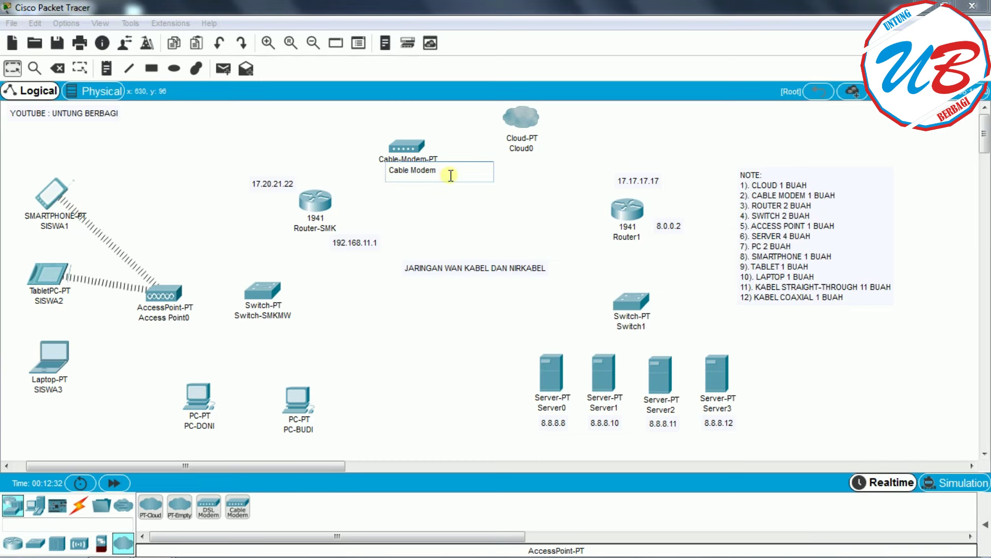
left_click_drag(410, 171, 379, 174)
key("BackSpace")
left_click(434, 170)
type("-")
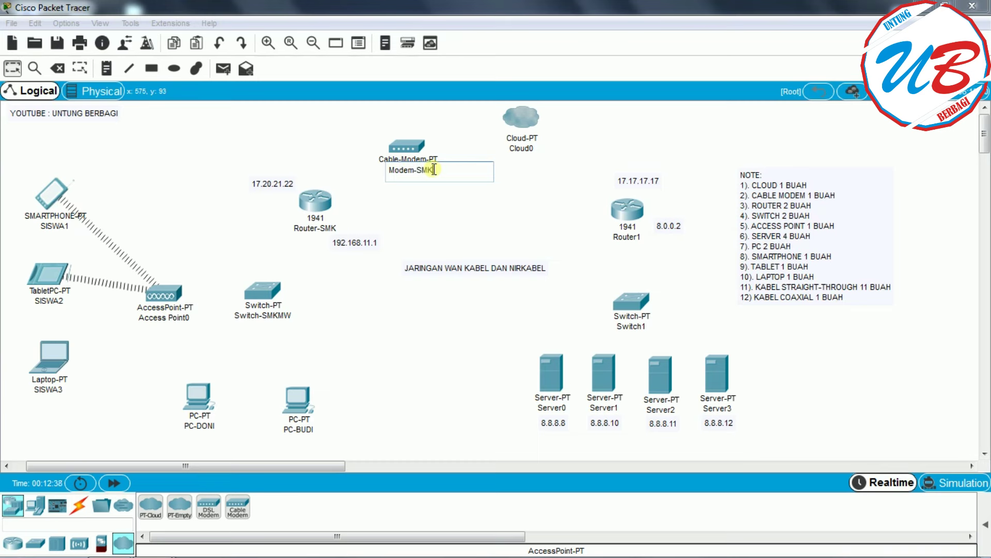
type("SMK")
left_click(532, 219)
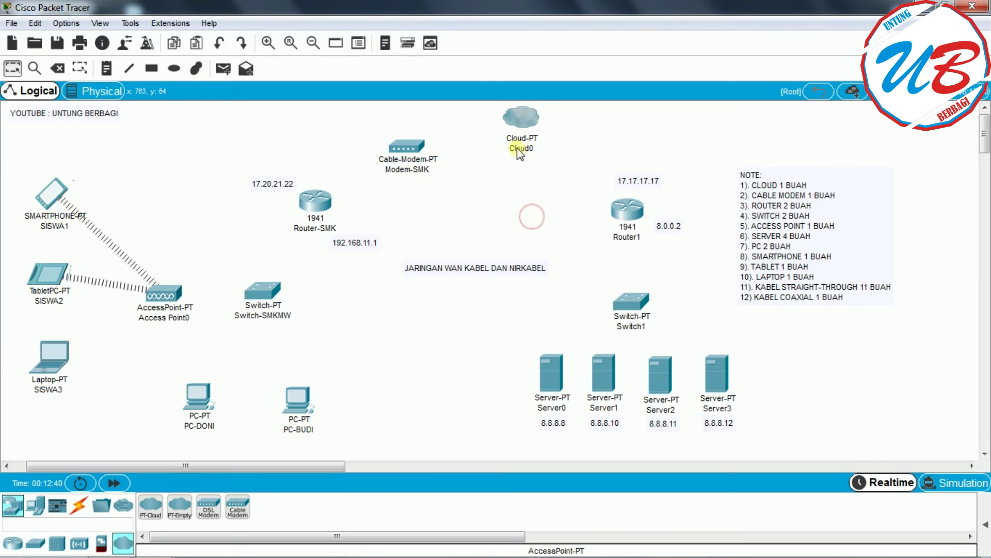
- Rename Cloud0 to INTERNET and start changing Router1 to Router-ISP
left_click(515, 148)
left_click_drag(540, 153, 488, 151)
type("INTERNET")
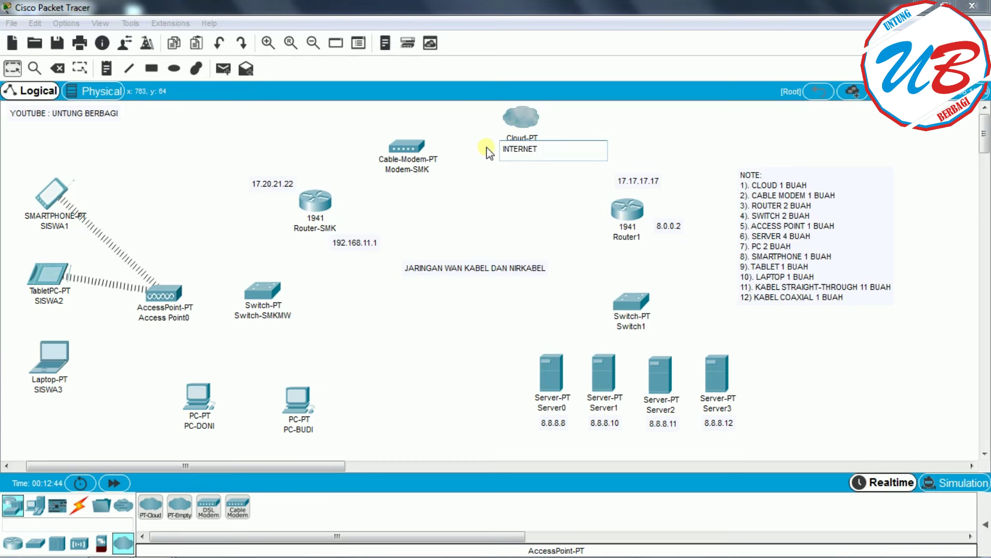
left_click(504, 224)
left_click(633, 238)
left_click(656, 239)
key("BackSpace")
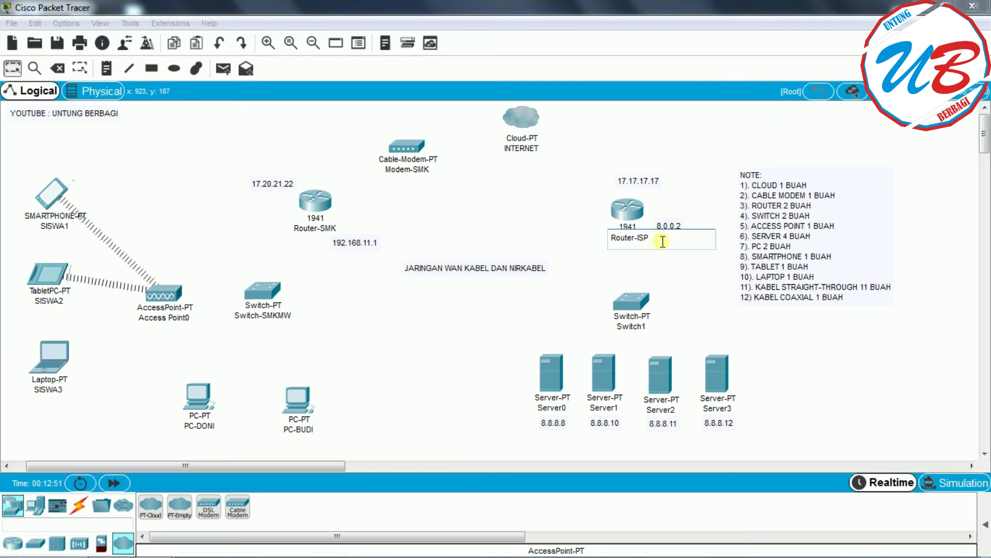
- Commit the name Router-ISP and rename Switch1 to Switch-ISP
left_click(773, 330)
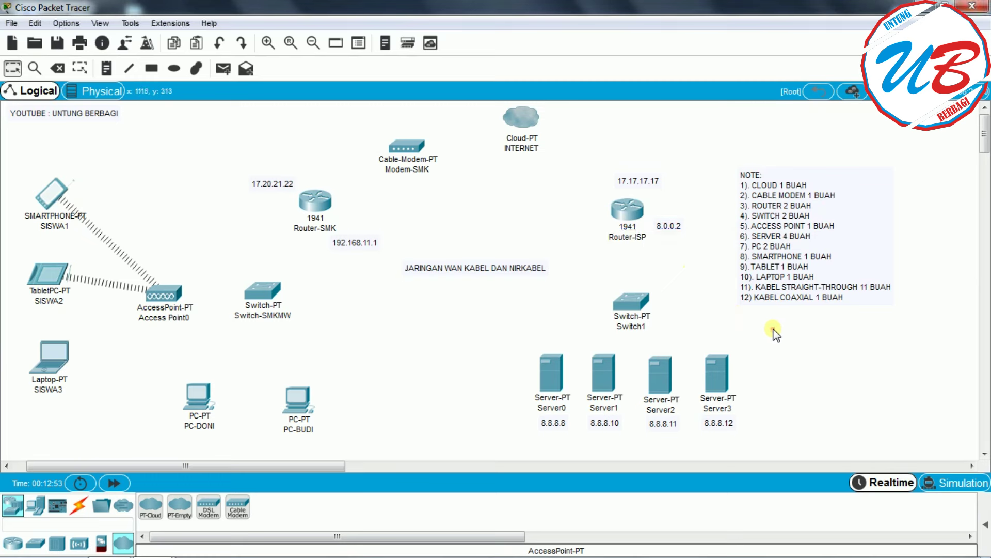
left_click(643, 330)
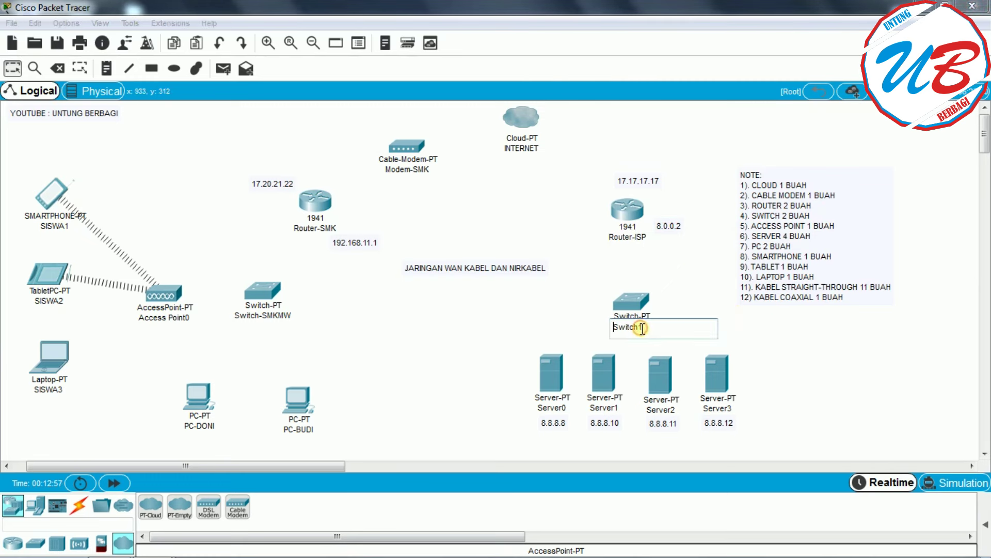
key("BackSpace")
type("-ISP")
left_click(812, 351)
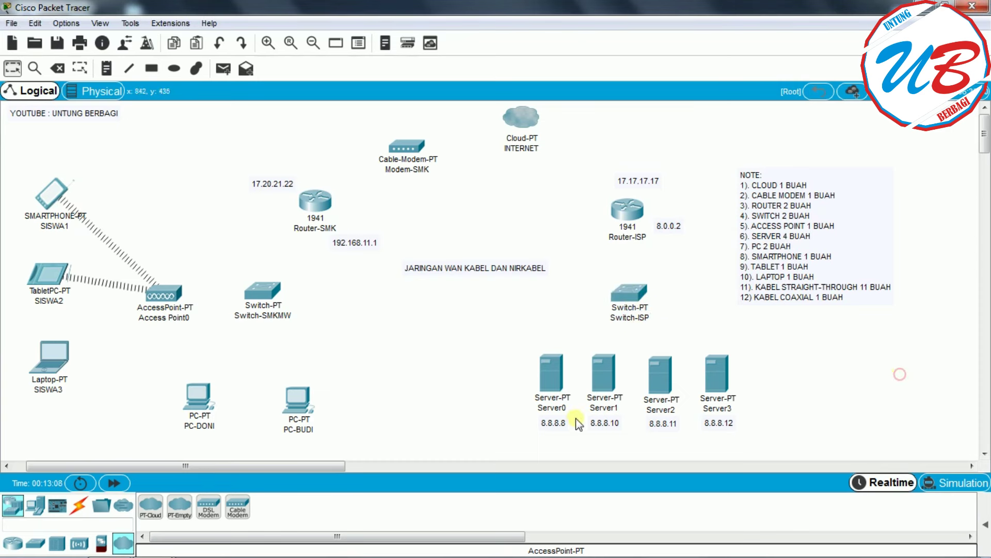
- Rename Server0 to DNS and Server1 to WEB
left_click(553, 407)
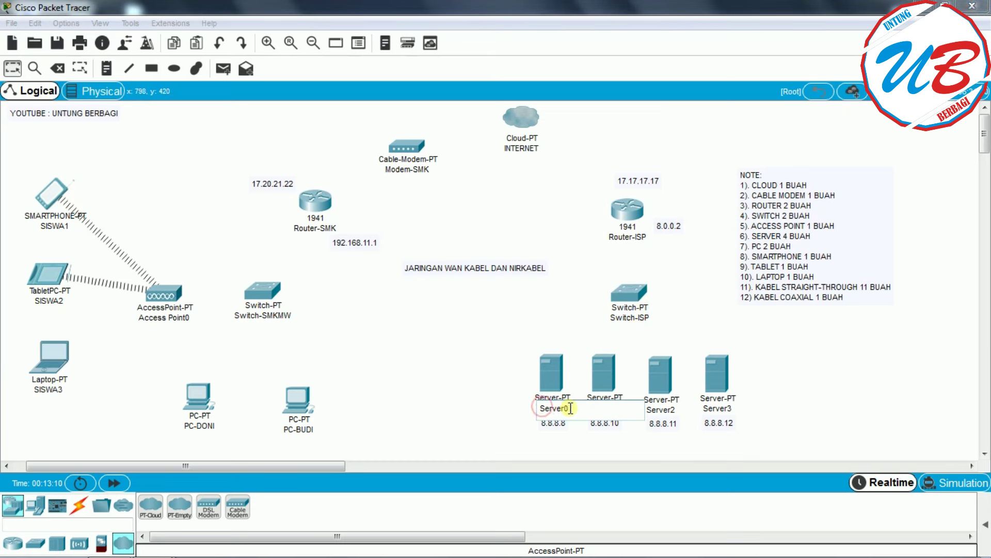
left_click(570, 408)
left_click_drag(591, 410, 543, 410)
type("DNS")
left_click(570, 447)
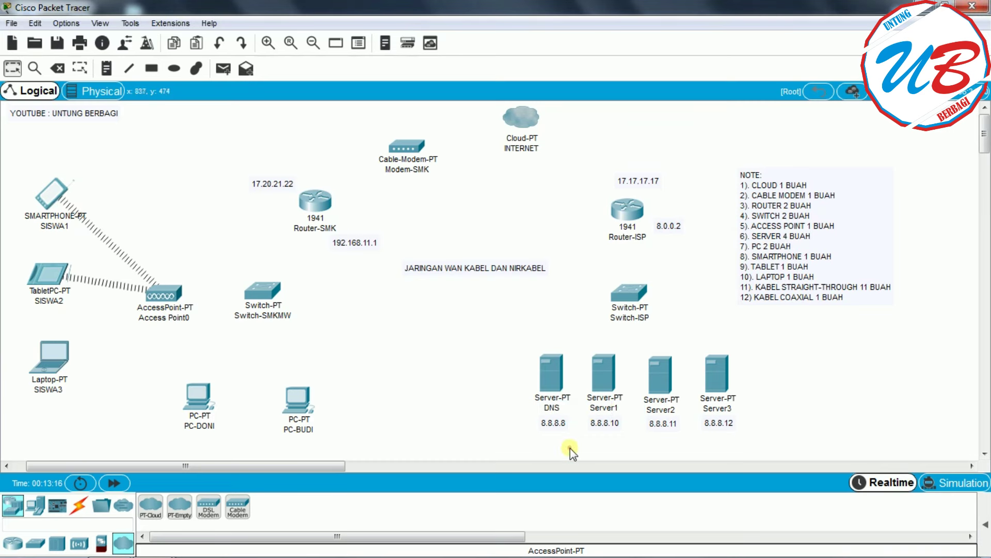
left_click(606, 411)
left_click_drag(625, 409, 583, 413)
type("WEB")
left_click(780, 444)
- Rename Server2 to EMAIL and Server3 to DHCP
left_click(670, 411)
left_click_drag(685, 408, 643, 410)
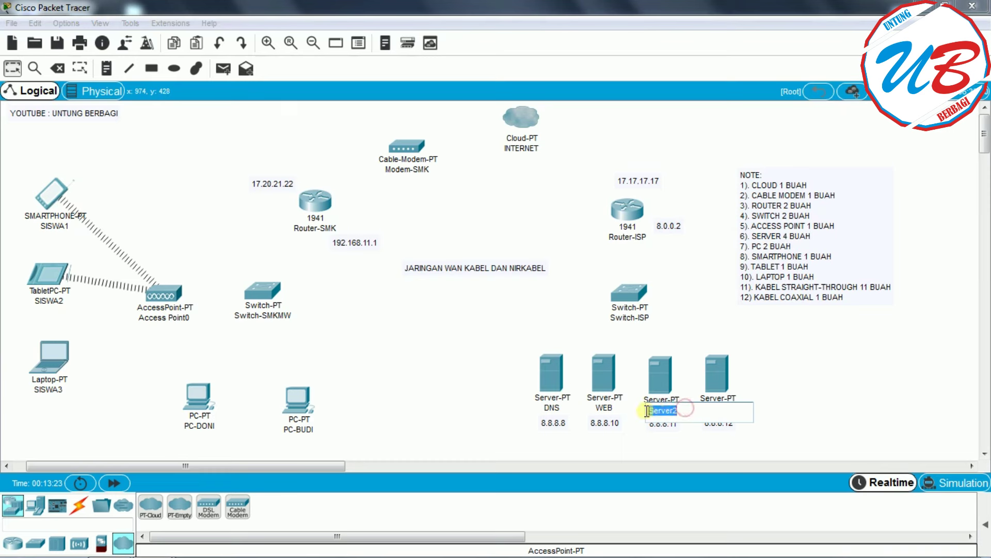
type("EMAIL")
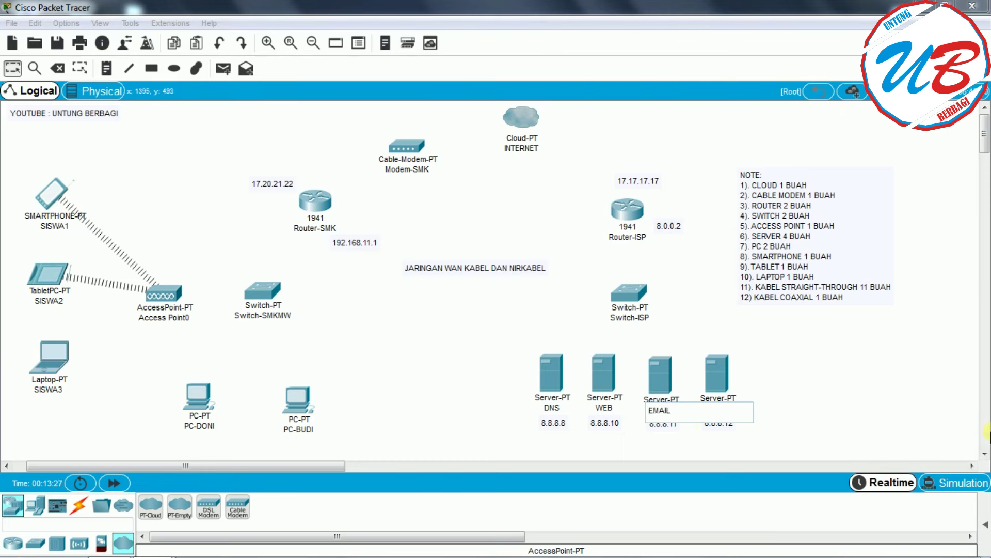
left_click(810, 399)
left_click(709, 405)
left_click_drag(734, 411, 703, 410)
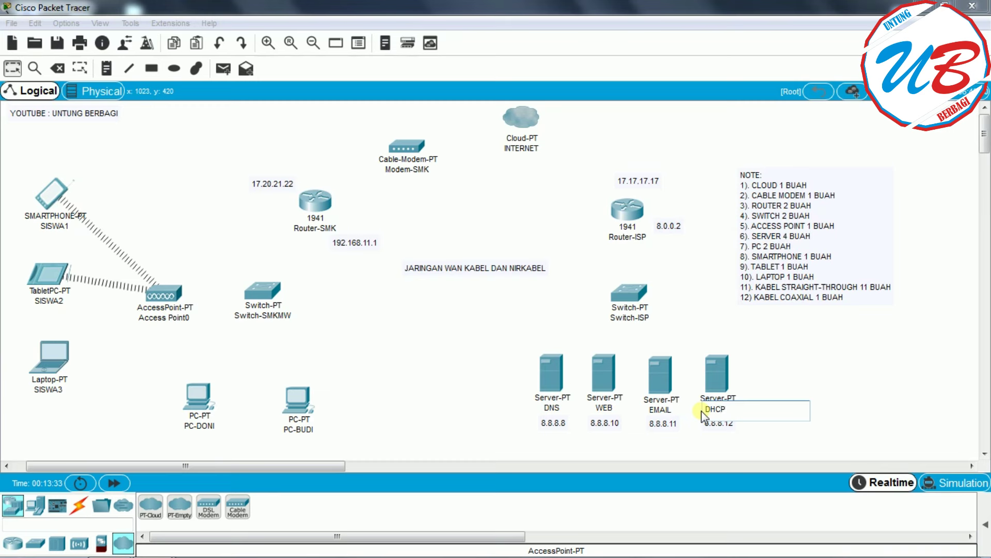
left_click(902, 408)
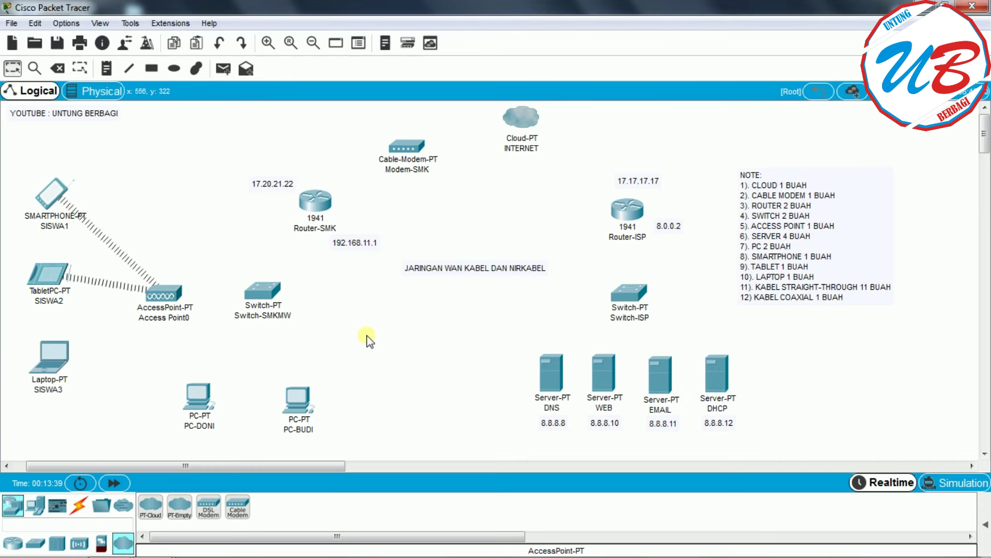
mouse_move(307, 406)
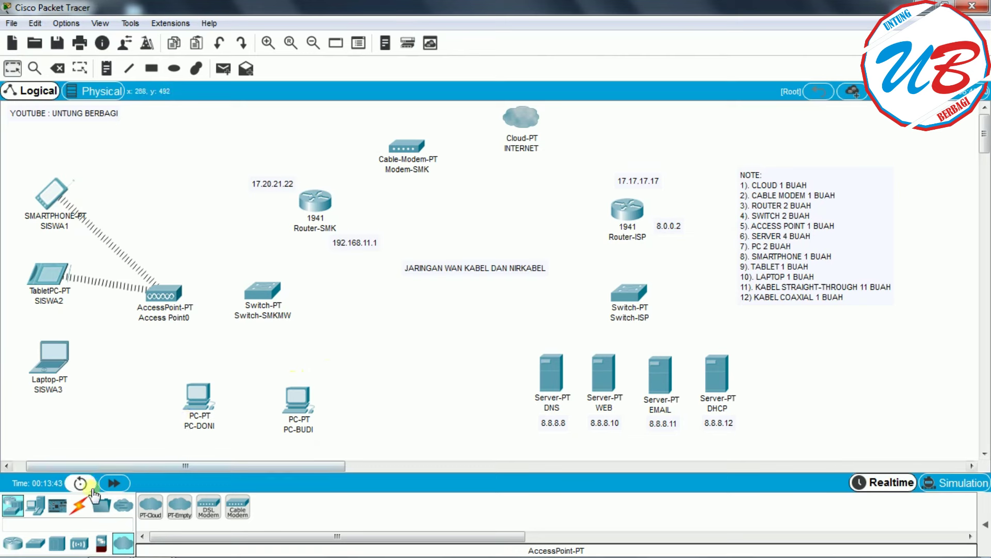
- Cable Switch-SMKMW FastEthernet0/1 to Router-SMK GigabitEthernet0/0 with copper straight-through
left_click(80, 507)
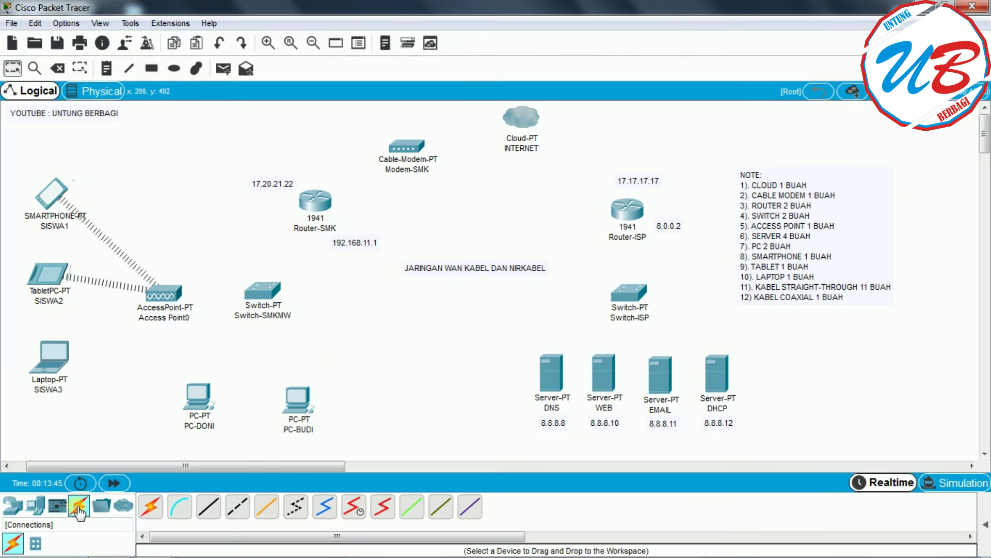
left_click(211, 508)
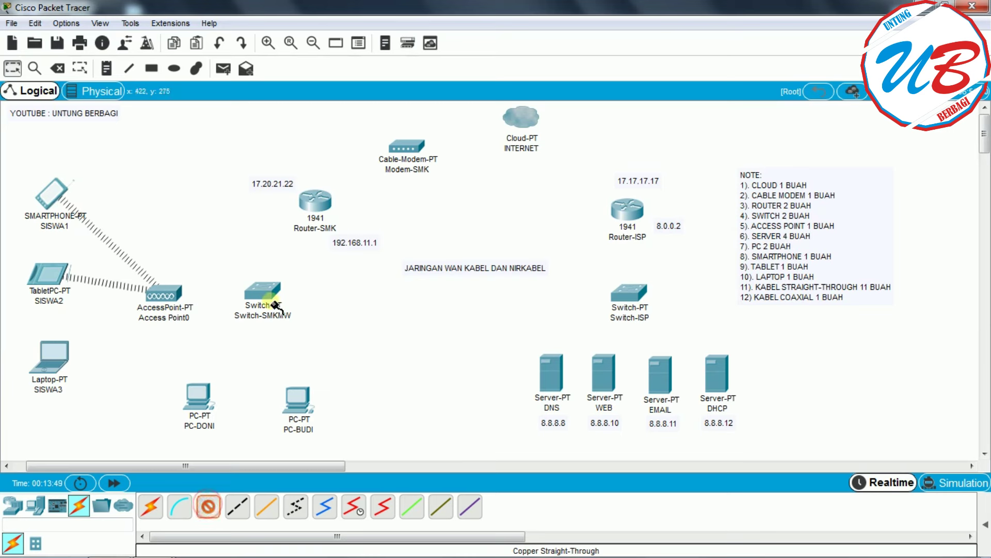
left_click(263, 289)
left_click(318, 313)
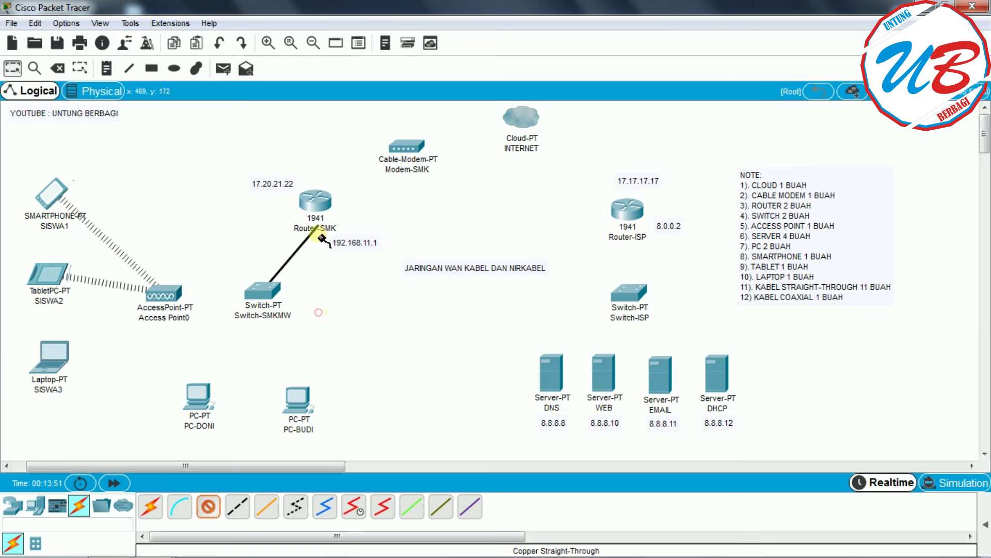
left_click(316, 203)
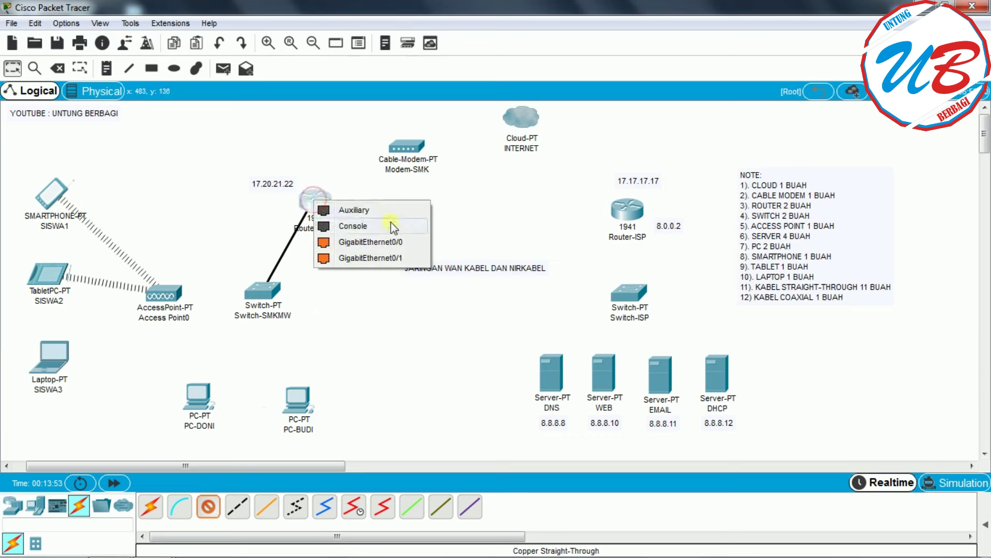
left_click(407, 243)
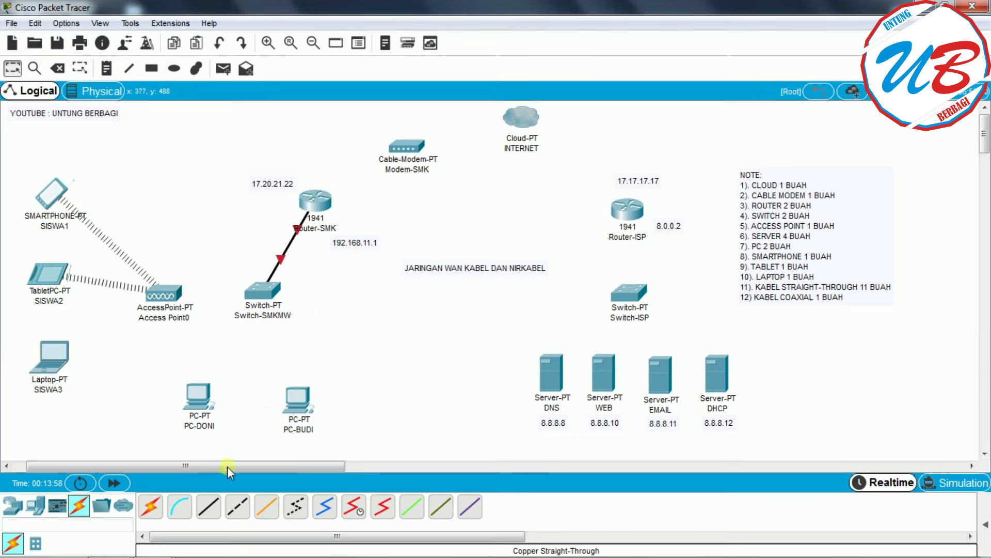
- Connect Switch-SMKMW to PC-DONI and PC-BUDI on their FastEthernet0 ports
left_click(213, 511)
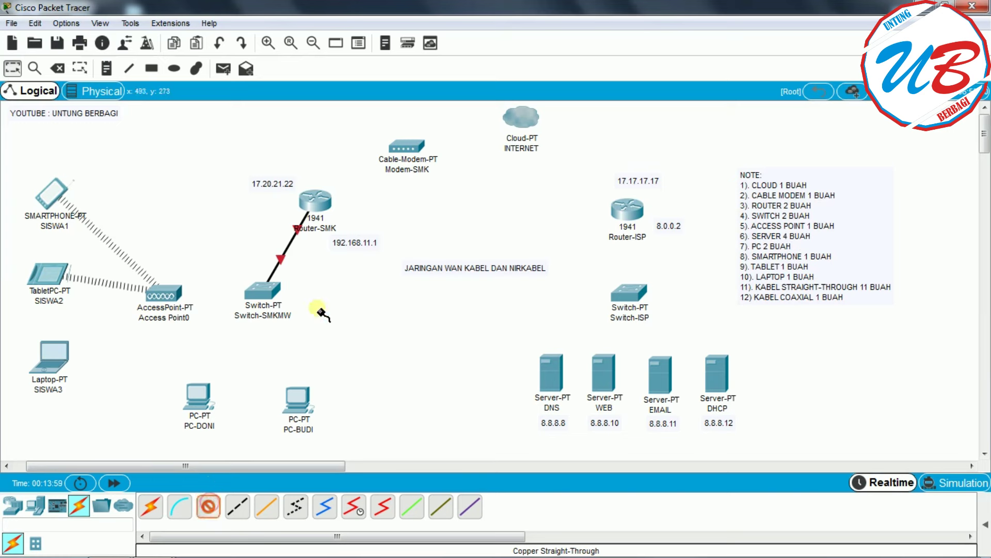
left_click(263, 291)
left_click(309, 316)
left_click(211, 404)
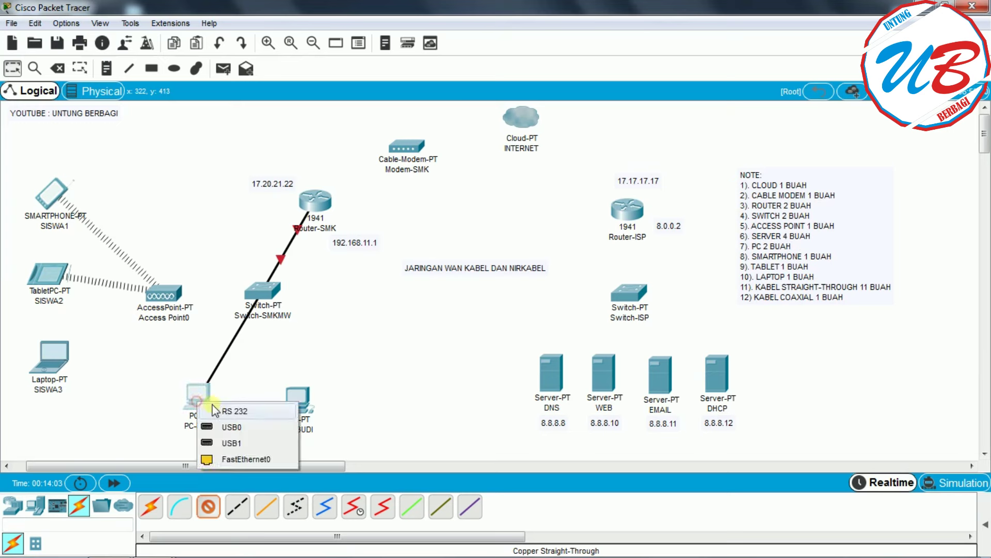
left_click(249, 460)
left_click(208, 507)
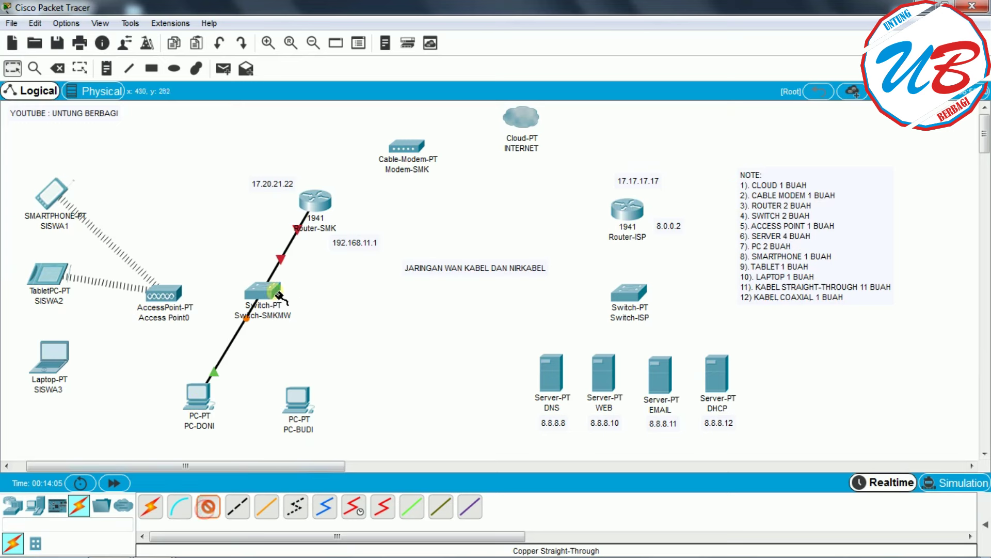
left_click(264, 291)
left_click(323, 319)
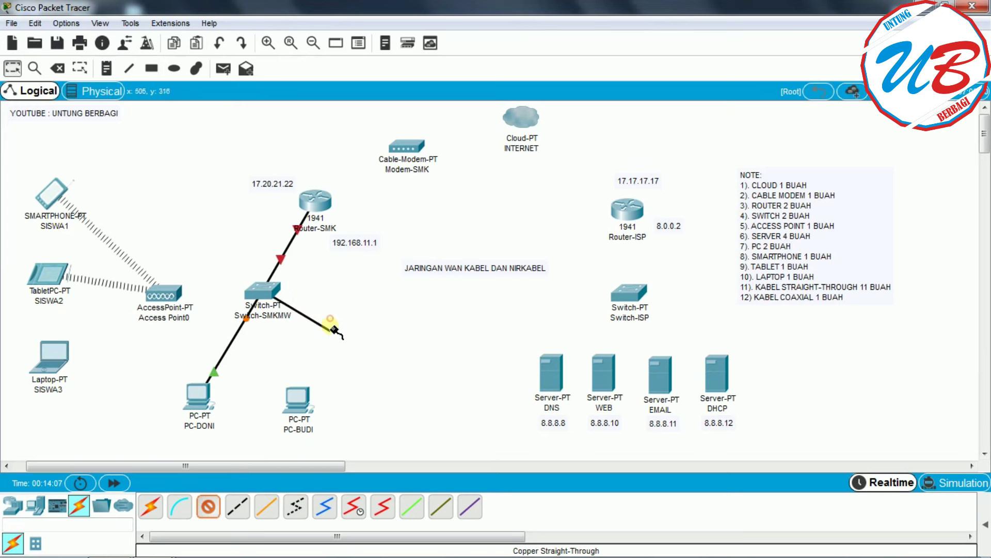
left_click(297, 398)
left_click(373, 454)
- Link Router-SMK GigabitEthernet0/1 to the cable modem's Port 1 after Port 0 is refused
left_click(208, 507)
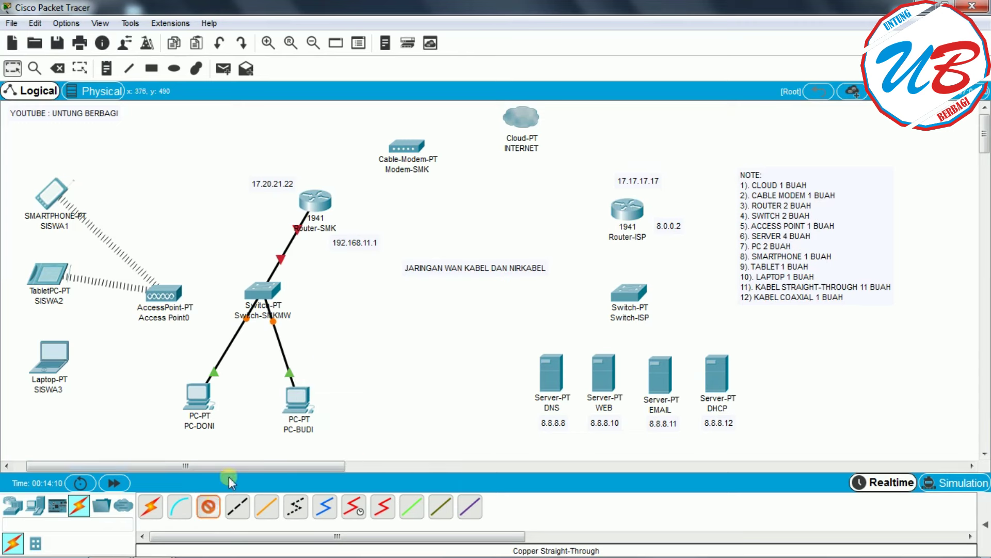
left_click(325, 199)
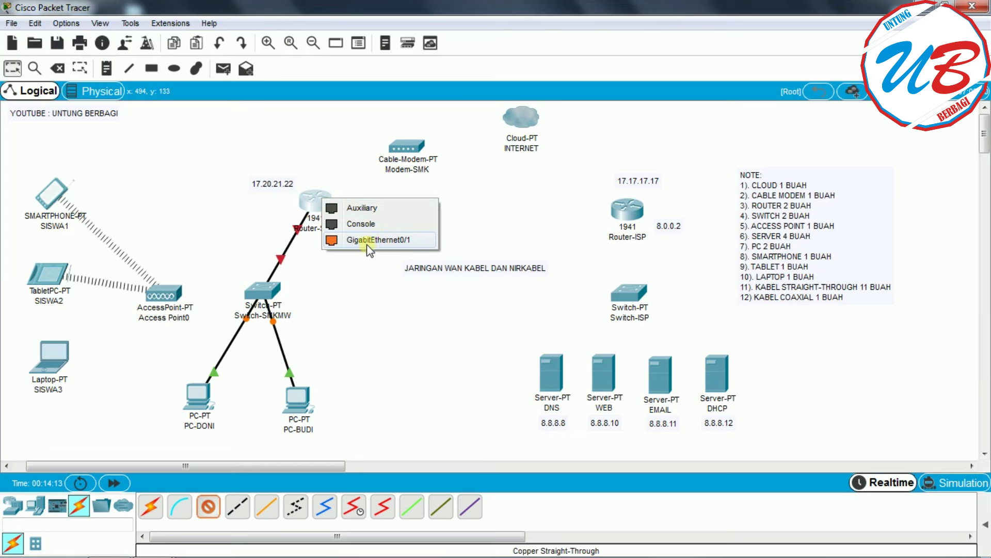
left_click(413, 240)
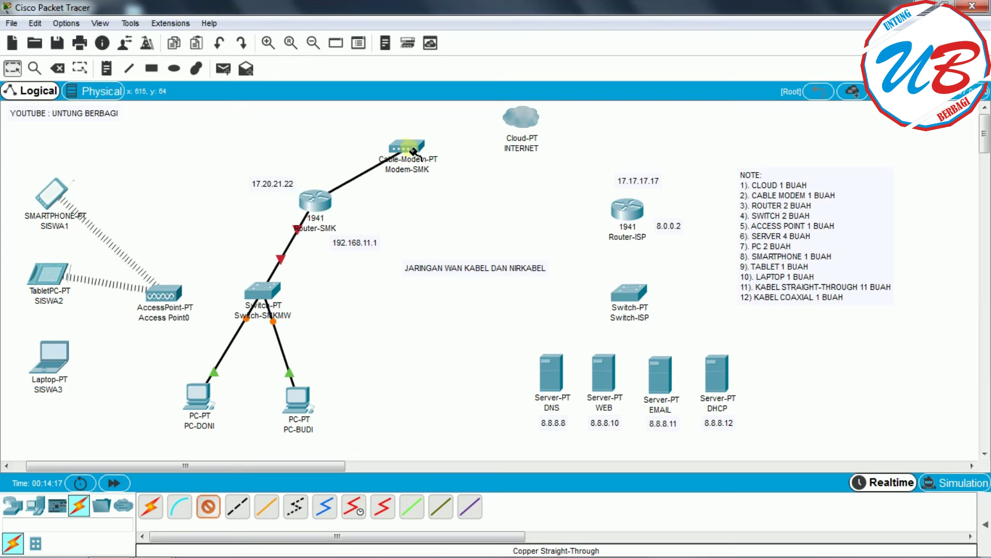
left_click(415, 152)
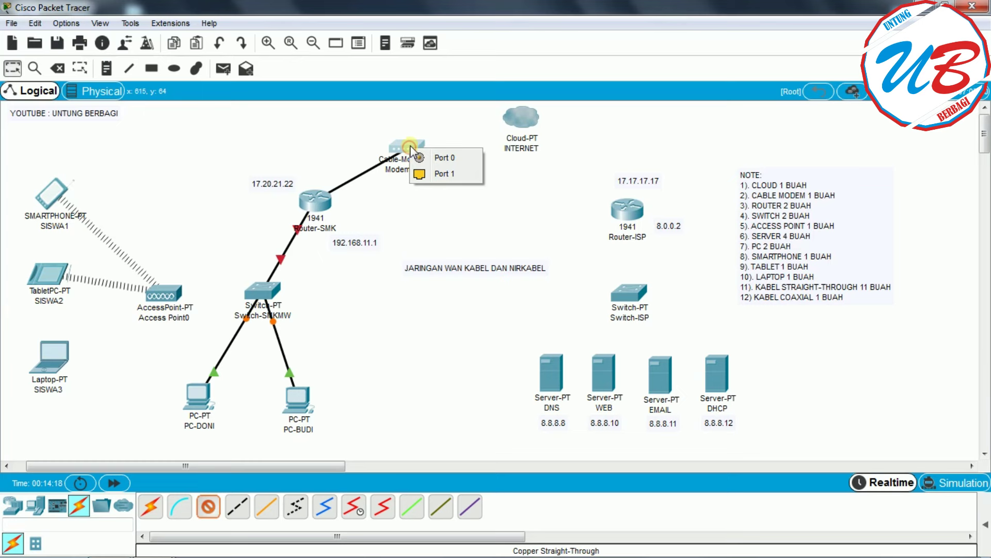
left_click(465, 164)
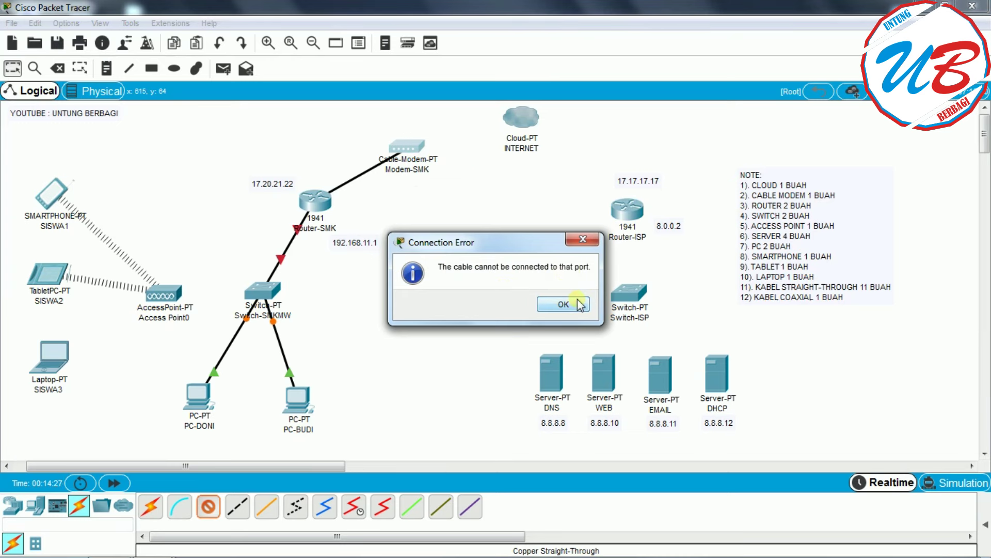
left_click(563, 304)
left_click(408, 151)
left_click(460, 170)
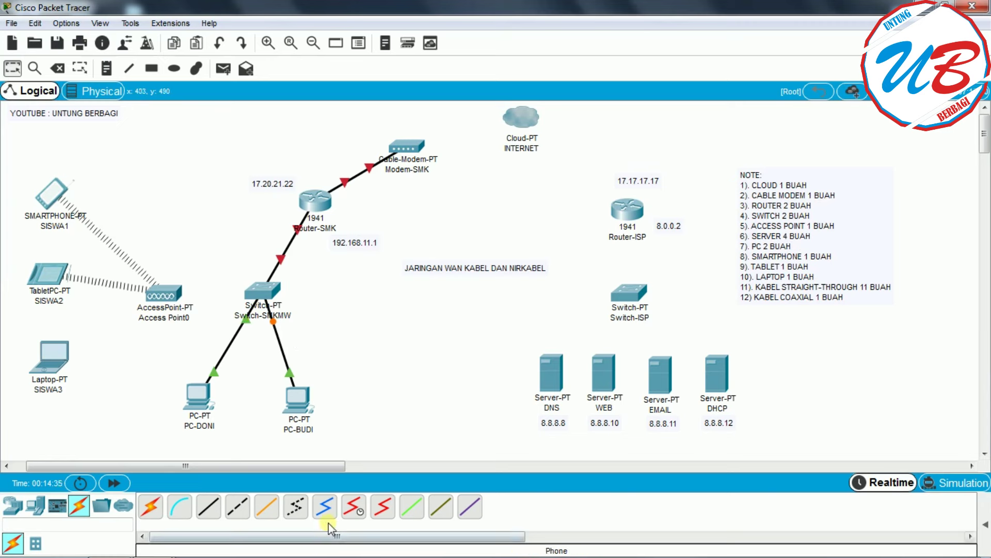
- Start a copper straight-through cable from Switch-SMKMW's FastEthernet3/1 port
left_click(208, 506)
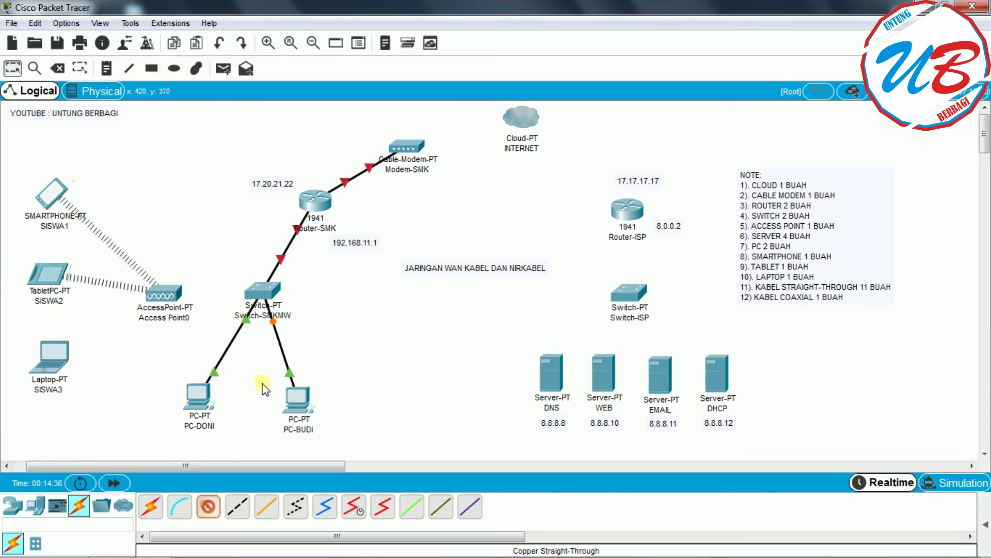
left_click(265, 291)
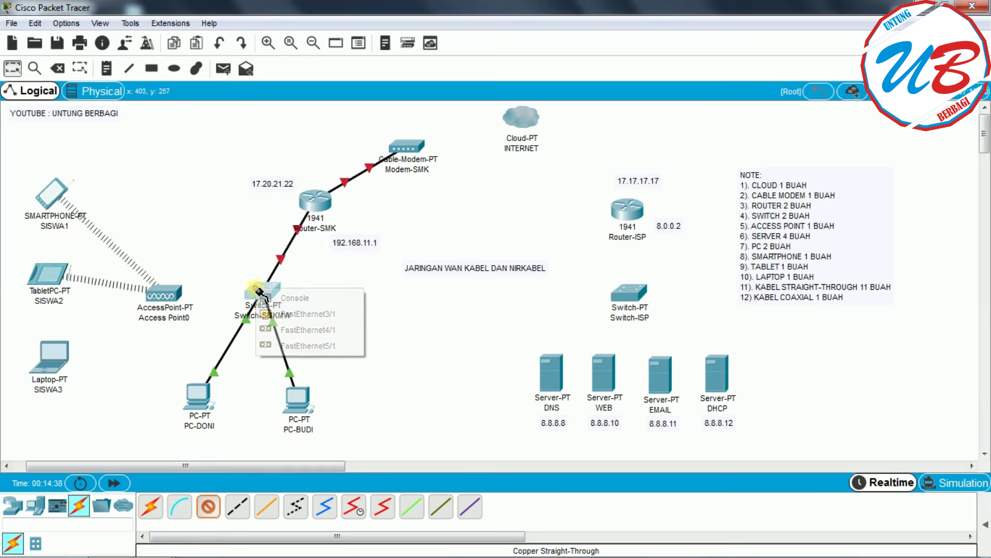
left_click(330, 315)
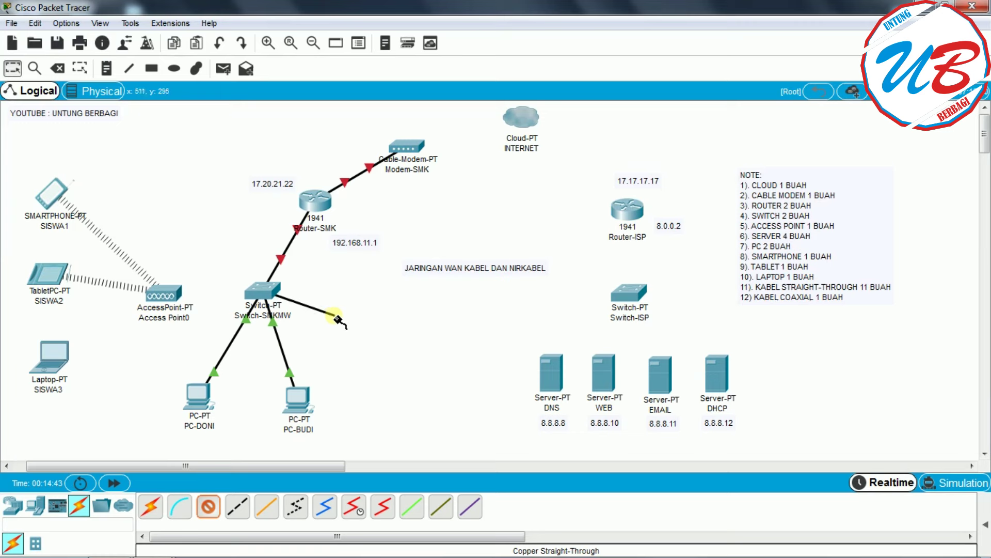
- End the cable on Access Point0 Port 0, then coax Modem Port 0 to cloud Coaxial7
left_click(171, 298)
left_click(216, 303)
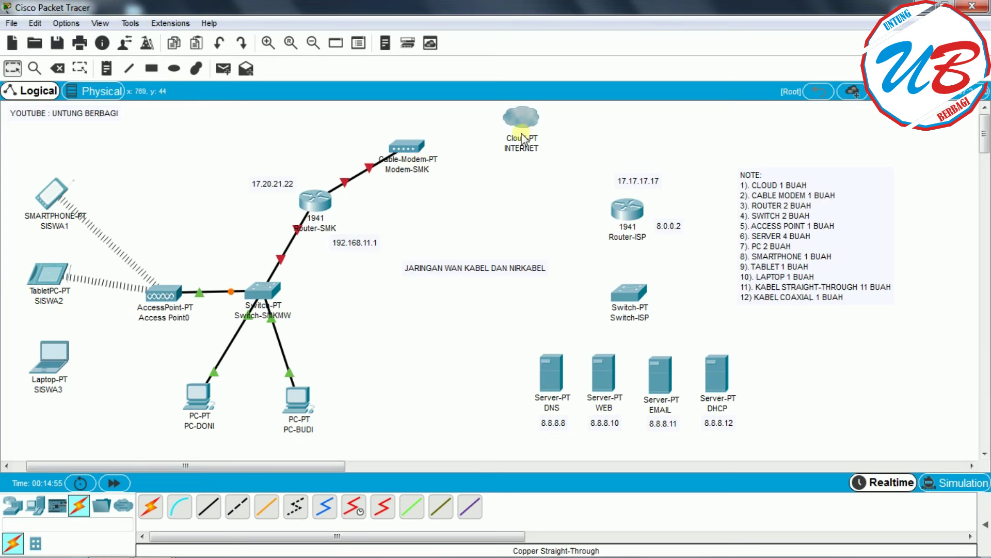
left_click(325, 506)
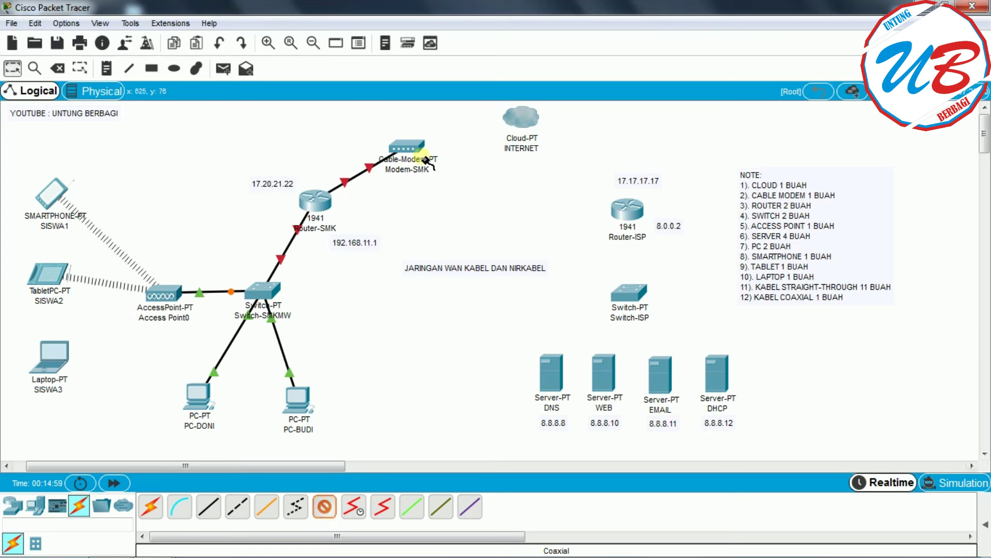
left_click(409, 146)
left_click(445, 149)
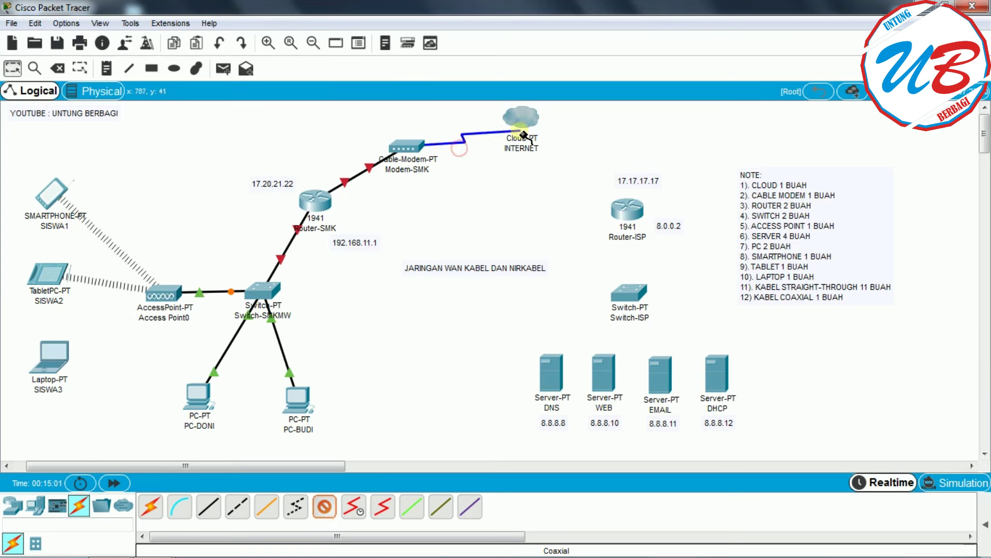
left_click(525, 117)
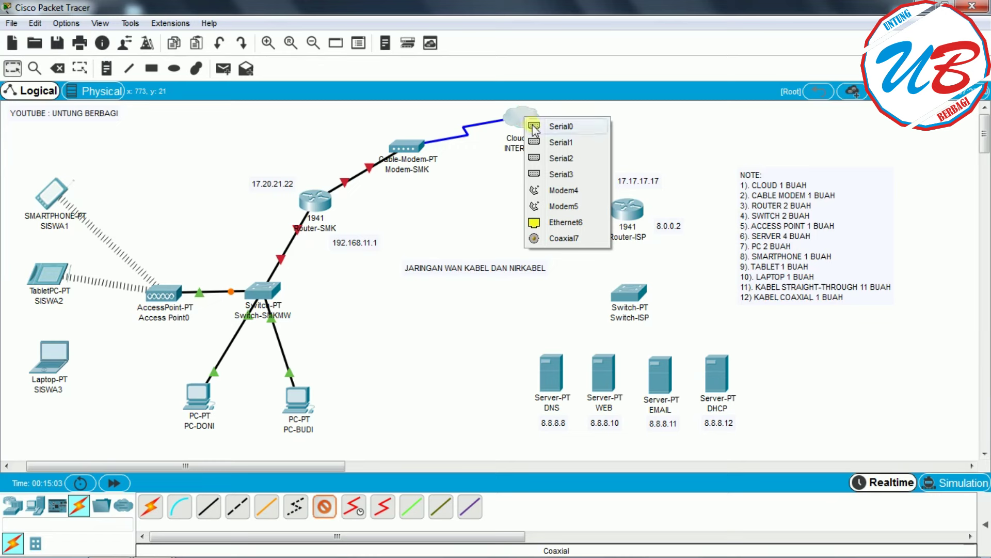
left_click(567, 239)
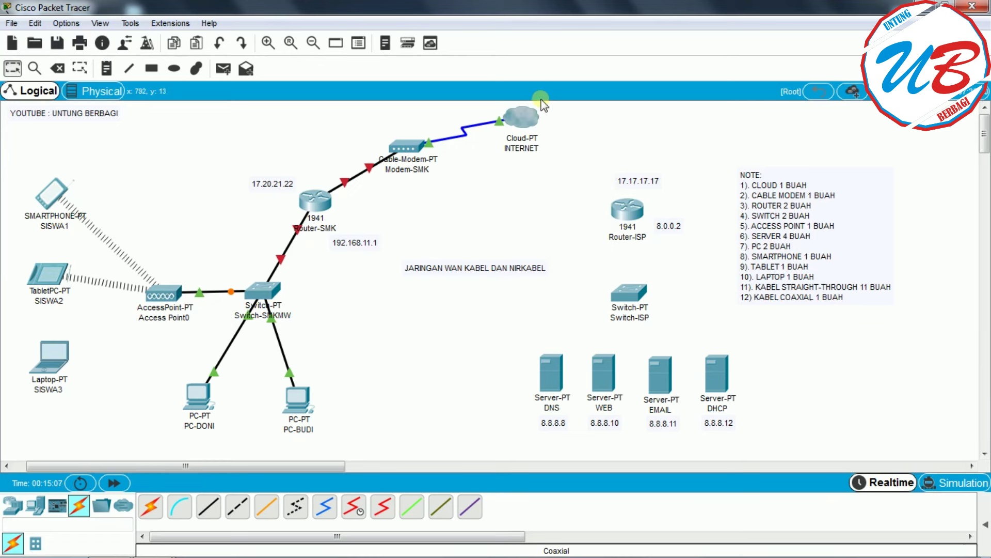
- Cable INTERNET to Router-ISP Gi0/0, and Router-ISP Gi0/1 to Switch-ISP Fa0/1
left_click(208, 509)
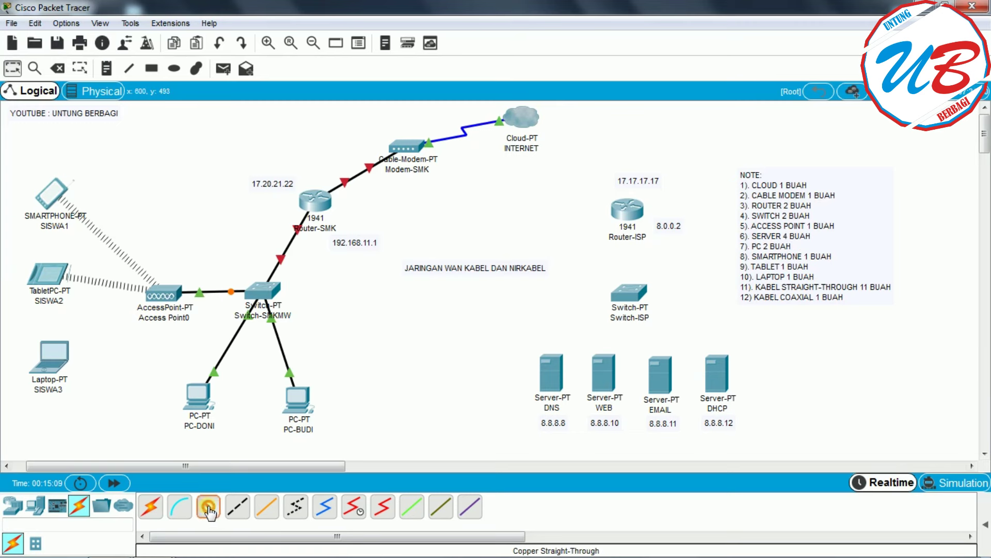
left_click(520, 116)
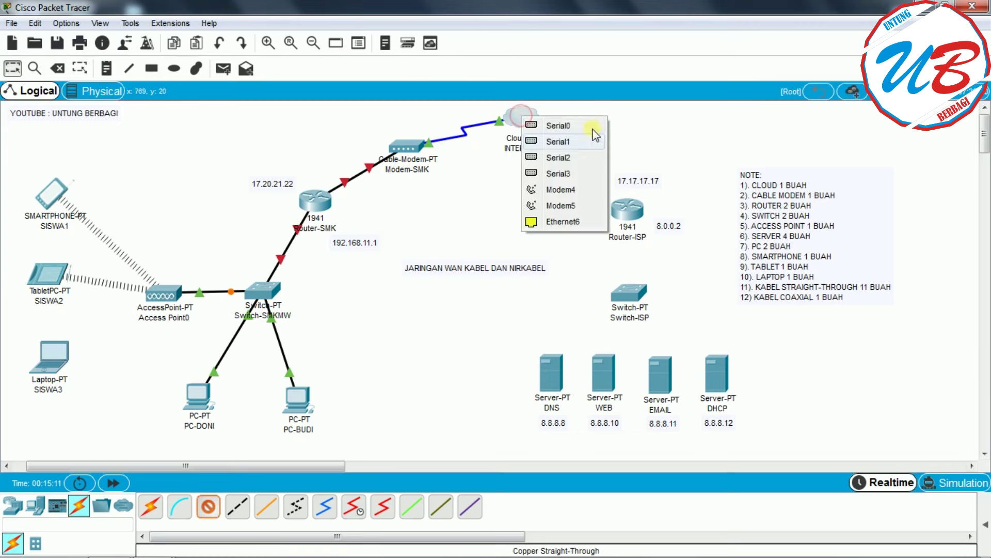
left_click(625, 206)
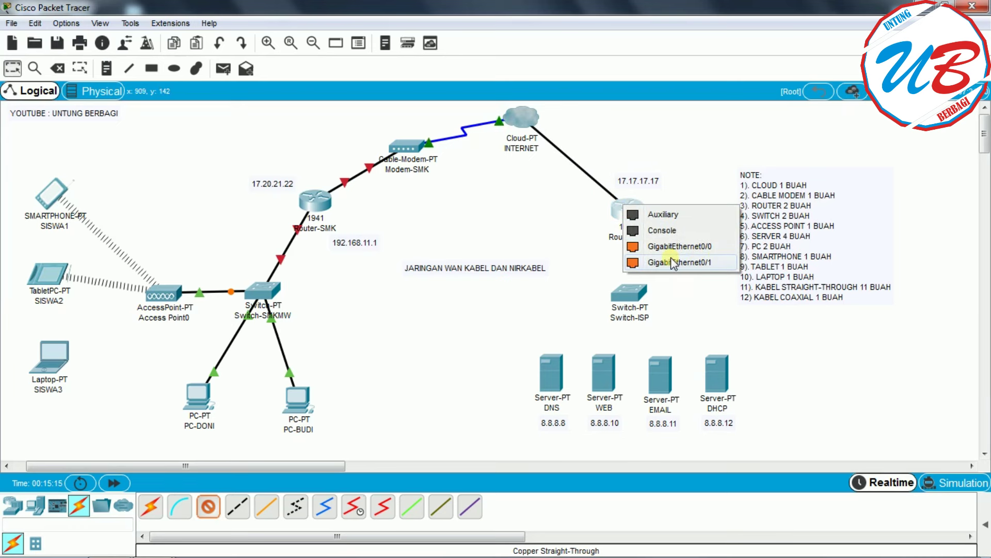
left_click(718, 252)
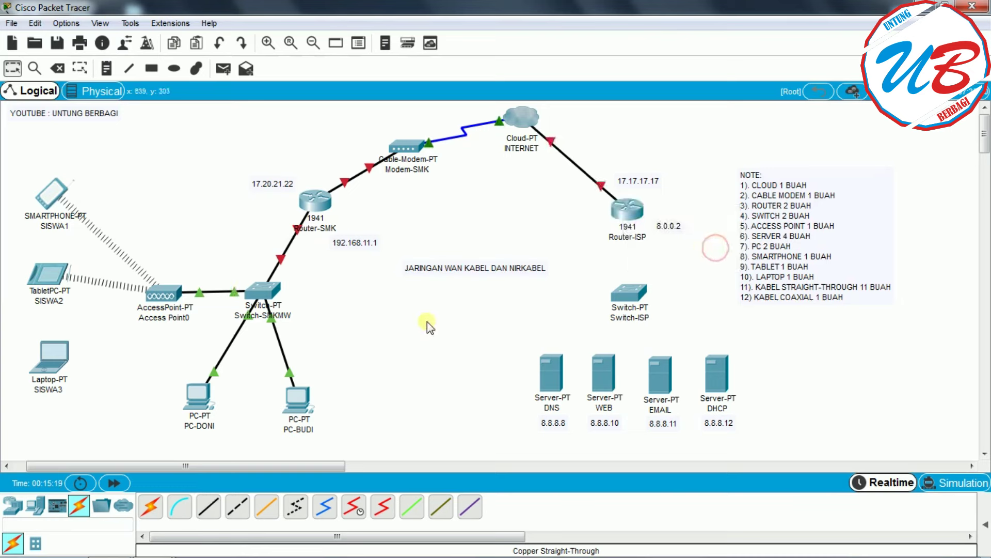
left_click(208, 507)
left_click(627, 211)
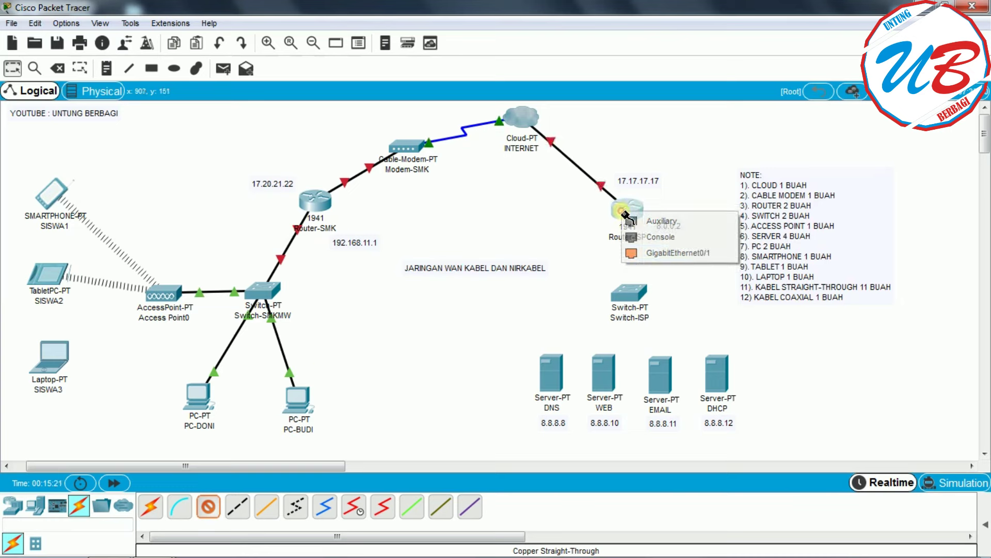
left_click(711, 253)
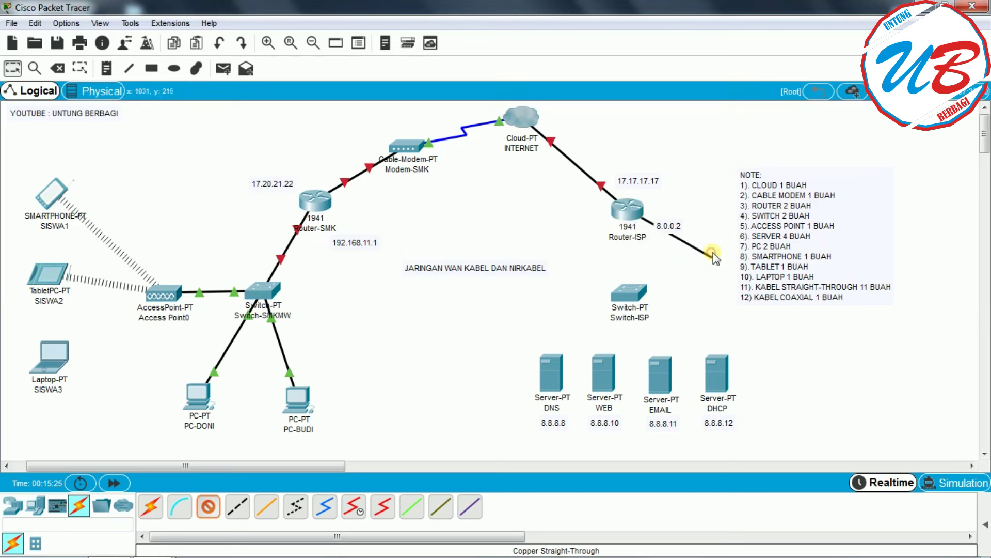
left_click(631, 289)
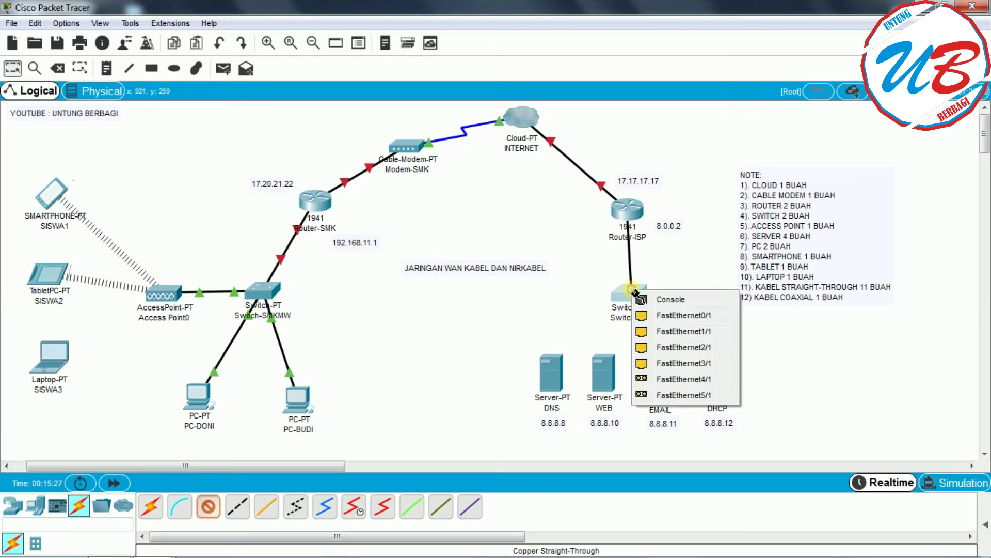
left_click(667, 315)
- Connect Switch-ISP to the DNS and WEB servers' FastEthernet0 ports
left_click(209, 506)
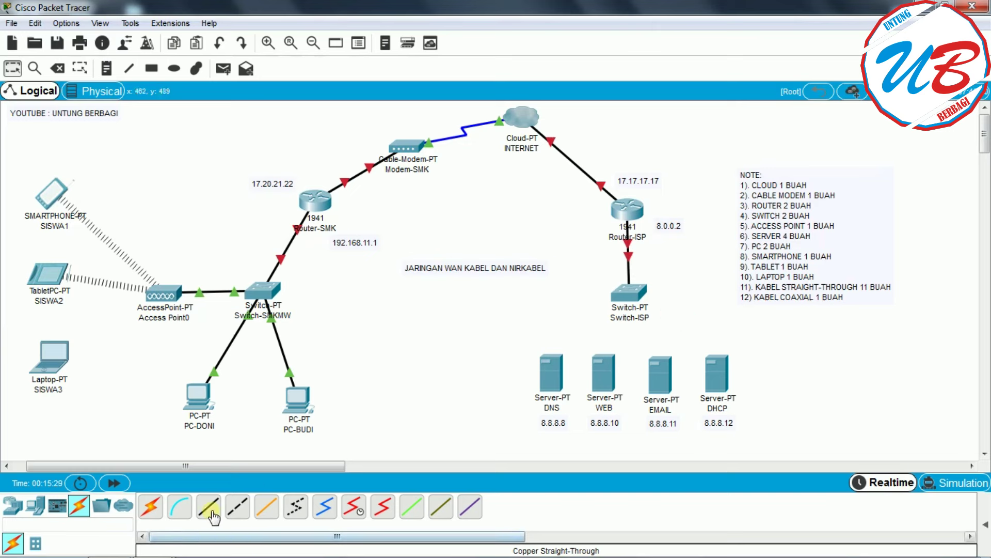
left_click(615, 307)
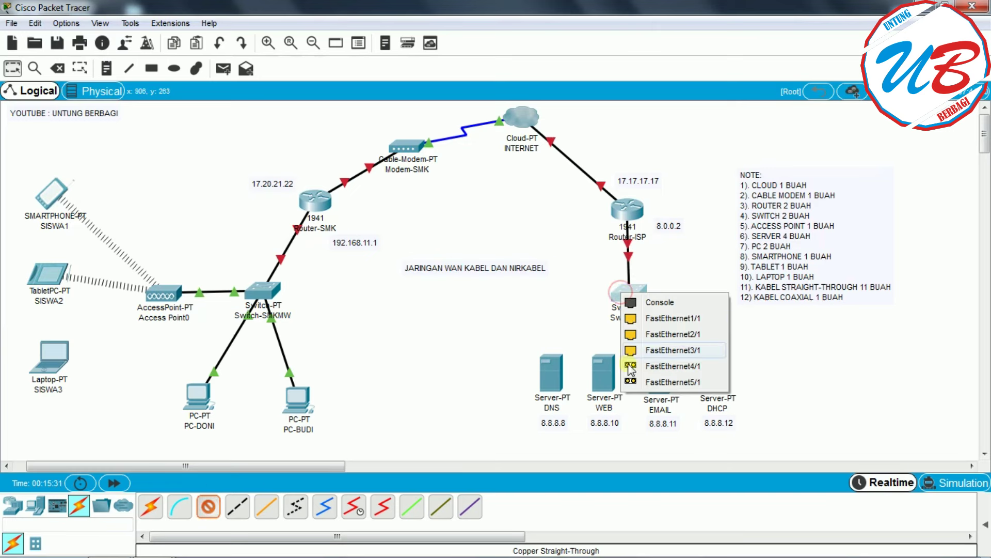
left_click(671, 319)
left_click(560, 386)
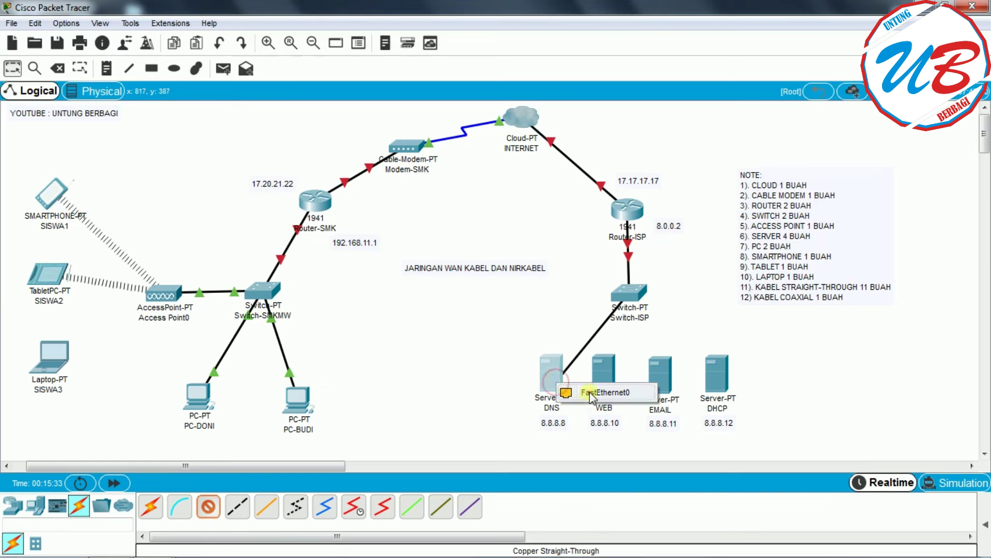
left_click(573, 394)
left_click(628, 292)
left_click(671, 316)
left_click(609, 376)
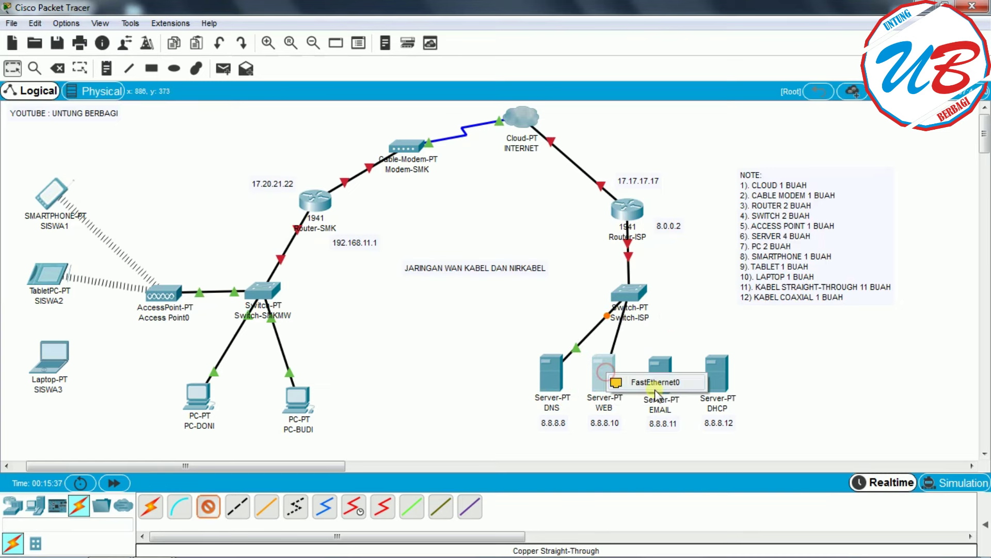
left_click(656, 383)
- Connect Switch-ISP FastEthernet3/1 to the EMAIL server, then find no free copper port left
left_click(208, 506)
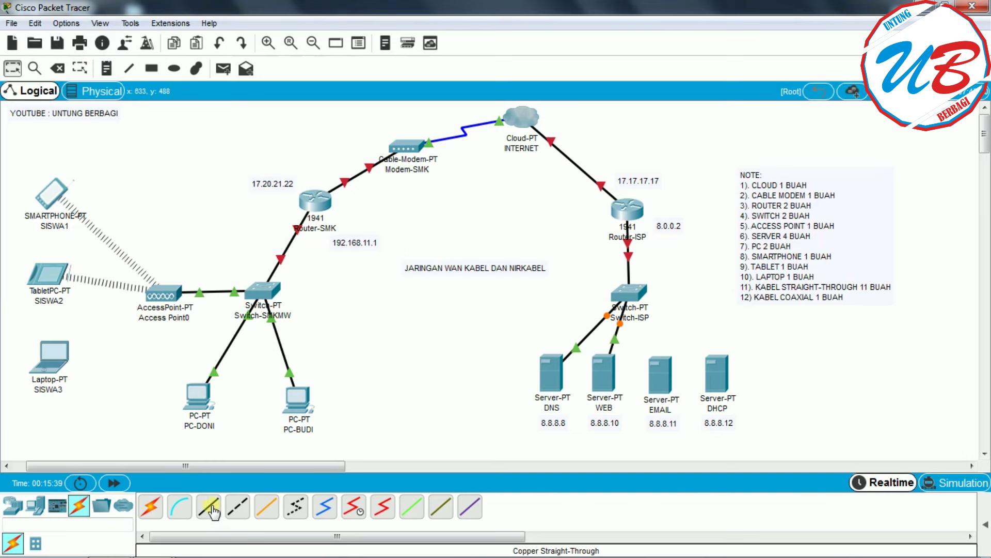
left_click(630, 292)
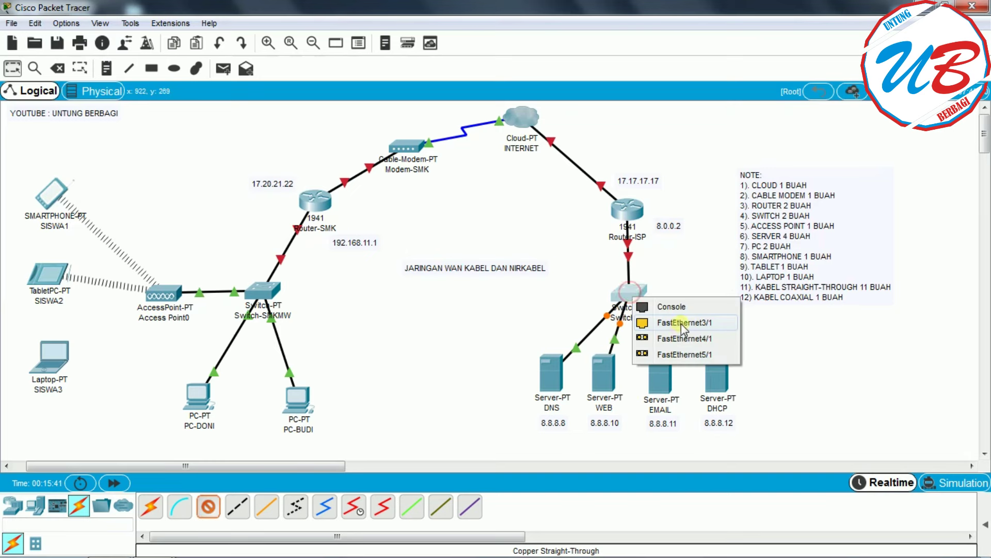
left_click(680, 323)
left_click(657, 379)
left_click(688, 393)
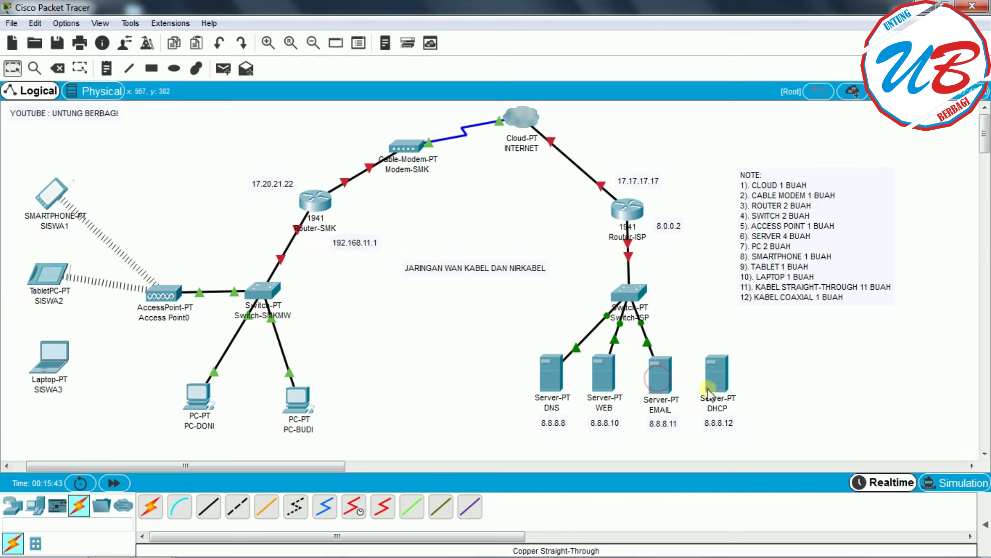
left_click(627, 292)
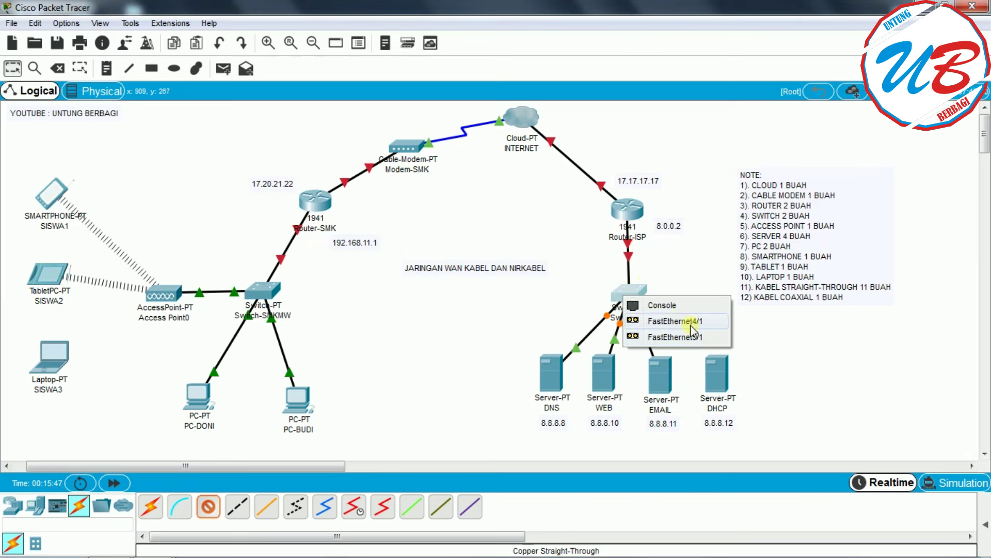
left_click(786, 335)
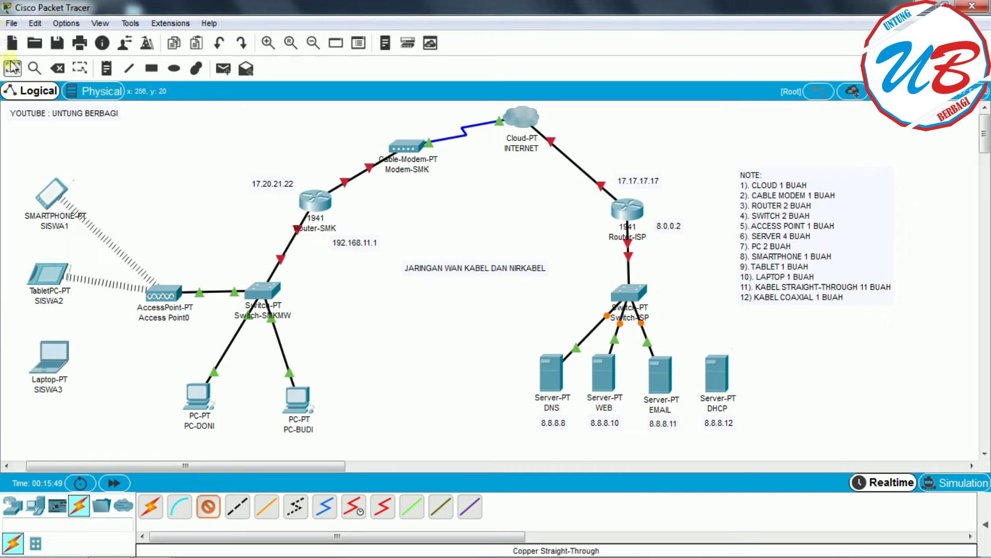
- Power off Switch-ISP, install a PT-SWITCH-NM-1CFE module in an empty slot, and power it on
key("Escape")
left_click(631, 299)
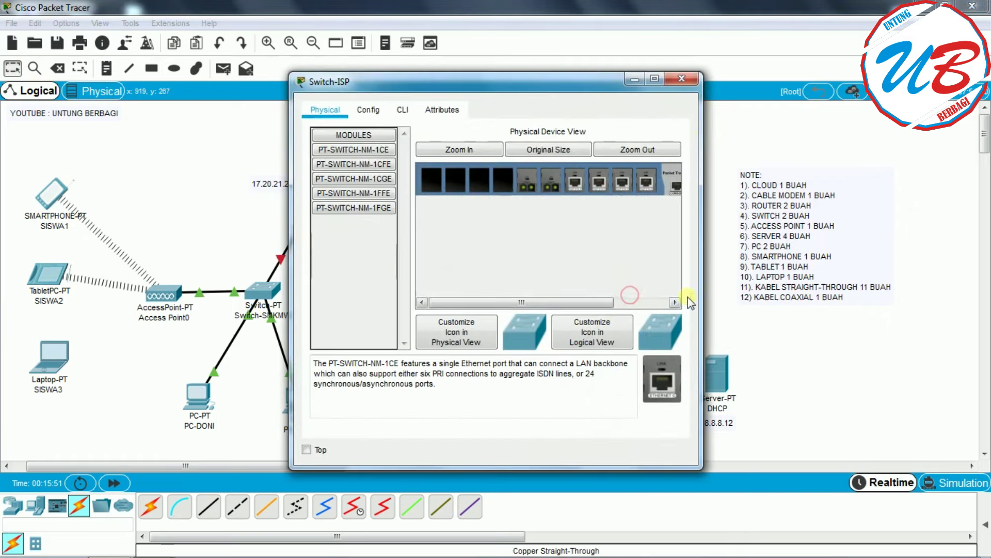
left_click(656, 79)
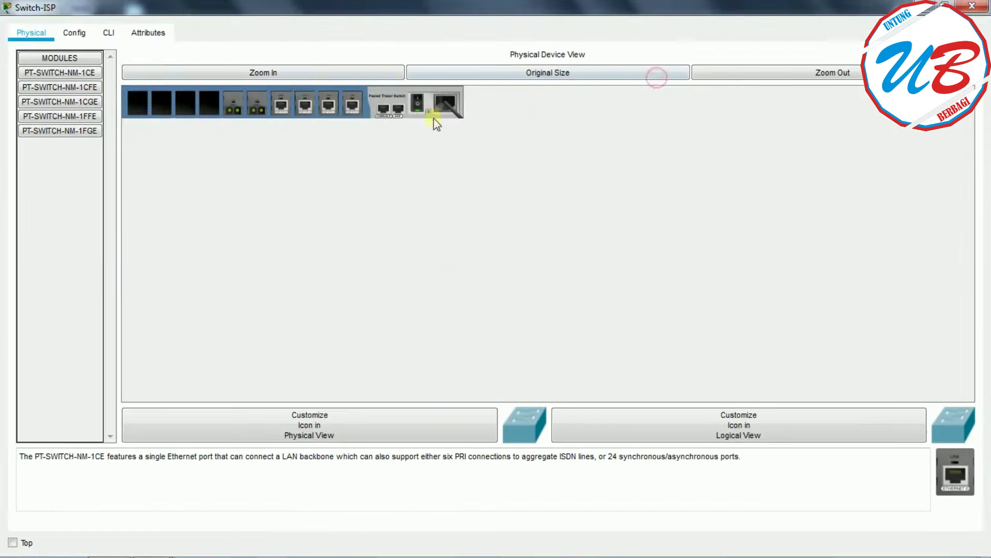
left_click(416, 103)
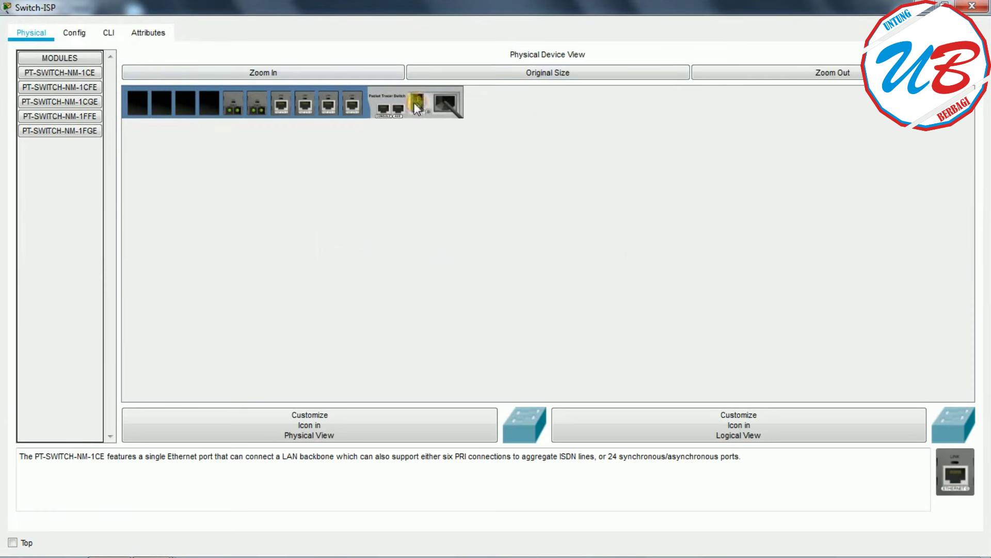
left_click(90, 92)
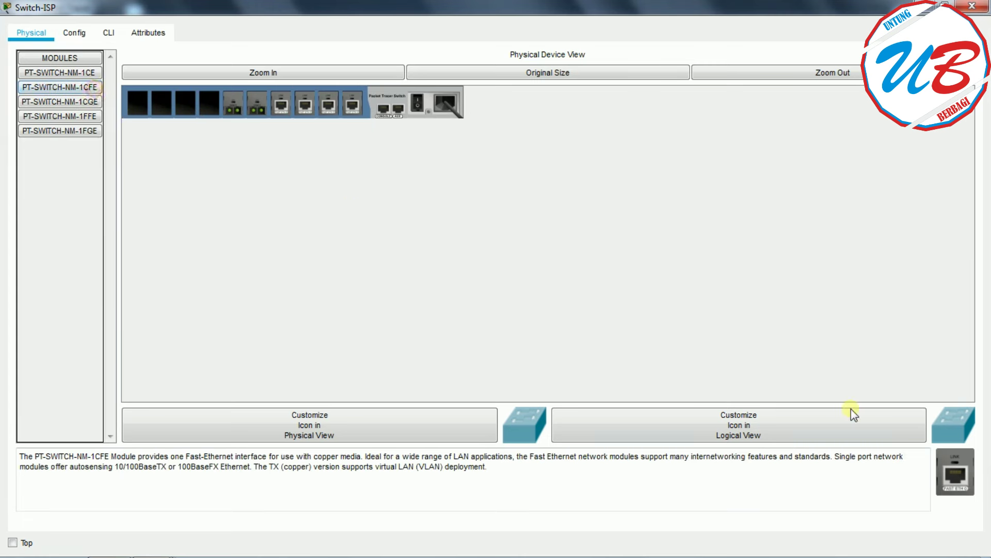
left_click_drag(957, 473, 220, 123)
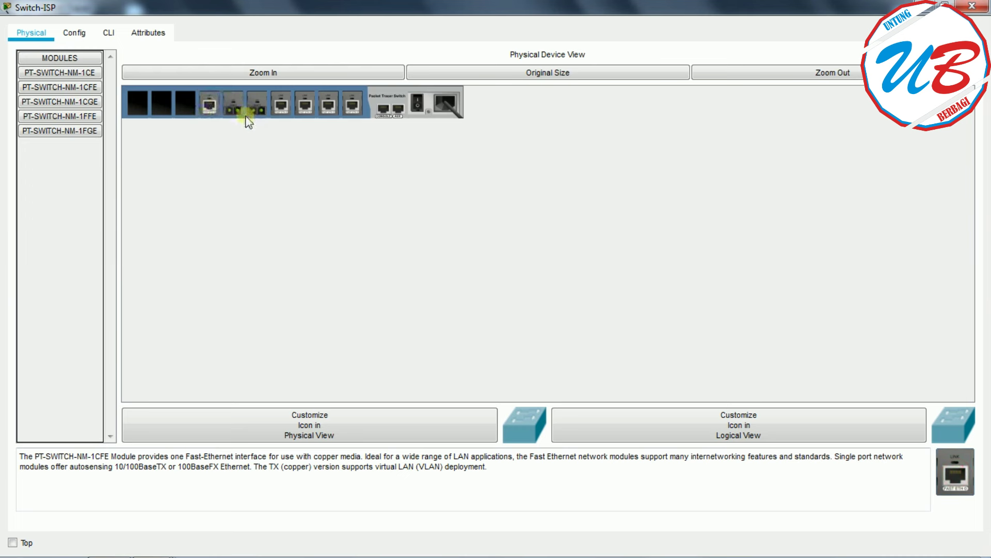
left_click(418, 103)
left_click(972, 6)
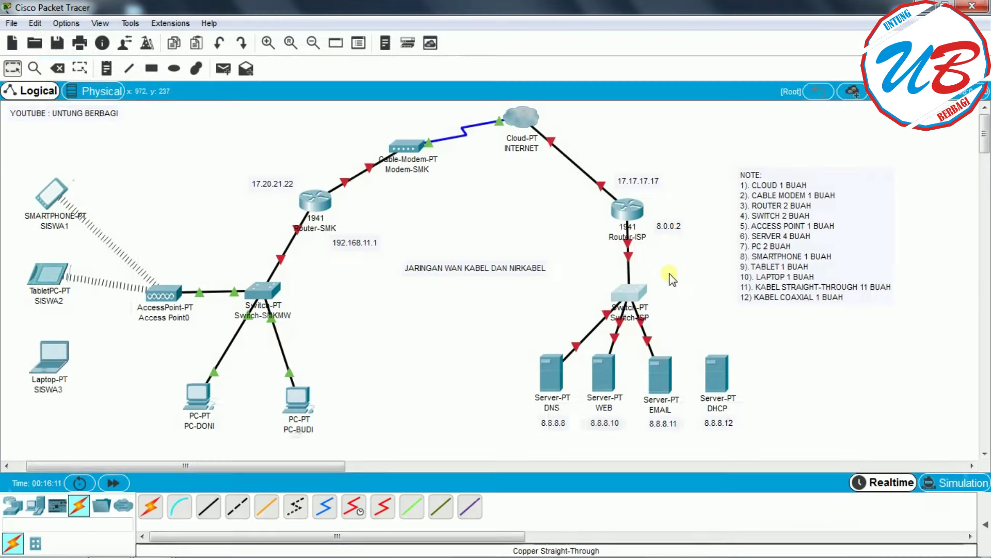
- Cable Switch-ISP FastEthernet5/1 to the DHCP server's FastEthernet0 port
left_click(208, 507)
left_click(630, 292)
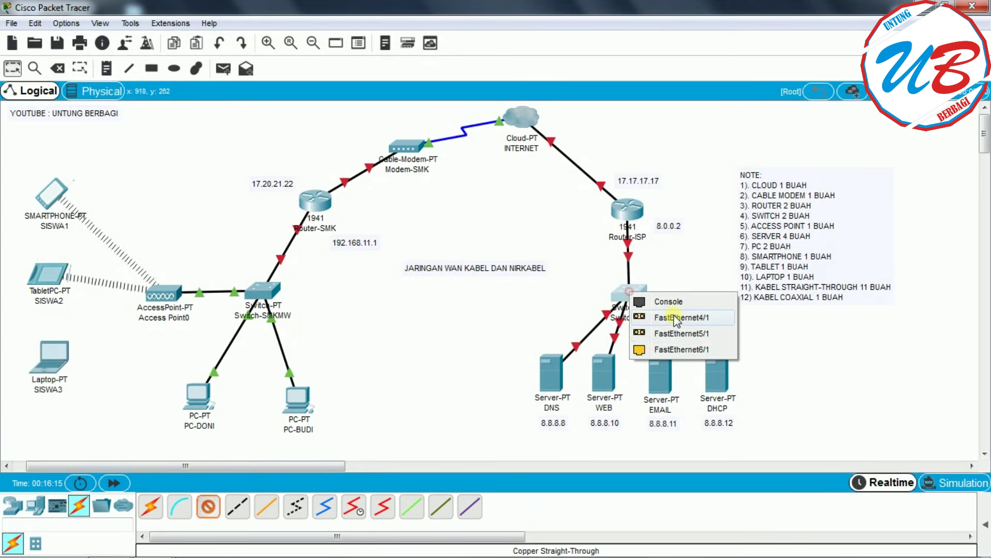
left_click(716, 337)
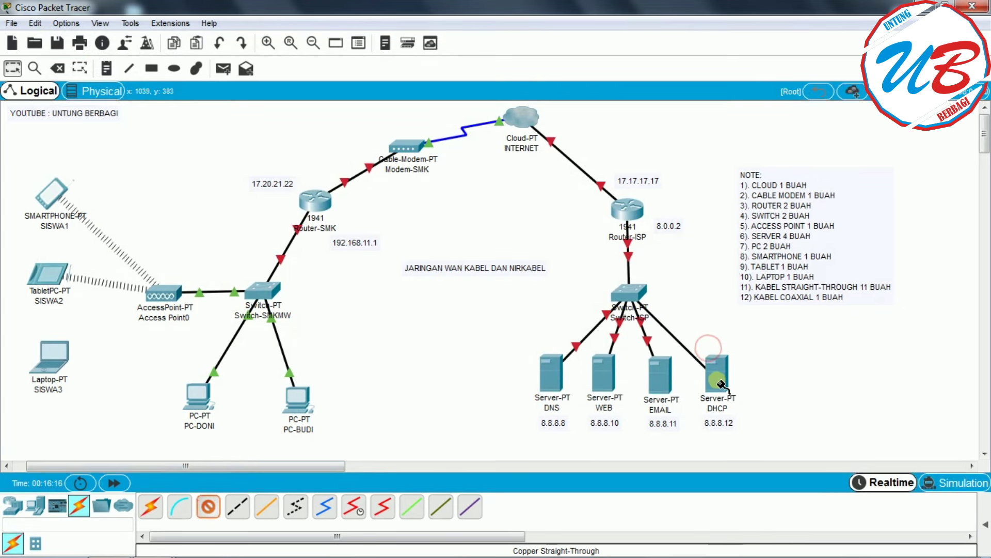
left_click(721, 383)
left_click(750, 389)
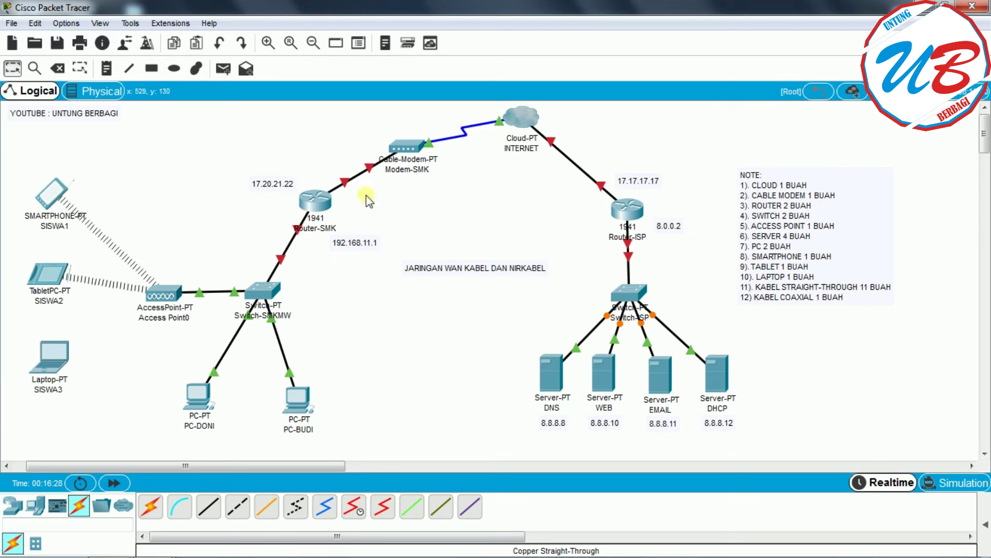
mouse_move(331, 201)
left_click(324, 203)
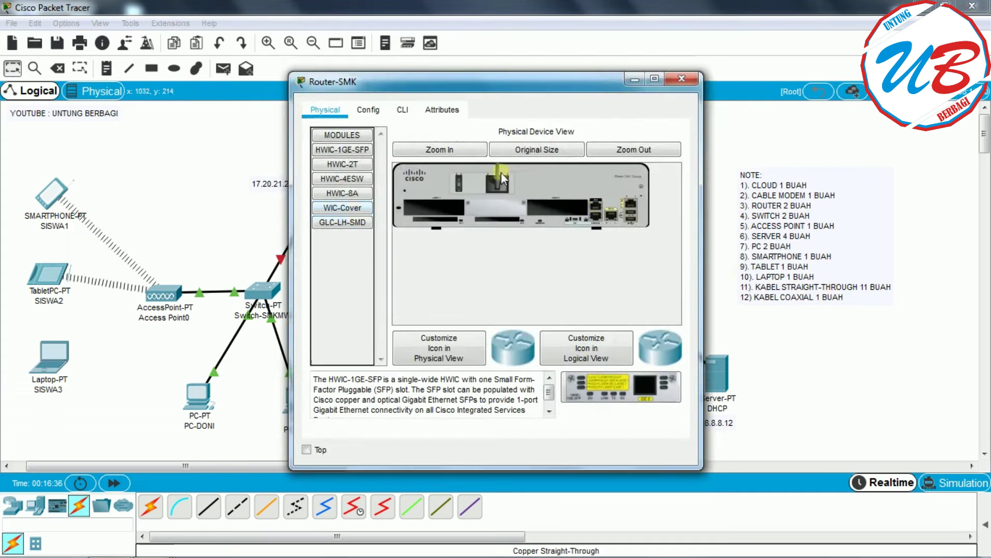
left_click(368, 116)
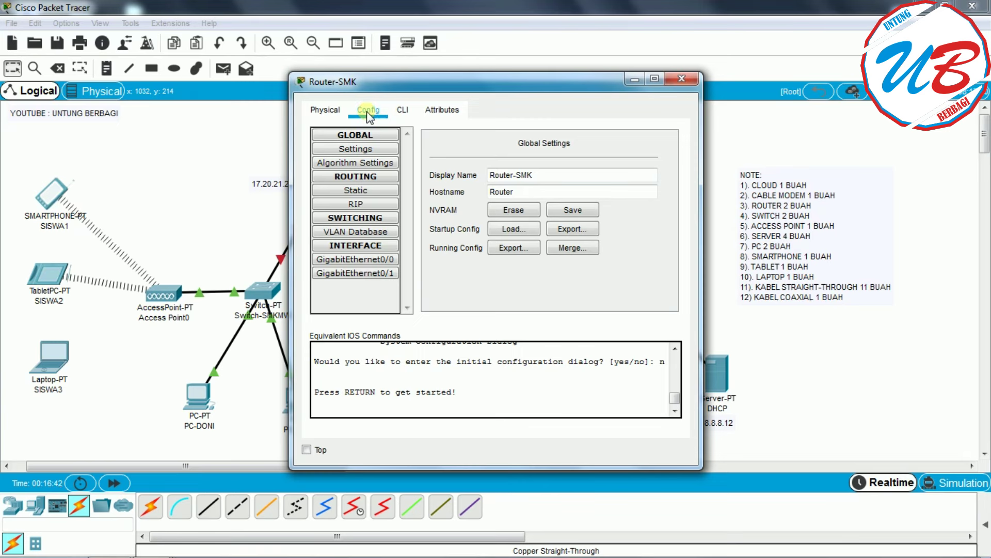
left_click_drag(469, 82, 633, 94)
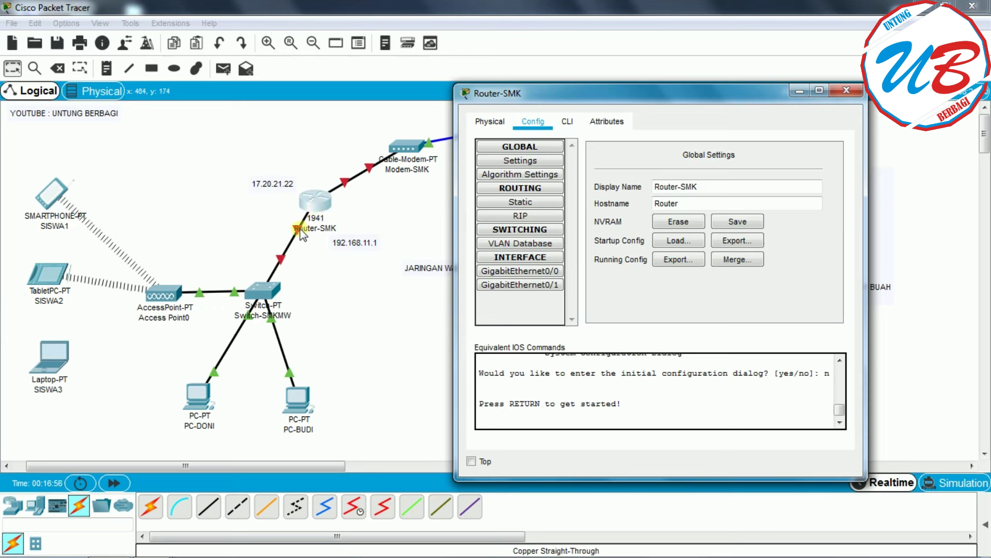
- Turn on Router-SMK GigabitEthernet0/0 with IP 192.168.11.1 and mask 255.255.255.0
left_click(845, 92)
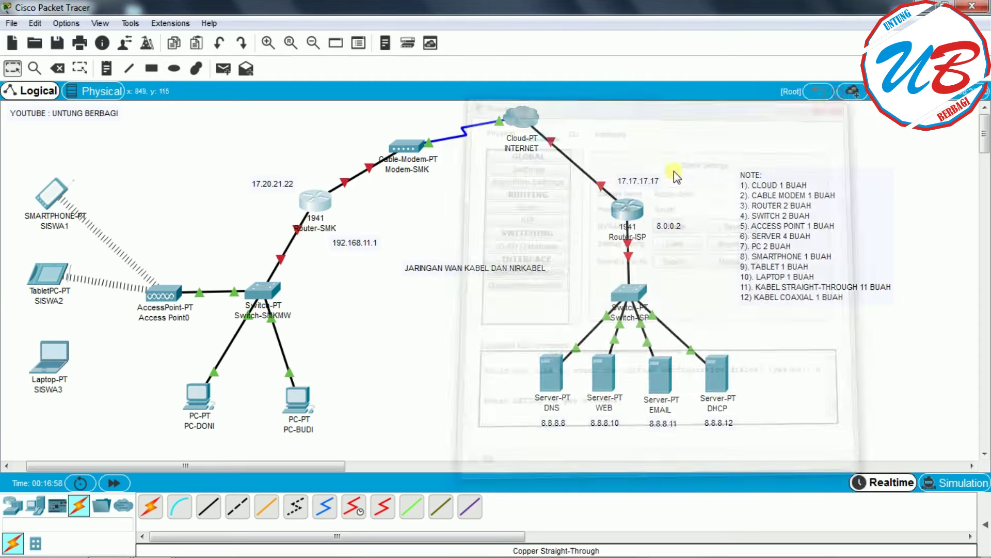
mouse_move(298, 236)
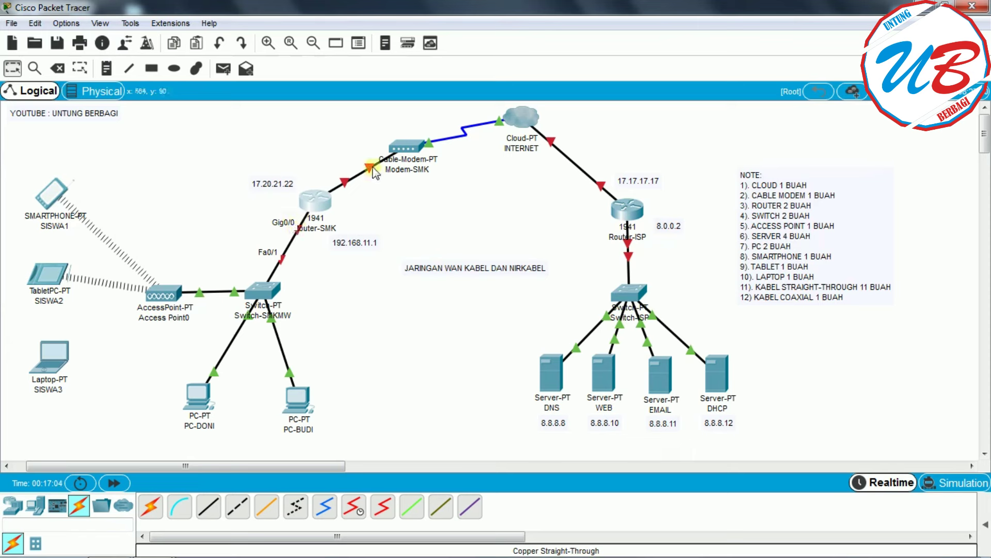
mouse_move(373, 169)
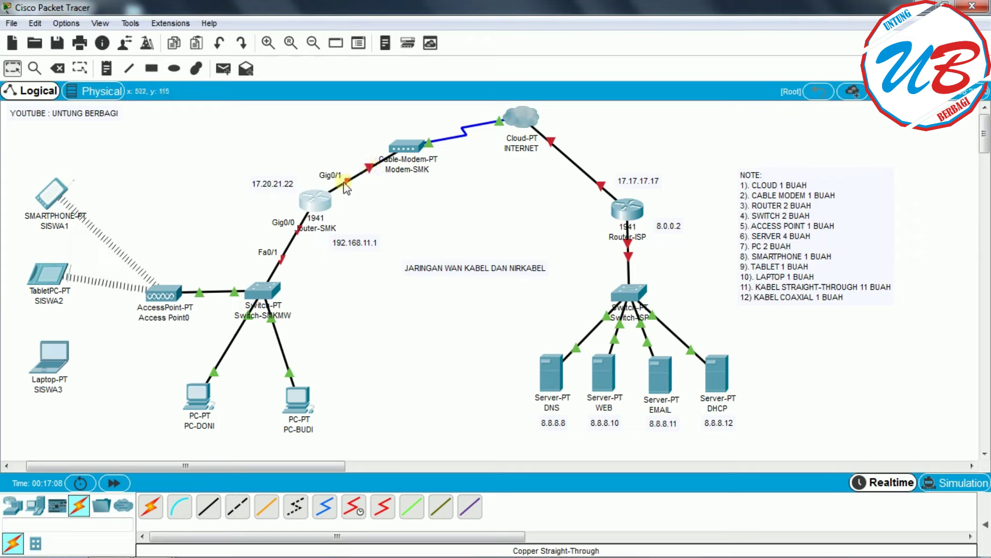
left_click(315, 202)
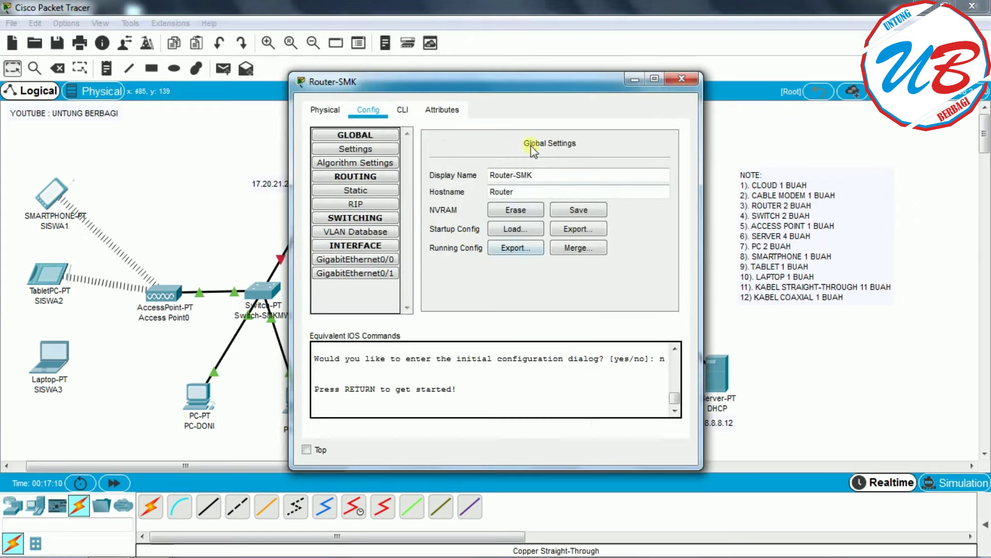
left_click_drag(481, 81, 588, 66)
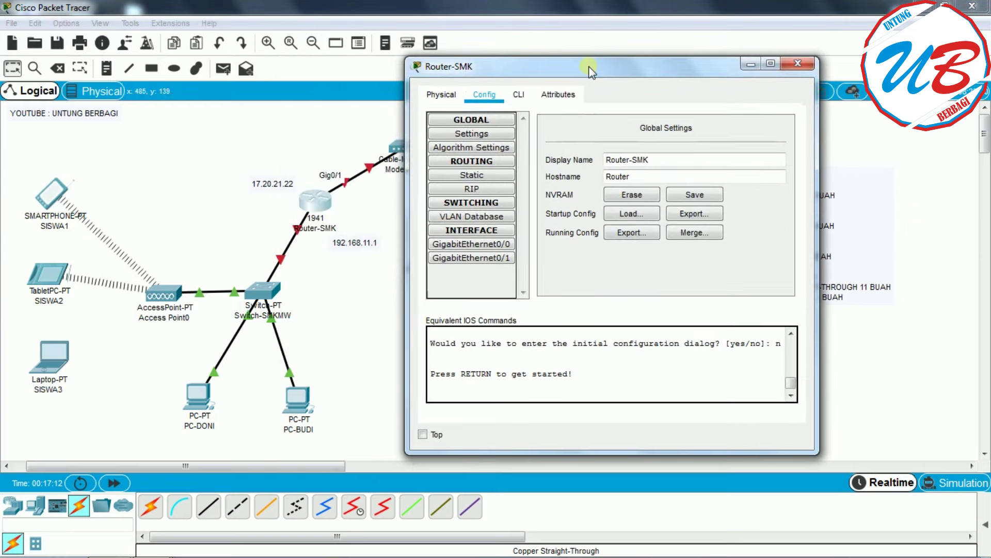
left_click(499, 244)
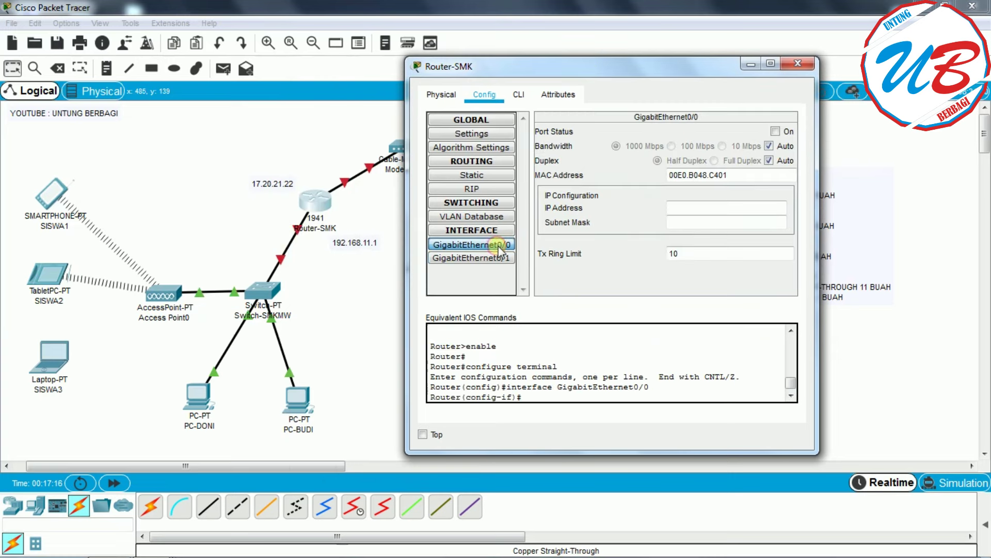
left_click(776, 132)
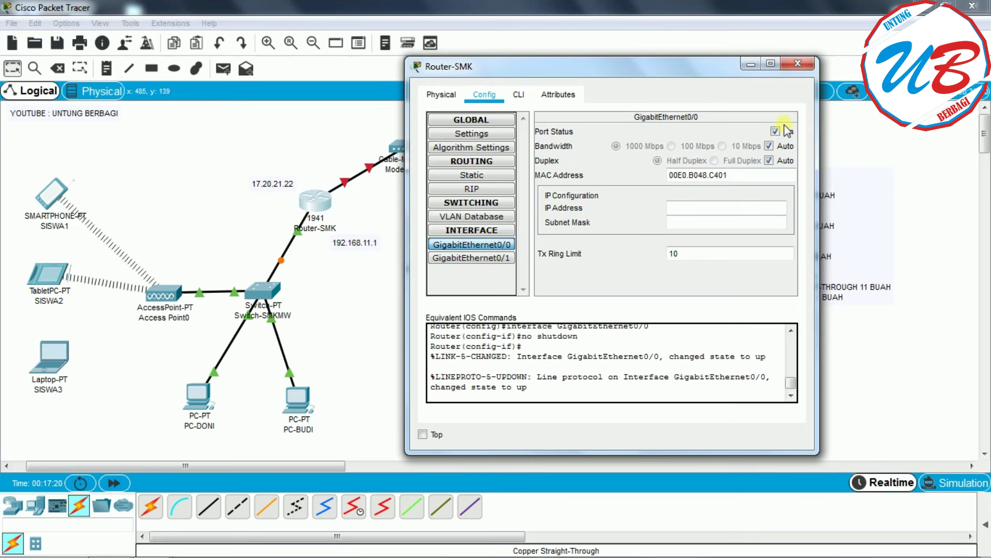
left_click(687, 208)
type("192.168.11.1")
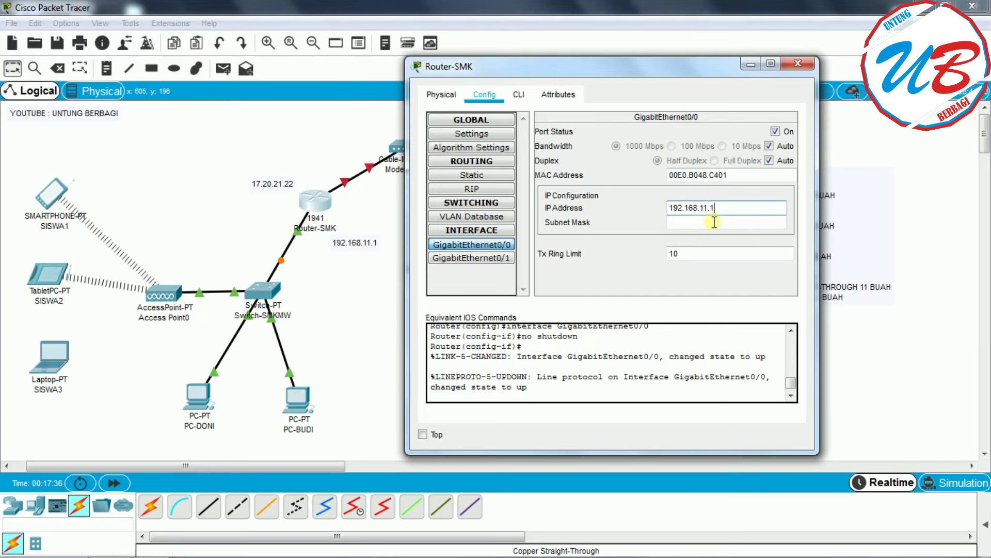
left_click(741, 224)
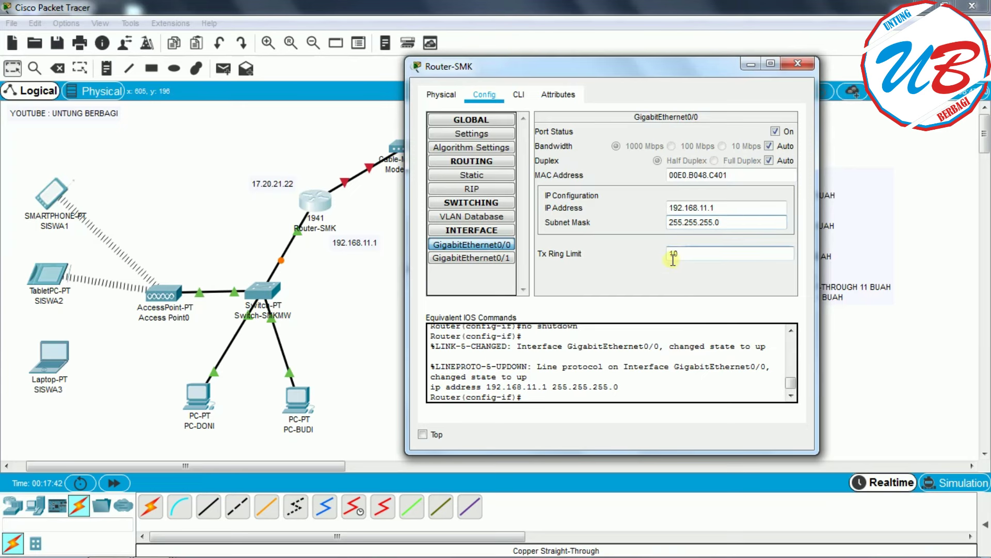
left_click(470, 258)
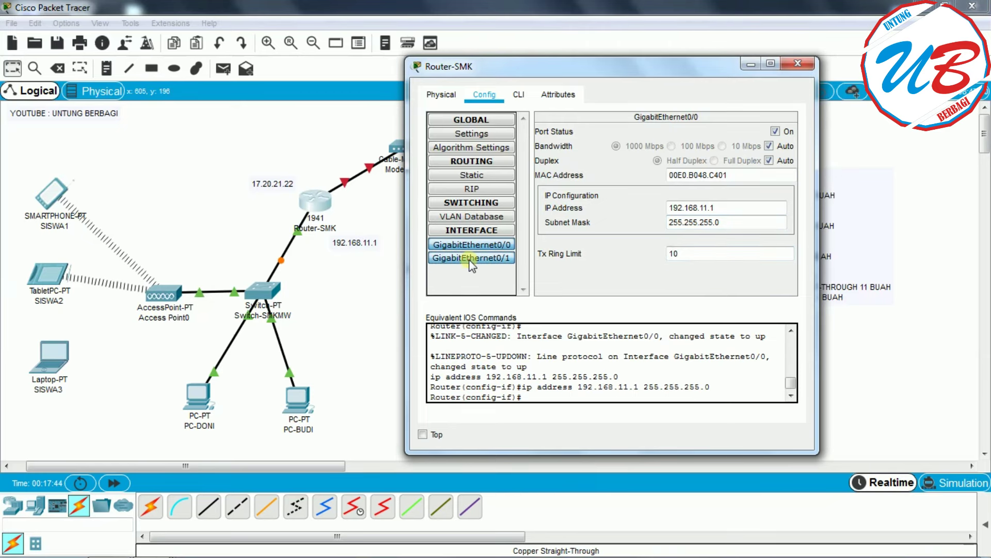
left_click(498, 245)
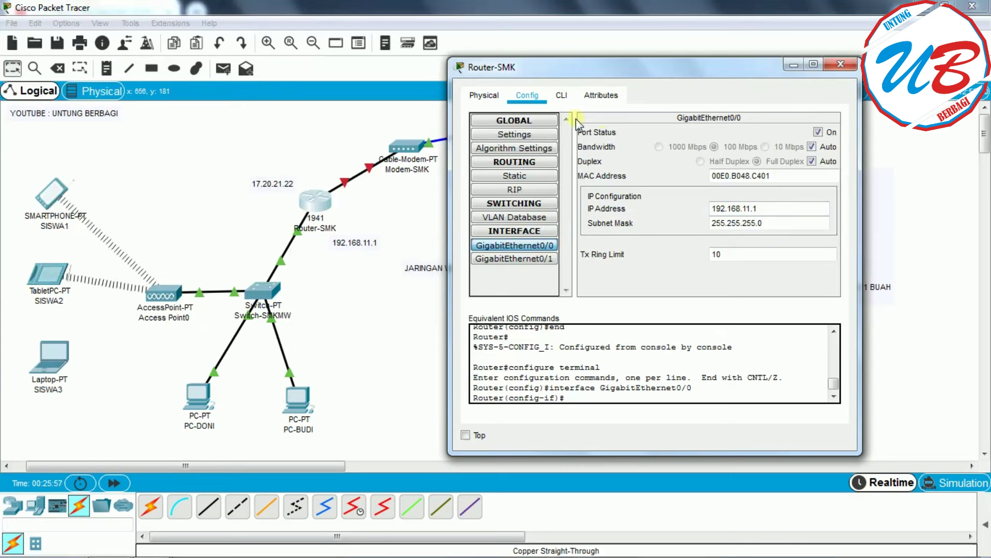
- Create DHCP pool USER1 for 192.168.11.0/24 with gateway 192.168.11.1 and DNS 8.8.8.8
left_click(563, 96)
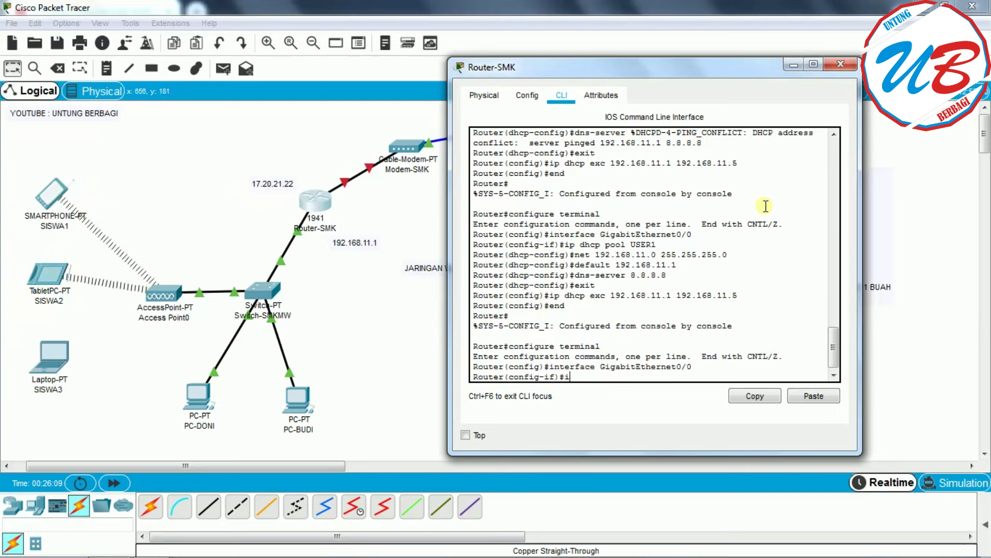
type("dhcp pool USER1")
key("Return")
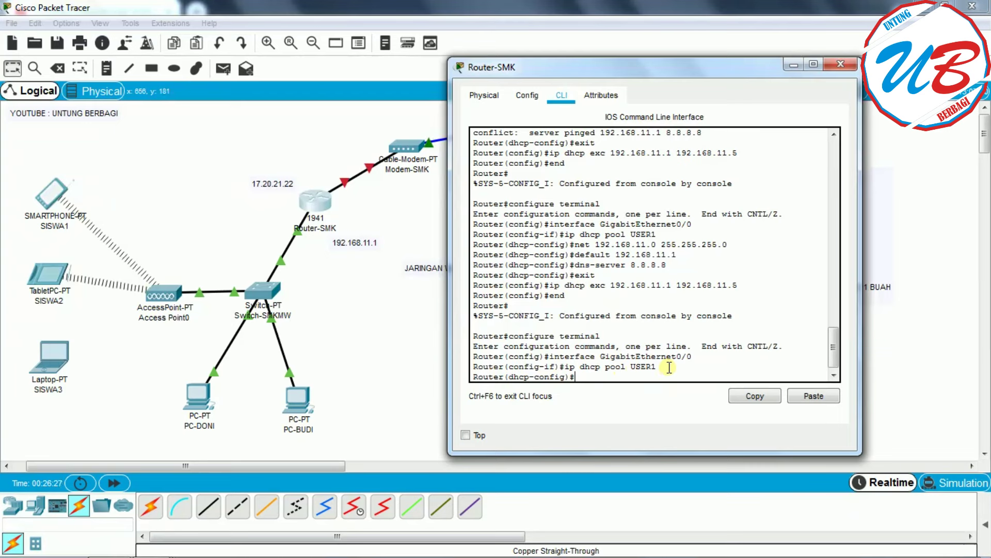
type("net")
type("192.168.11.0 255.")
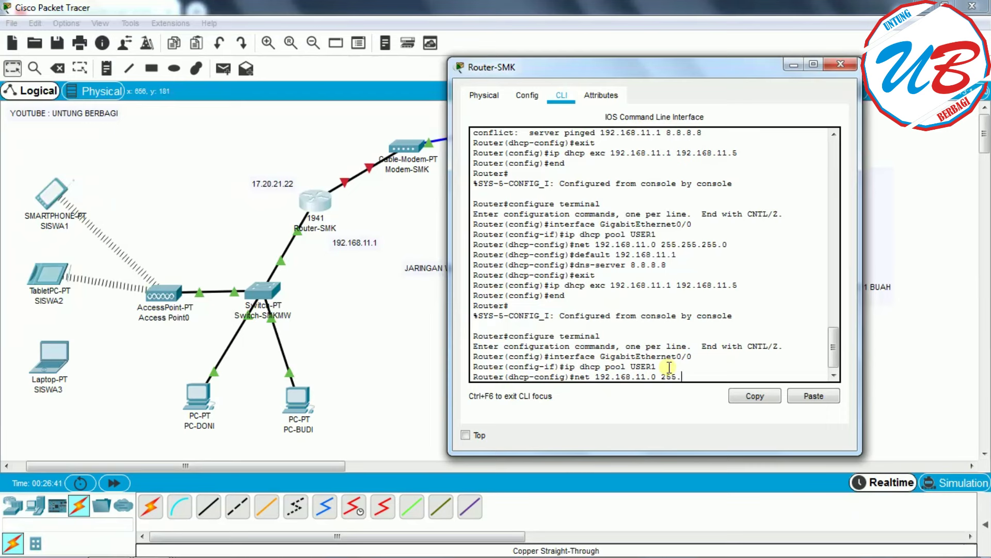
type("255.255.0")
key("Return")
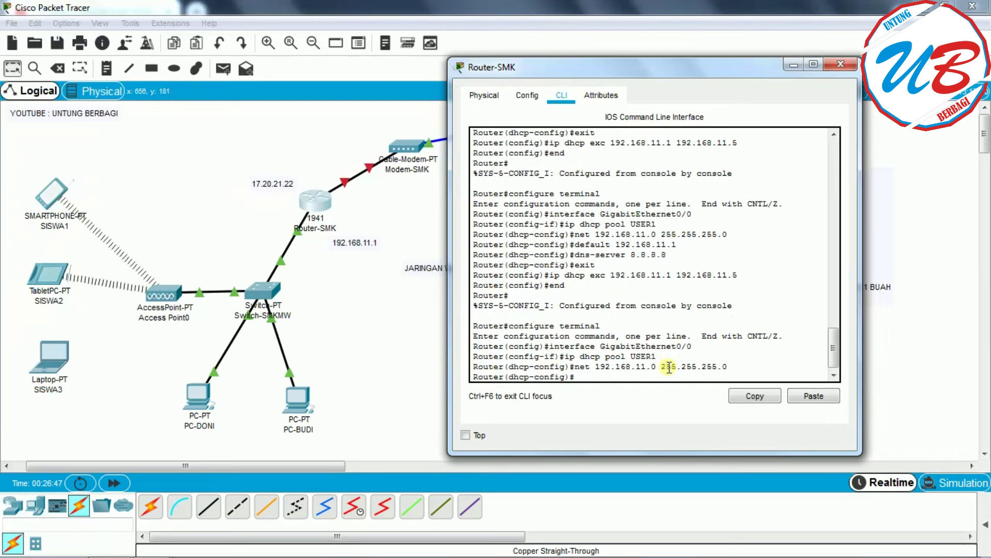
type("default 192.168.11.1")
key("Return")
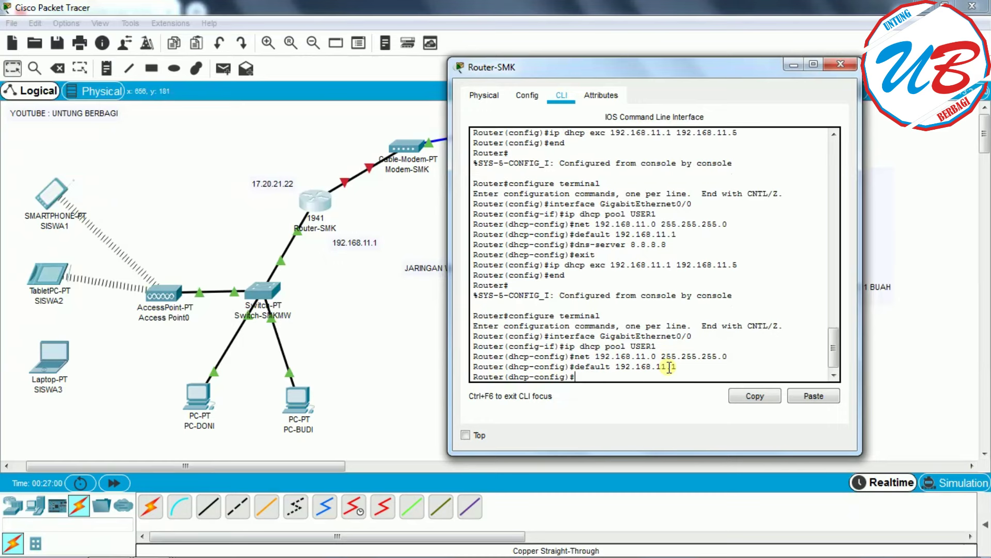
type("dns-server 8.8.8.8")
key("Return")
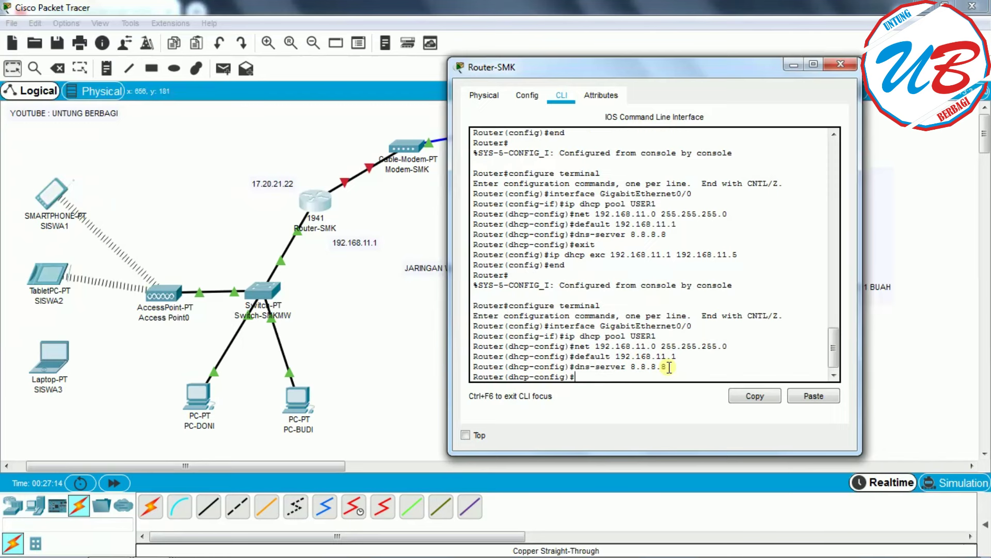
- Exclude 192.168.11.1–192.168.11.5 from DHCP and end configuration mode
type("exit")
key("Return")
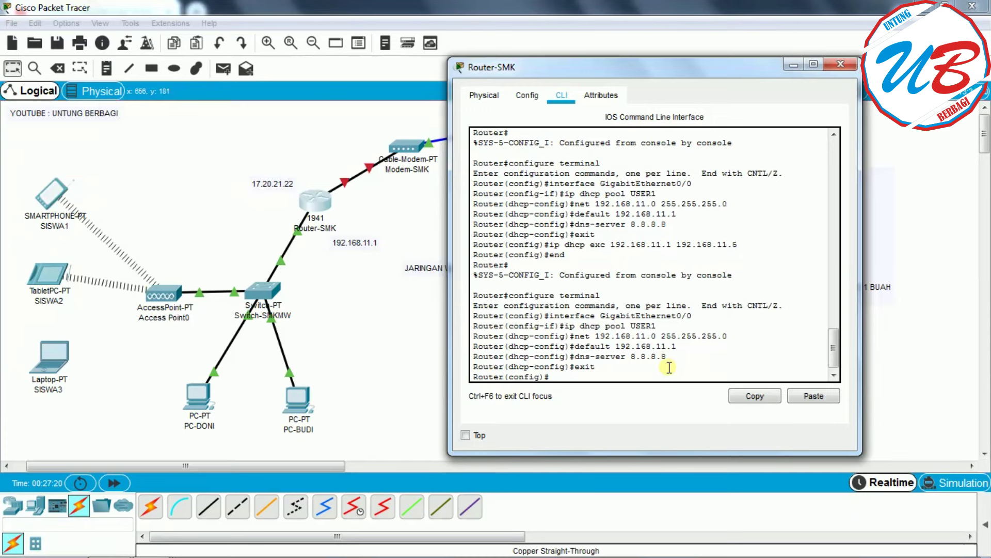
type("ip dh")
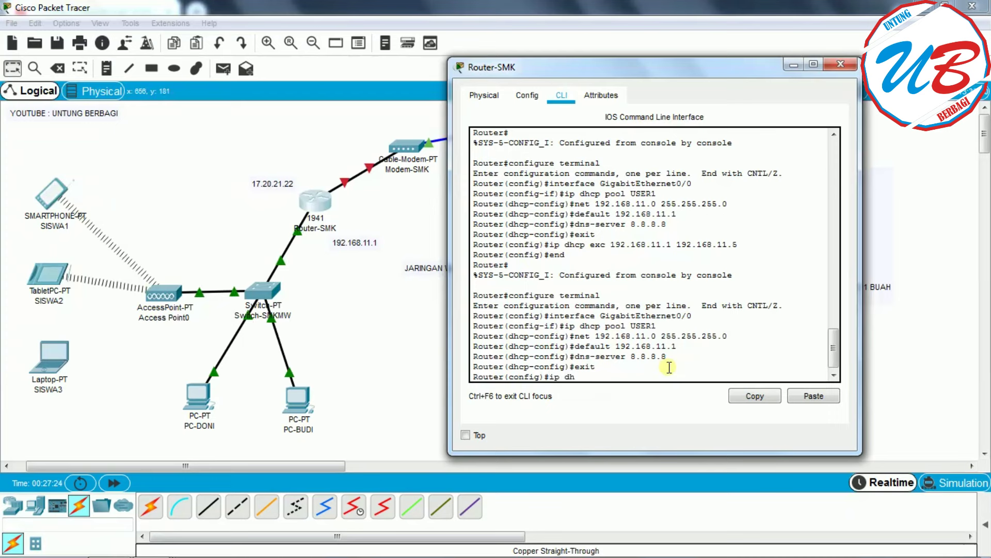
type("cp")
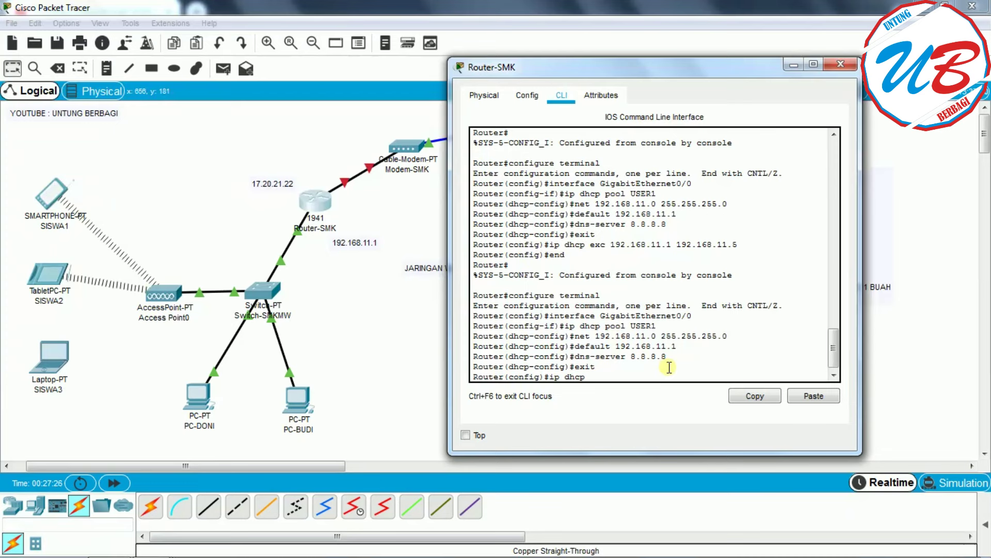
type(" exc 192")
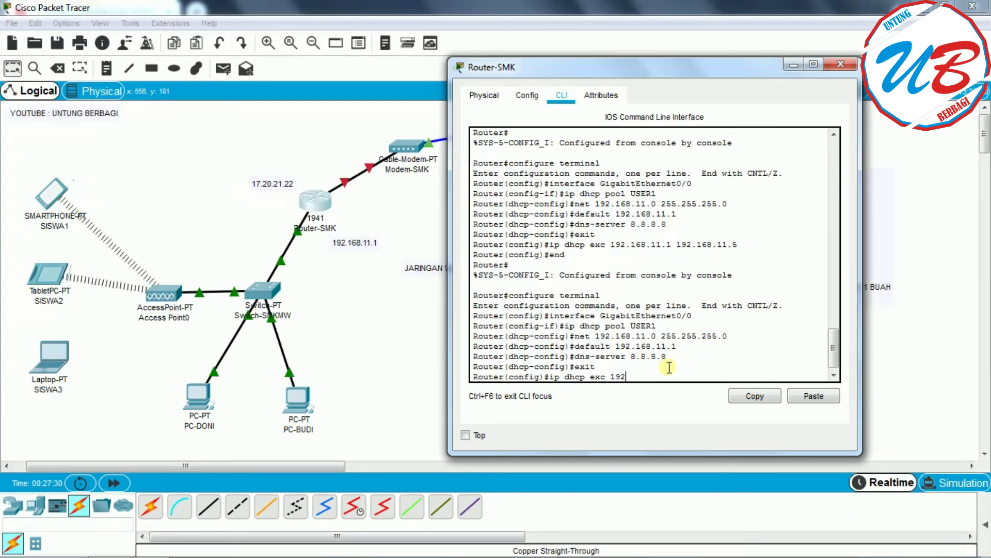
type(".168.11.1")
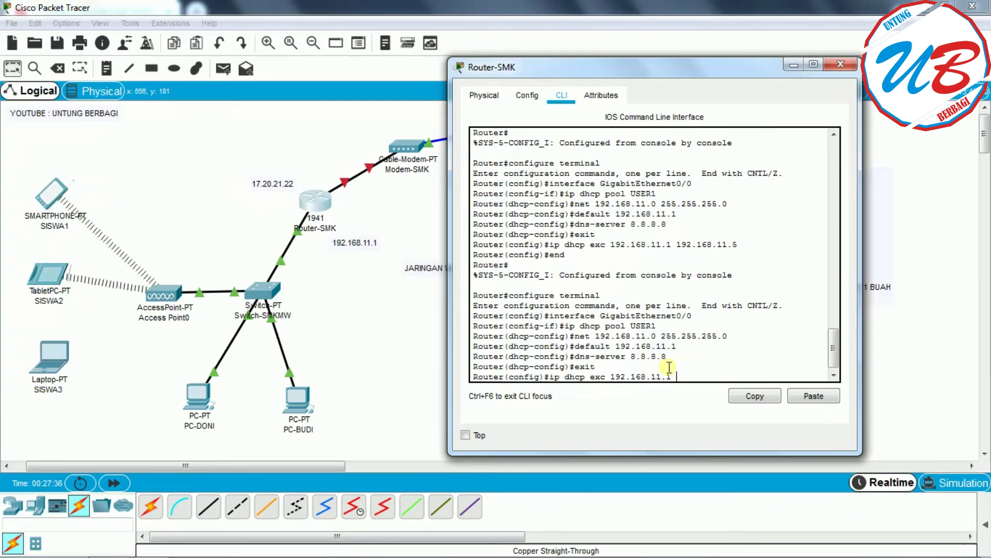
type(" 192.168.11.5")
key("Return")
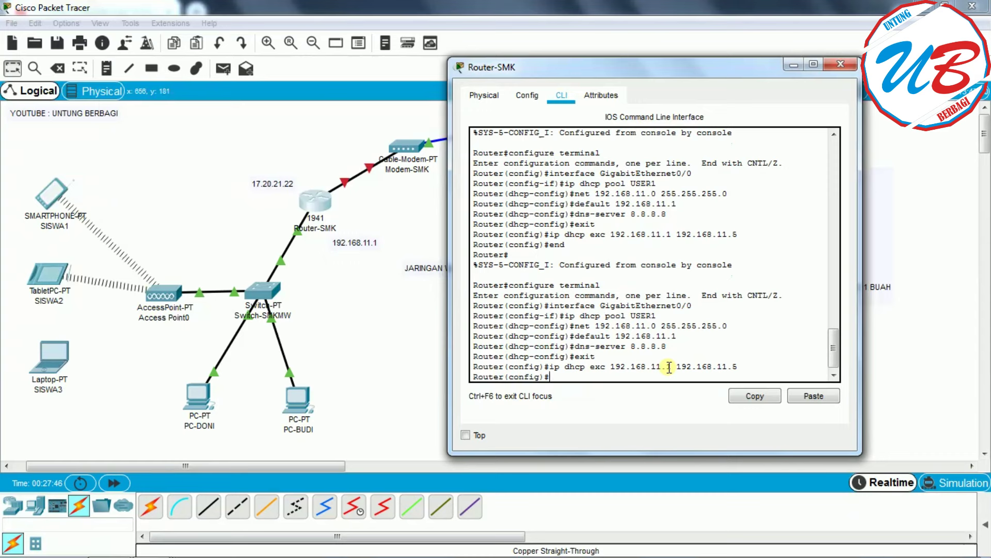
type("end")
key("Return")
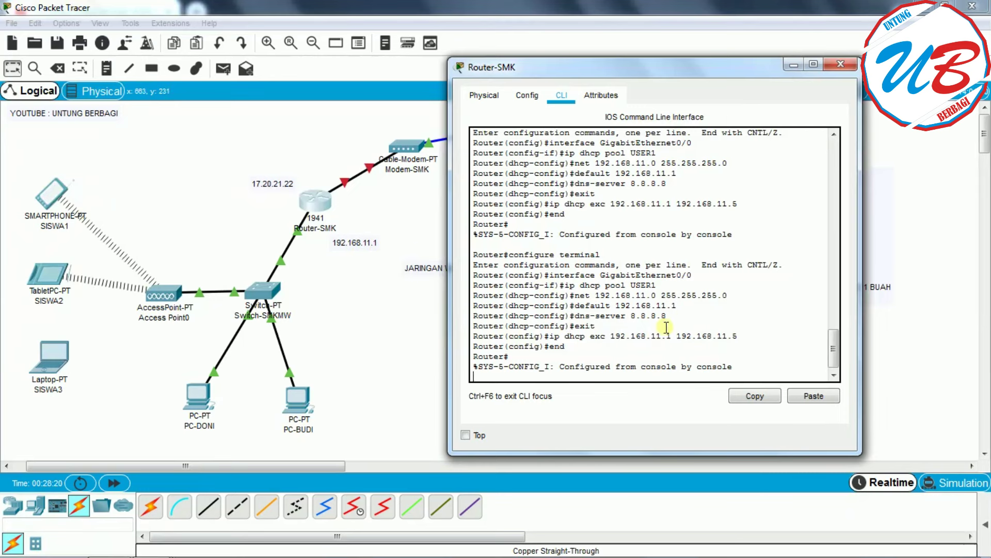
- Move the Router-SMK window, highlight the excluded range, then close the window
mouse_move(691, 63)
left_mouse_down()
mouse_move(314, 64)
mouse_move(694, 57)
left_mouse_up()
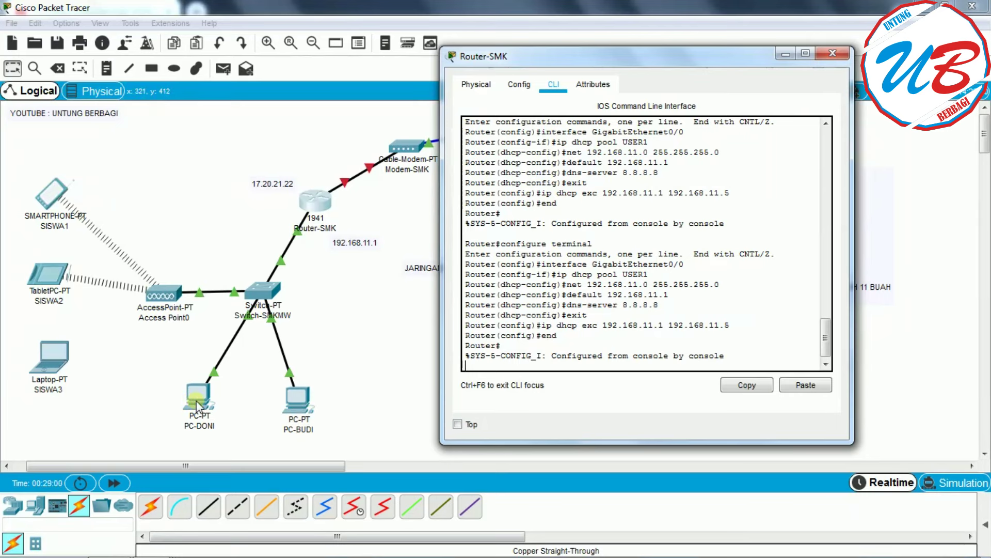
left_click_drag(736, 324, 668, 325)
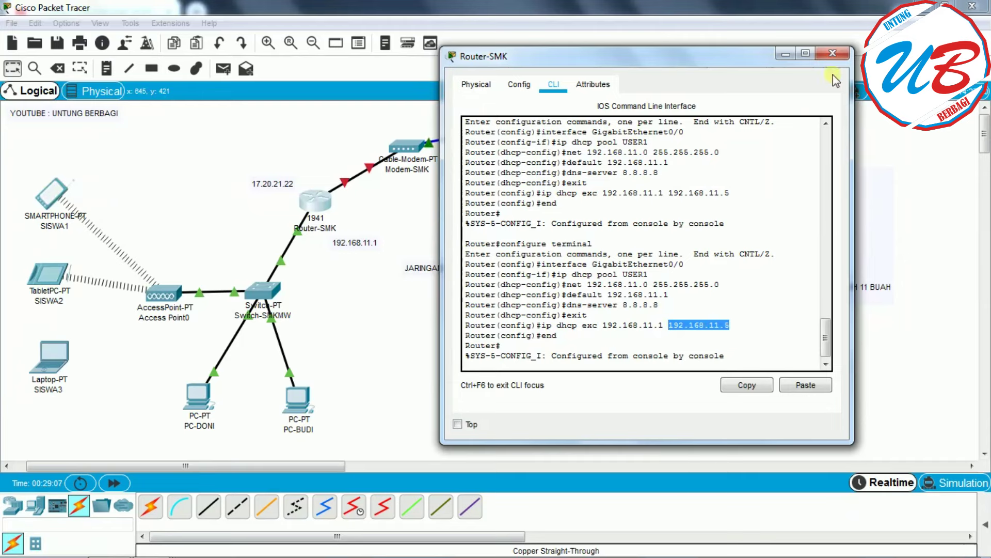
left_click(833, 54)
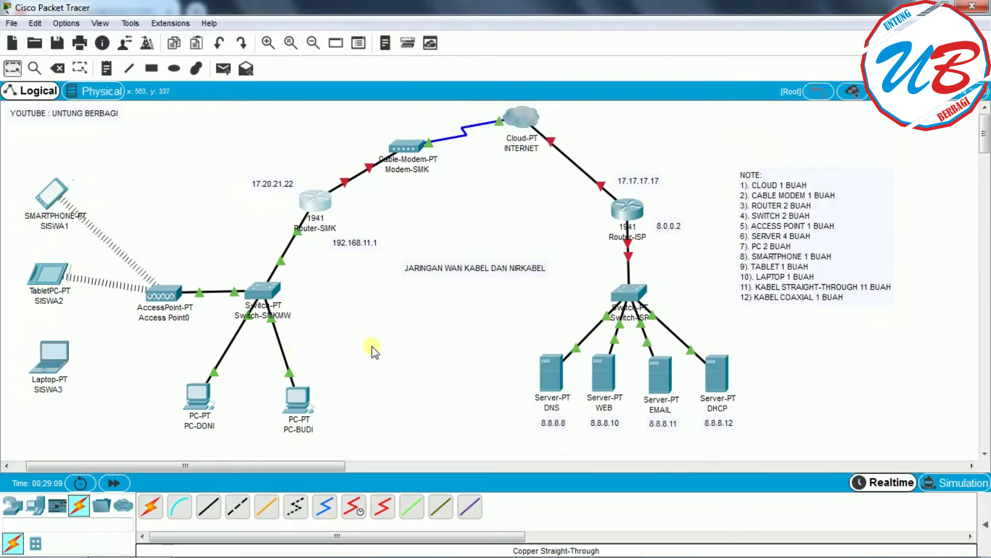
- On Access Point0's Port 1, change the SSID to WIFI and enable WPA2-PSK with a pass phrase
left_click(160, 296)
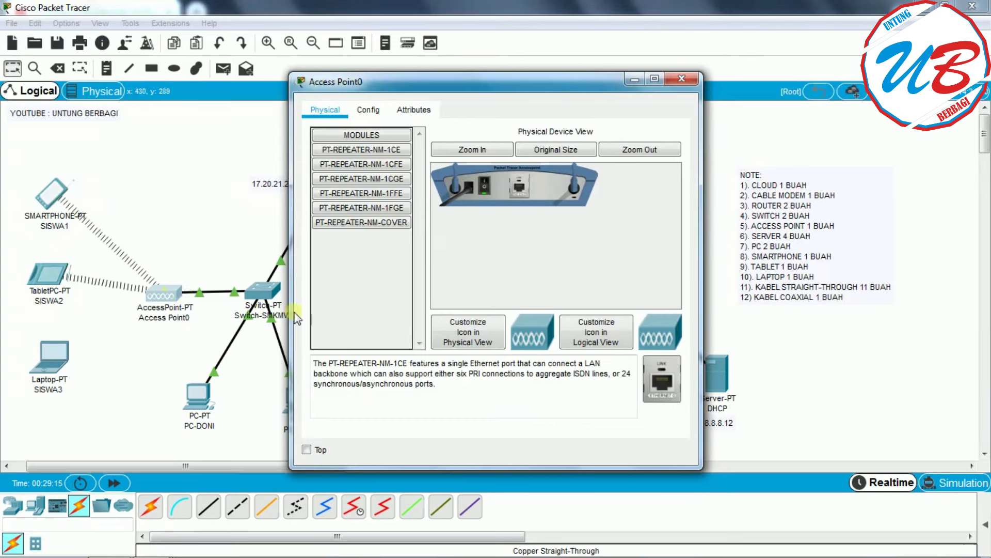
left_click(369, 112)
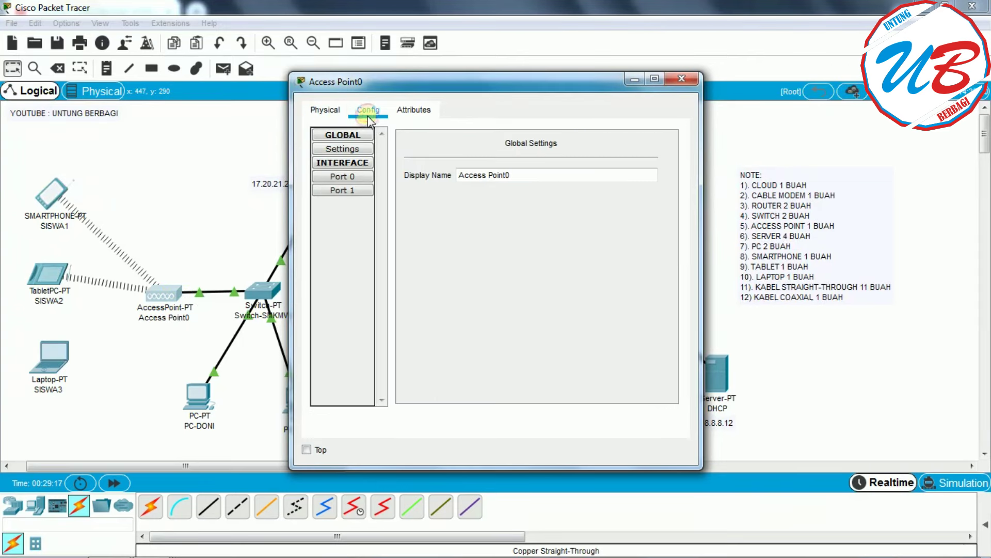
left_click(357, 191)
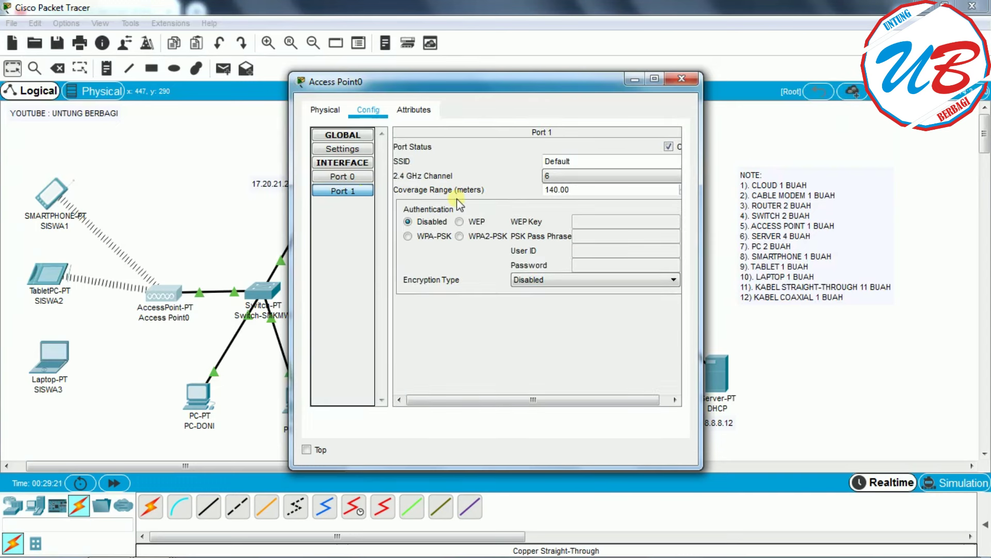
left_click_drag(599, 161, 534, 159)
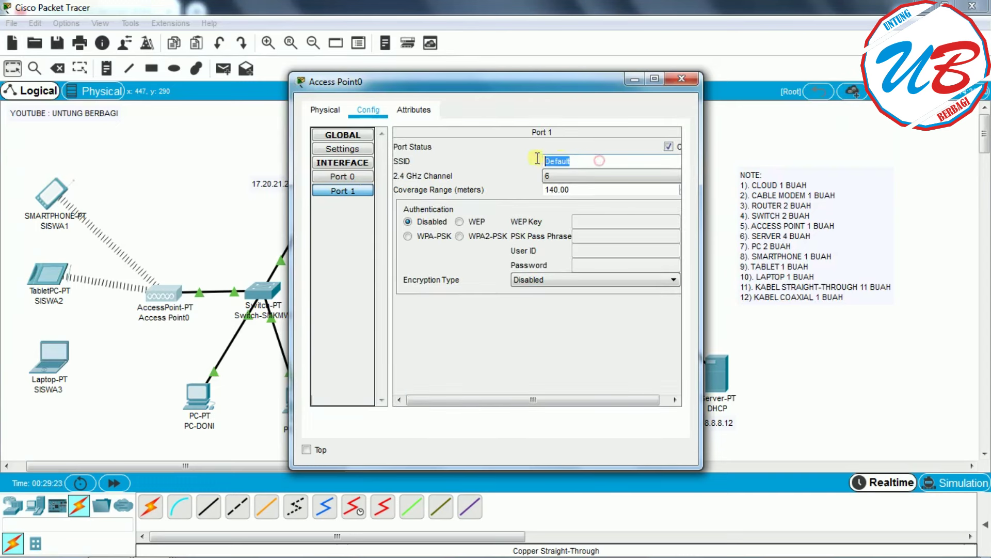
type("Wi")
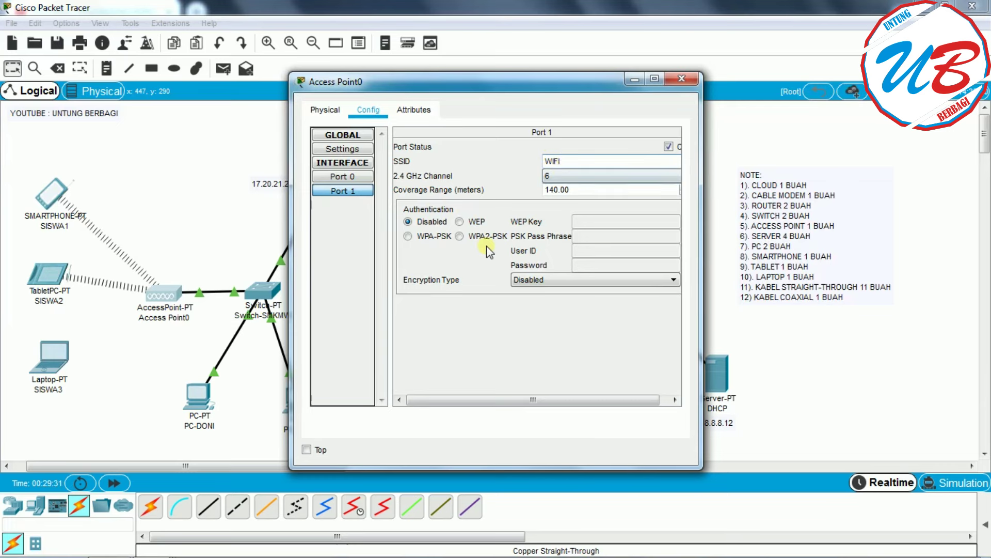
left_click(459, 236)
left_click_drag(499, 86, 587, 73)
left_click(704, 227)
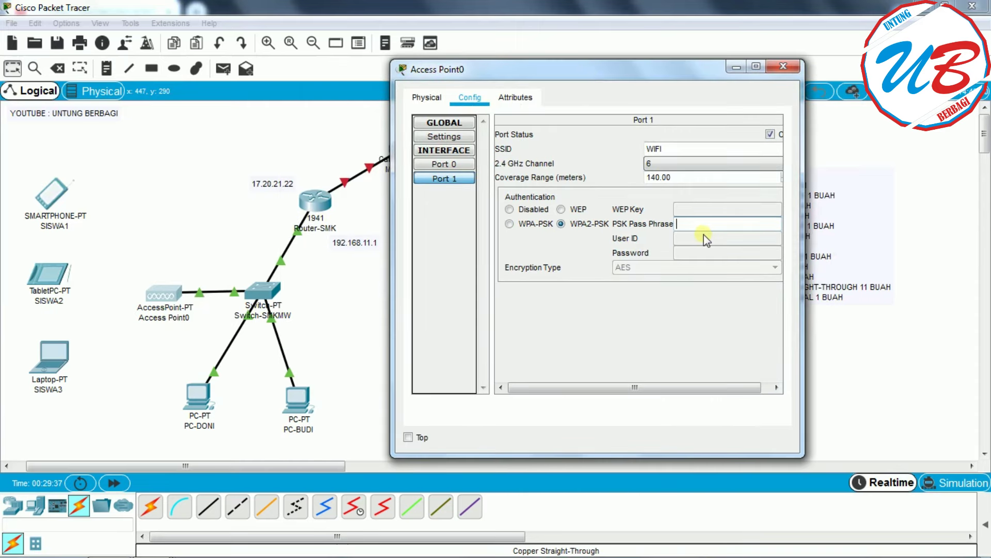
type("12345678")
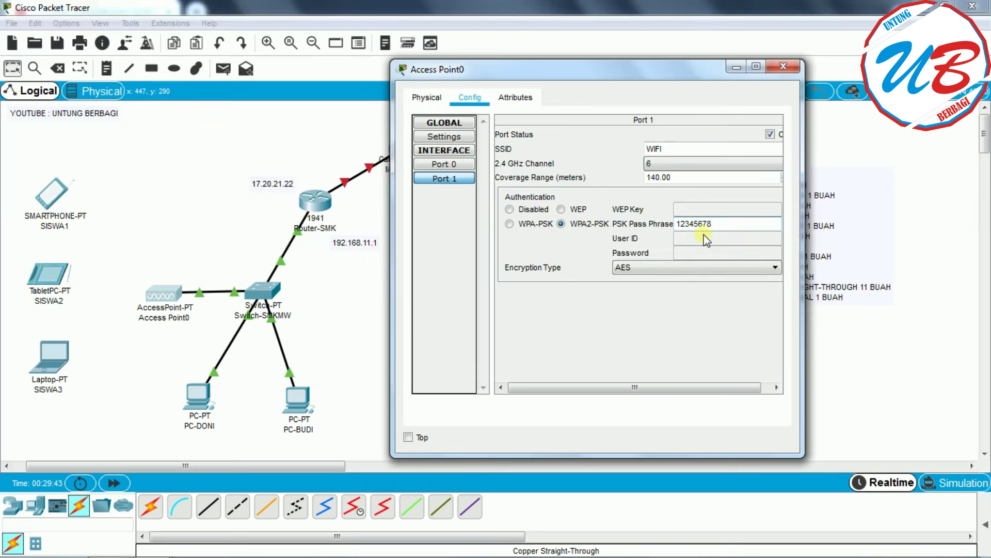
left_click(783, 67)
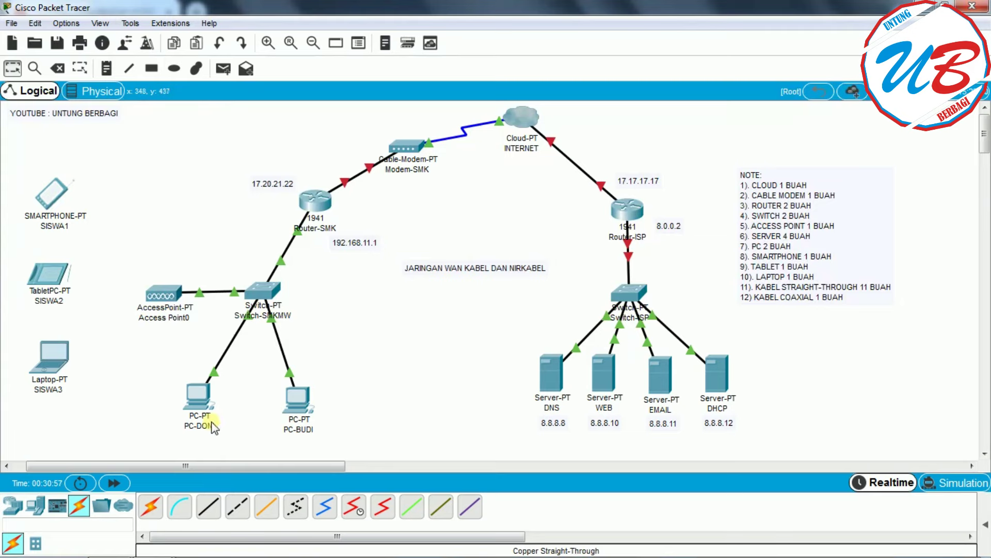
- Switch PC-DONI's IP Configuration to DHCP, receiving 192.168.11.6, gateway 192.168.11.1, DNS 8.8.8.8
left_click(198, 400)
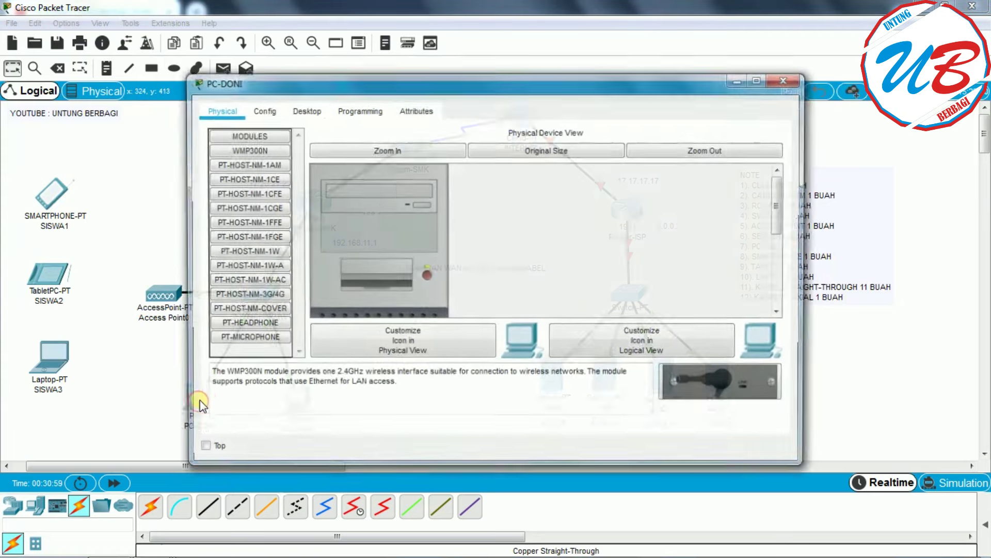
left_click(305, 110)
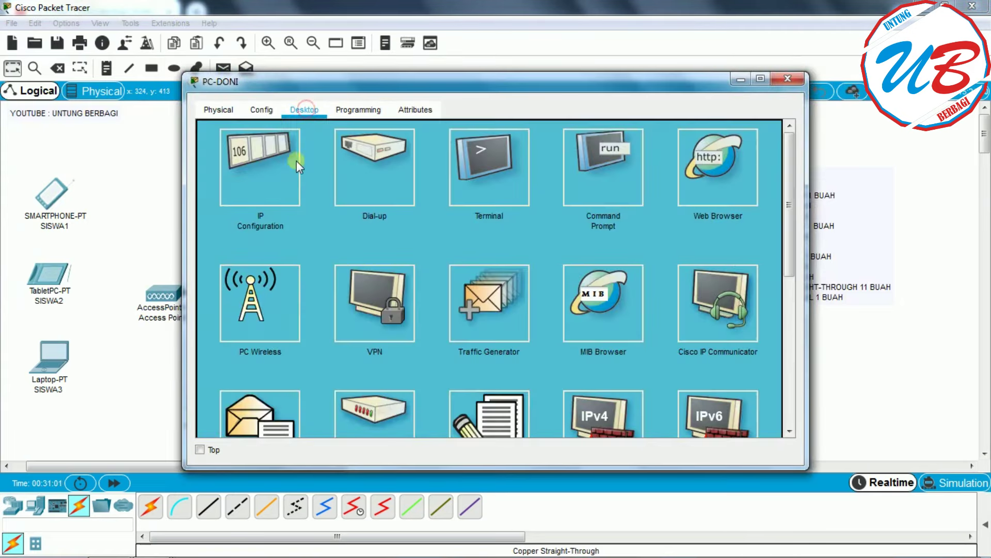
left_click(264, 152)
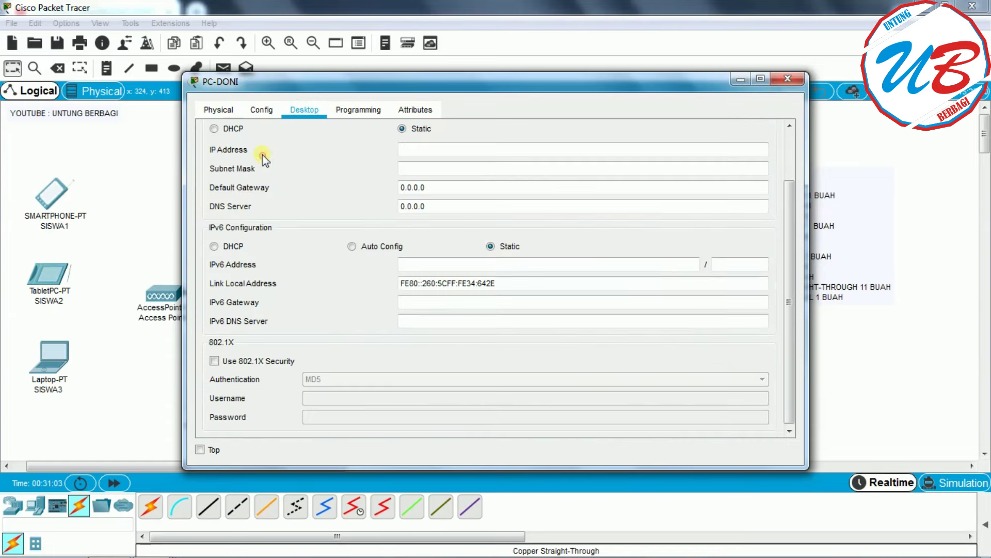
left_click(221, 129)
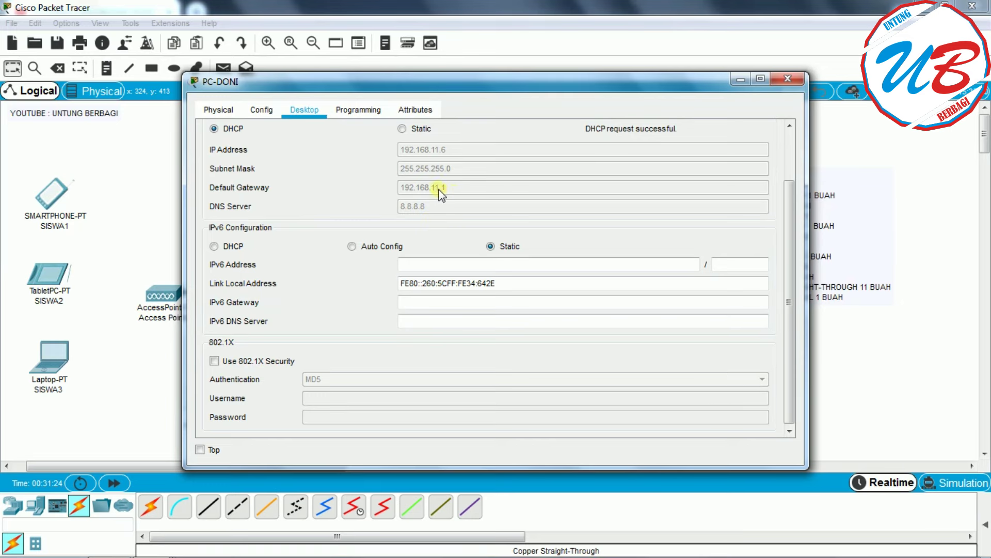
left_click_drag(509, 89, 581, 63)
left_click(832, 58)
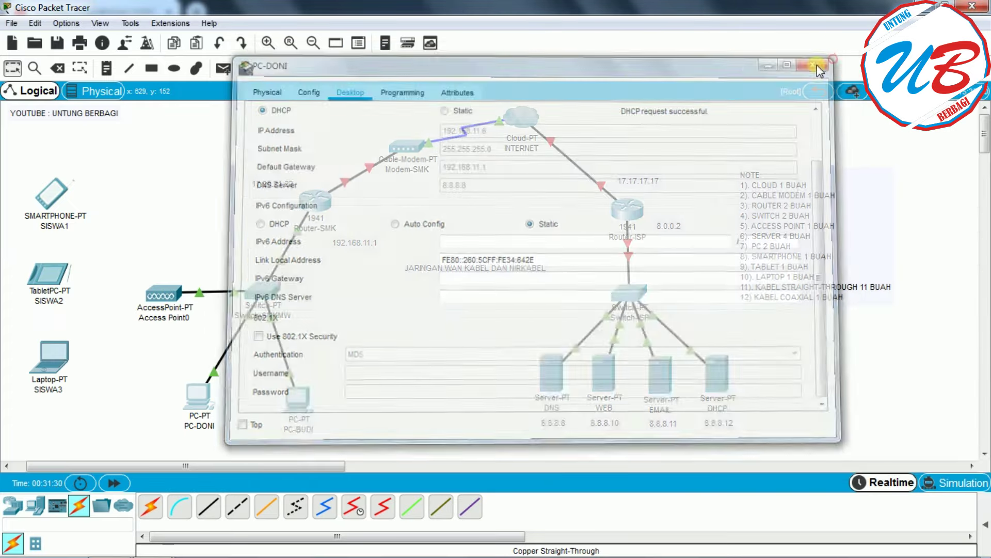
- Switch PC-BUDI's IP Configuration to DHCP so it receives 192.168.11.7
left_click(295, 389)
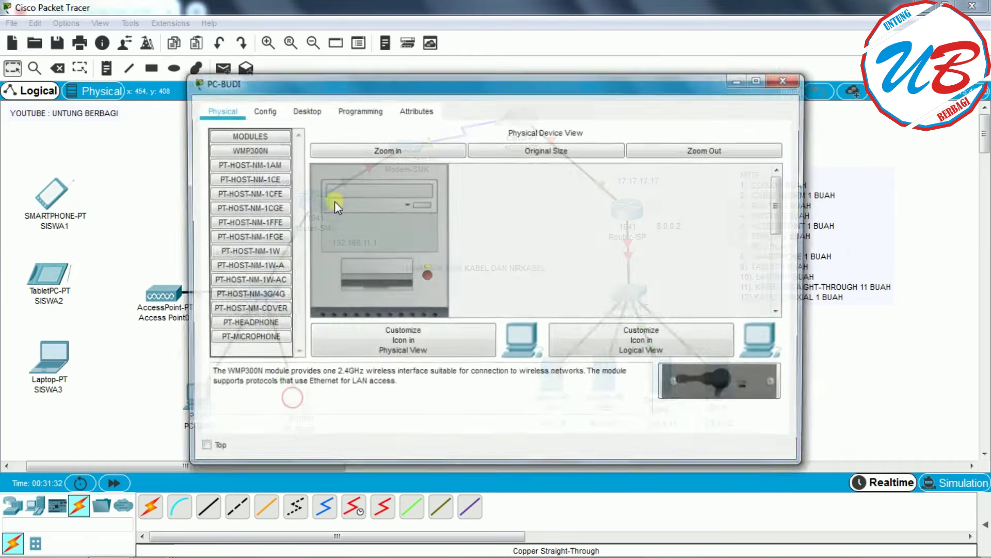
left_click(302, 111)
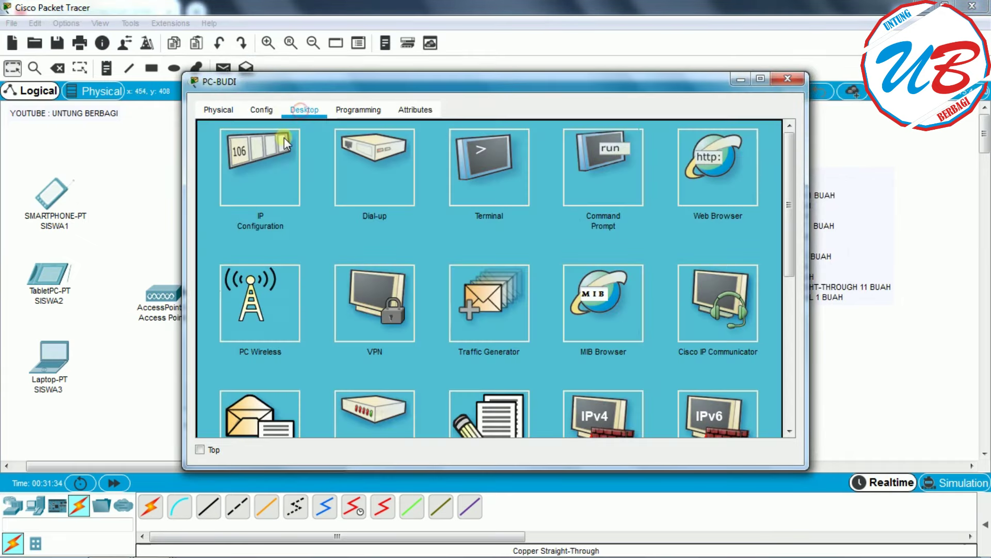
left_click(261, 179)
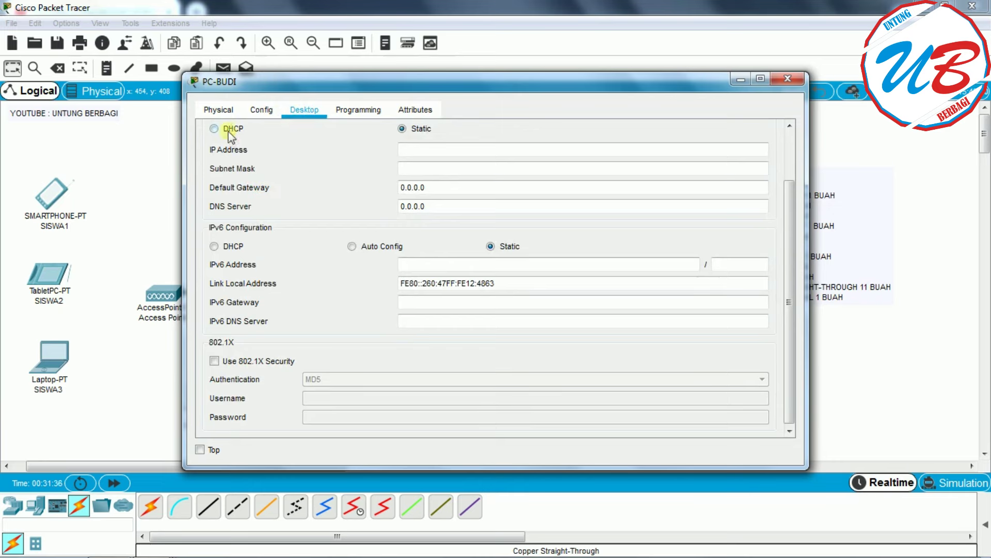
left_click(213, 128)
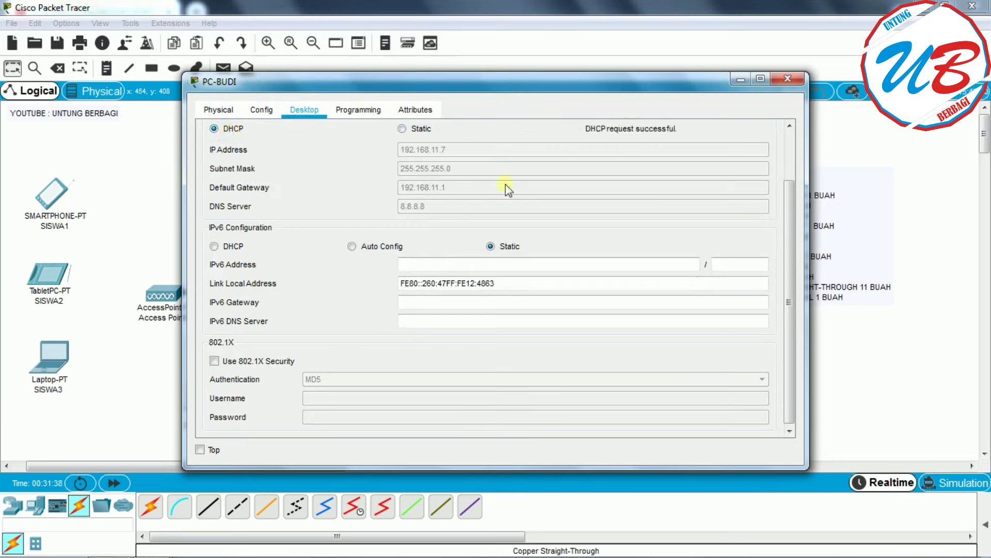
left_click(787, 77)
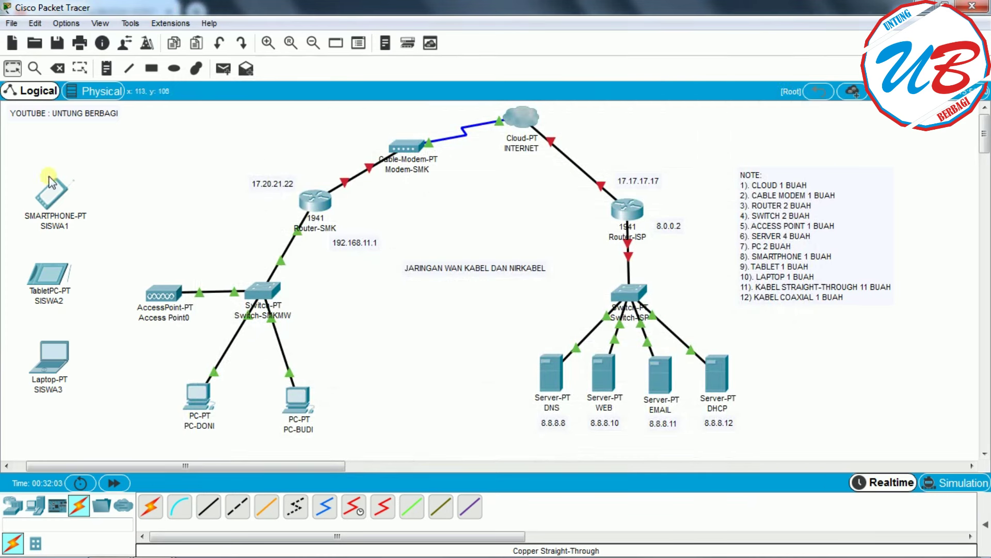
- On smartphone SISWA1's Wireless0, change the SSID to WIFI and use WPA2-PSK with the access point's pass phrase
left_click(66, 191)
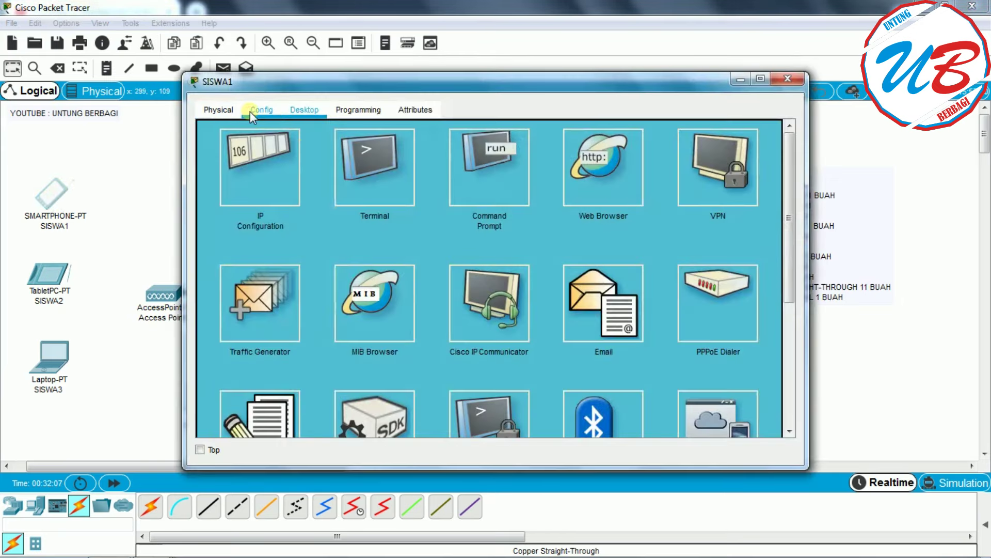
left_click(250, 110)
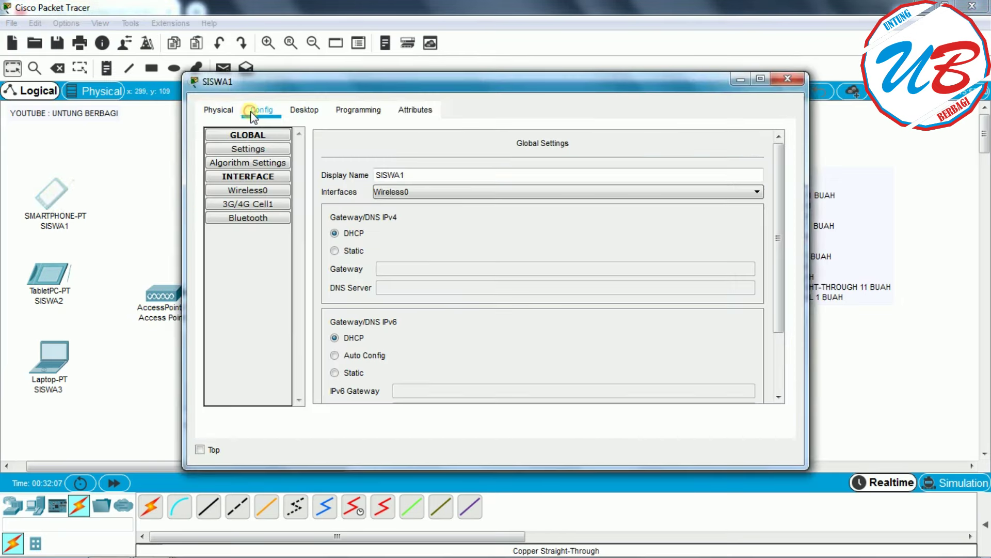
left_click(256, 190)
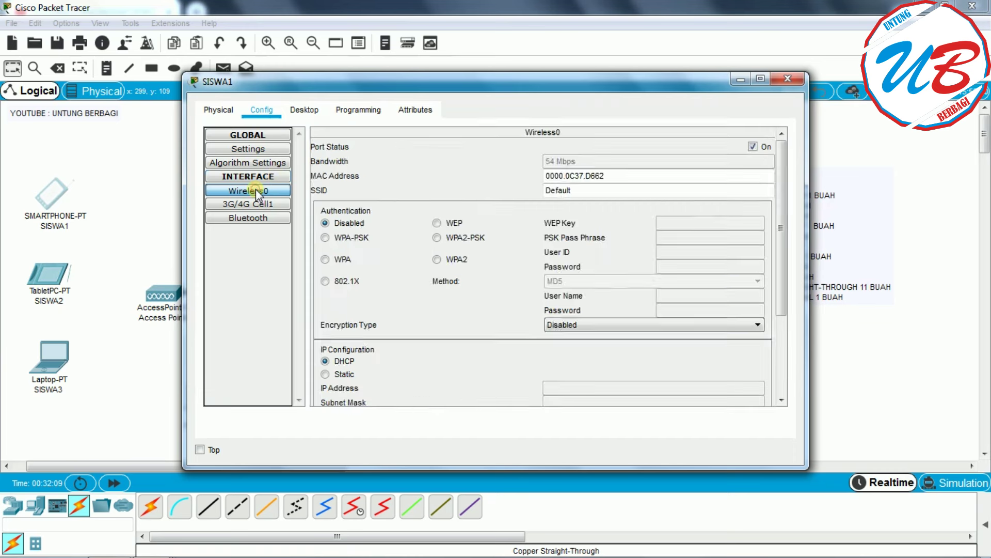
double_click(591, 197)
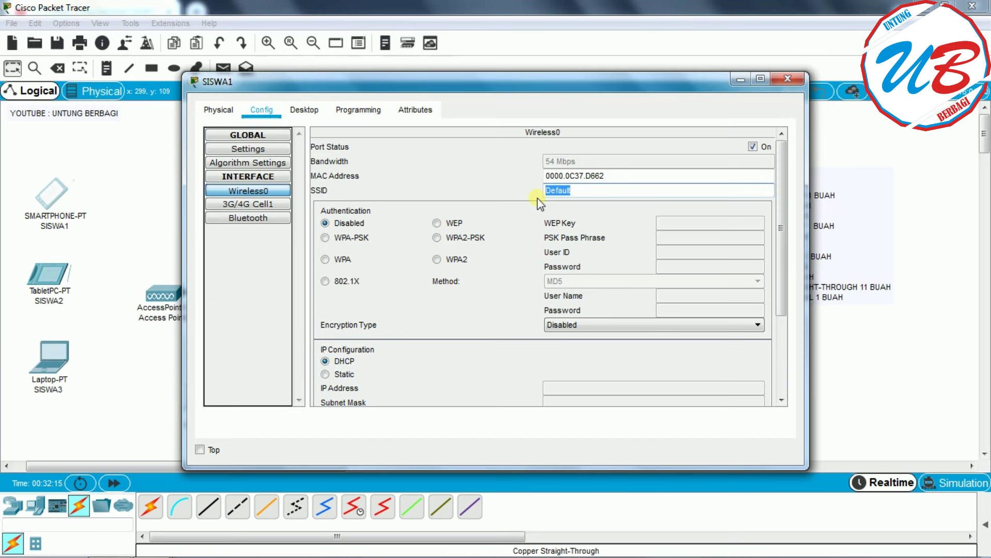
type("WIFI")
left_click(483, 240)
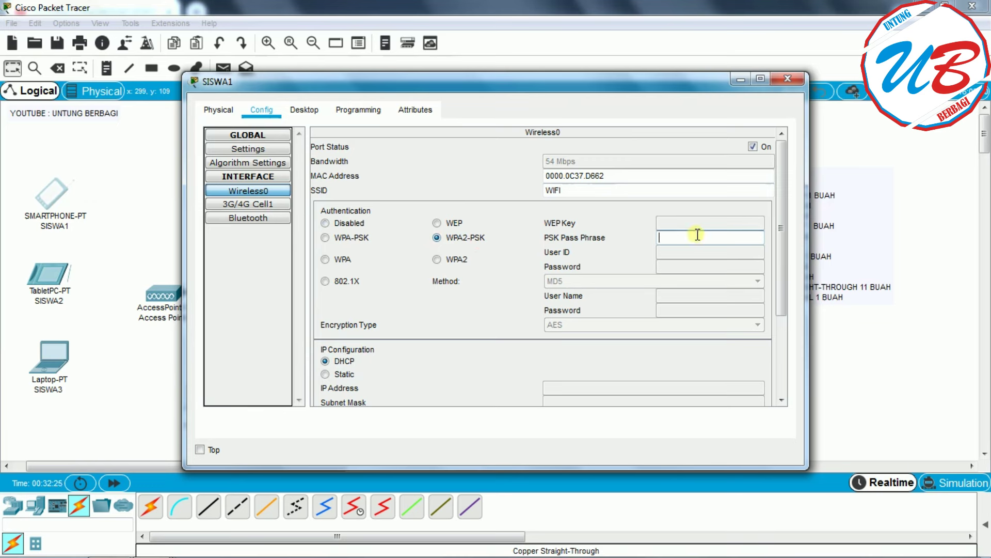
type("12345678")
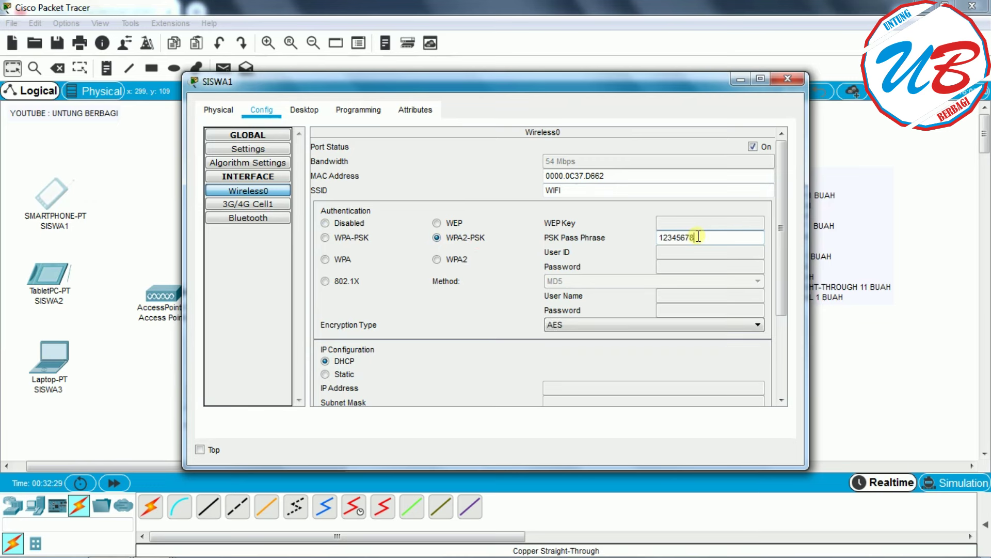
left_click(786, 79)
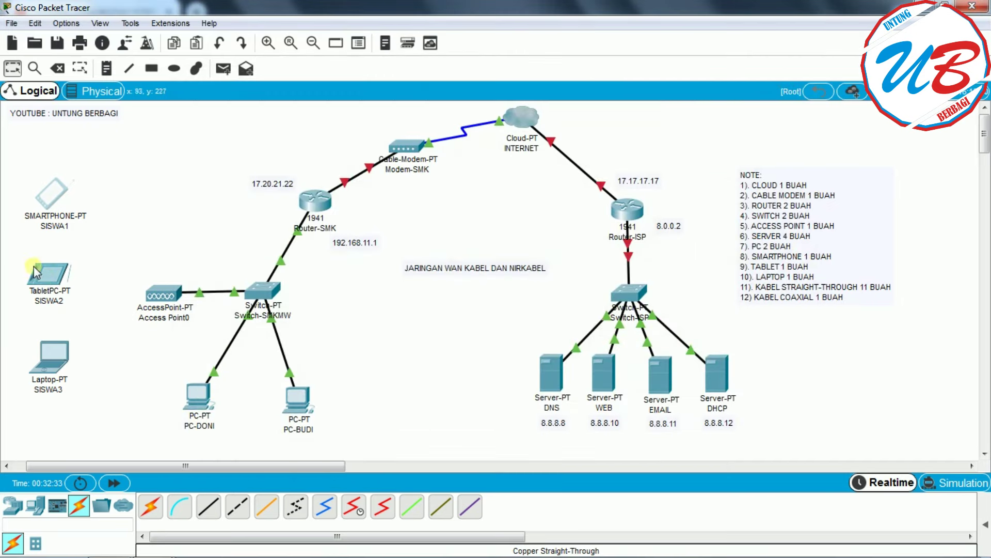
- On tablet SISWA2's Wireless0, enter SSID WIFI and choose WPA2-PSK with the matching pass phrase
left_click(52, 272)
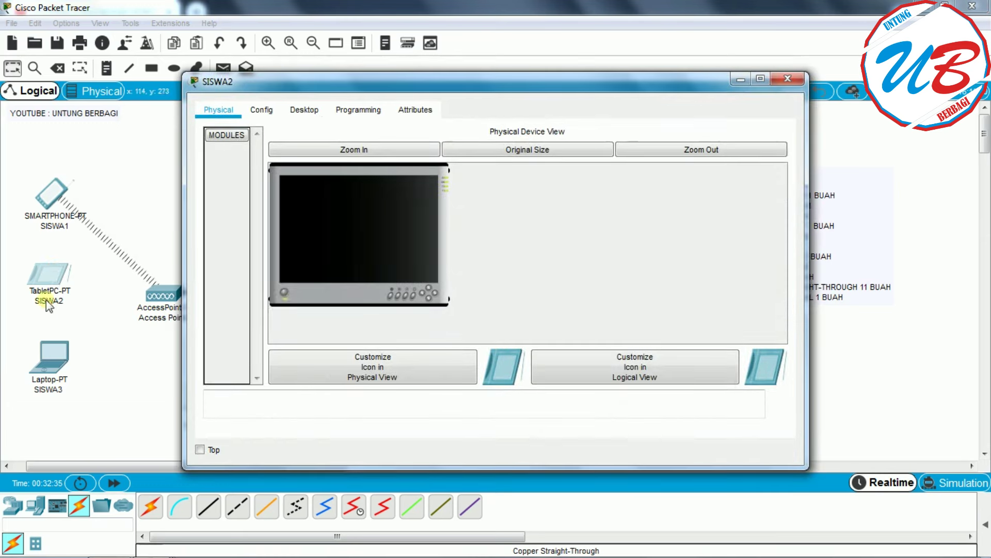
left_click(262, 110)
left_click(247, 191)
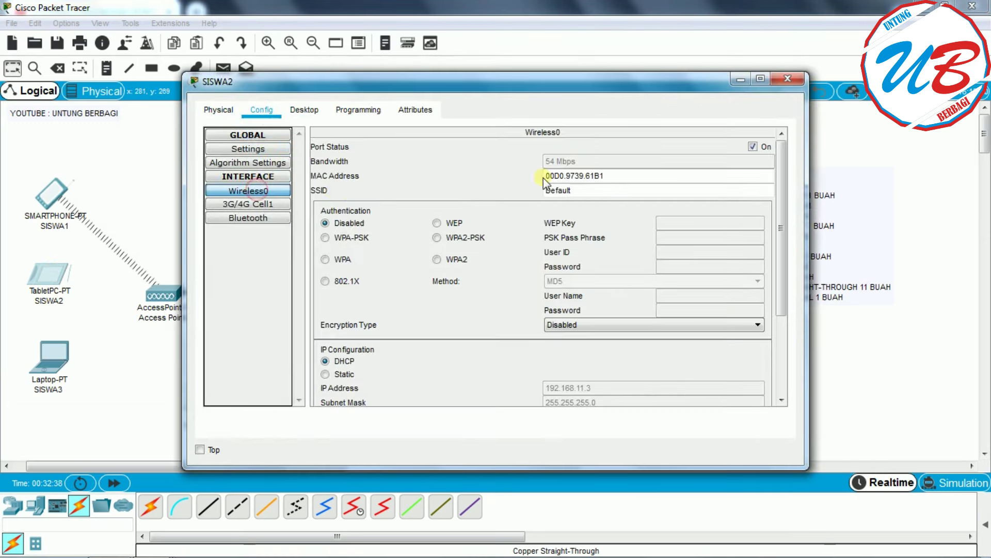
double_click(592, 190)
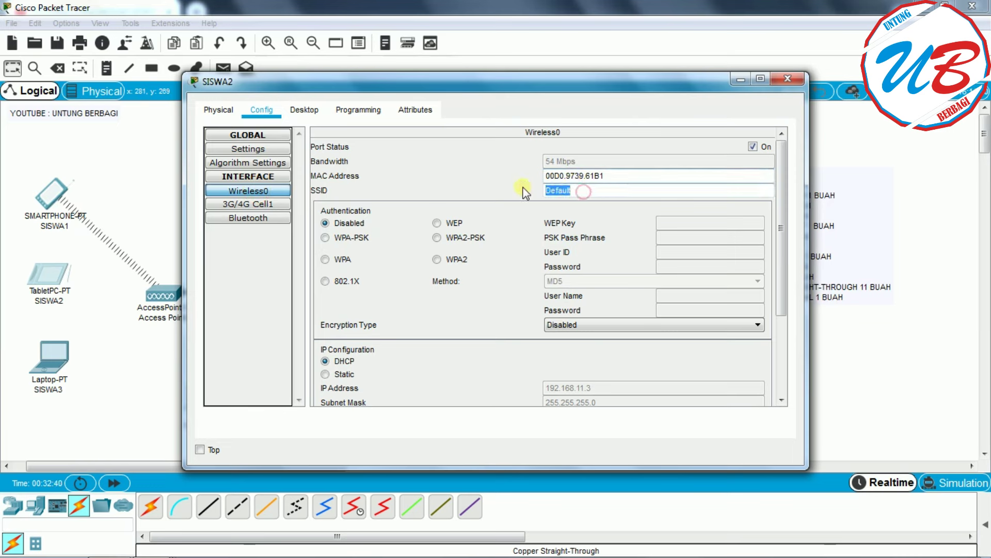
type("WIFI")
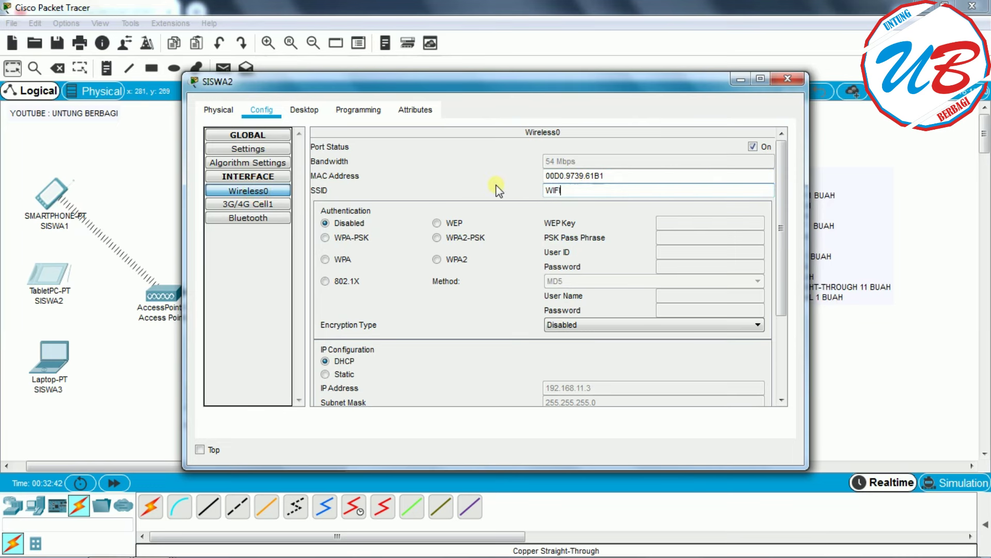
left_click(472, 239)
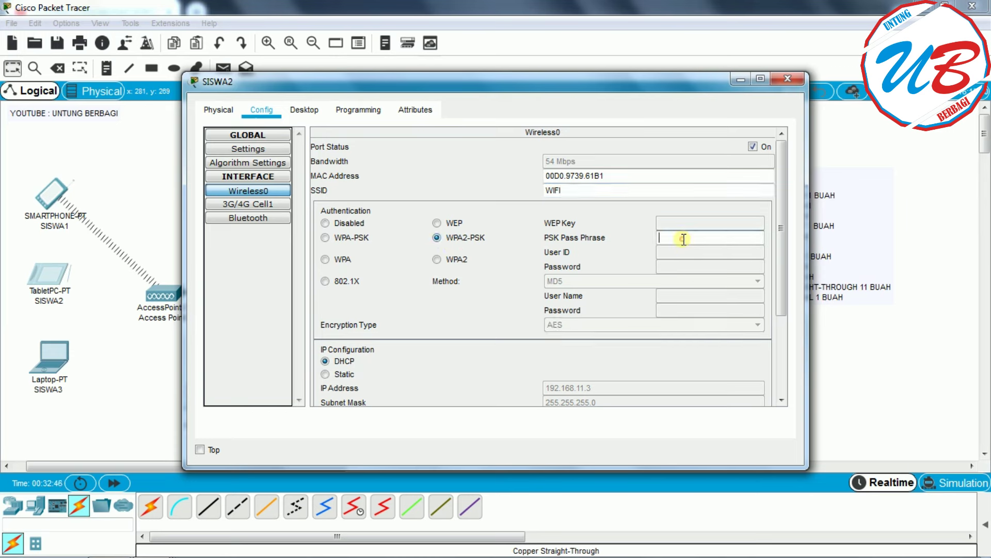
left_click(662, 236)
type("12345678")
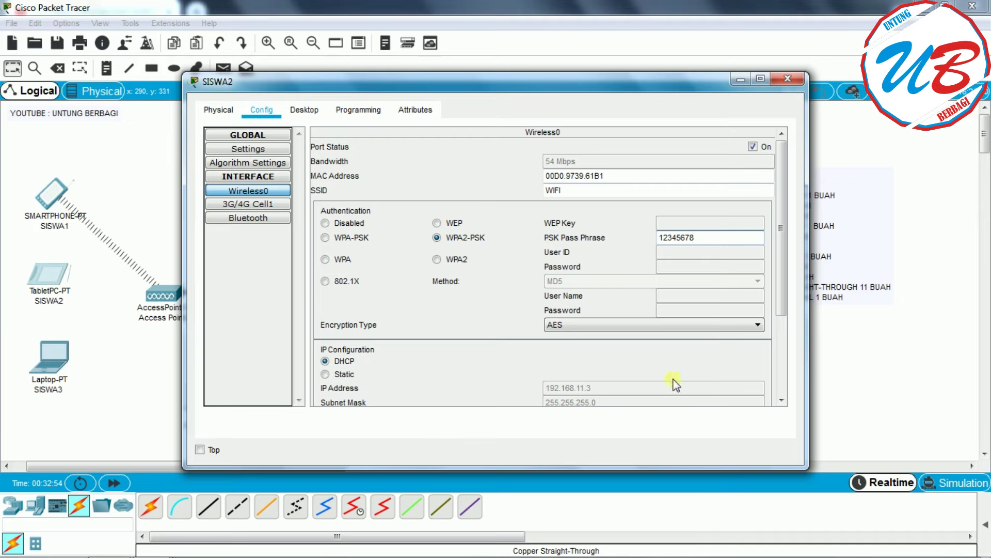
left_click(794, 78)
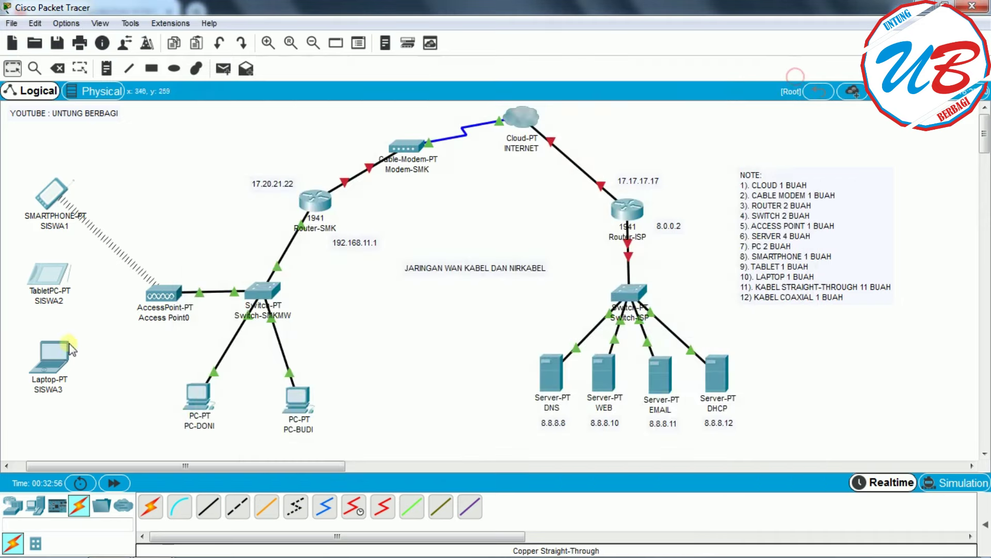
- Fit the Linksys WPC300N wireless card into laptop SISWA3's empty slot and power the laptop on
left_click(54, 364)
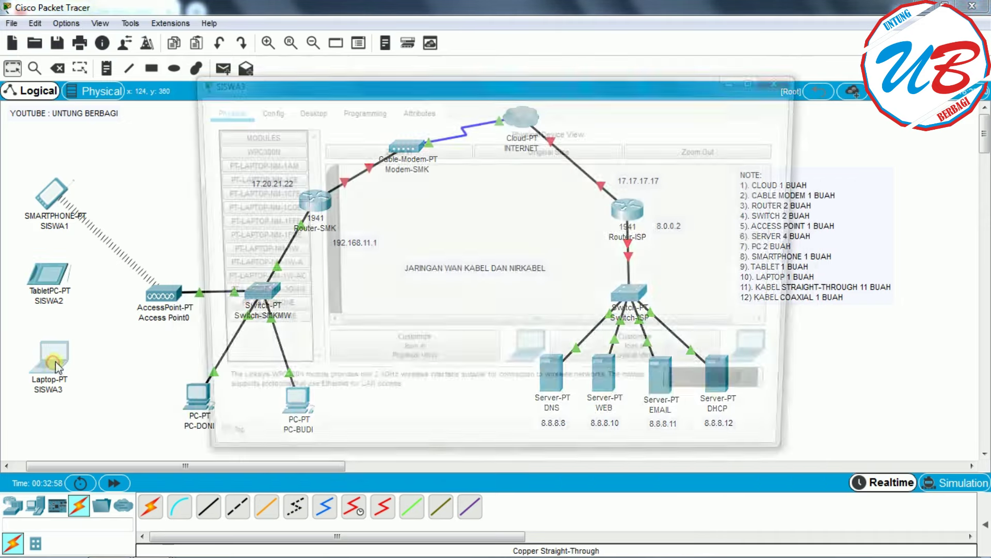
left_click_drag(783, 221, 782, 259)
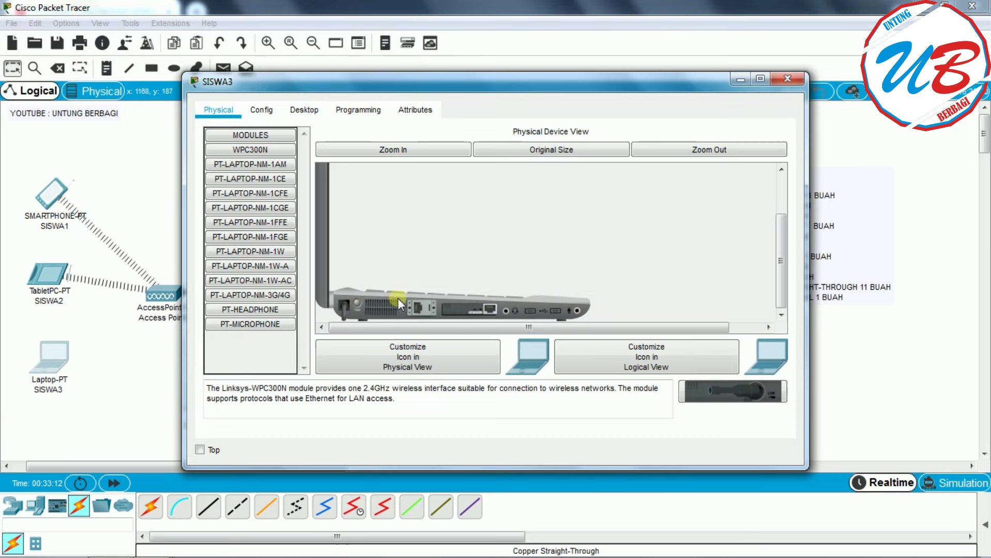
left_click_drag(727, 400, 470, 299)
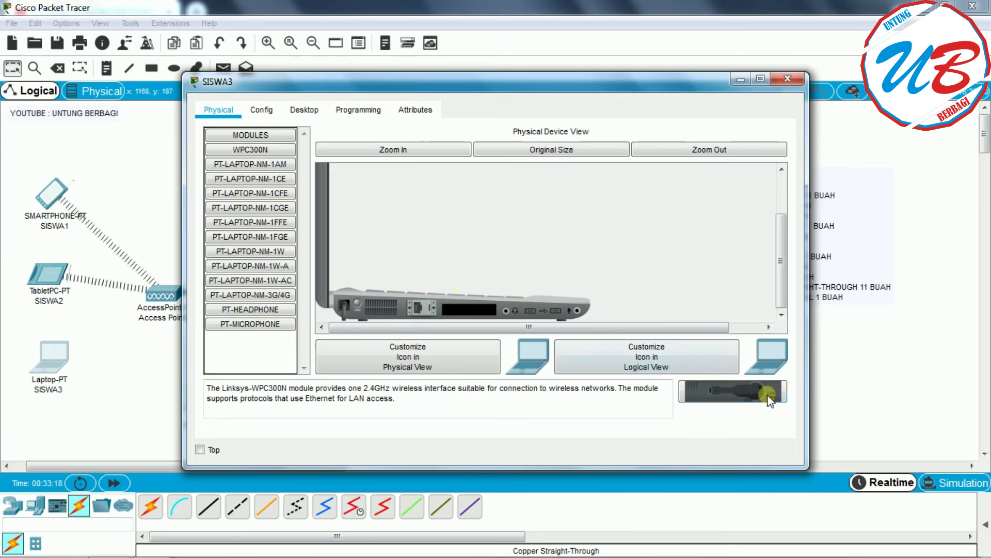
left_click_drag(752, 392, 470, 313)
left_click(367, 304)
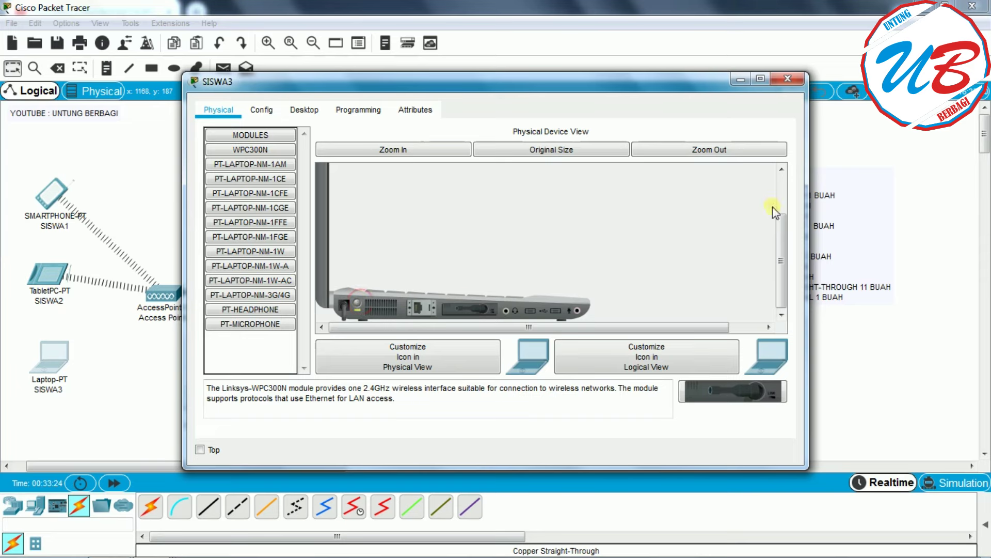
- On laptop SISWA3's Wireless0, enter SSID WIFI and choose WPA2-PSK with the matching pass phrase
left_click(263, 111)
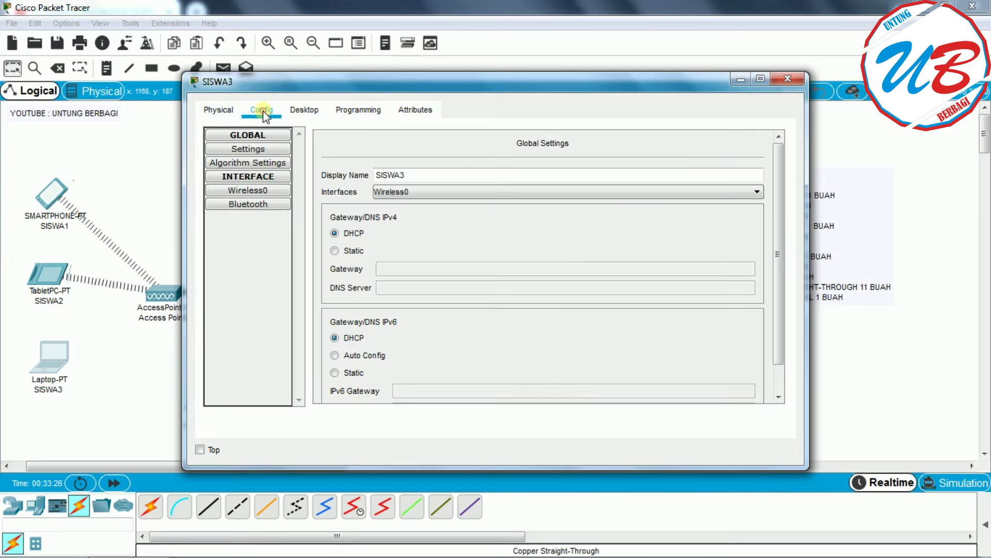
left_click(248, 190)
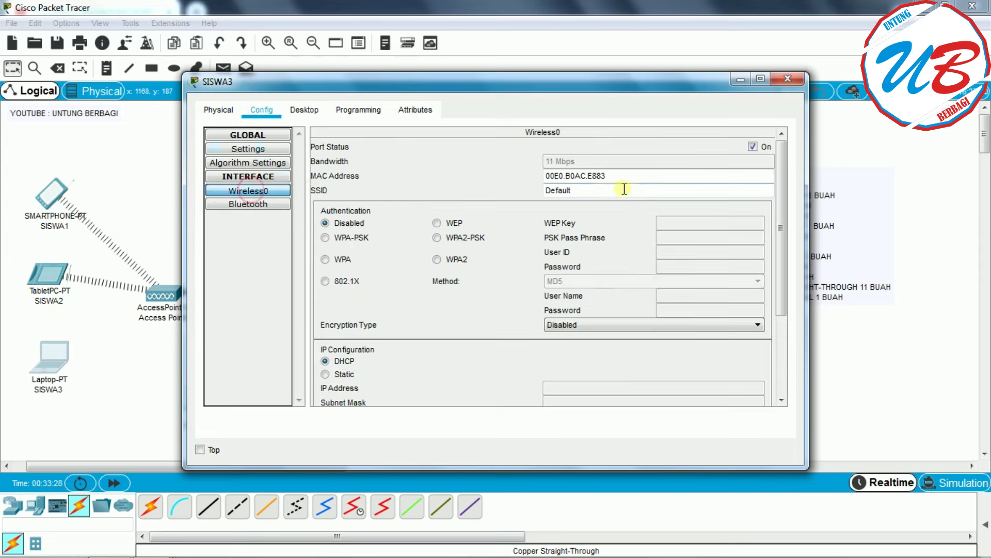
double_click(594, 190)
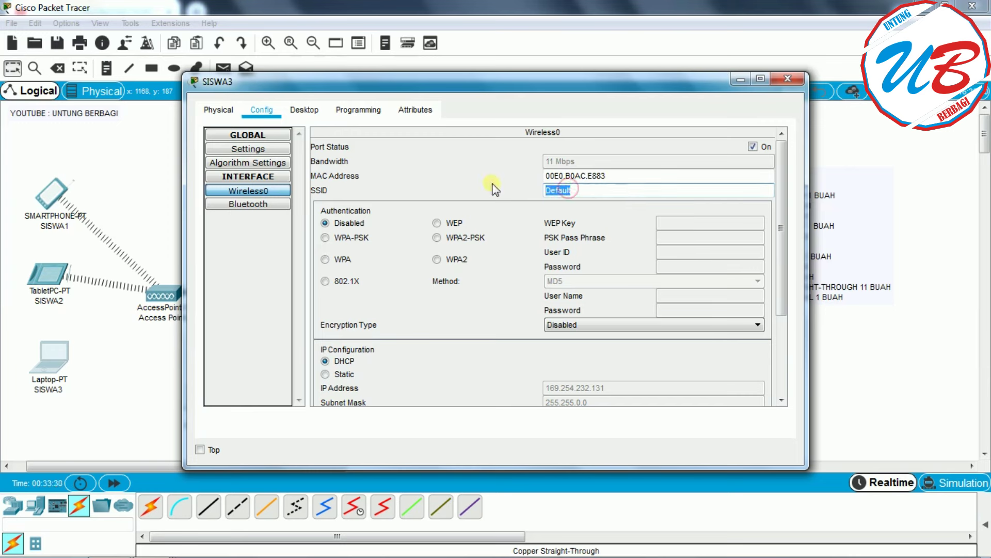
type("WIFI")
left_click(447, 238)
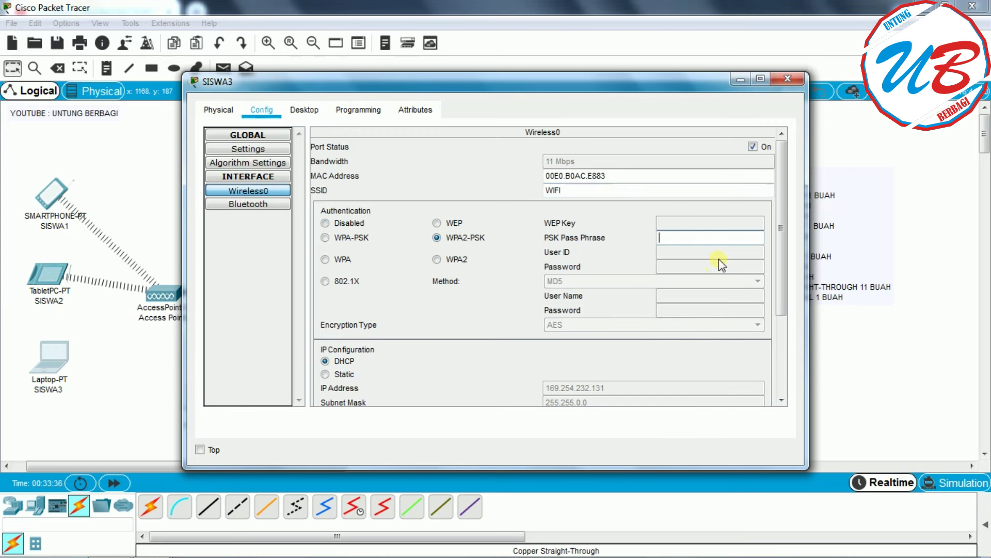
type("12345678")
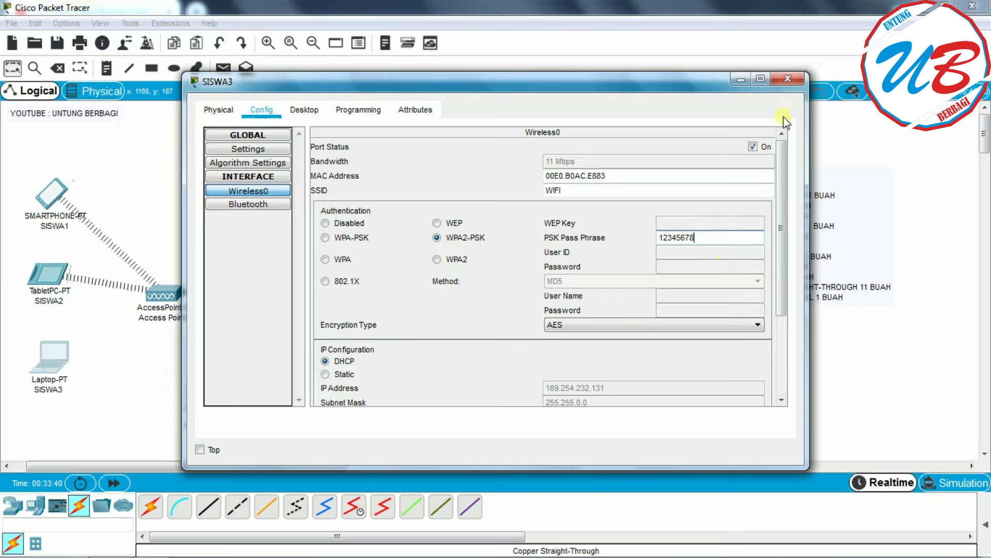
left_click(788, 78)
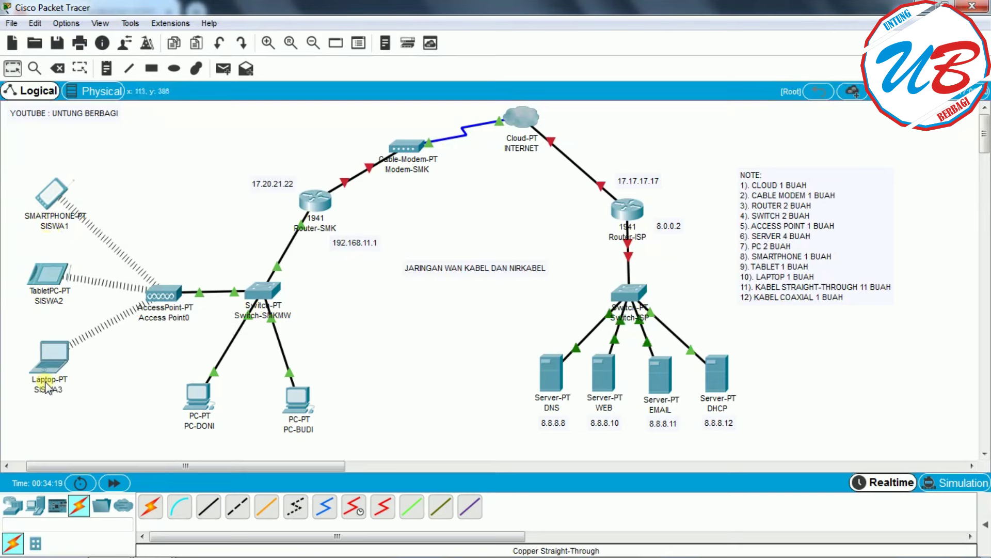
mouse_move(45, 382)
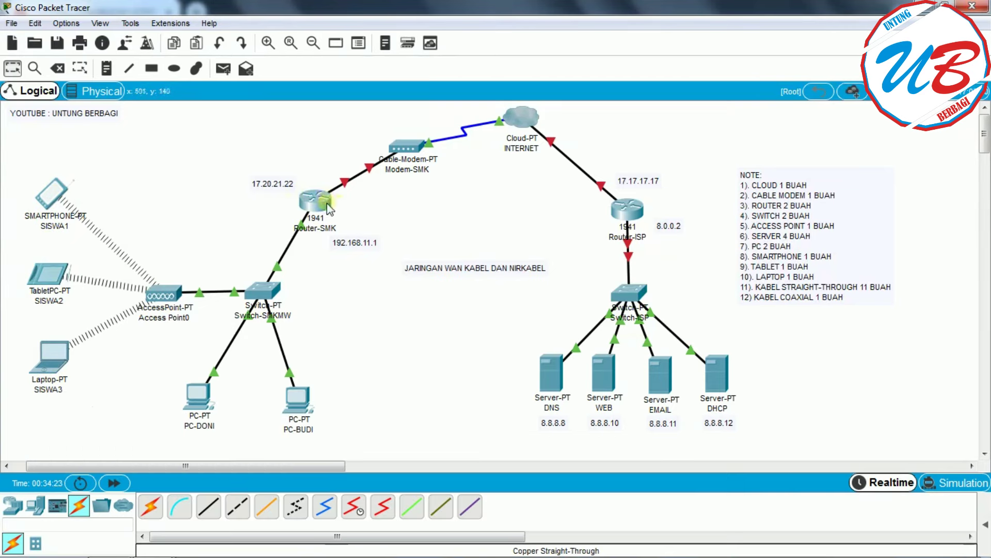
mouse_move(327, 208)
left_click(55, 198)
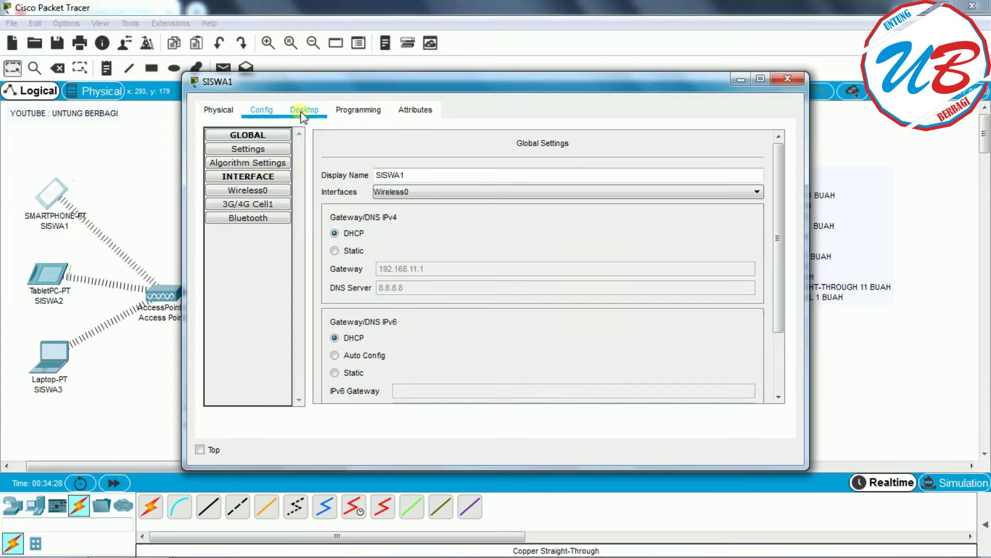
left_click(303, 111)
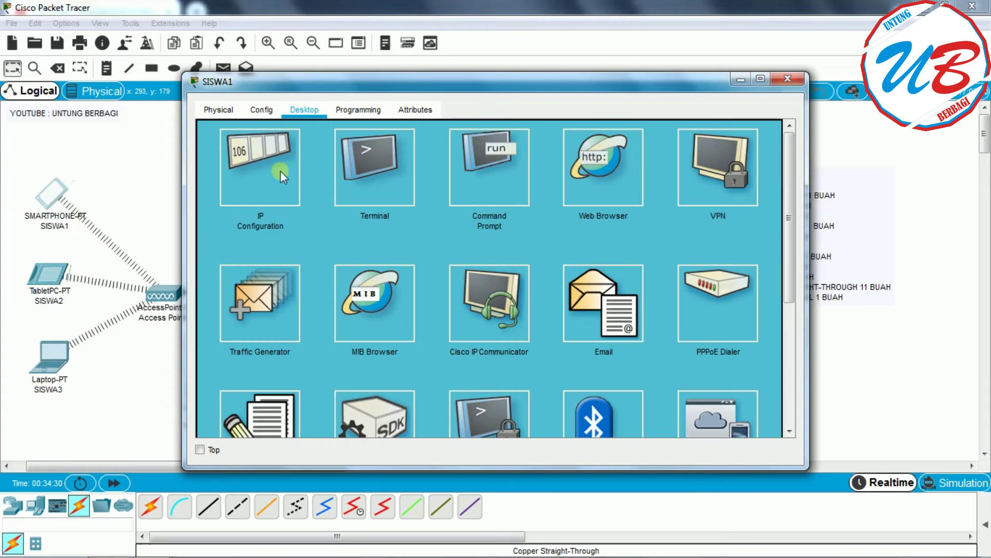
left_click(260, 160)
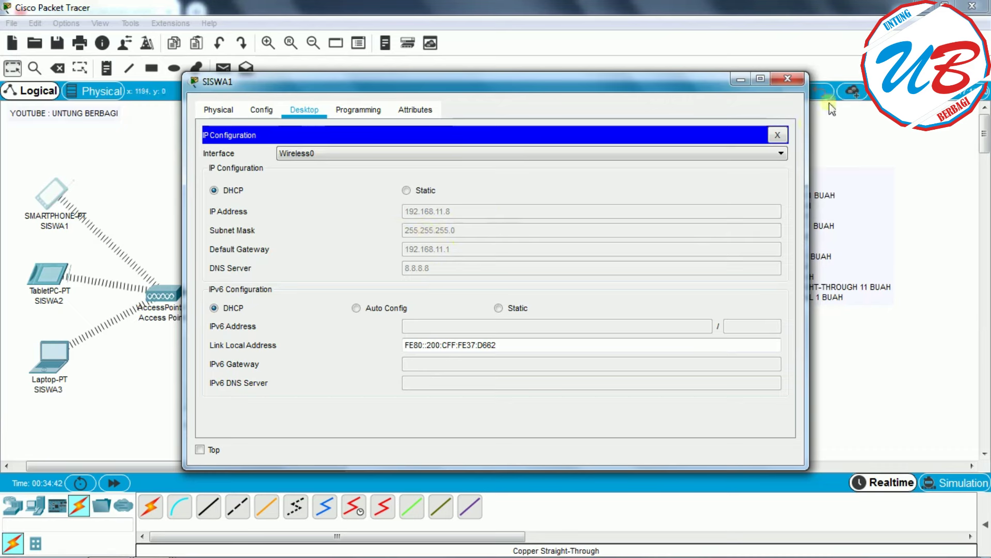
left_click(789, 80)
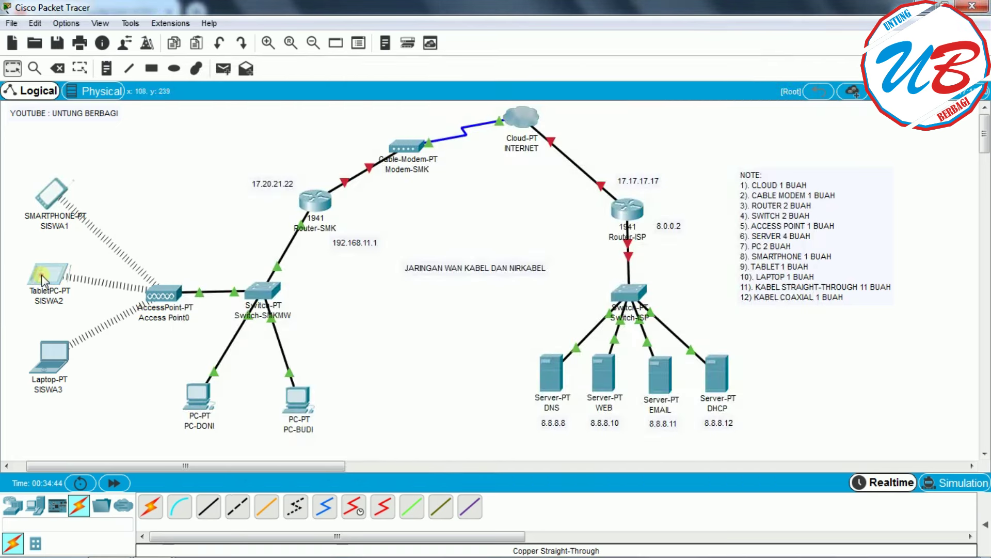
left_click(49, 287)
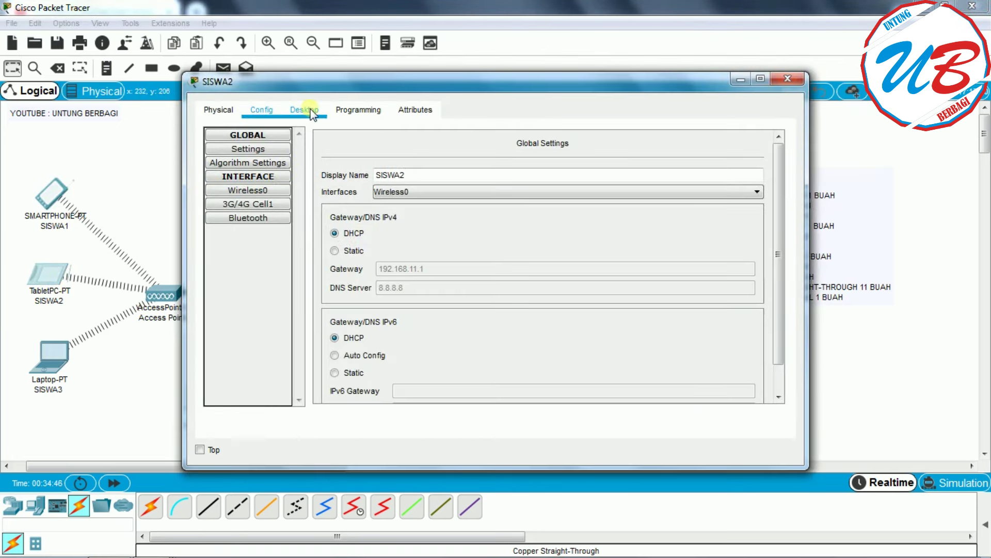
left_click(305, 111)
left_click(247, 172)
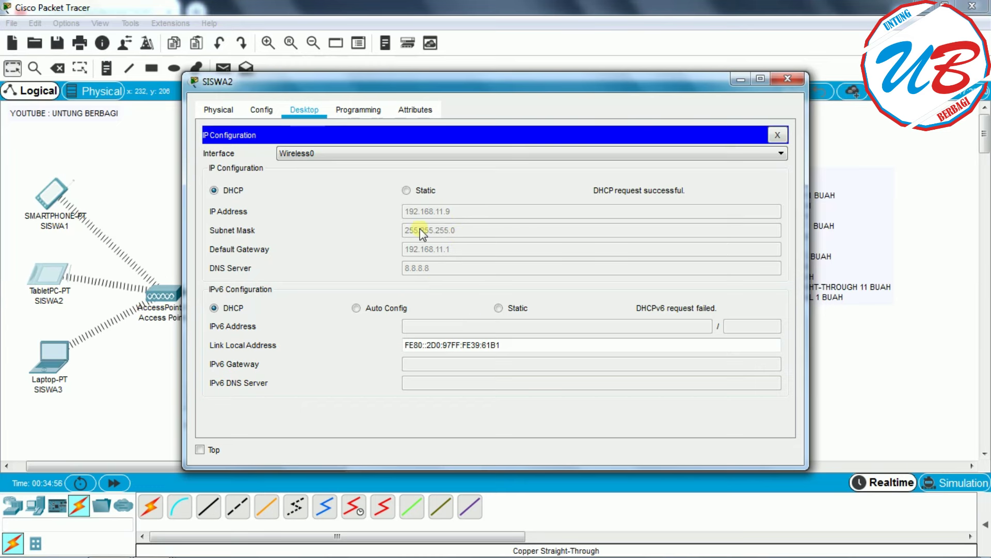
left_click(787, 79)
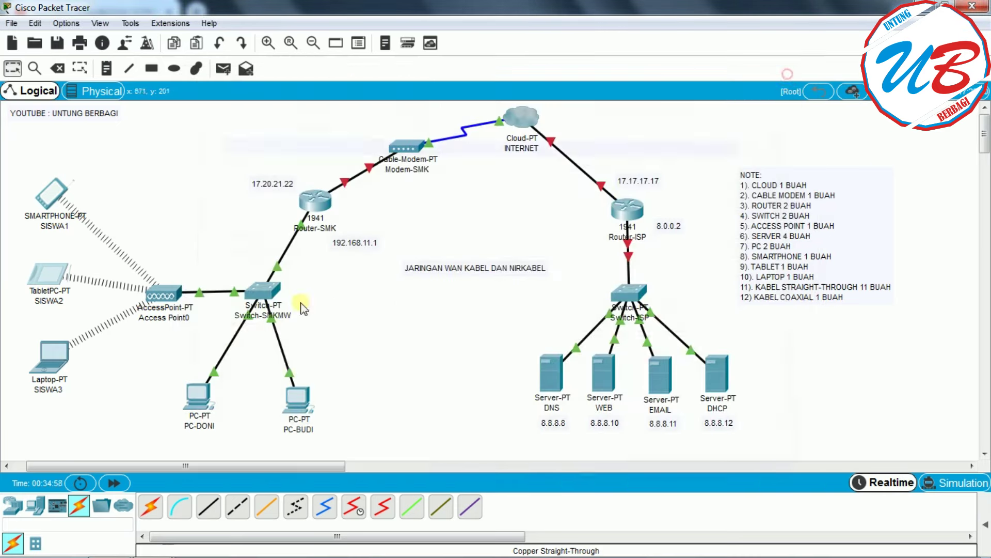
left_click(50, 358)
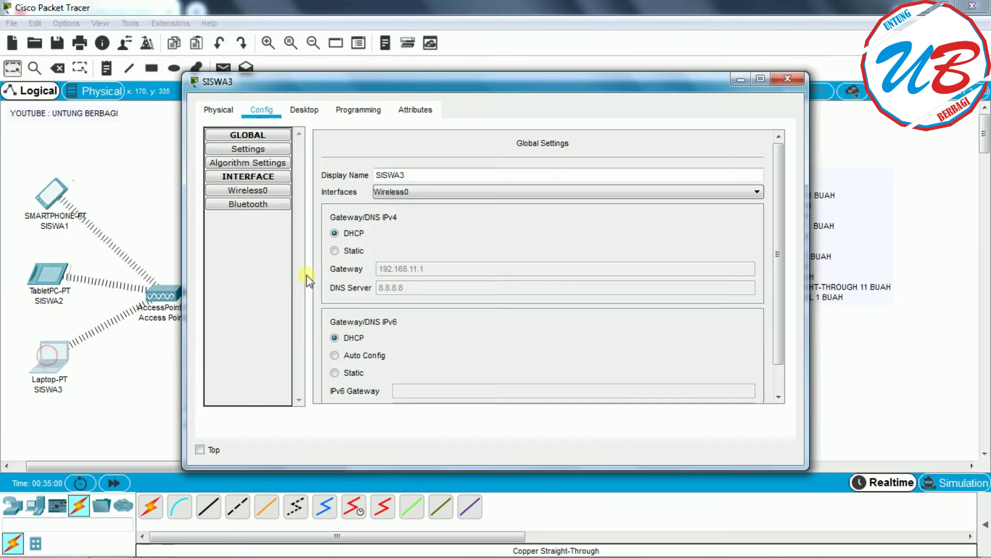
left_click(304, 109)
left_click(252, 182)
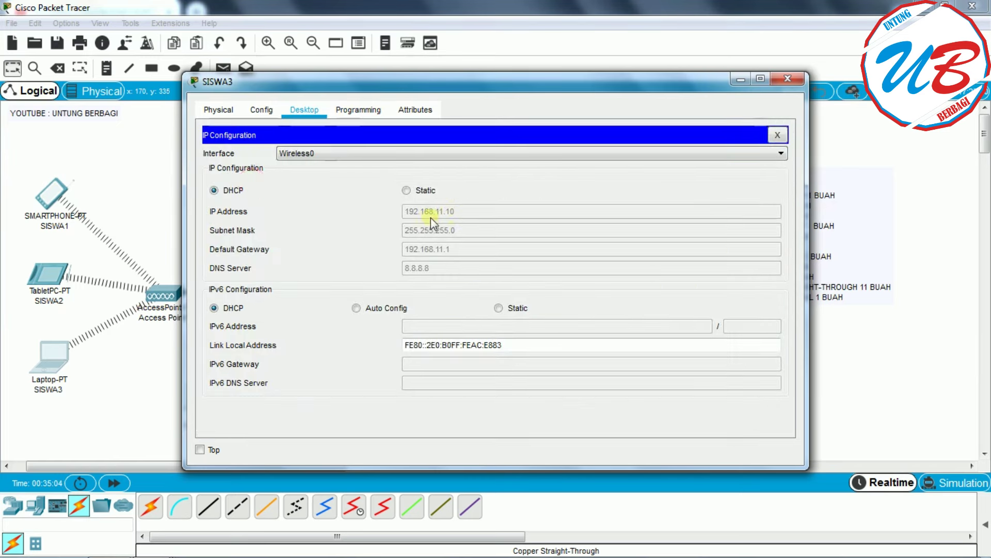
left_click(787, 79)
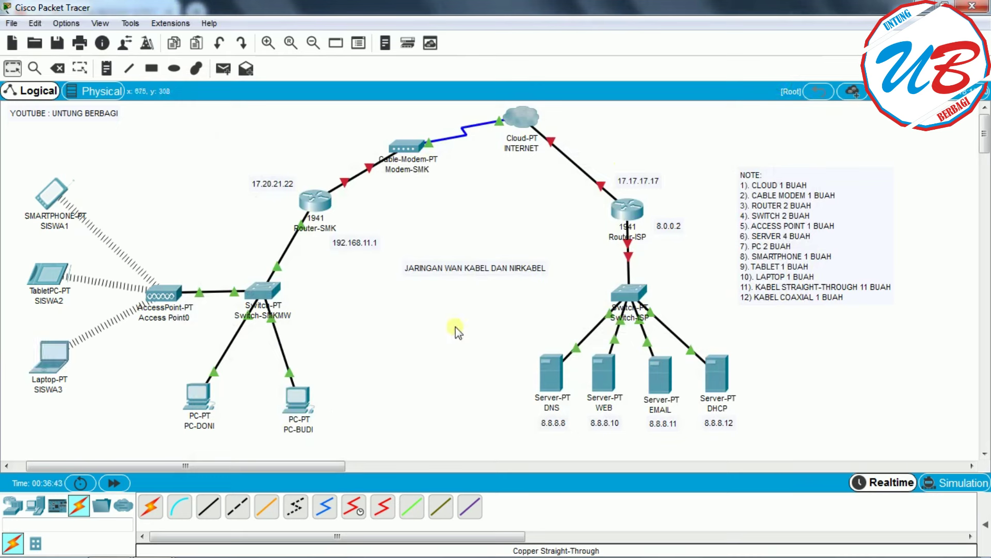
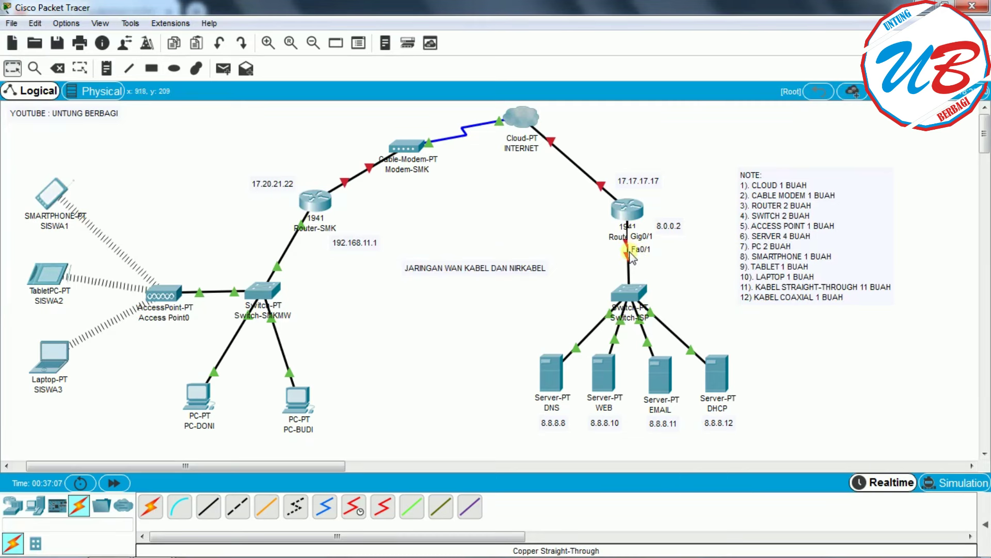
- Turn on Router-ISP's GigabitEthernet0/1 with IP 8.0.0.2 and mask 255.0.0.0, then close its window
left_click(629, 215)
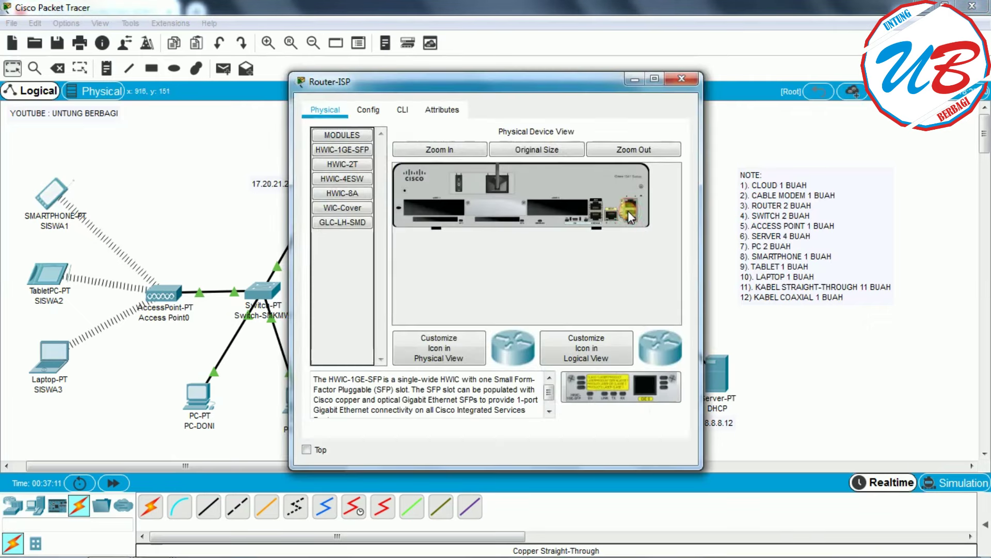
left_click(368, 110)
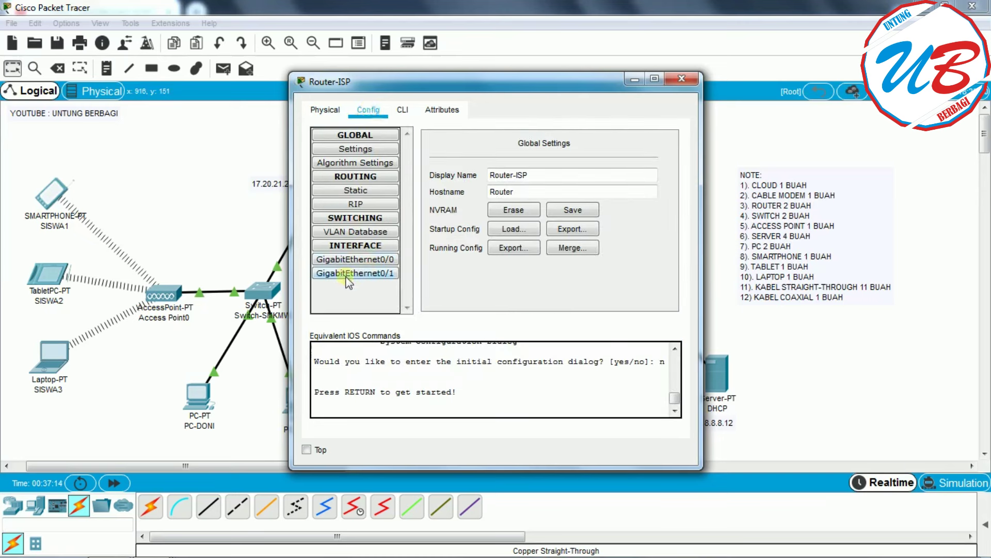
left_click(391, 274)
left_click_drag(508, 86, 343, 90)
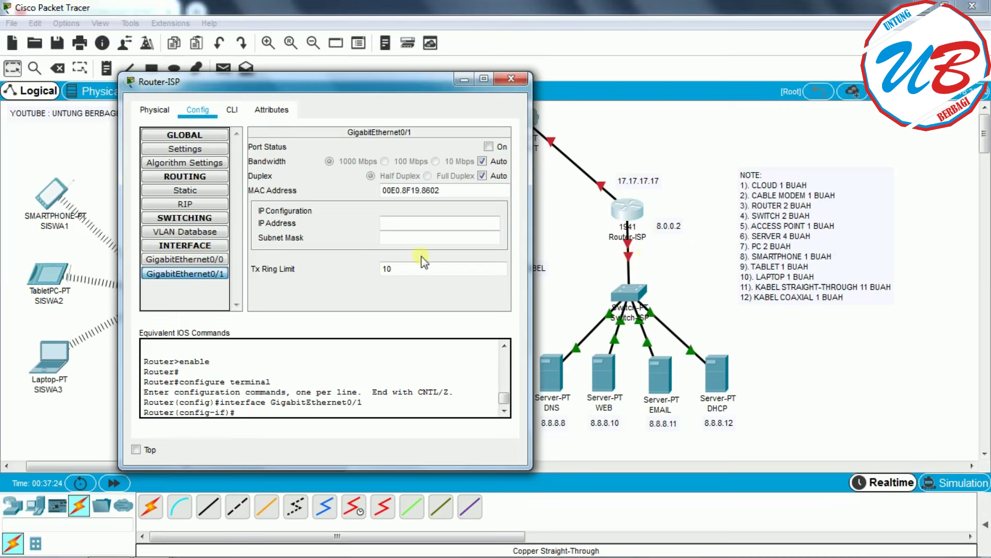
left_click(203, 258)
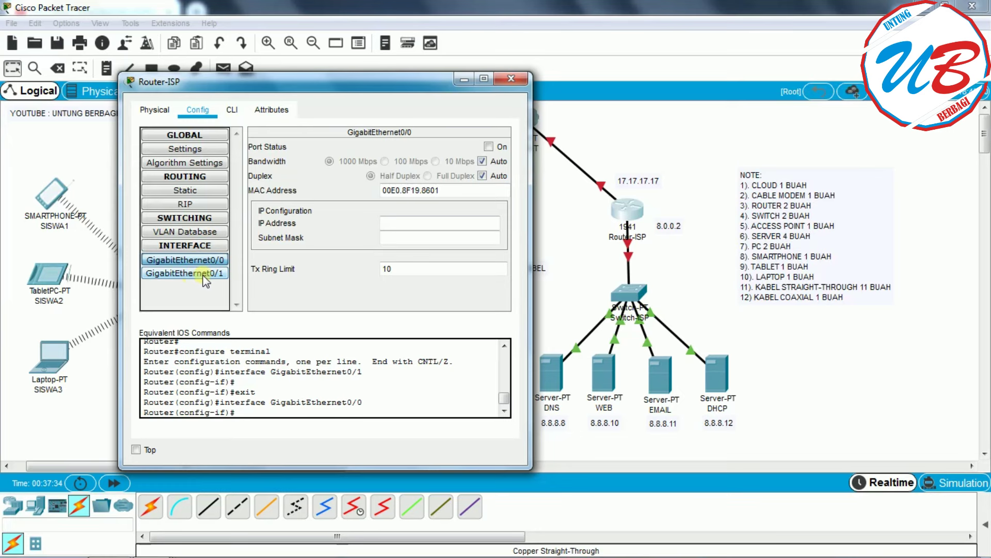
left_click(204, 274)
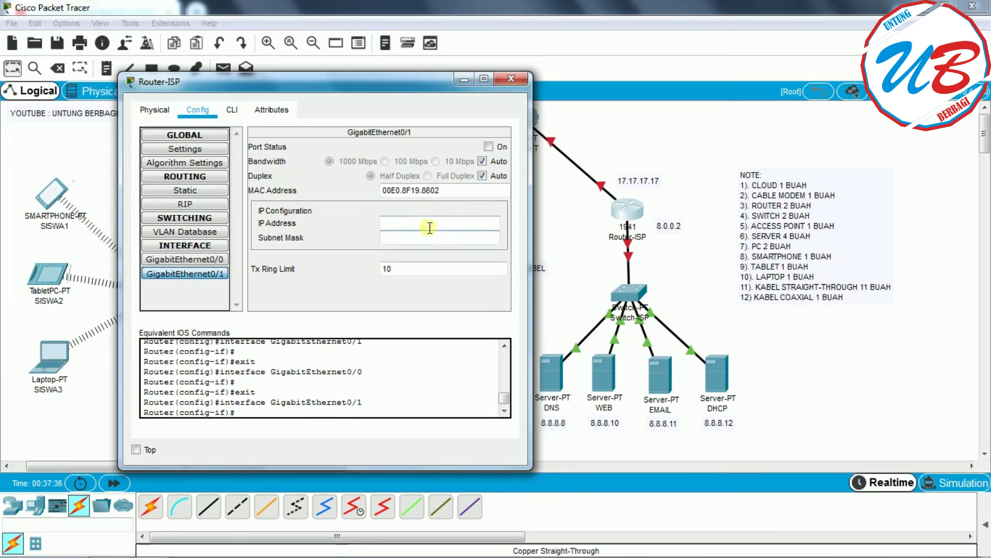
left_click(489, 147)
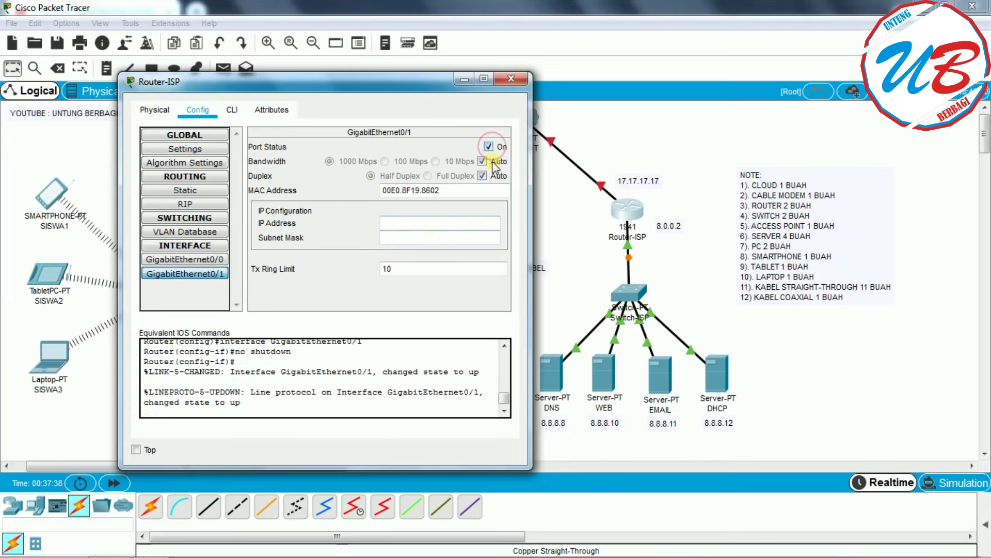
left_click(405, 221)
left_click(393, 225)
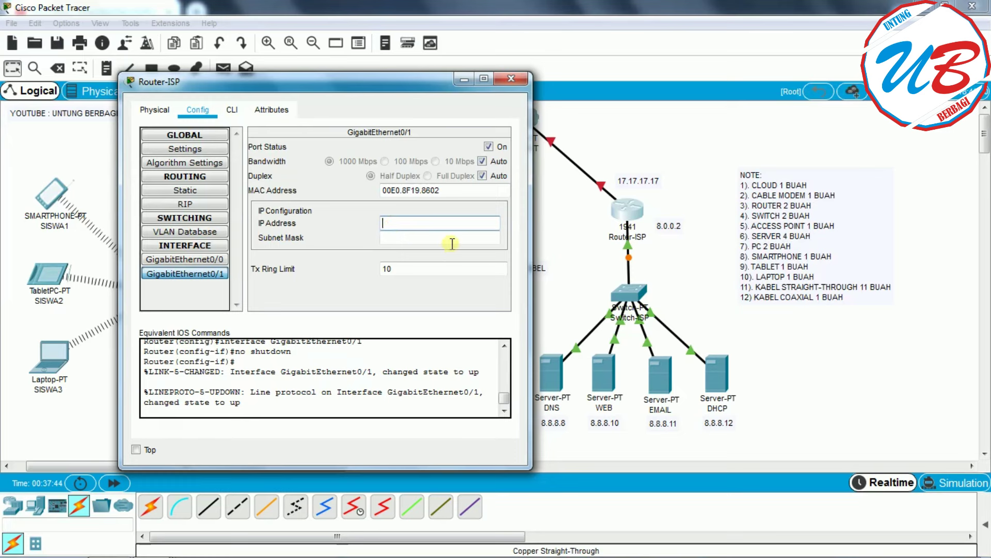
type("8.0.0.2")
left_click(408, 238)
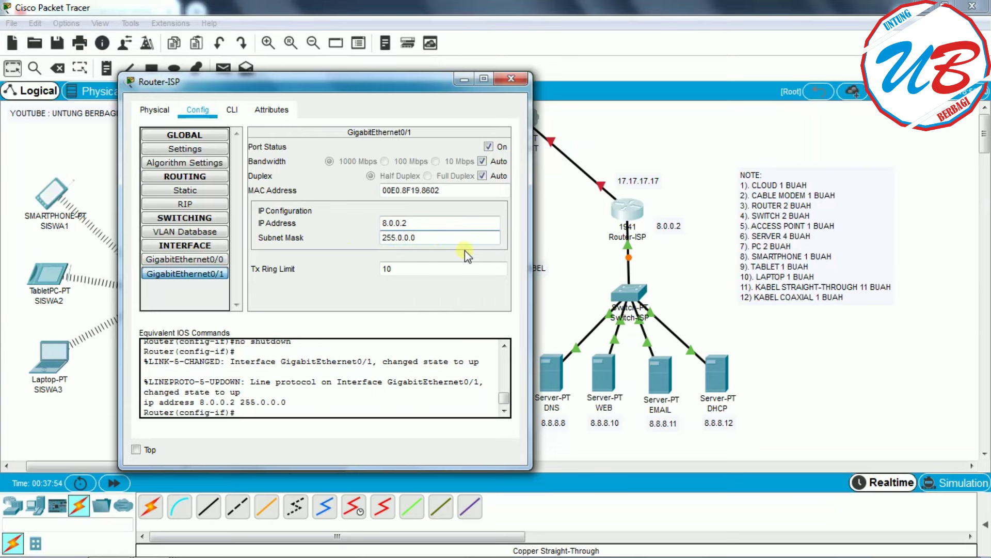
left_click(511, 79)
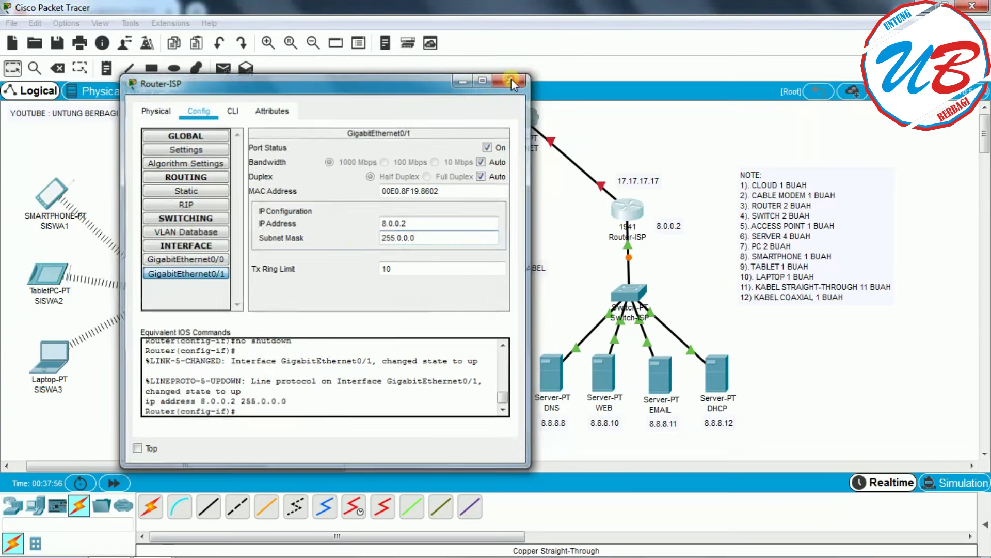
- Give the DNS server gateway 8.0.0.2 and DNS server 8.8.8.8
left_click(550, 364)
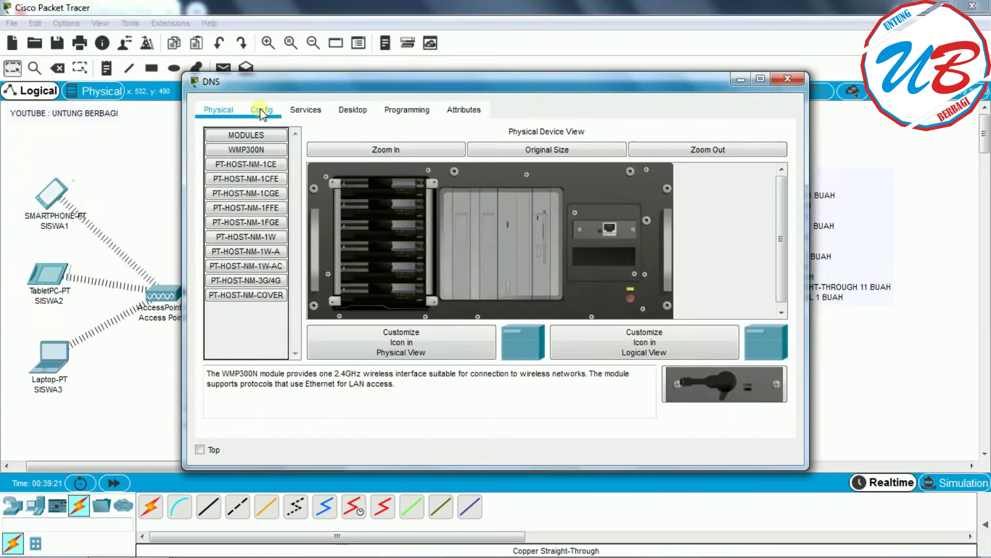
left_click(261, 109)
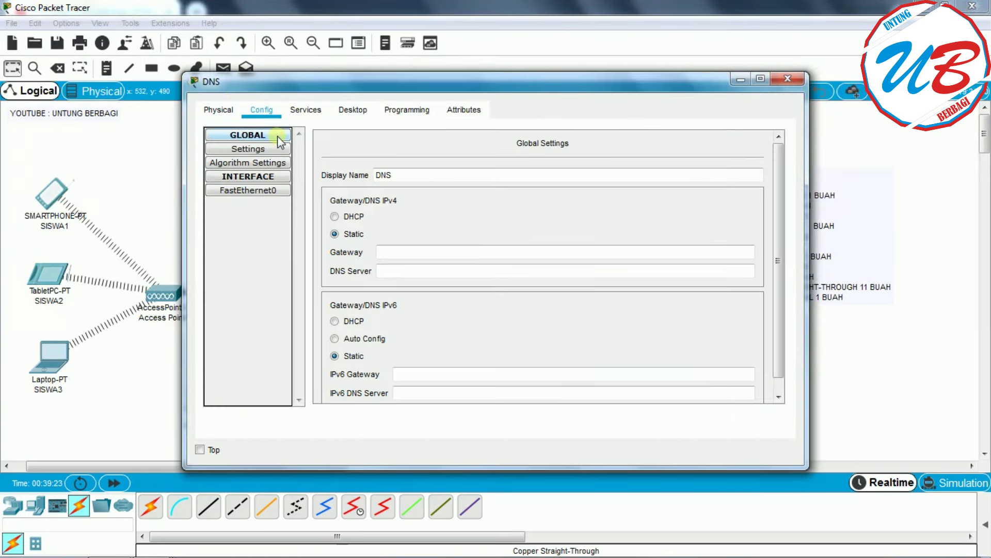
left_click(397, 254)
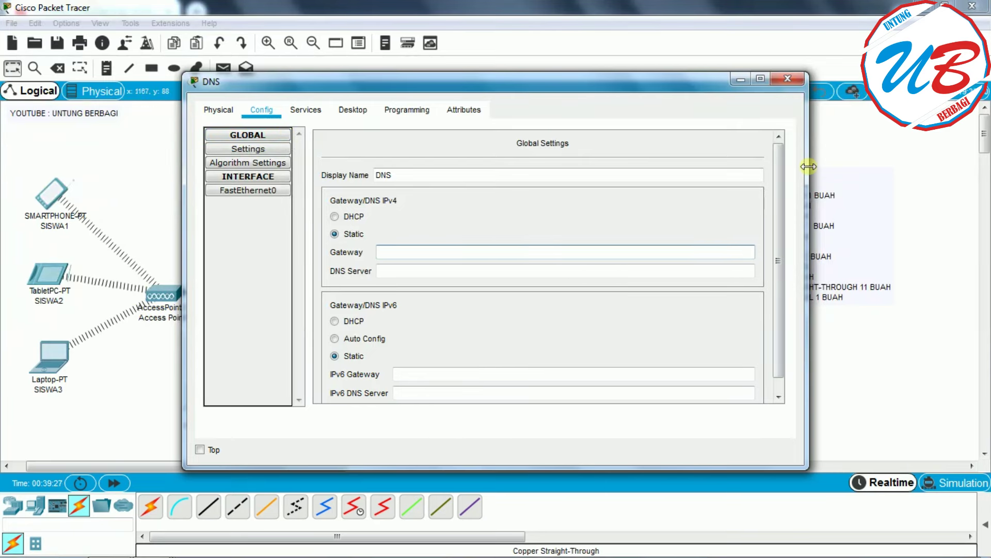
left_click_drag(809, 166, 612, 164)
left_click_drag(493, 78, 377, 76)
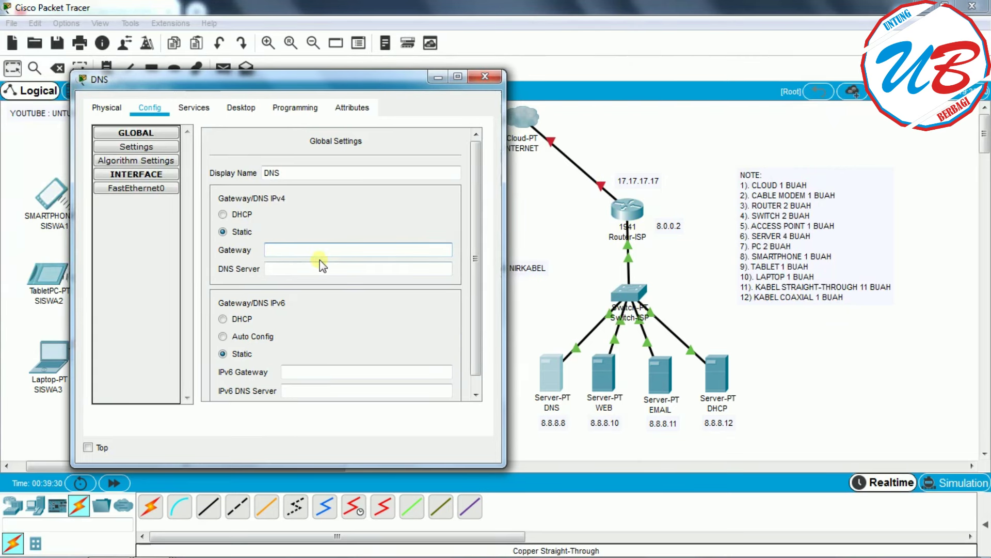
type("8.0.0.2")
left_click(300, 269)
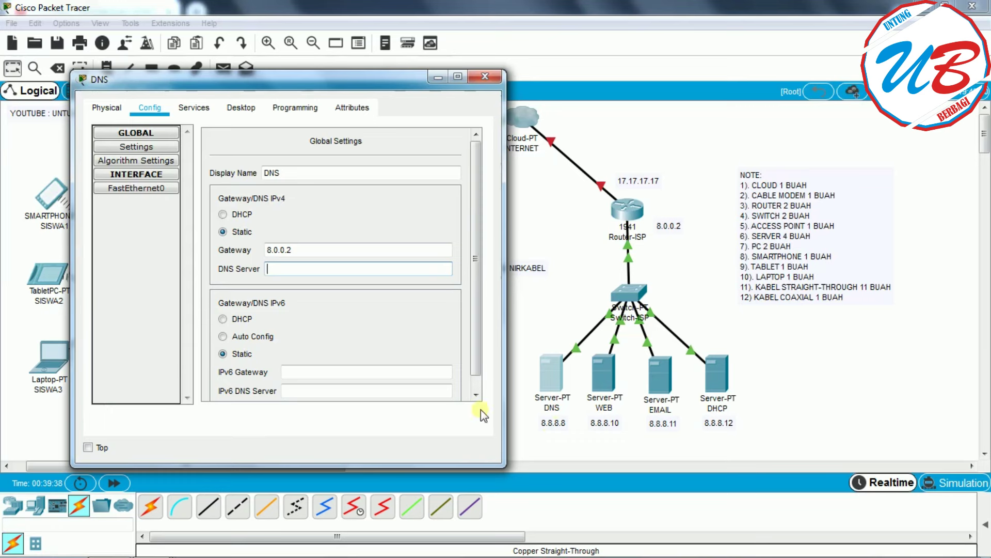
type("8.8.8.8")
- Set the DNS server's FastEthernet0 address to 8.8.8.8 with mask 255.0.0.0
left_click(151, 190)
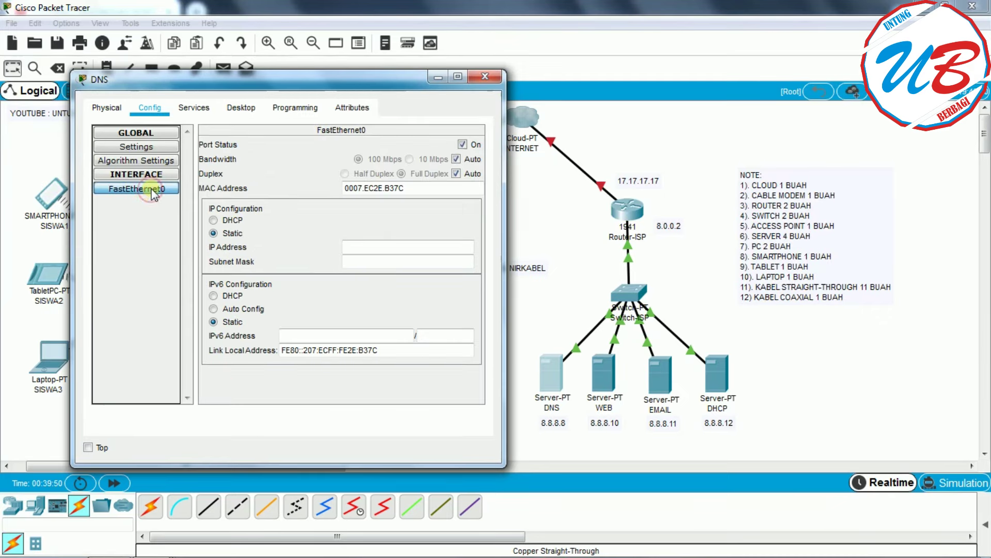
left_click(381, 247)
type("8.8.8")
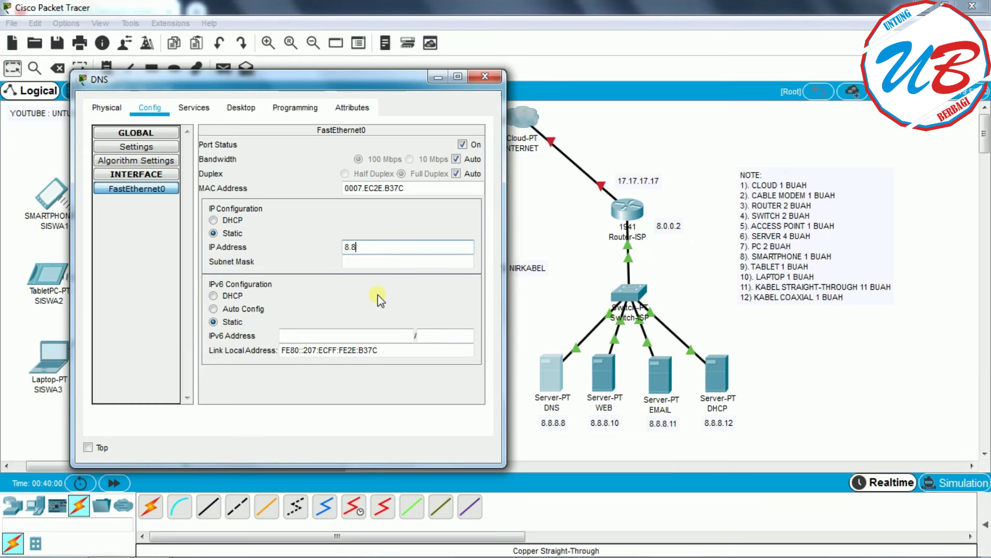
type(".8")
left_click(398, 261)
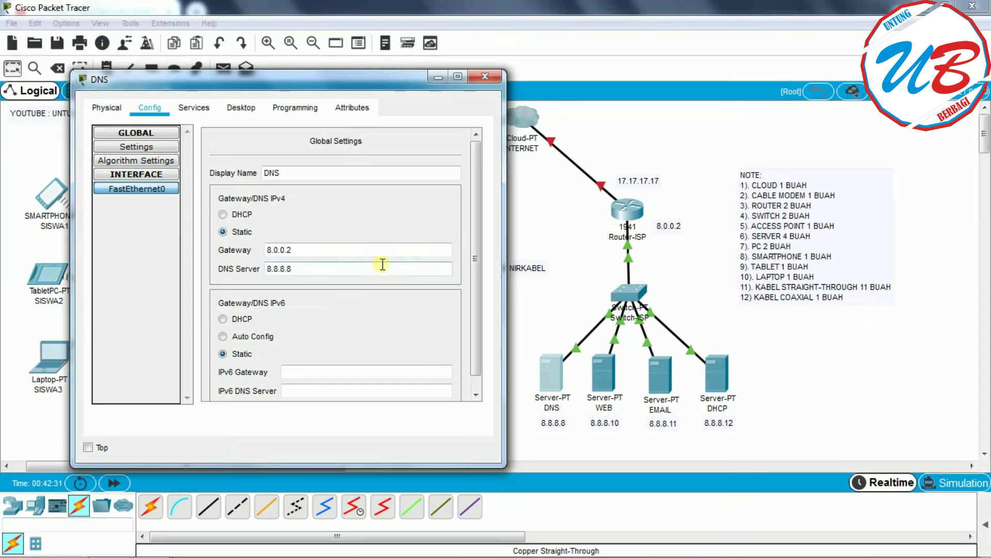
left_click(194, 107)
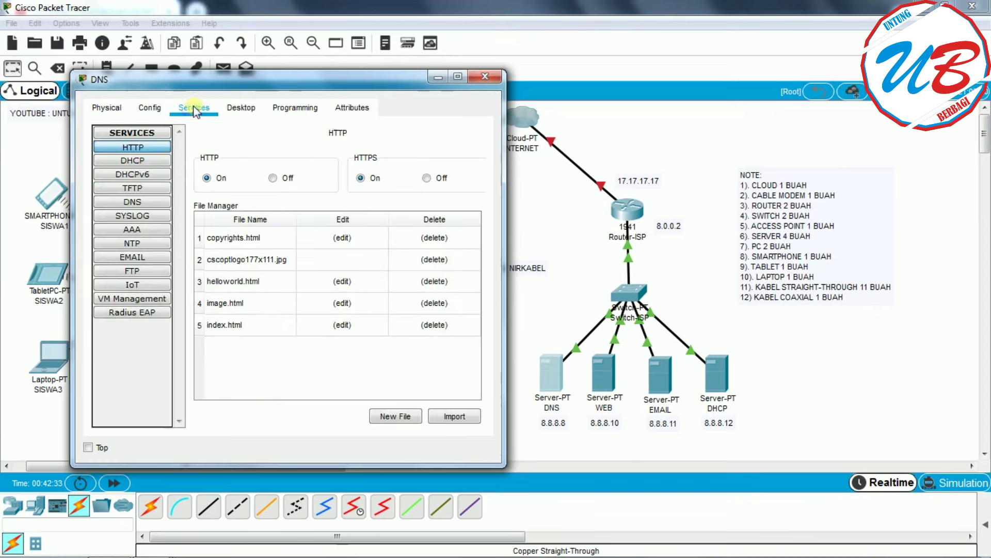
left_click(148, 203)
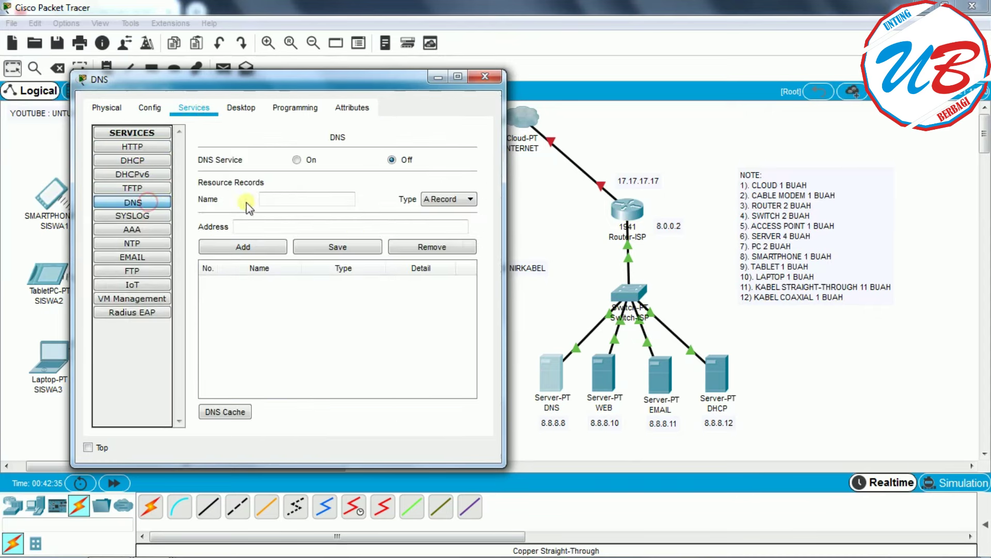
left_click(283, 198)
type("www")
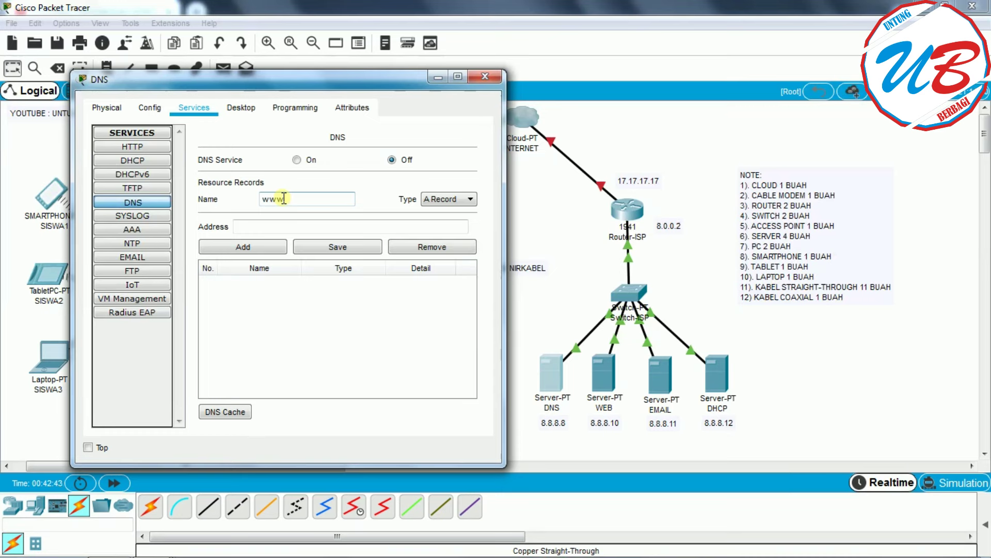
type(".smkmw.sch.id")
left_click(268, 227)
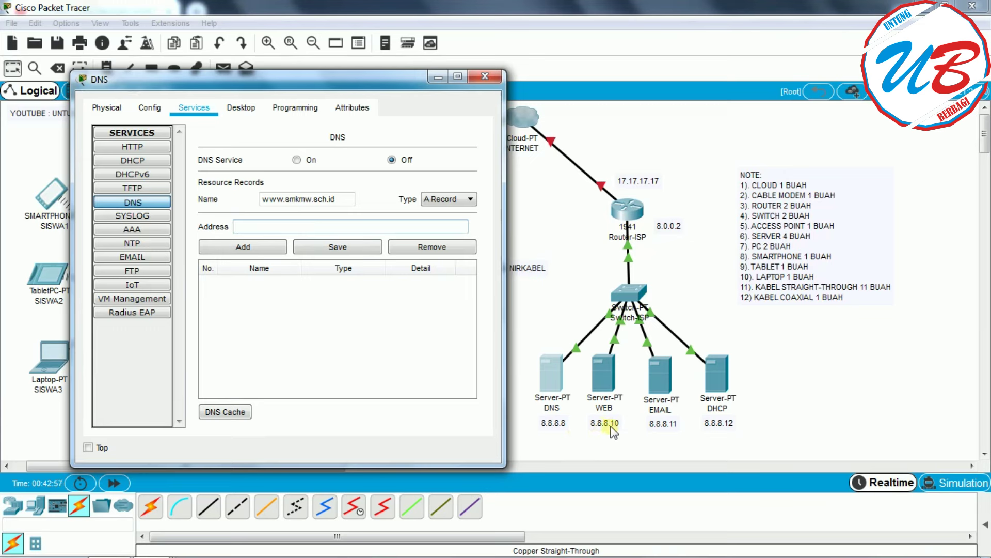
type("8.8.8.10")
left_click(270, 253)
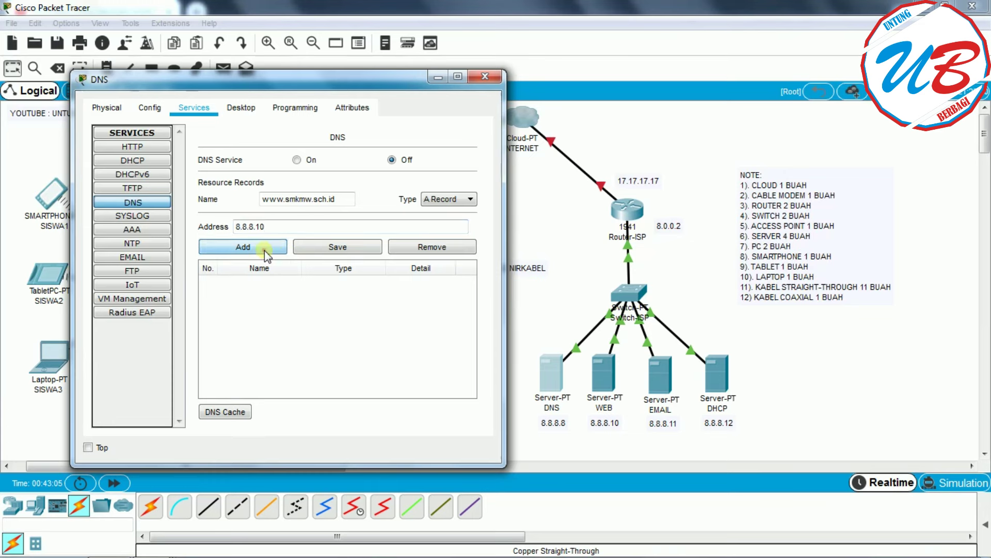
left_click(298, 160)
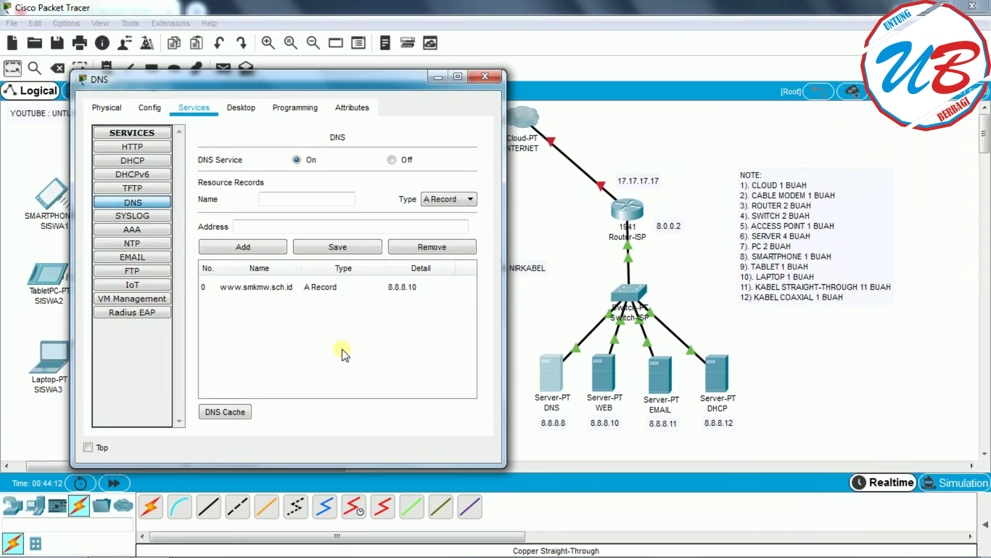
- Add A record smkmw.sch.id → 8.8.8.11 and close the DNS server window
left_click(285, 198)
type("smkmw.sch.id")
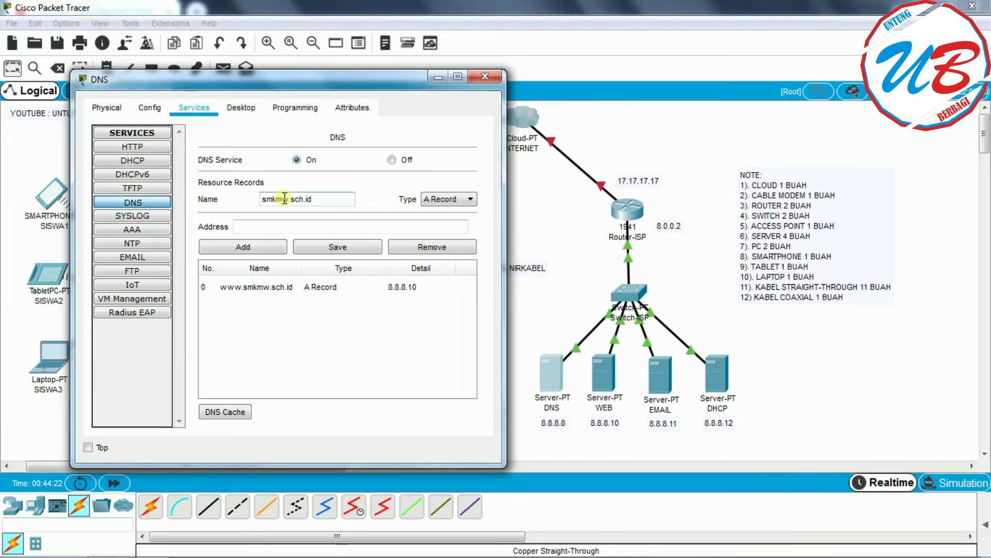
left_click(265, 225)
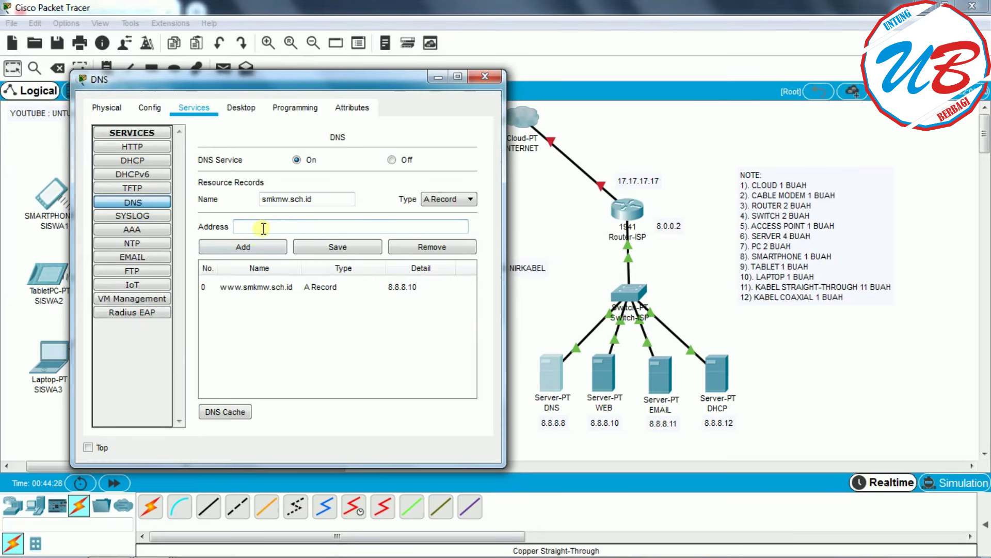
type("8.8.8.11")
left_click(252, 246)
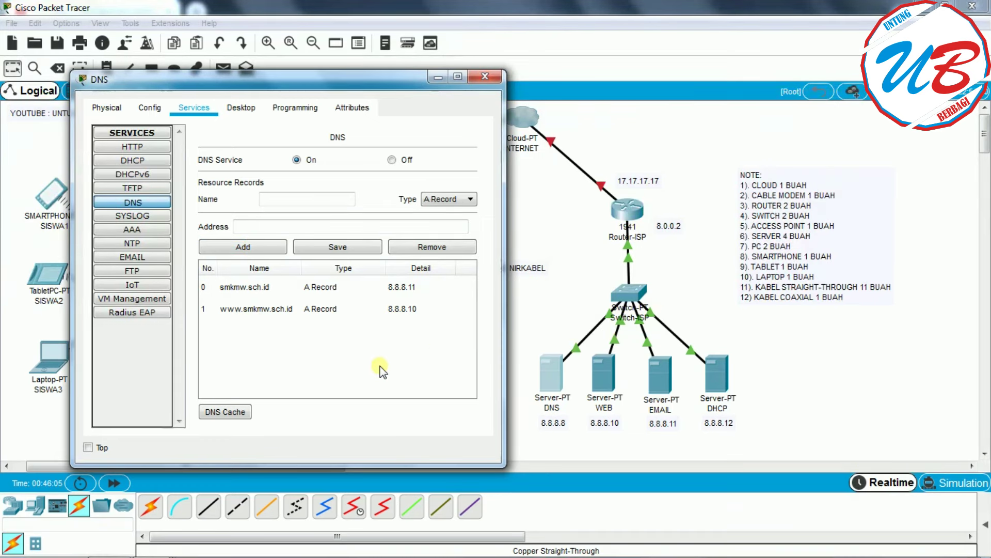
left_click(492, 74)
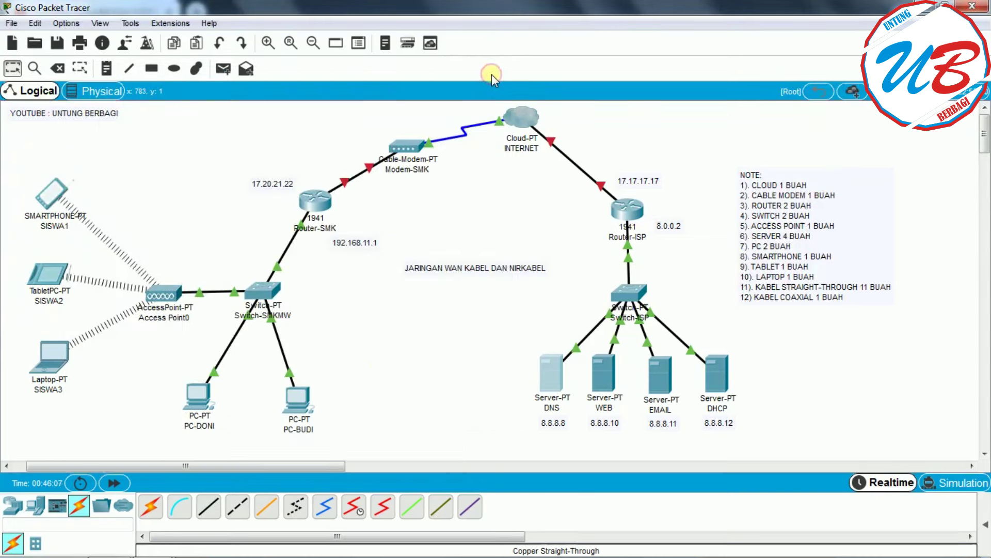
- Give the WEB server gateway 8.0.0.2 and DNS server 8.8.8.8
left_click(606, 373)
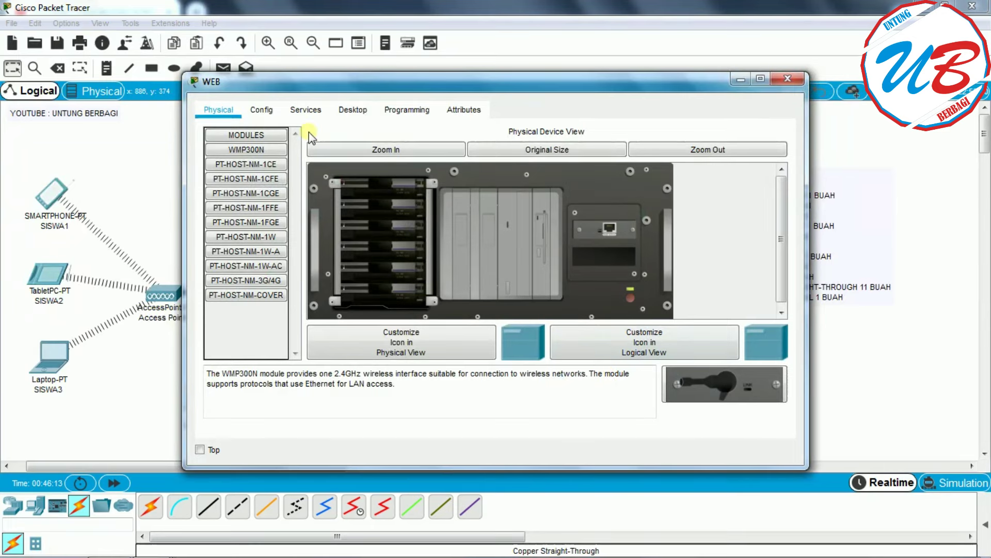
left_click(264, 110)
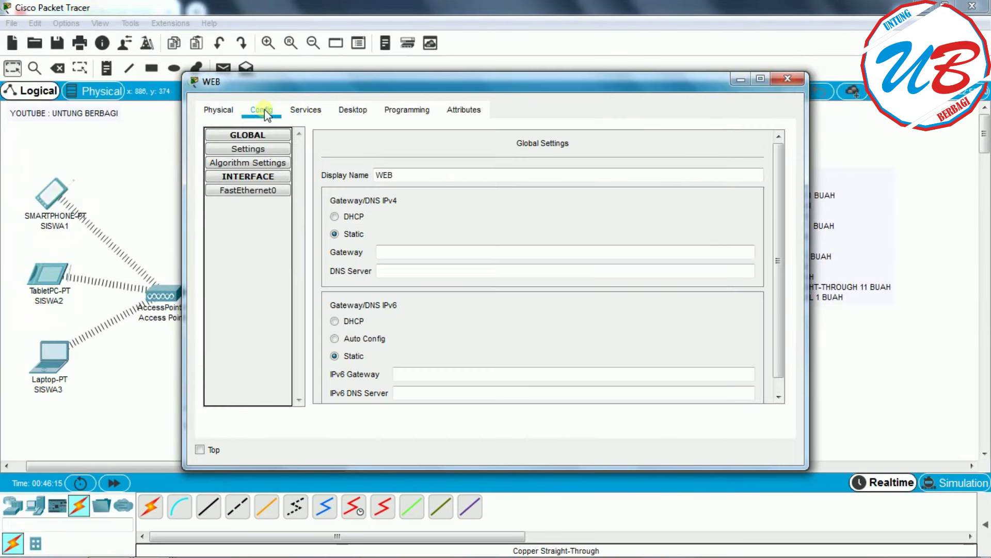
left_click(394, 252)
left_click_drag(556, 85, 408, 85)
left_click_drag(659, 249, 472, 249)
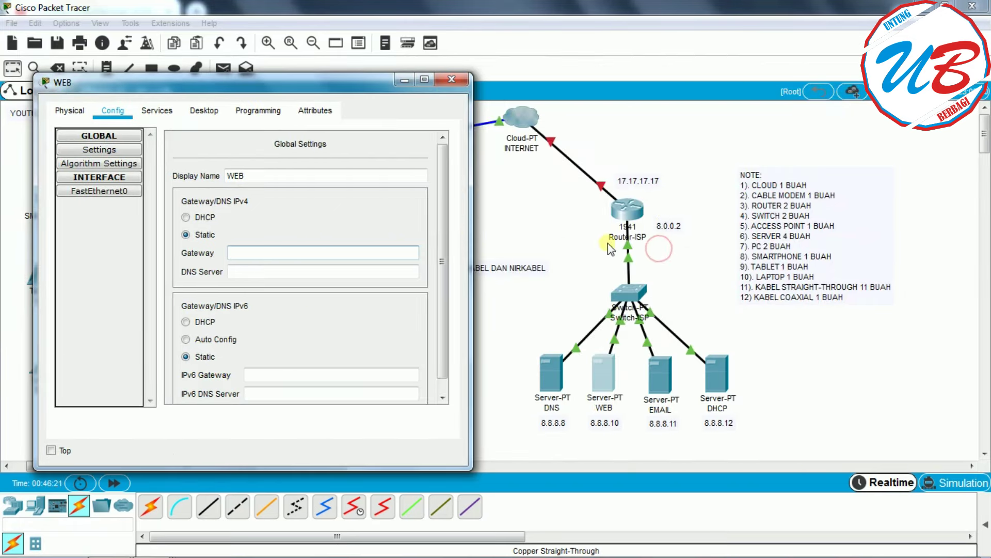
type("8.")
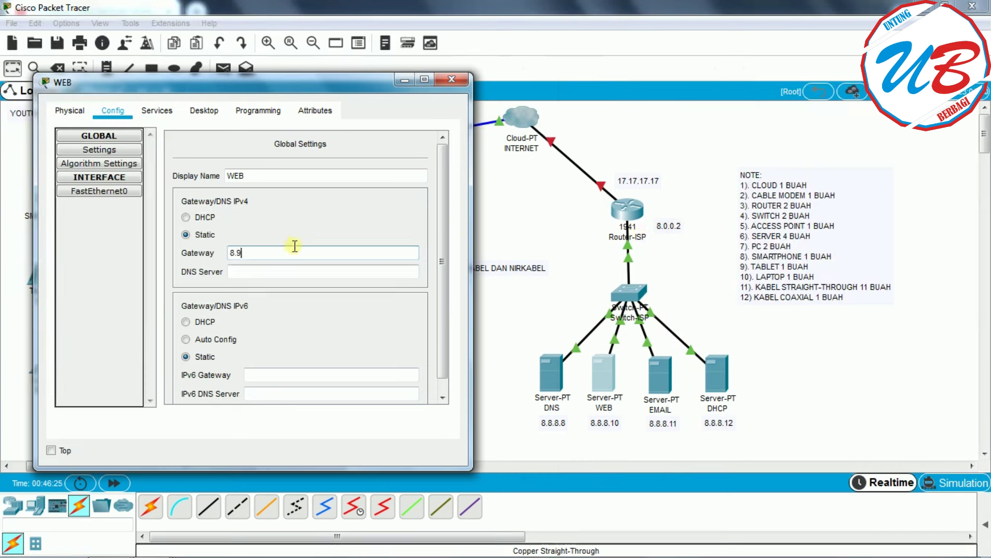
type("0.0.2")
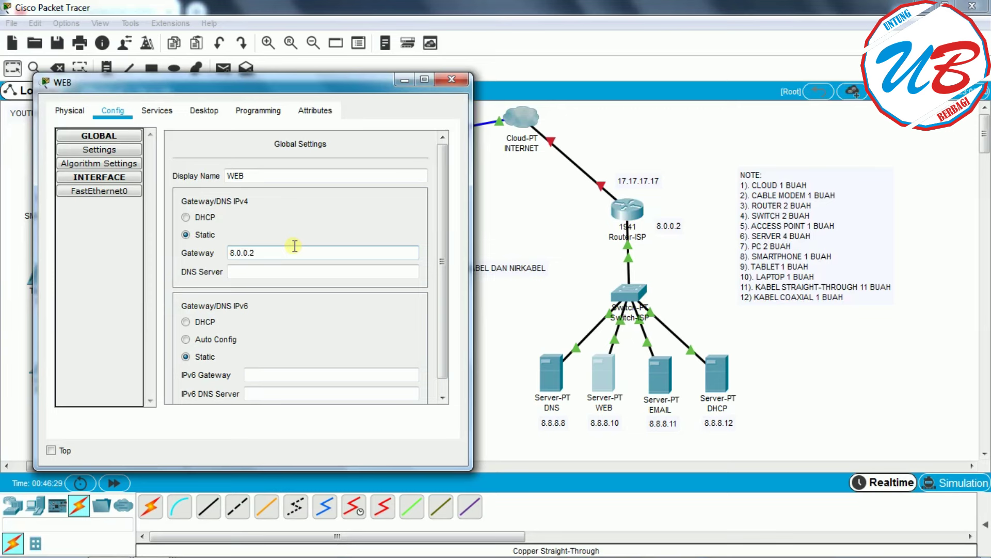
left_click(254, 273)
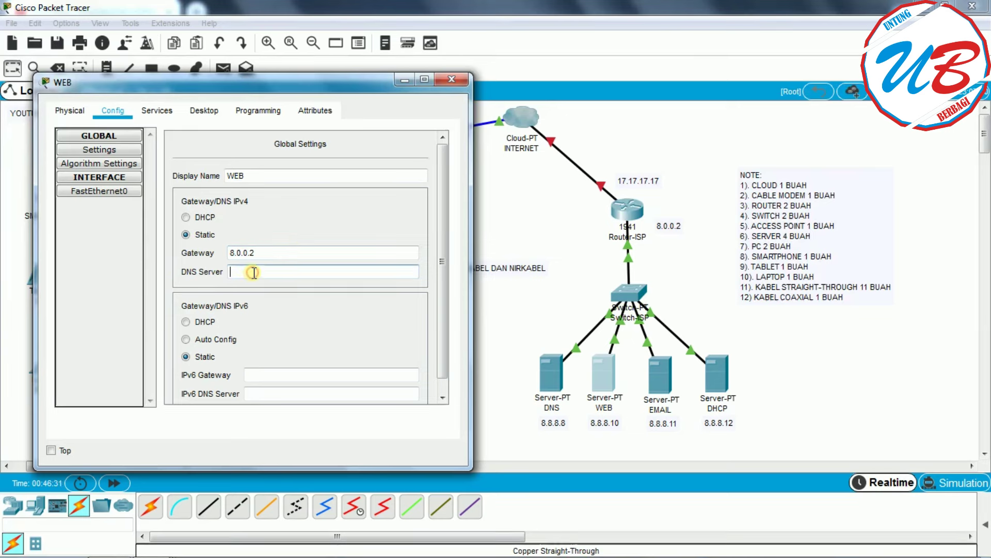
type("8.8.8")
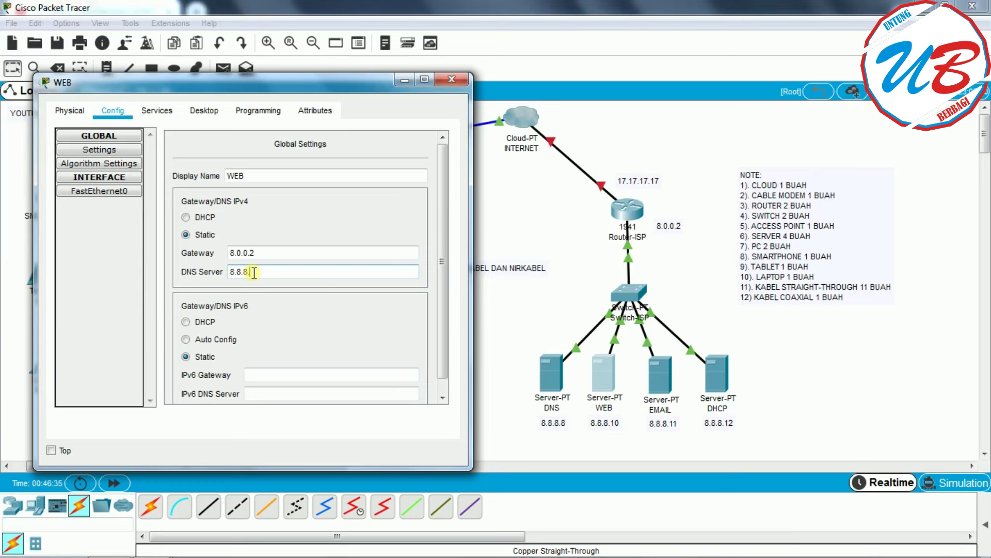
type(".8")
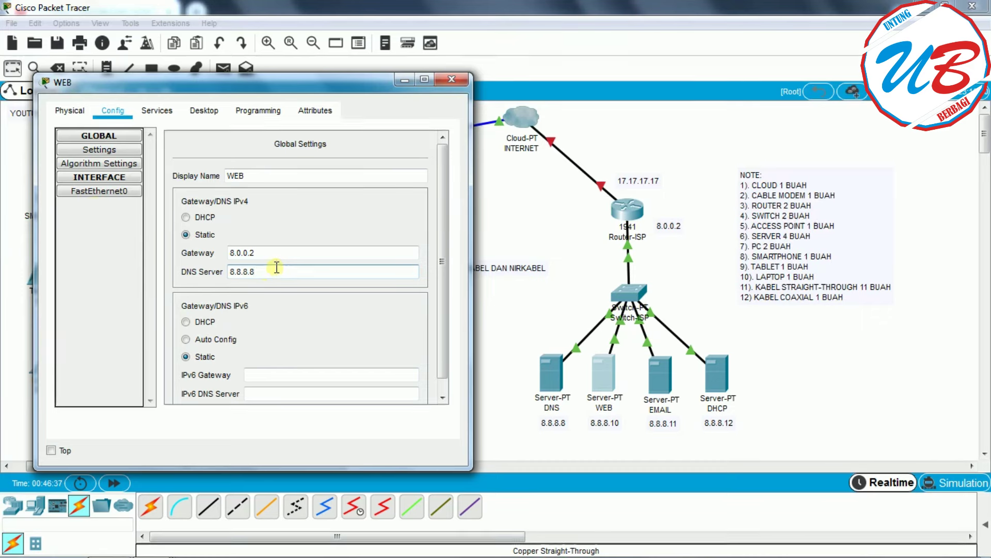
- Set the WEB server's FastEthernet0 to 8.8.8.10 with mask 255.0.0.0
left_click(95, 195)
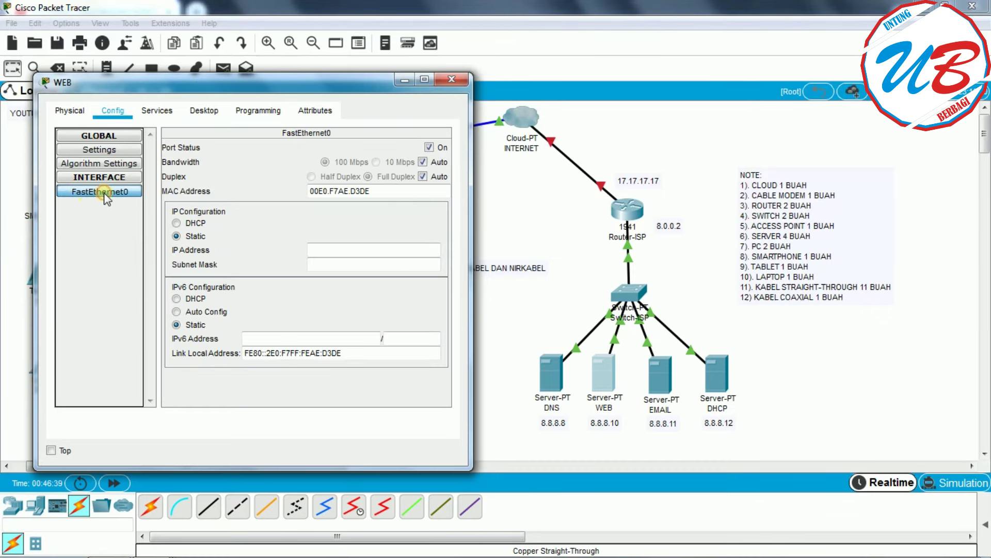
left_click(351, 257)
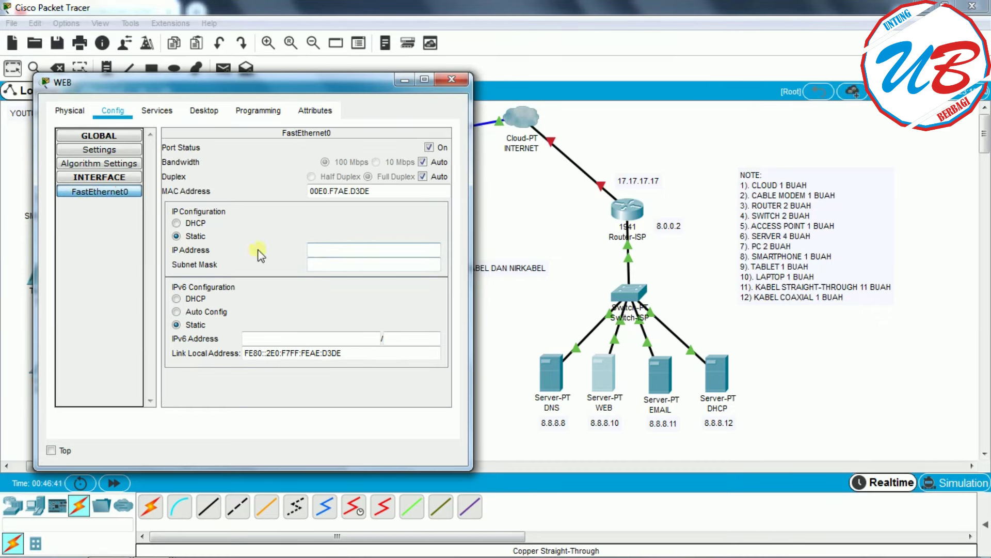
left_click(346, 250)
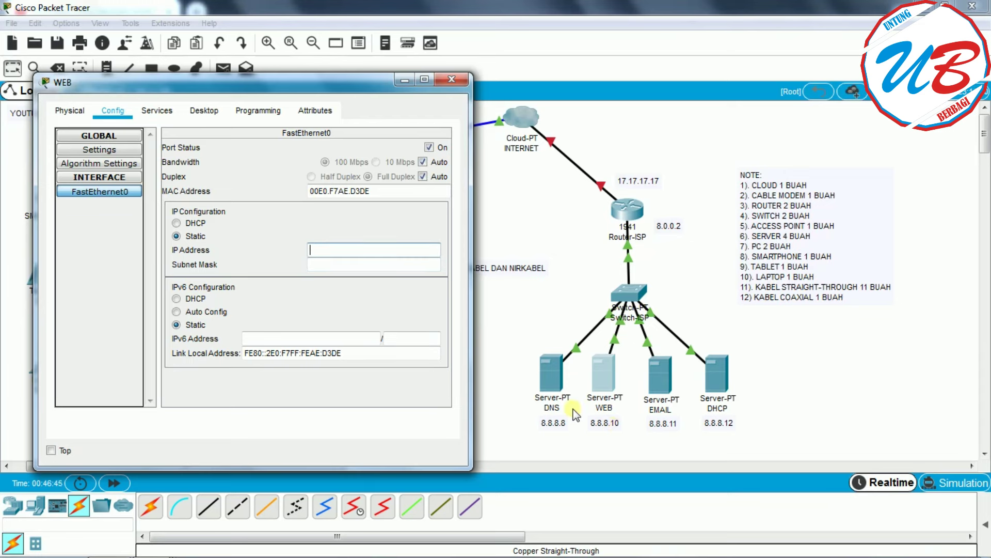
type("8.8.")
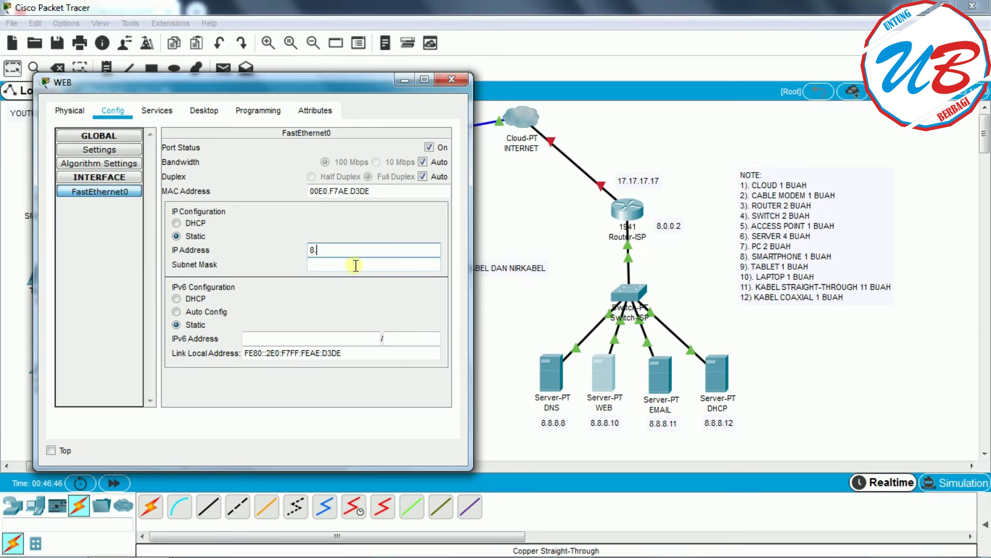
type("8.10")
left_click(363, 265)
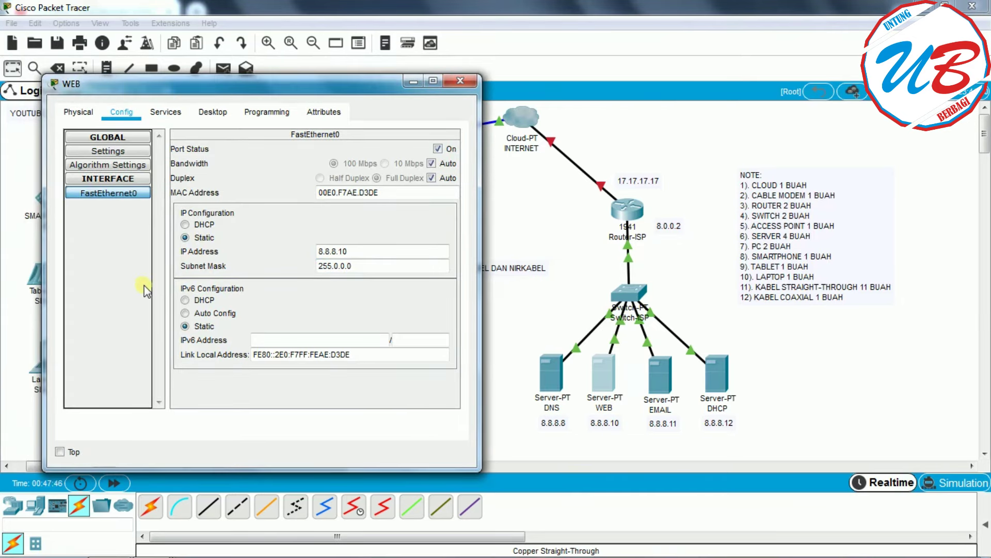
left_click(171, 112)
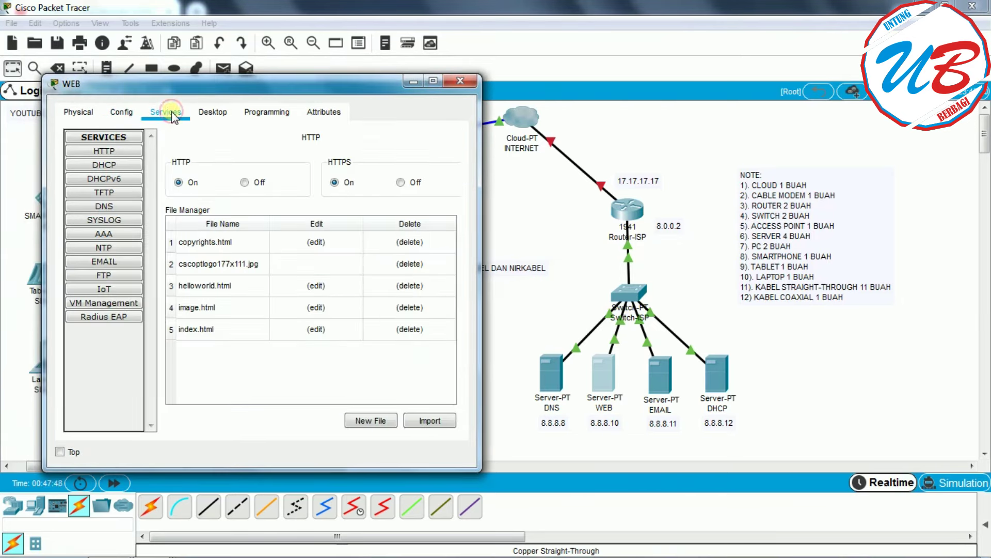
- In index.html, change the heading to SMK MW and the greeting to SELAMAT DATANG DI SMK MW
left_click(120, 152)
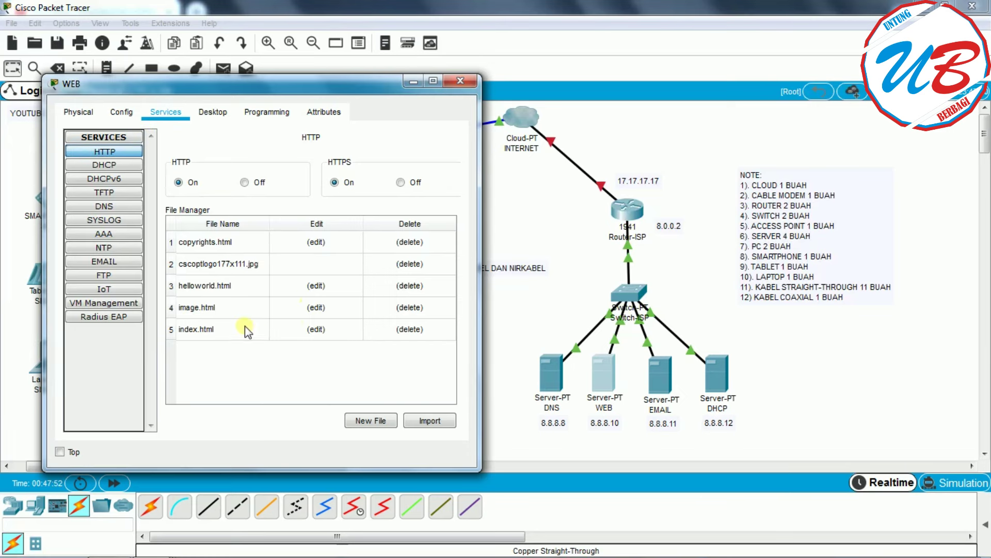
left_click(316, 329)
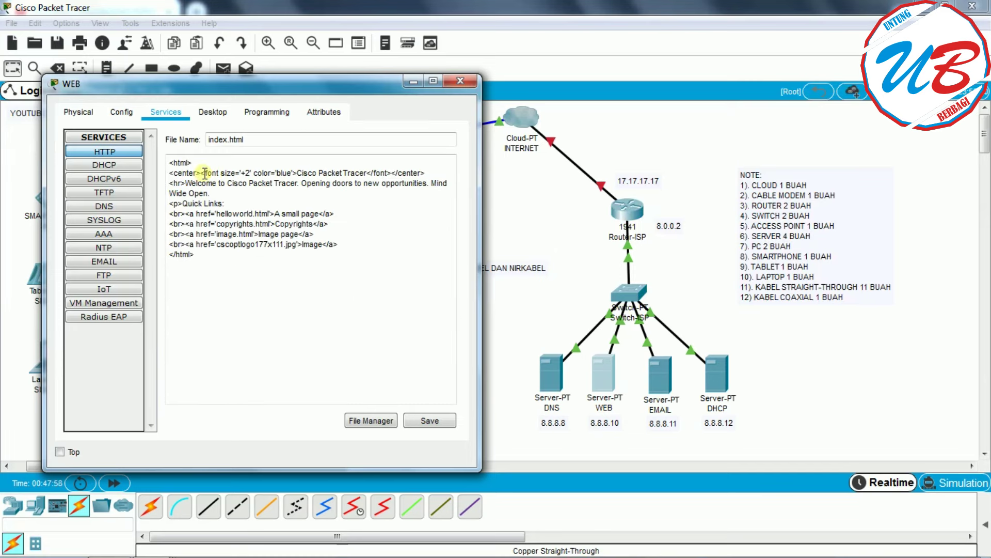
left_click_drag(298, 172, 370, 173)
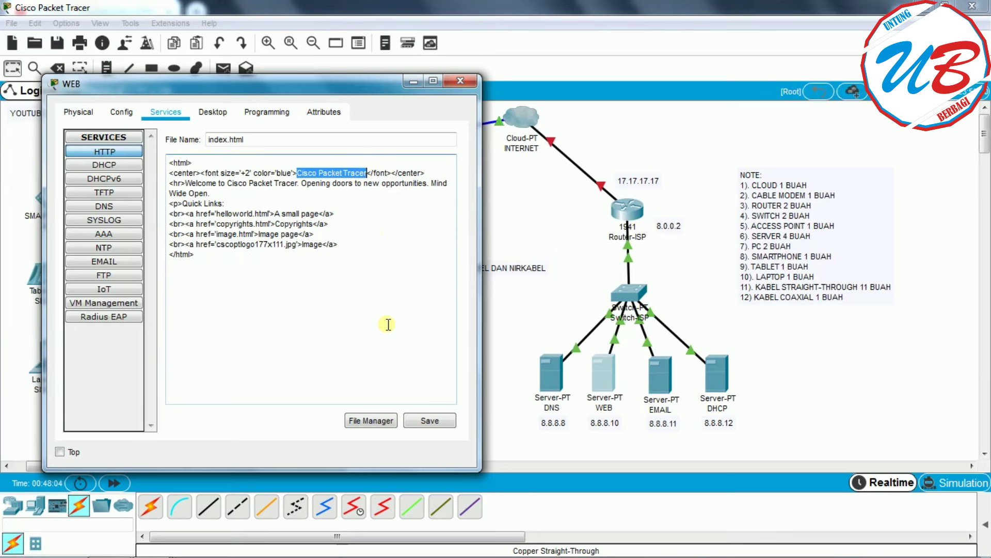
type("SMK ")
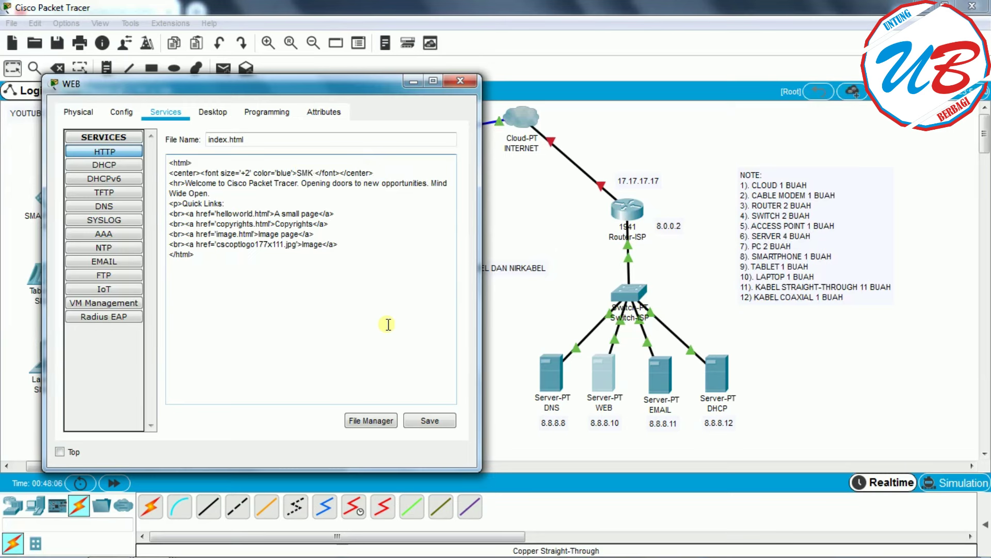
type("MW")
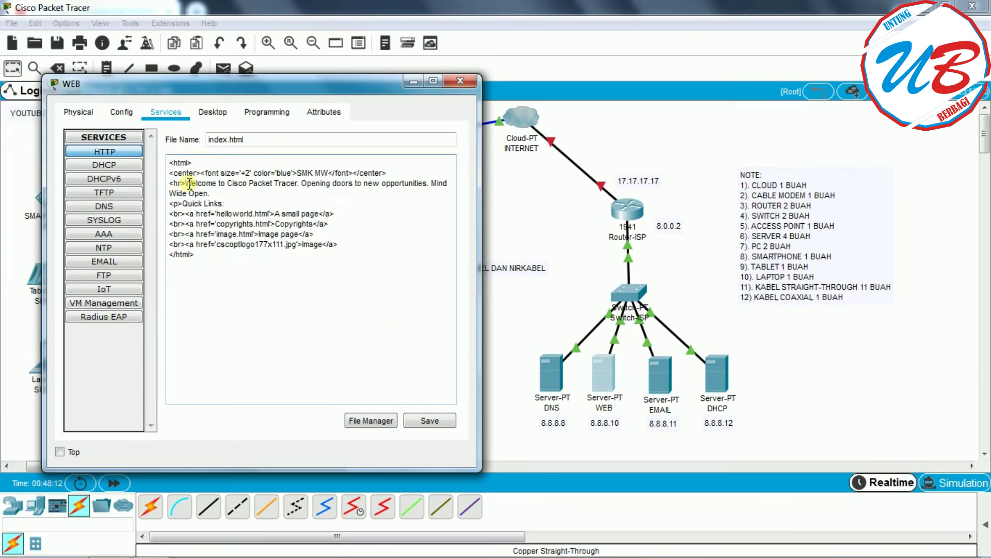
left_click_drag(186, 183, 217, 193)
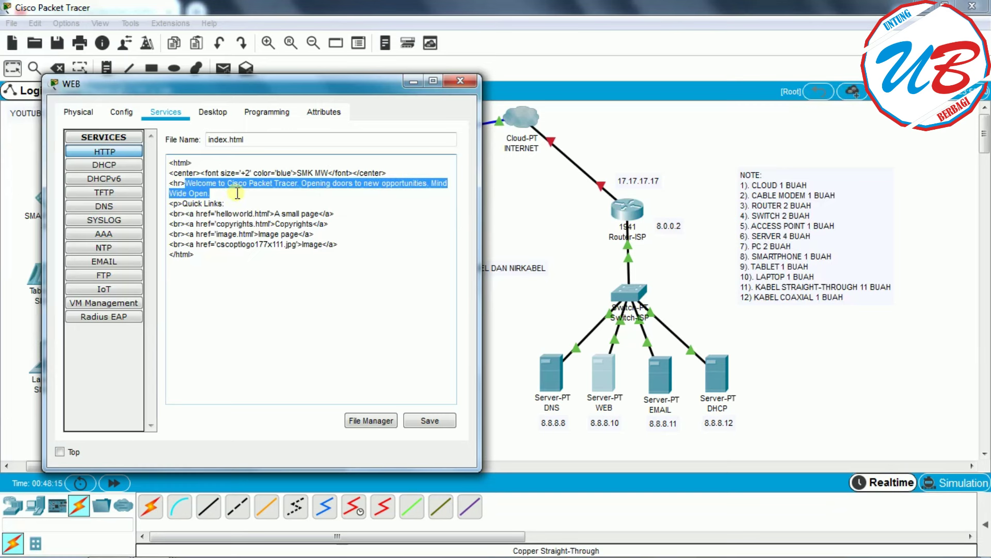
type("SELLAM")
key("BackSpace")
key("BackSpace")
key("BackSpace")
type("AMAT DATANG")
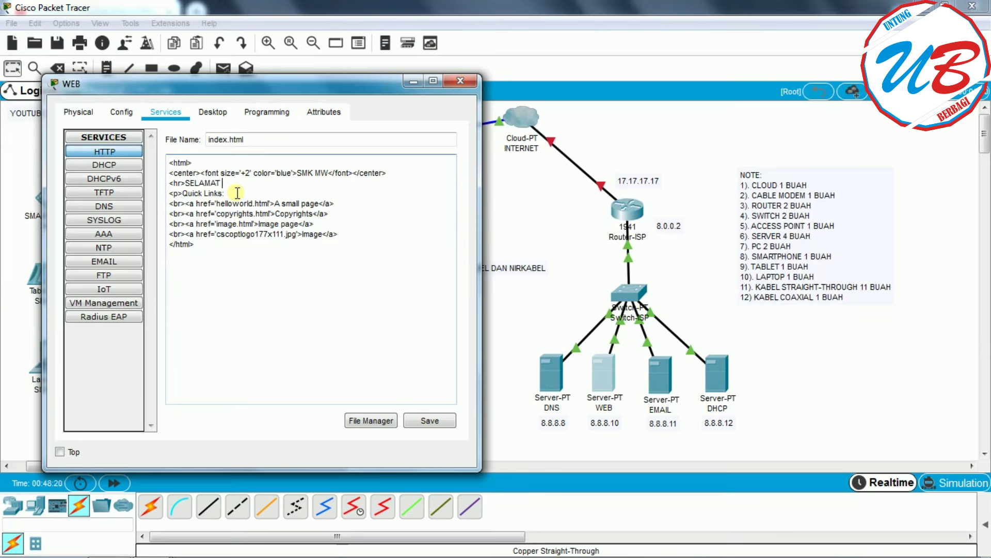
type(" DI SMK MW")
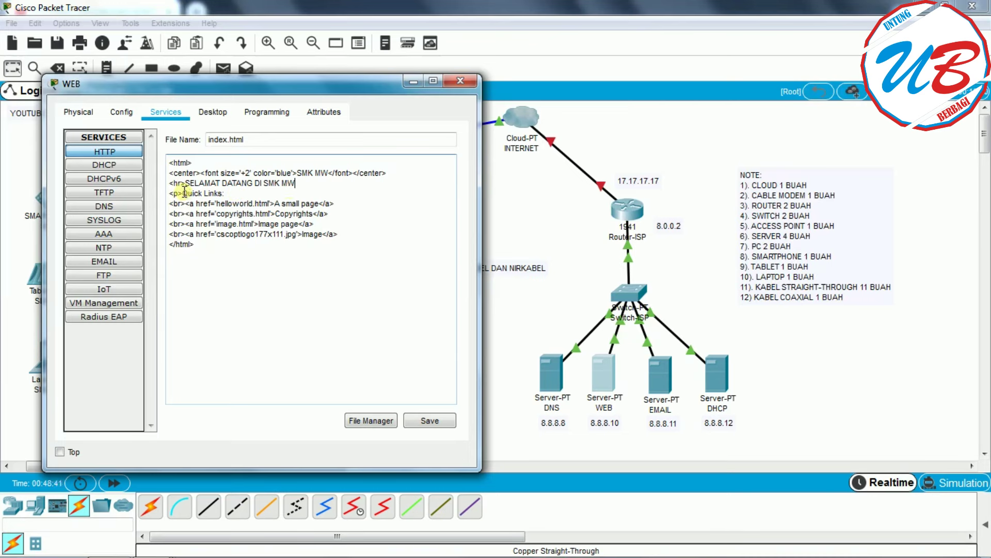
- Replace Quick Links with HALAMAN UTAMA: and save index.html, overwriting the old file
left_click_drag(183, 192, 223, 193)
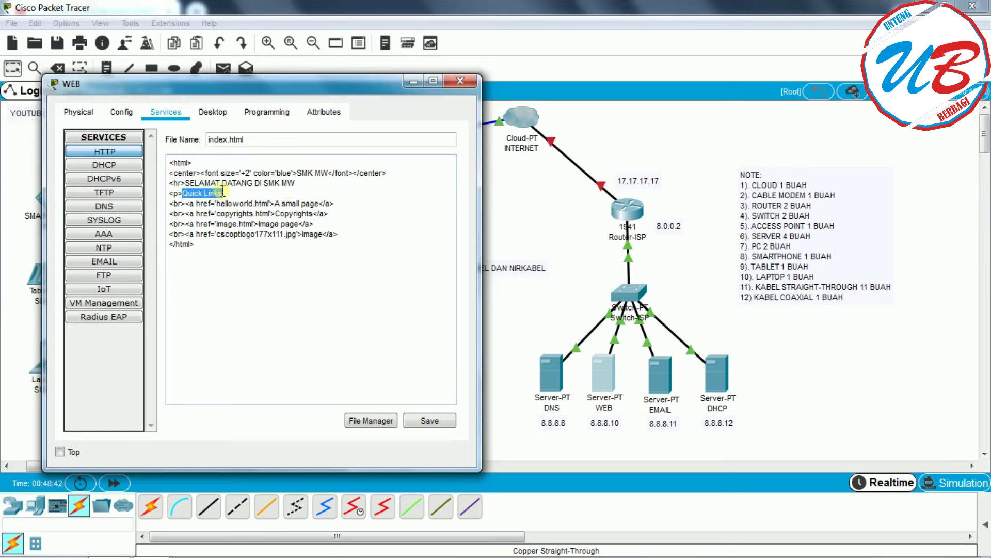
type("HALAMAN")
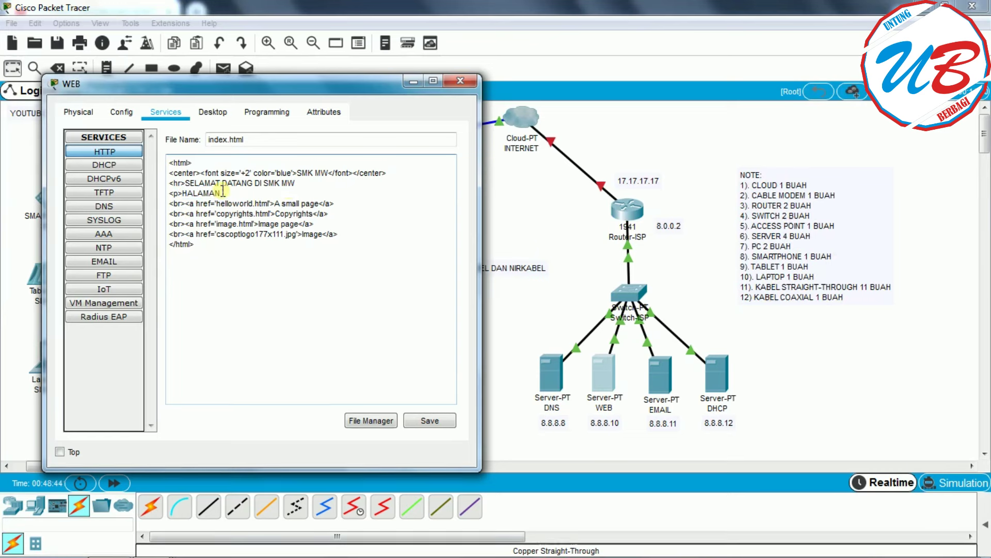
type(" UTAMA:")
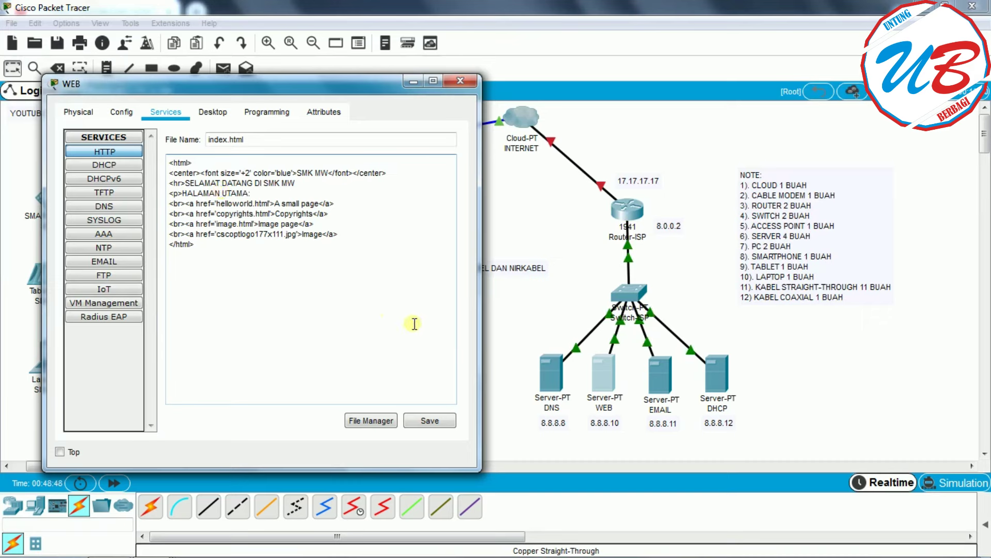
left_click(437, 421)
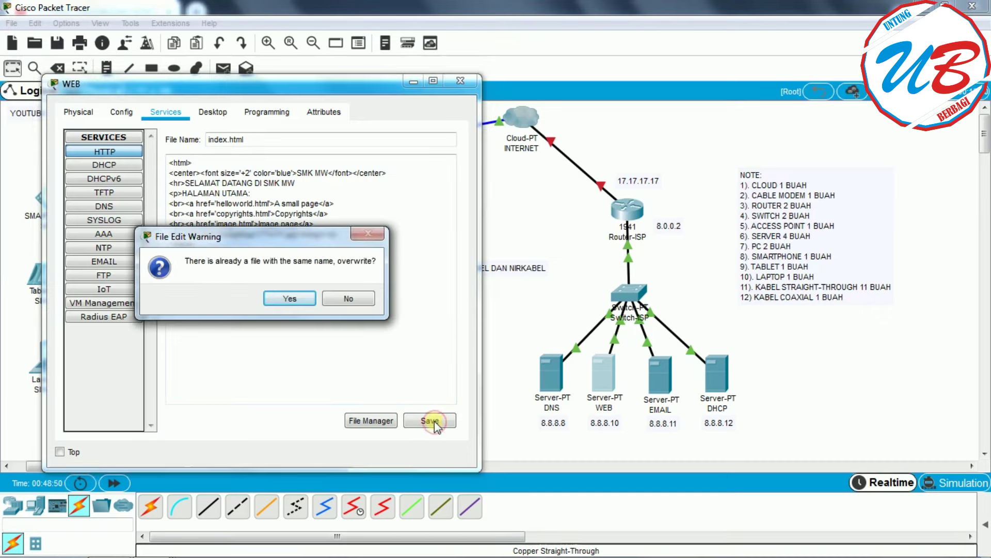
left_click(286, 300)
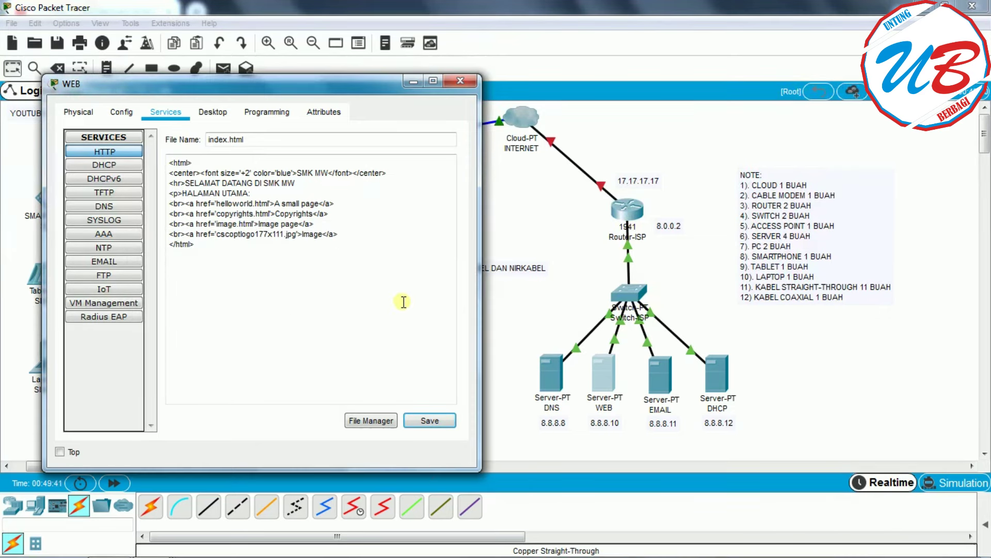
- Close the WEB server and give the EMAIL server gateway 8.0.0.2 and DNS 8.8.8.8
left_click(462, 79)
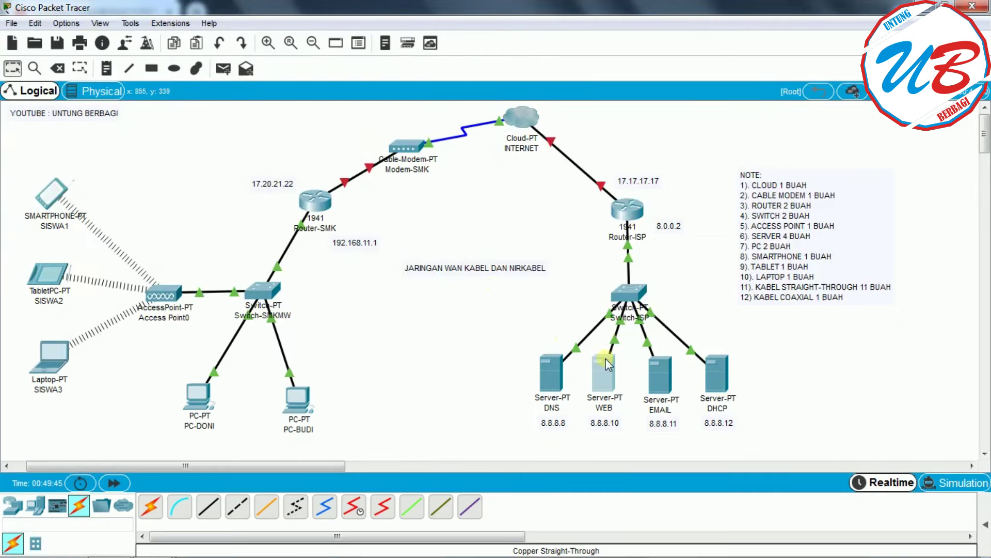
left_click(658, 373)
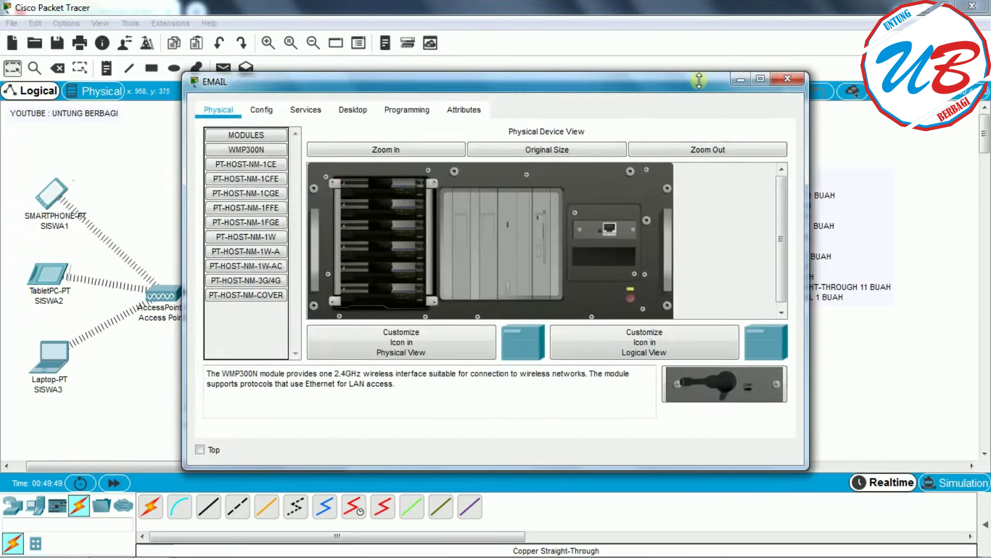
double_click(731, 91)
left_click(163, 105)
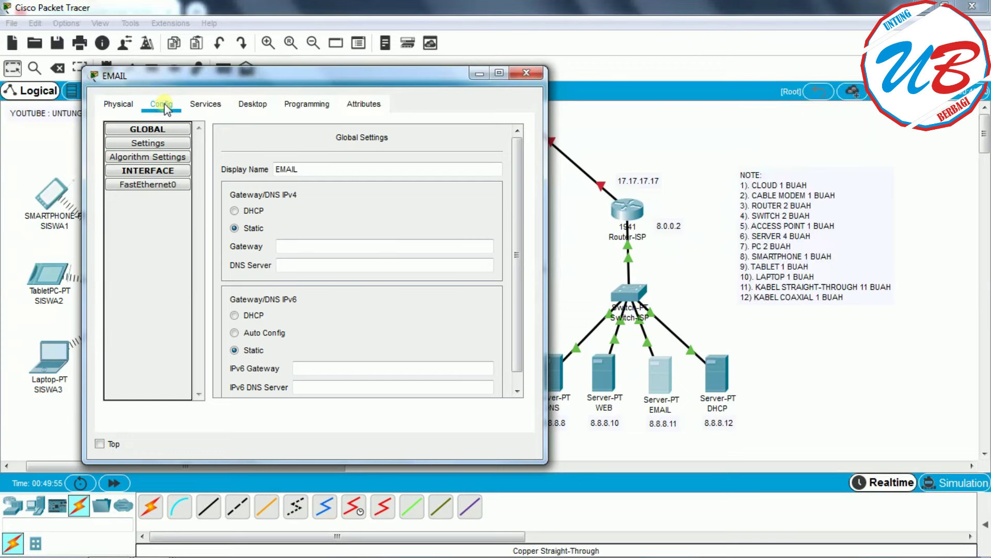
left_click(173, 128)
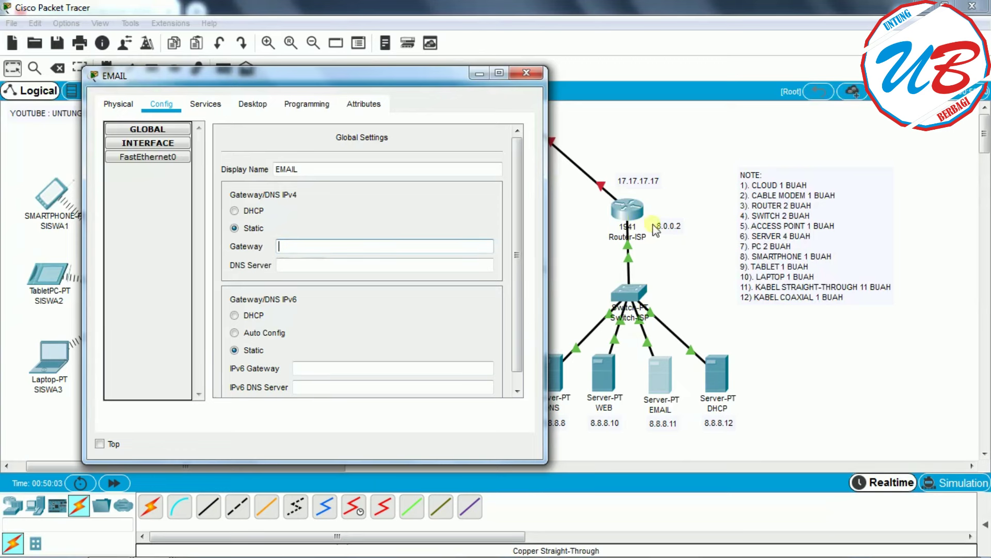
type("8.0.0.2")
left_click(299, 268)
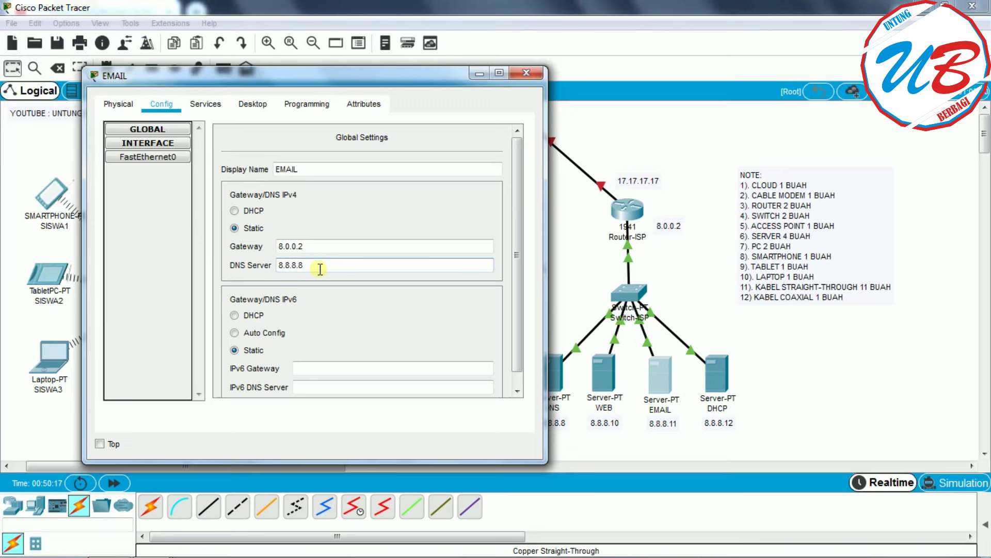
- Set the EMAIL server's FastEthernet0 to 8.8.8.11 with mask 255.0.0.0
left_click(155, 159)
left_click(161, 157)
left_click(400, 244)
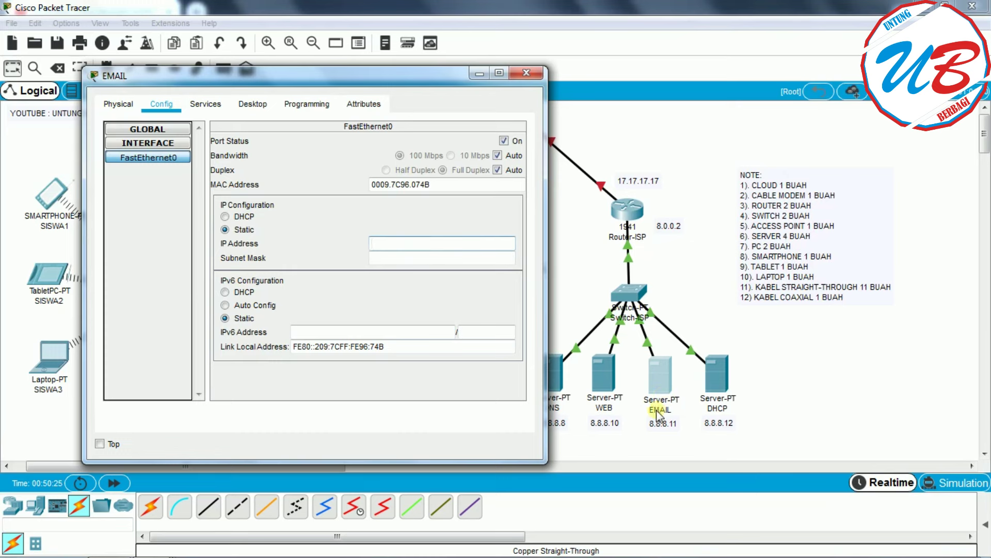
type("8.8.8.11")
left_click(406, 259)
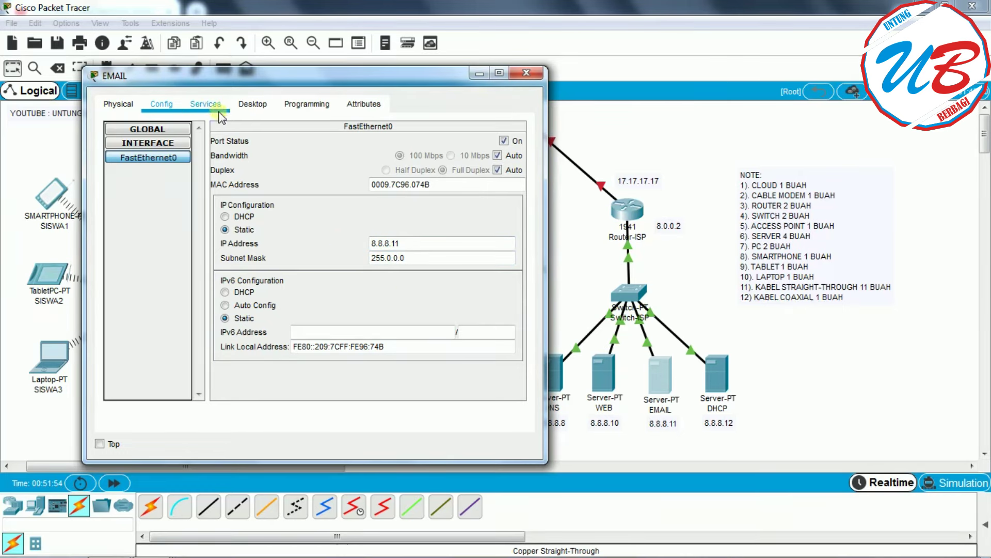
left_click(211, 103)
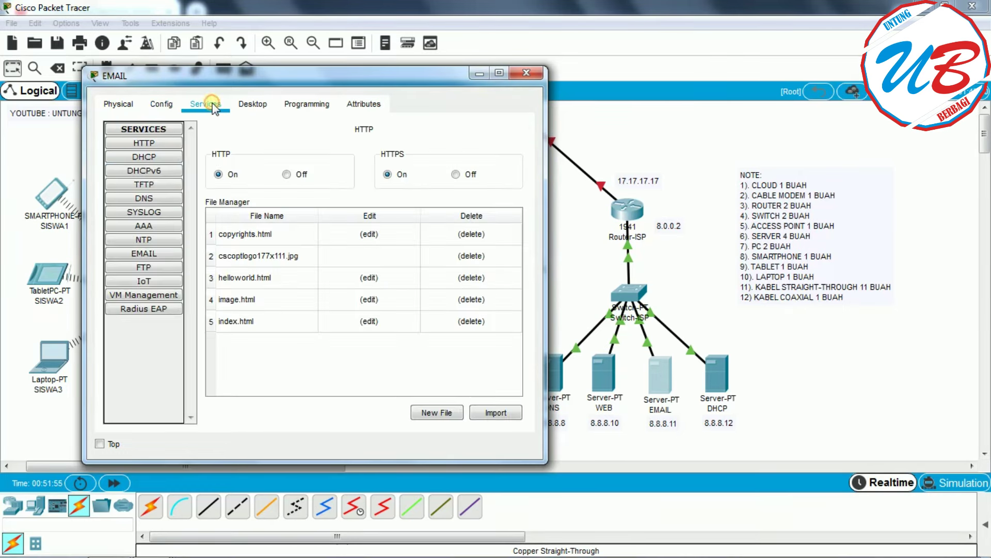
- Set the EMAIL service's domain name to smkmw.sch.id
left_click(161, 256)
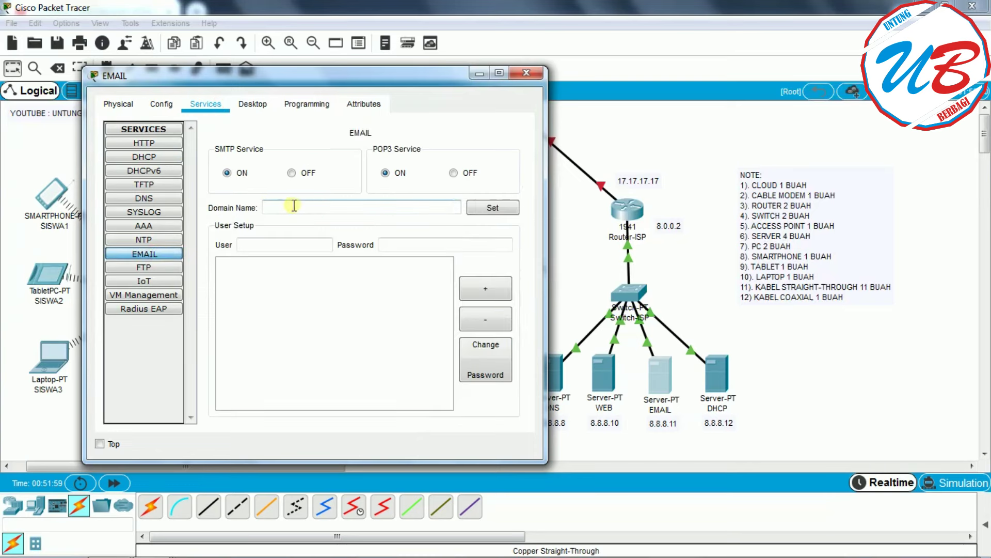
left_click(301, 207)
type("h.id")
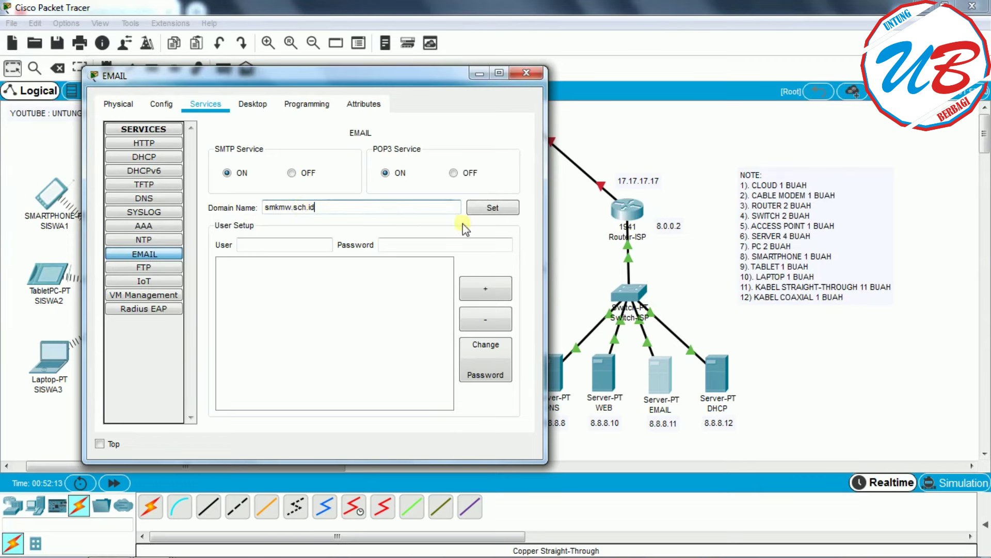
left_click(500, 208)
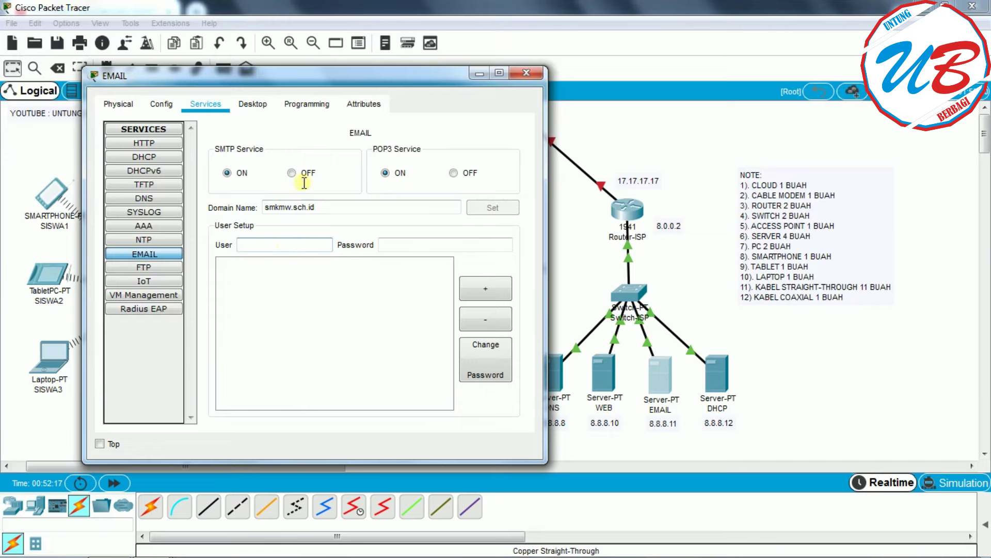
left_click_drag(256, 80, 576, 77)
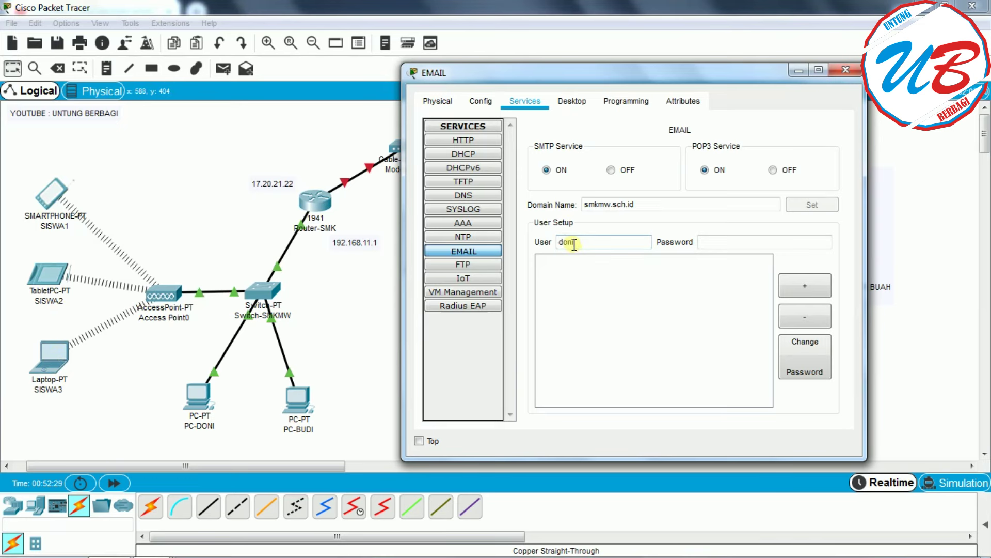
- Add the mail accounts for the two PCs, each with its password
left_click(728, 243)
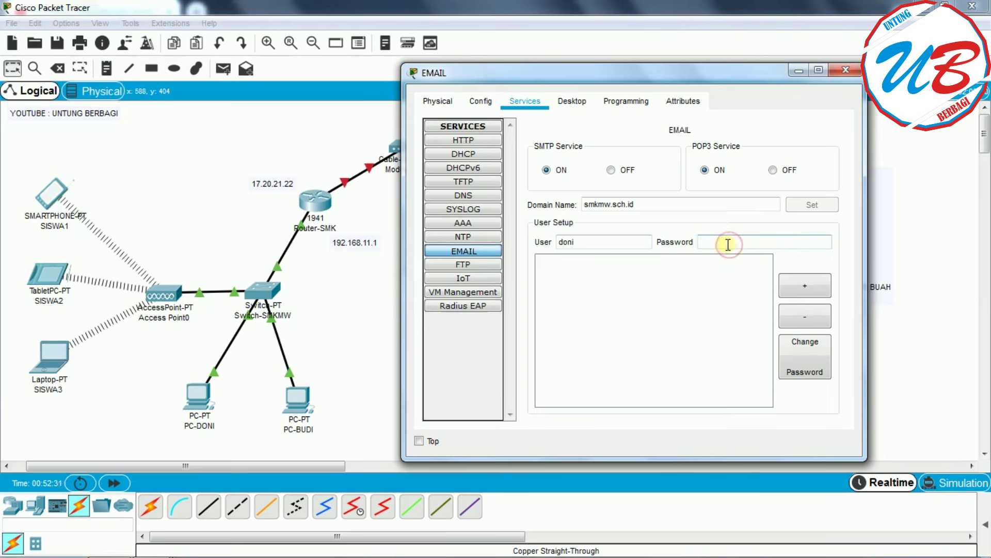
type("12345")
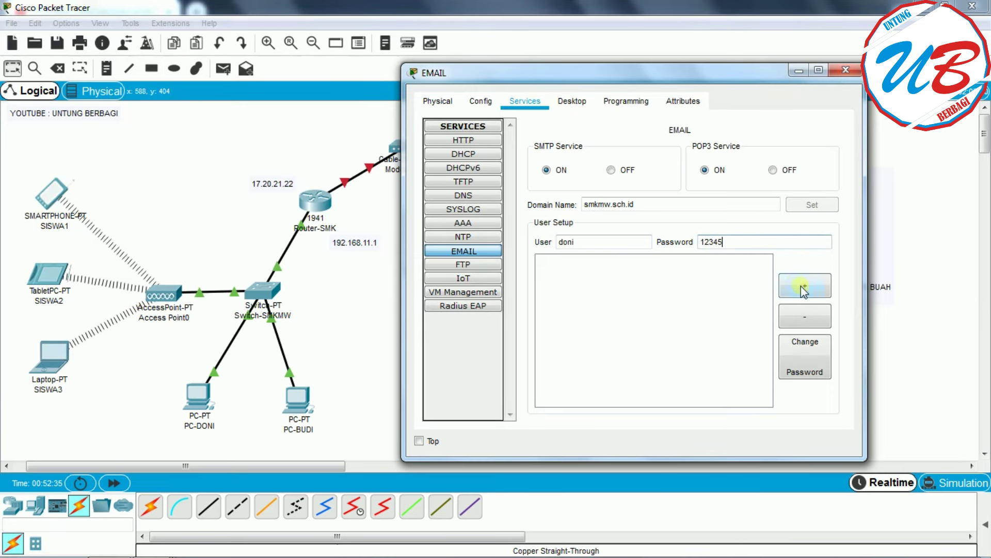
left_click(807, 287)
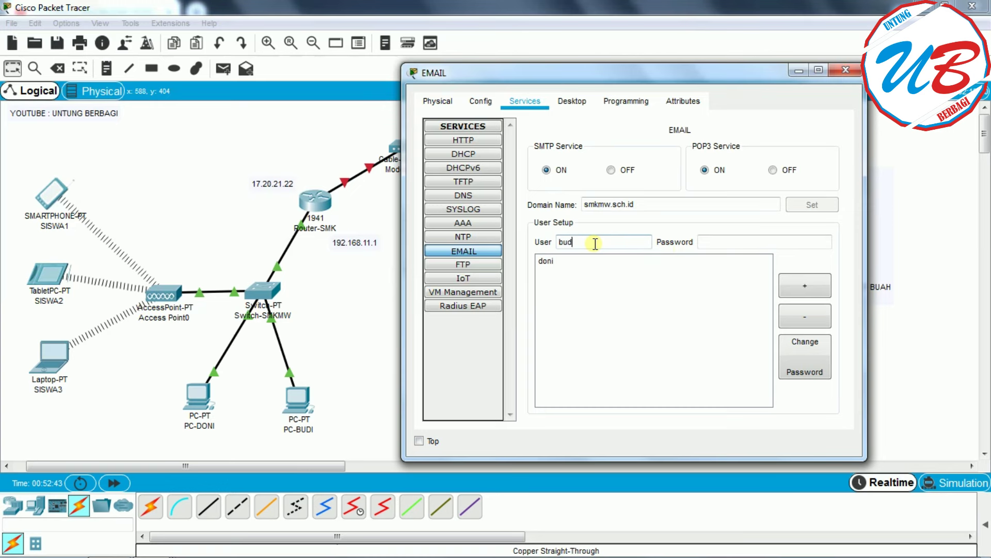
left_click(710, 241)
type("12345")
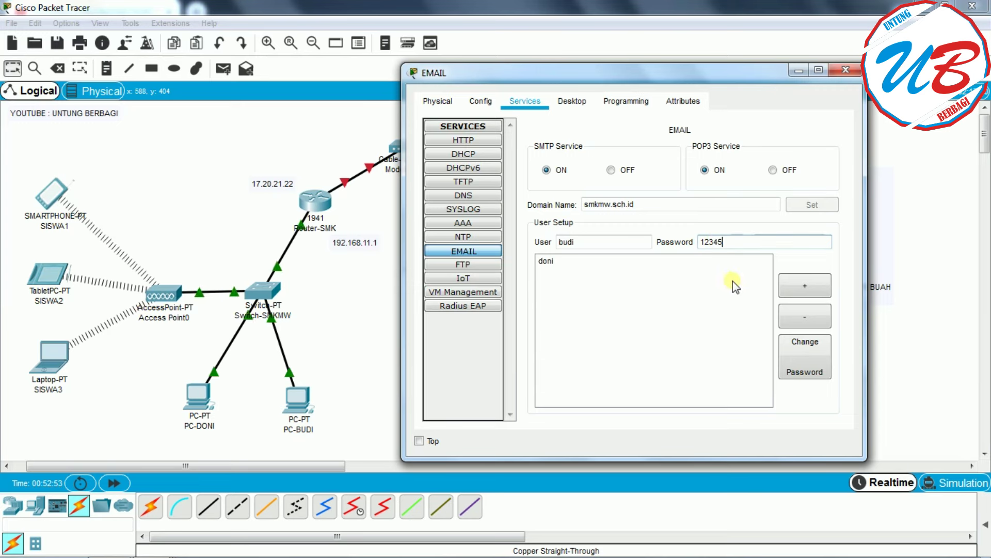
left_click(800, 290)
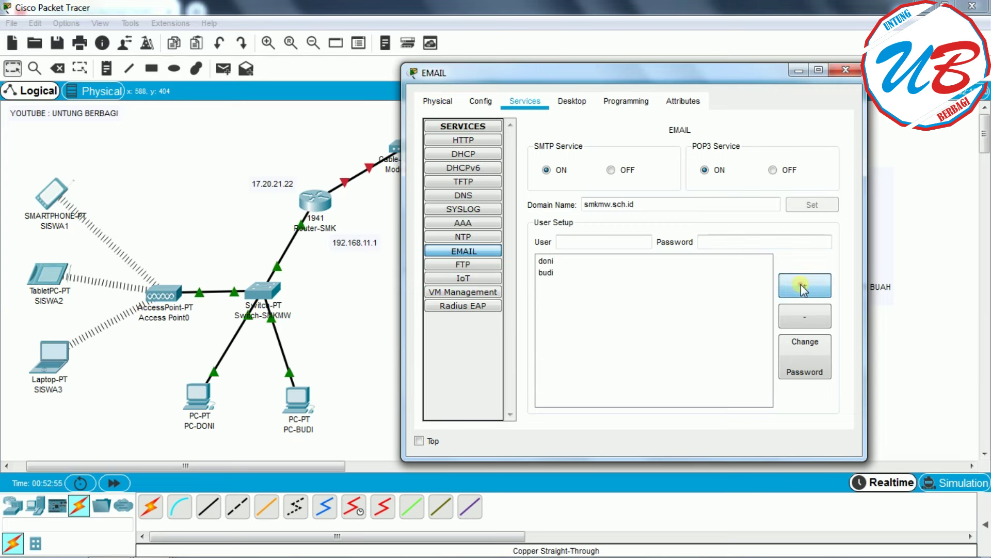
- Add the siswa1 account and the fourth student account with their passwords
left_click(604, 242)
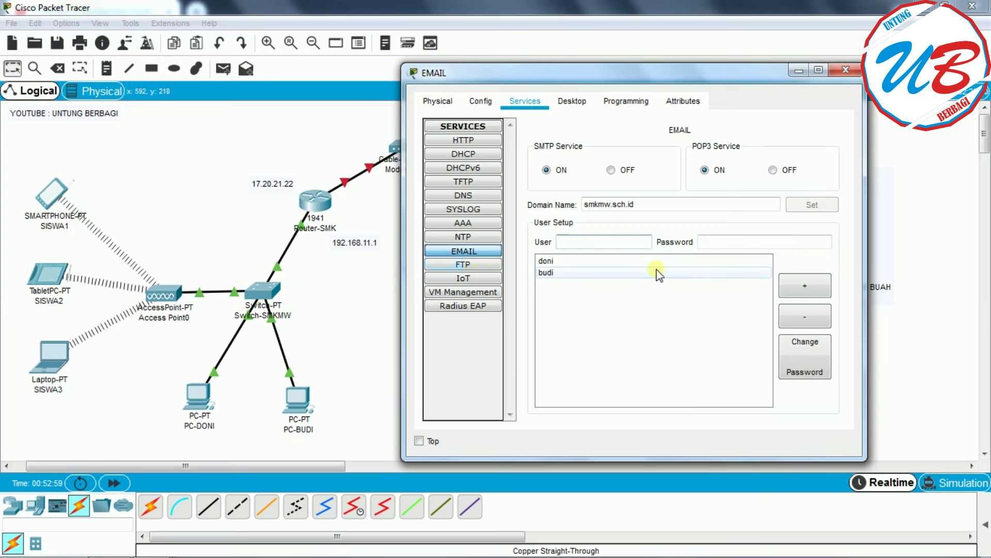
type("siswa1")
left_click(730, 242)
type("12345")
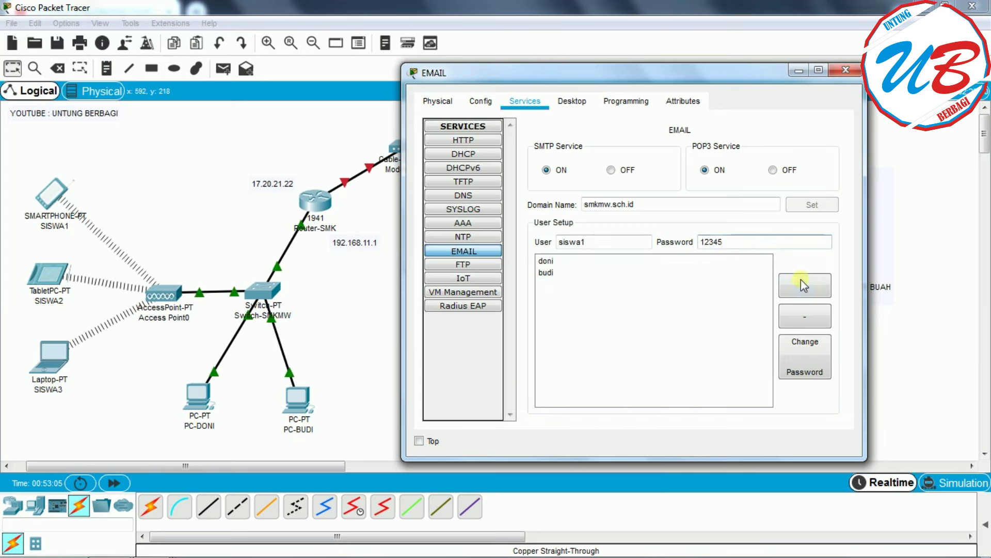
left_click(806, 286)
left_click(571, 241)
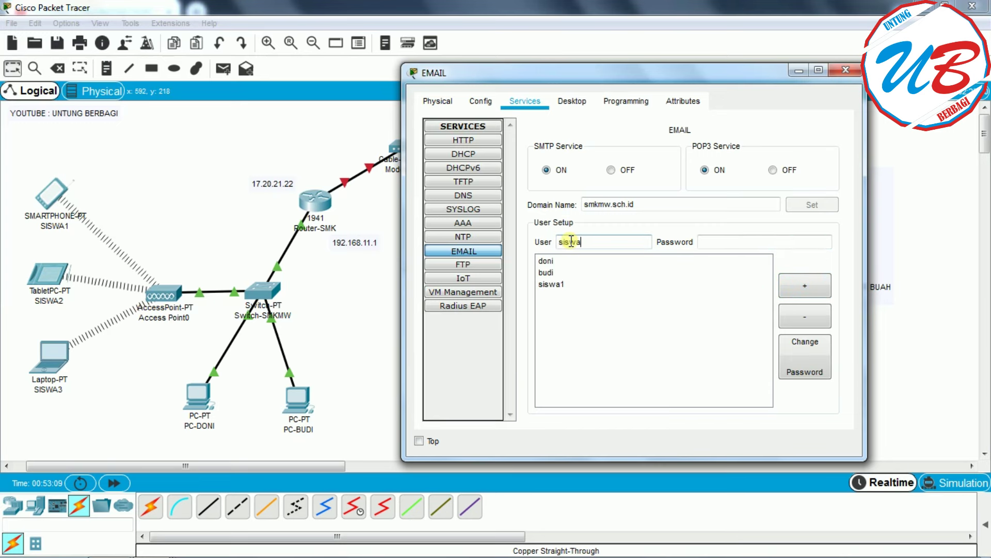
left_click(739, 241)
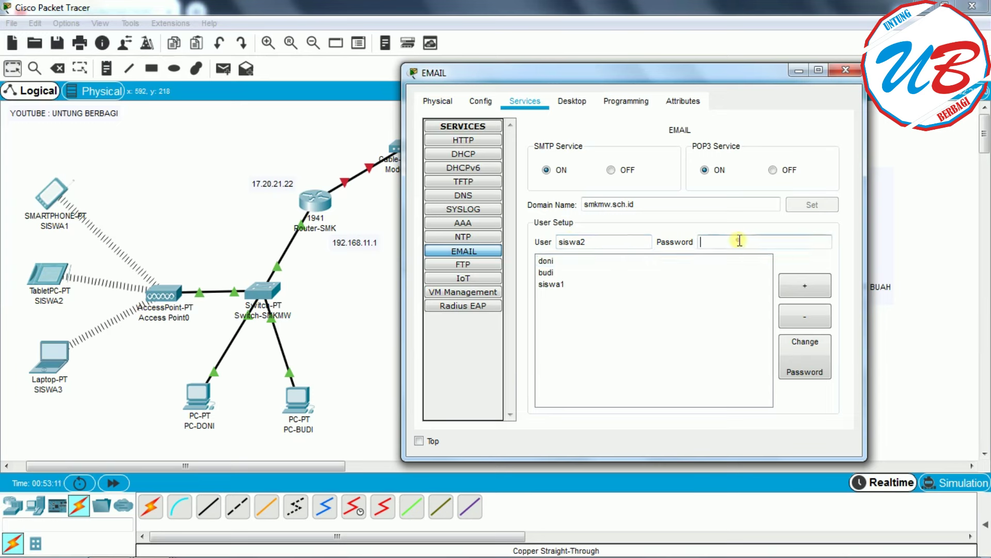
type("12345")
left_click(806, 286)
- Add the siswa3 account with its password and close the EMAIL server window
left_click(610, 242)
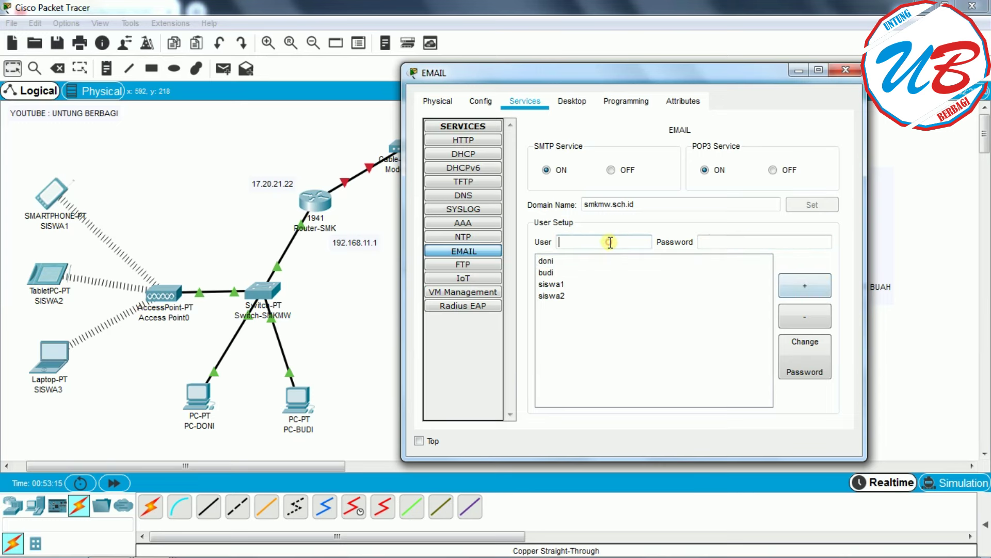
type("siswa3")
left_click(710, 241)
type("12345")
left_click(814, 283)
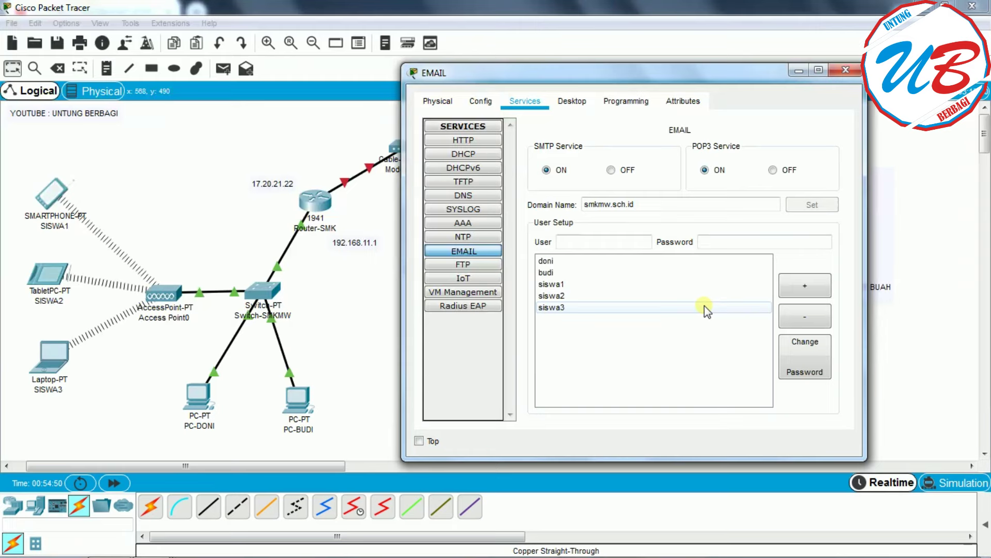
left_click(845, 71)
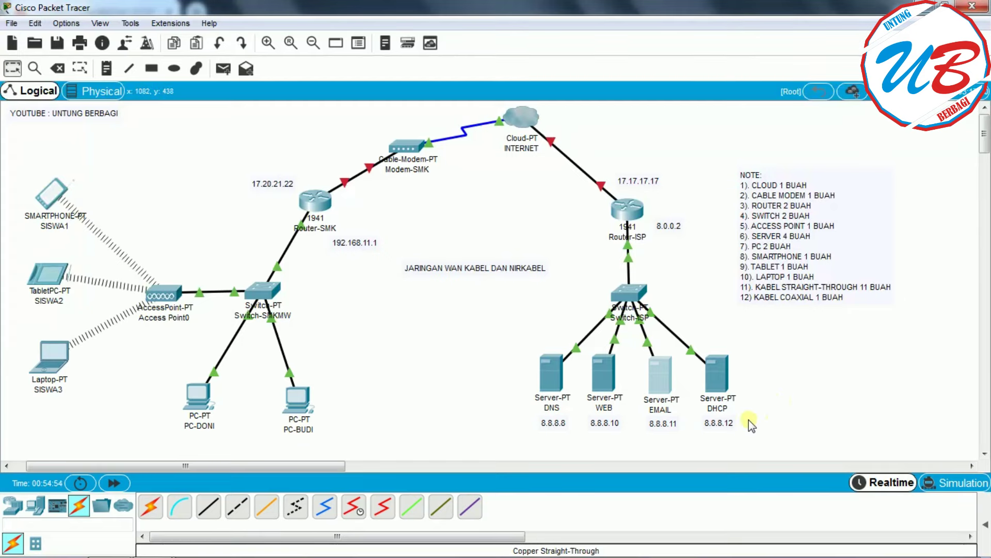
- Give the DHCP server gateway 8.0.0.2 and its DNS server address
left_click(719, 384)
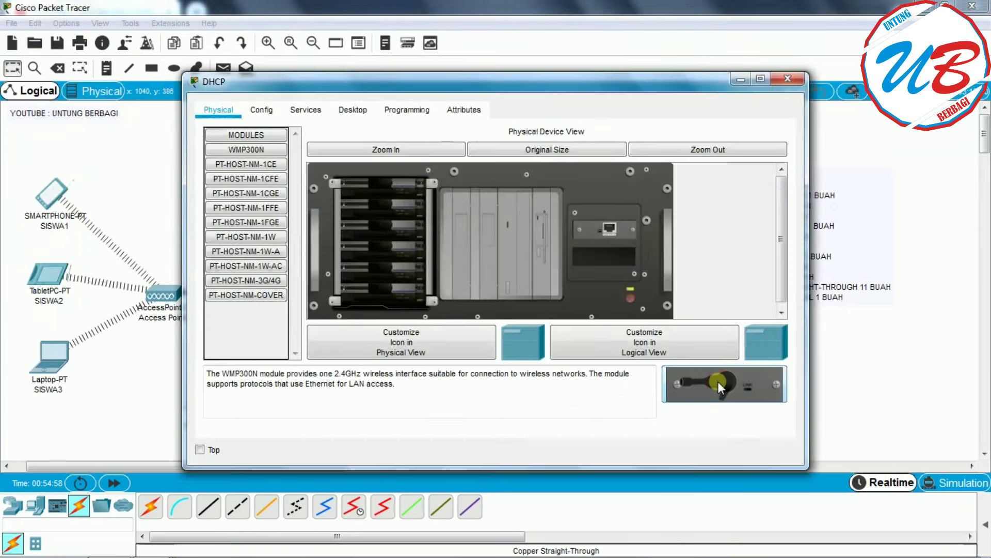
left_click(262, 109)
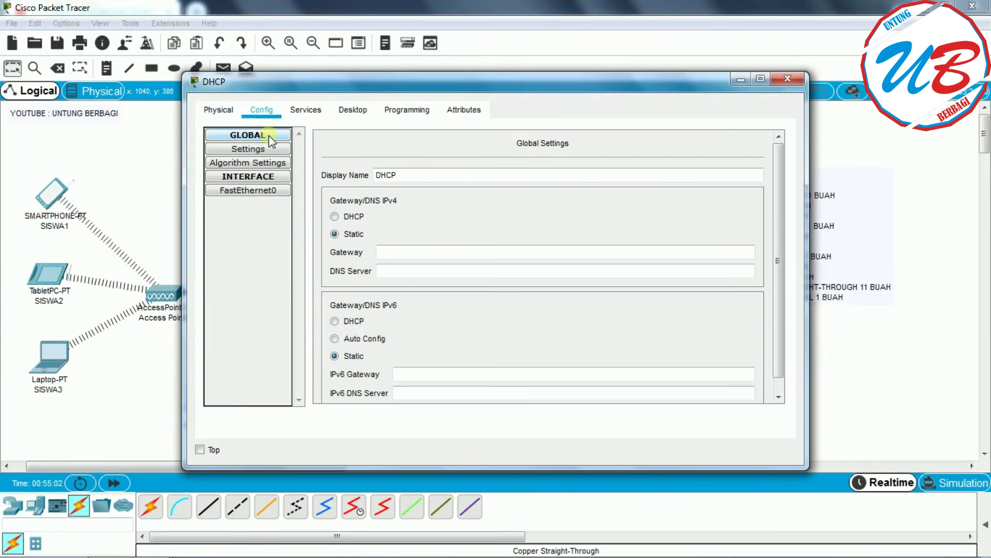
left_click(443, 255)
left_click_drag(808, 193, 598, 193)
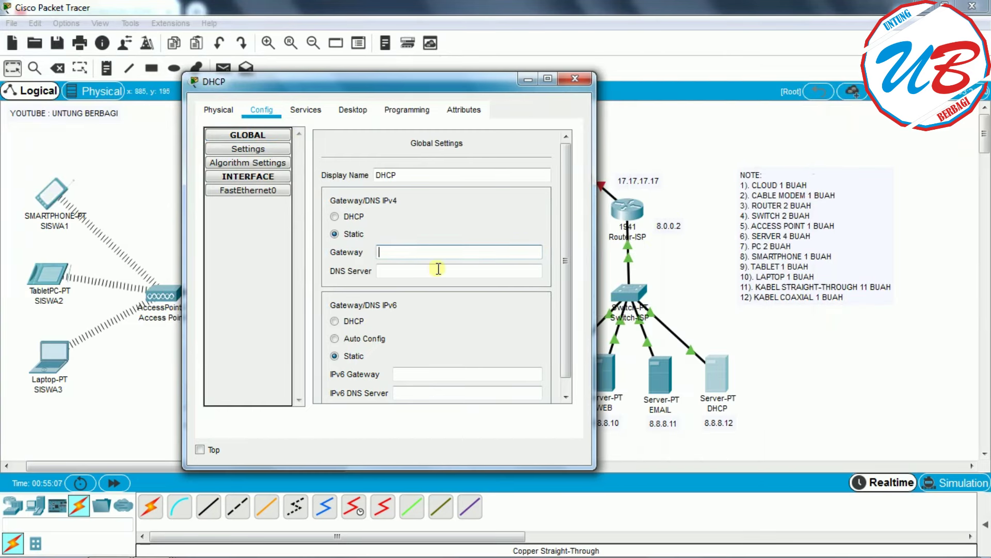
type("8.0.0.2")
left_click(402, 271)
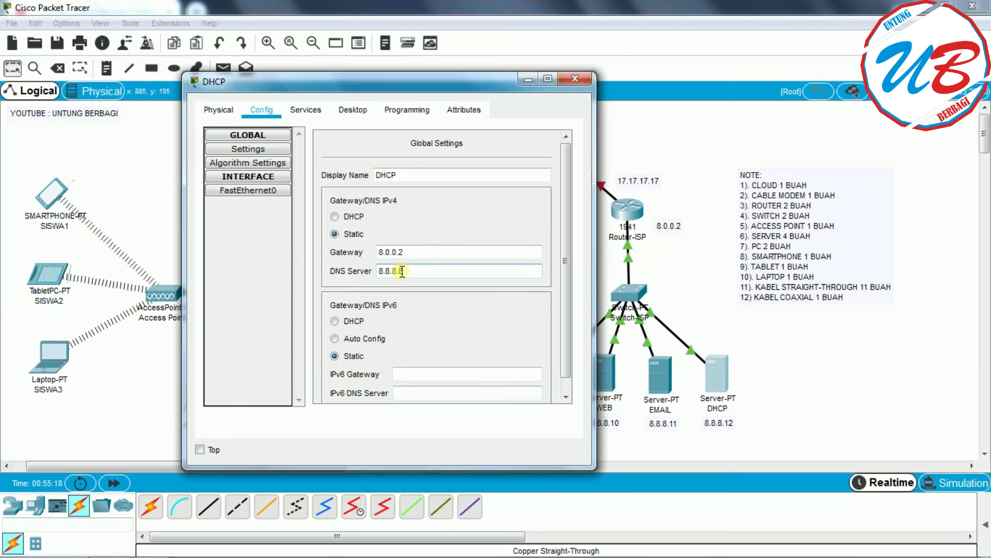
- Set the DHCP server's FastEthernet0 to 8.8.8.12 with mask 255.0.0.0
left_click(249, 190)
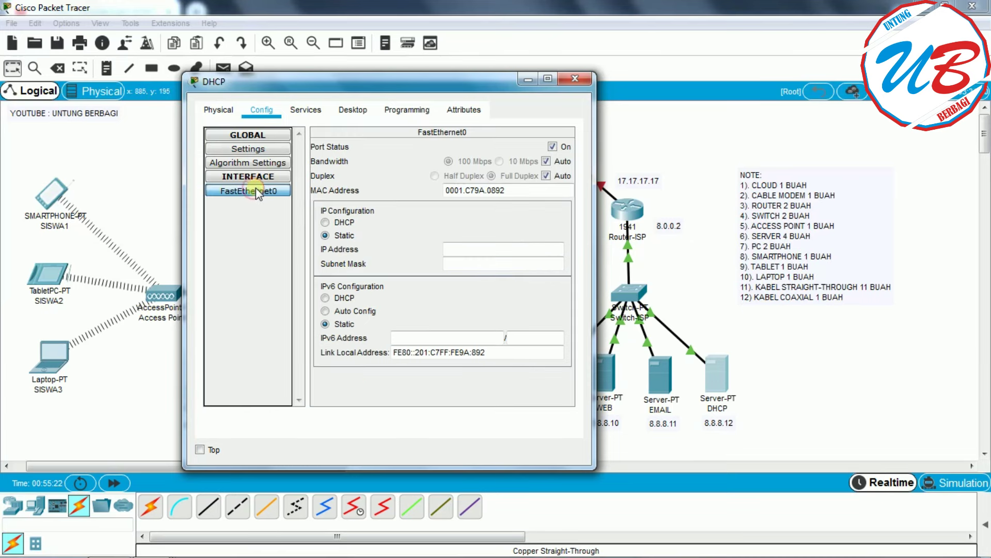
left_click(473, 249)
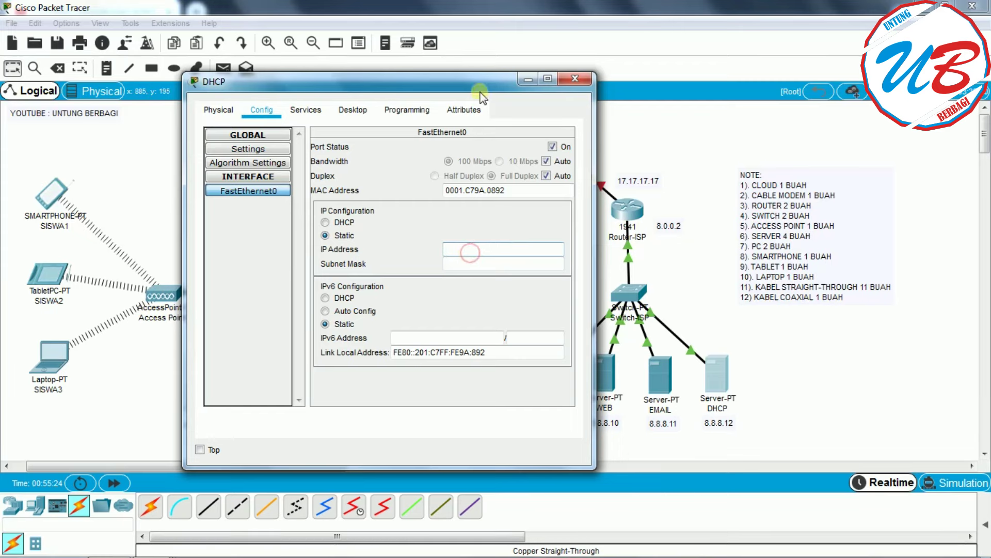
left_click_drag(469, 89, 383, 82)
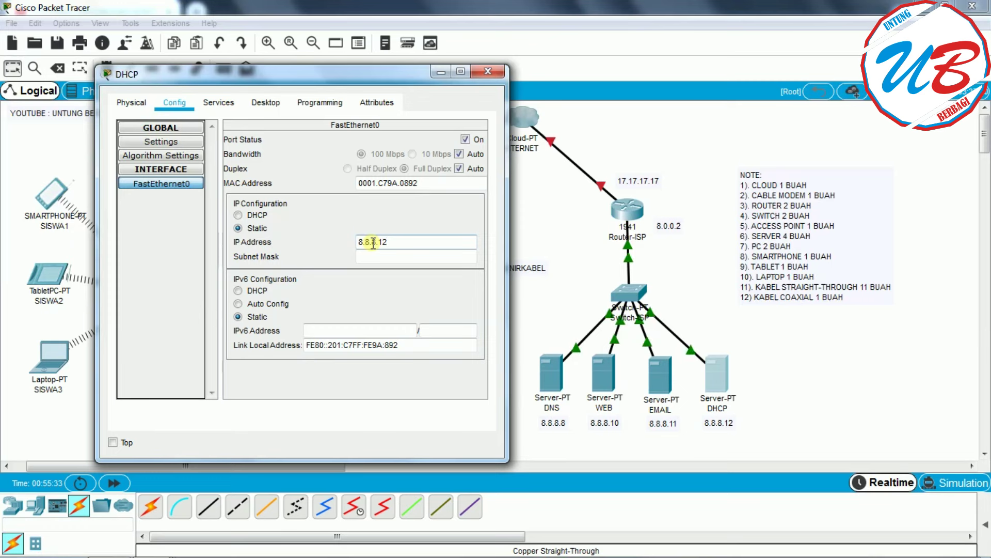
left_click(399, 256)
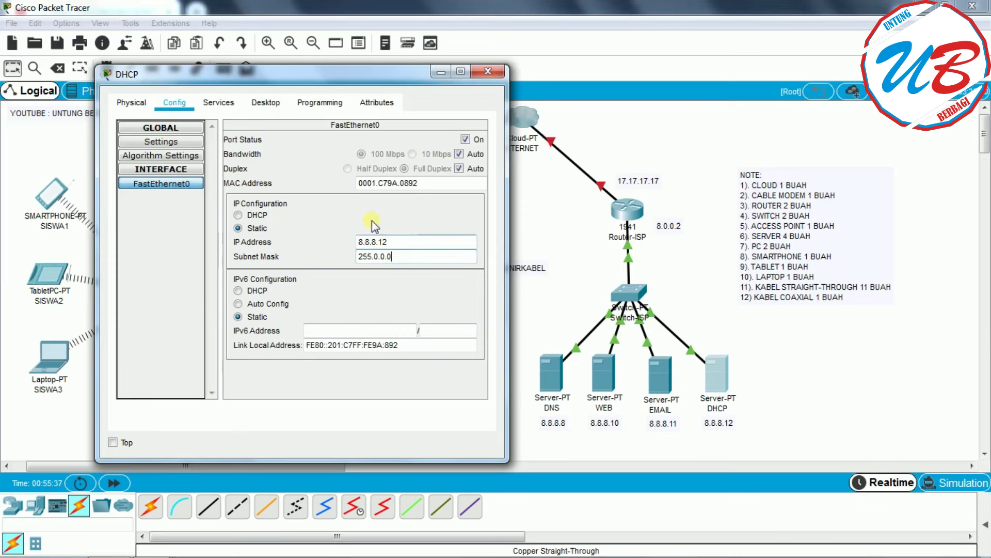
- Turn the DHCP service on, save serverPool, and open Router-SMK's command line
left_click(219, 103)
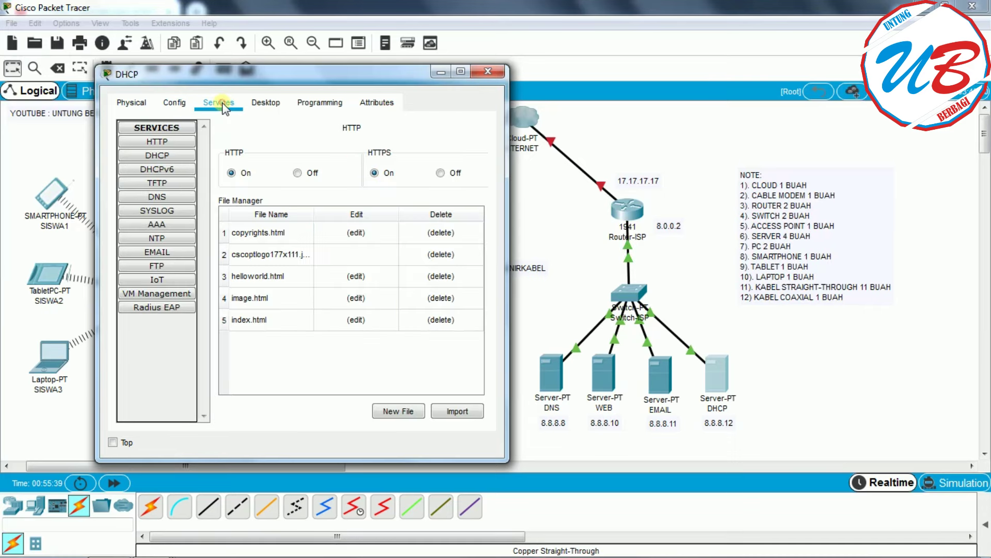
left_click(174, 156)
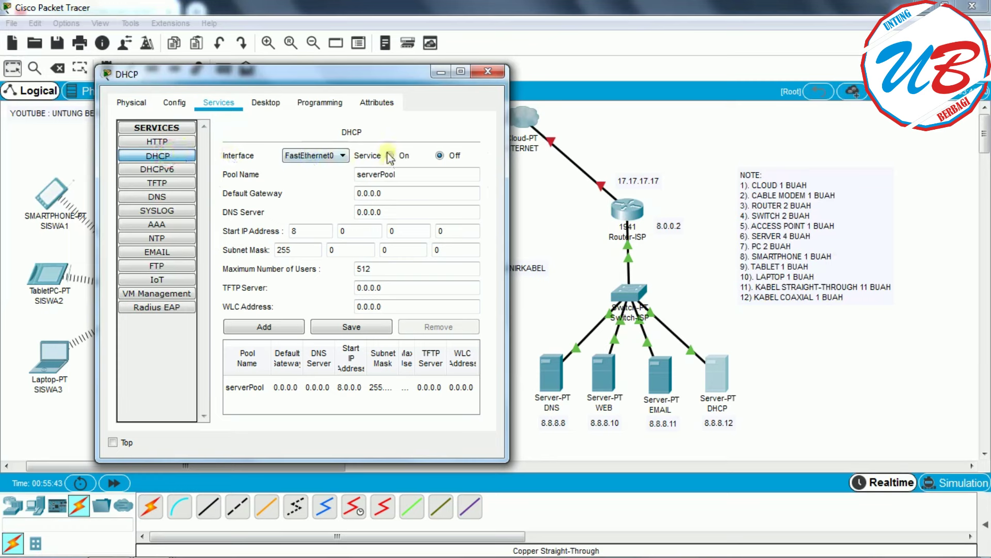
left_click(388, 156)
left_click(347, 326)
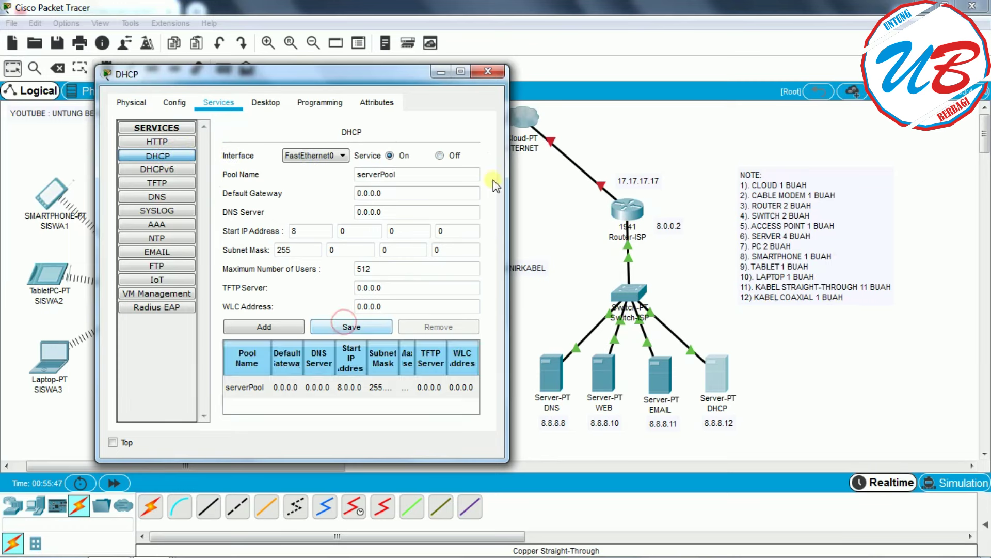
left_click(487, 72)
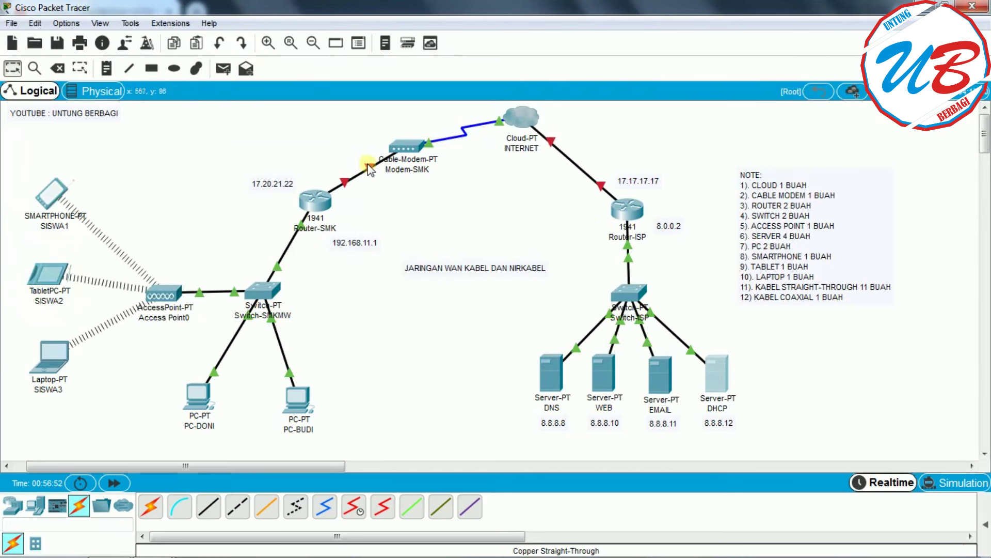
mouse_move(373, 172)
left_click(316, 203)
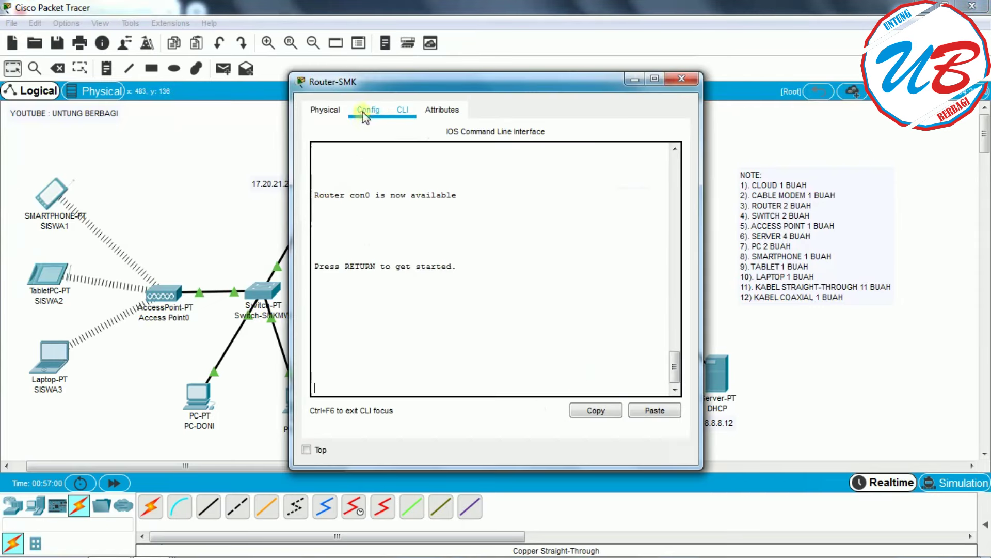
- Turn on Router-SMK's GigabitEthernet0/1 with IP 17.20.21.22 and mask 255.0.0.0
left_click(365, 112)
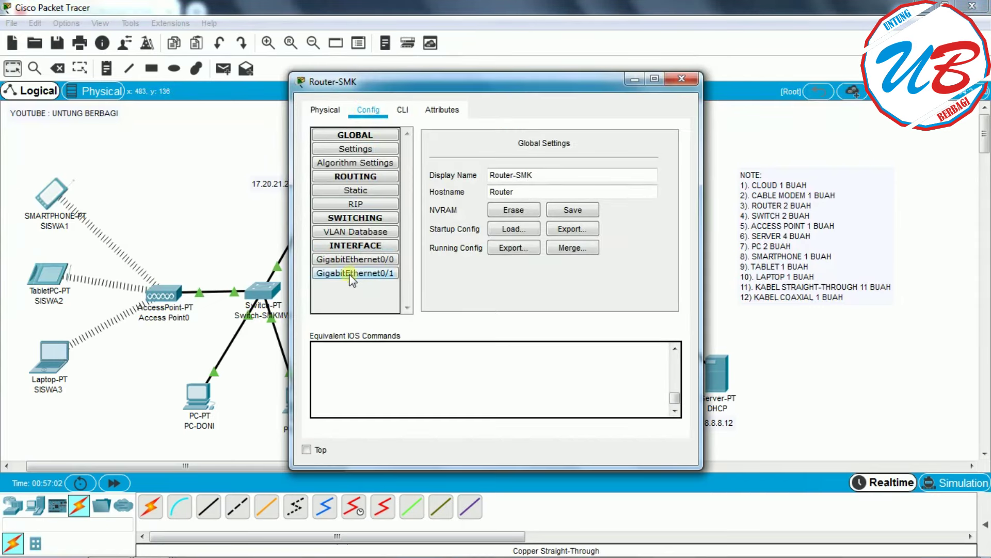
left_click(366, 275)
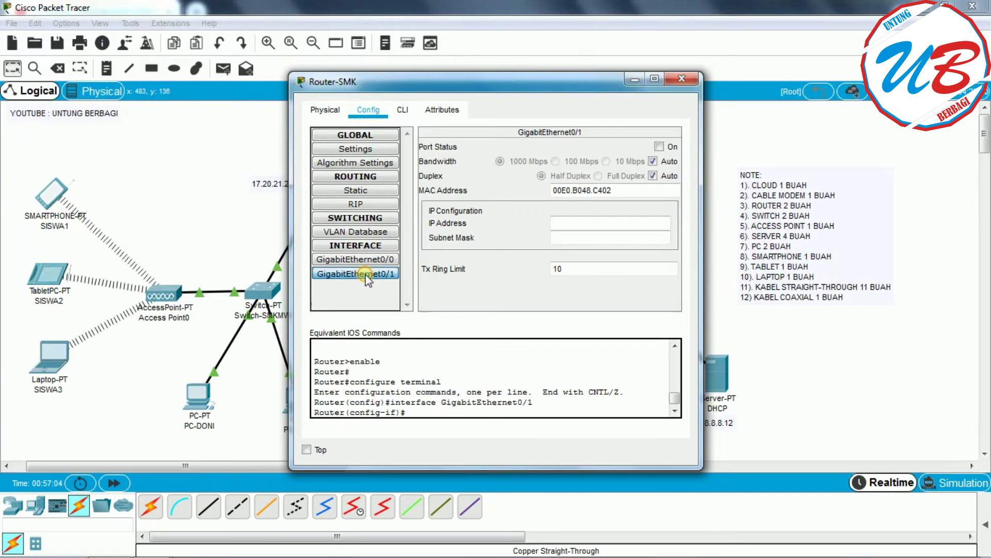
left_click_drag(534, 90, 656, 90)
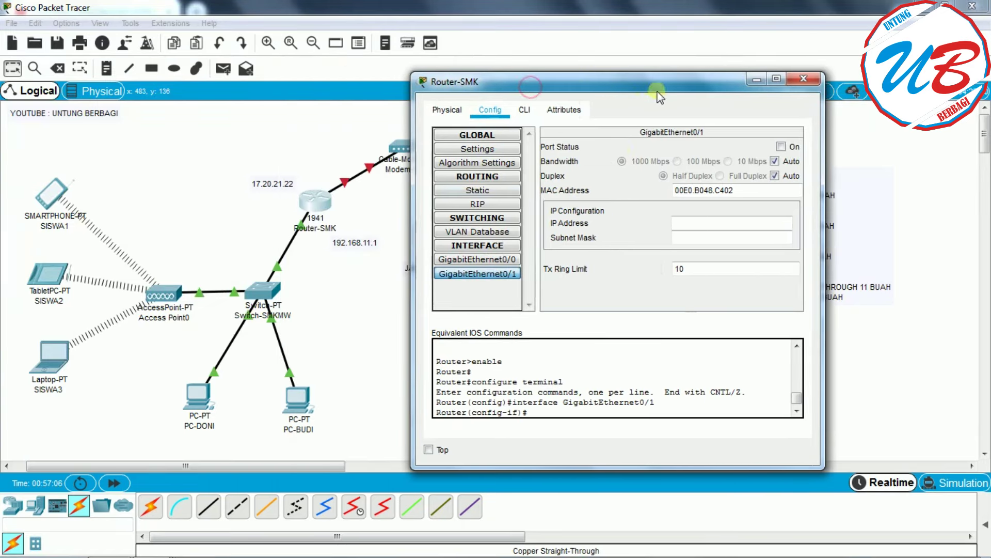
left_click(782, 147)
left_click(676, 223)
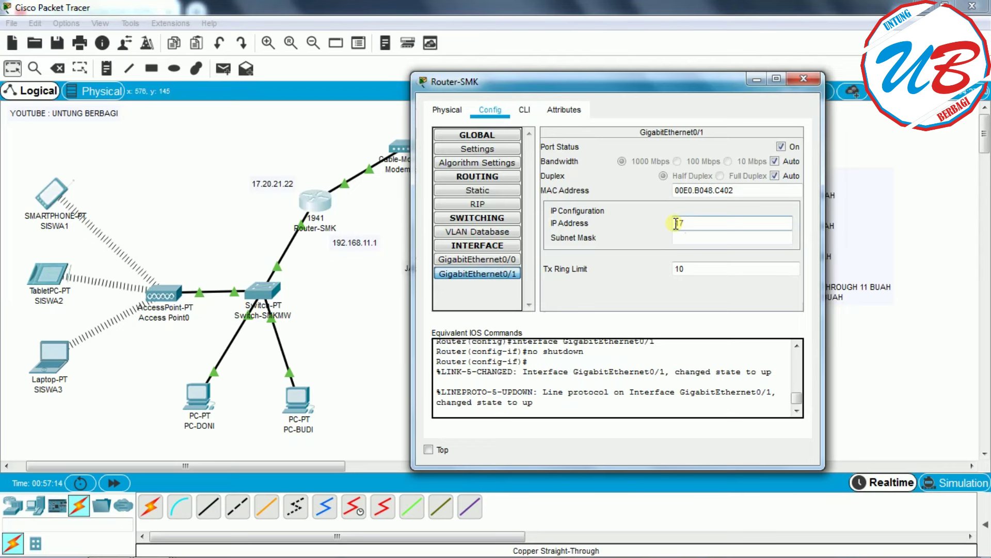
type("17.20.21.22")
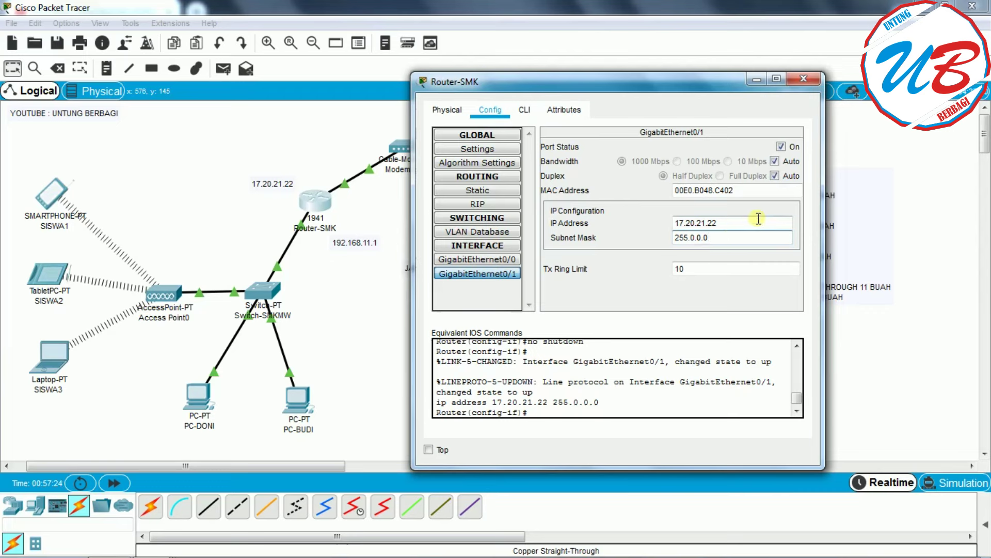
left_click(804, 82)
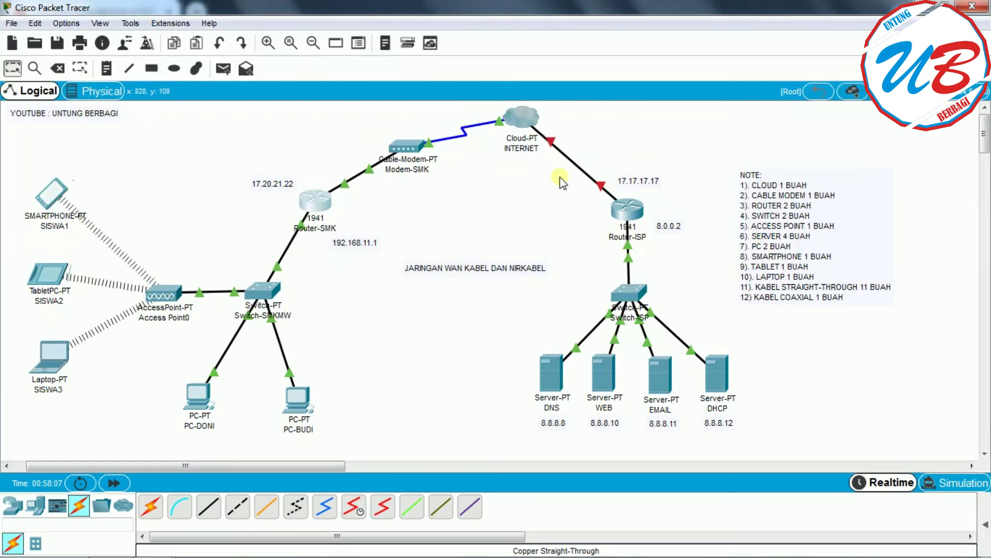
- Turn on Router-ISP's GigabitEthernet0/0 with IP 17.17.17.17 and the default 255.0.0.0 mask
mouse_move(600, 185)
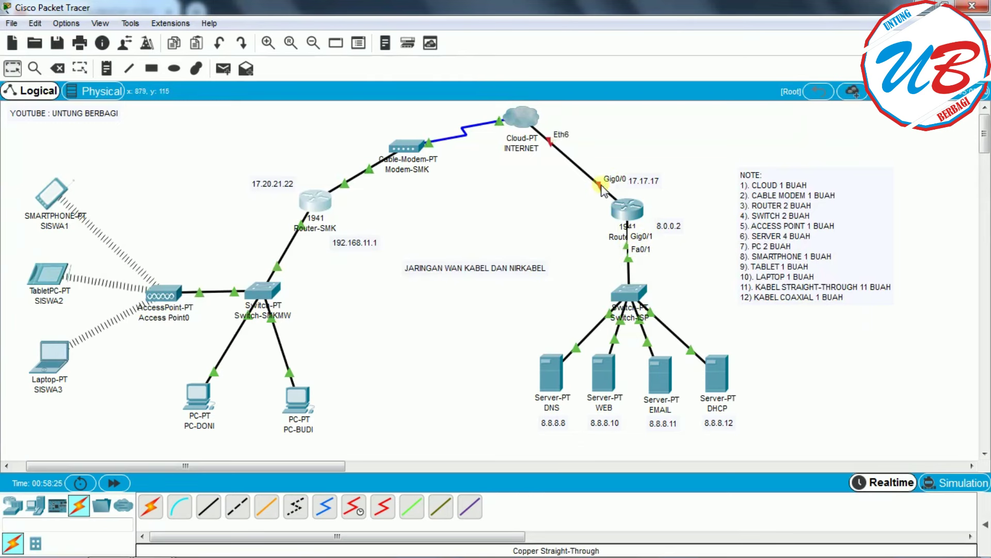
left_click(628, 210)
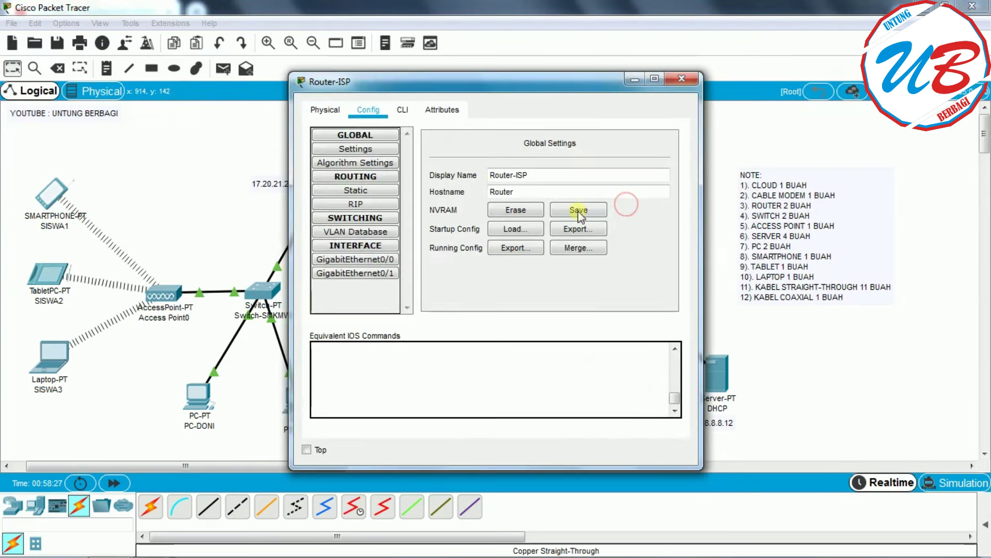
left_click(393, 258)
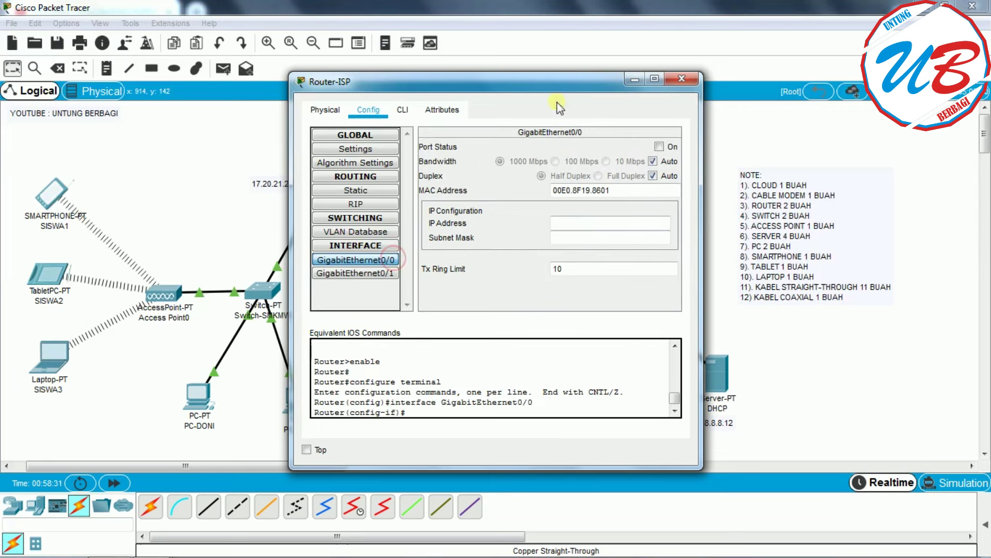
left_click_drag(553, 82, 374, 87)
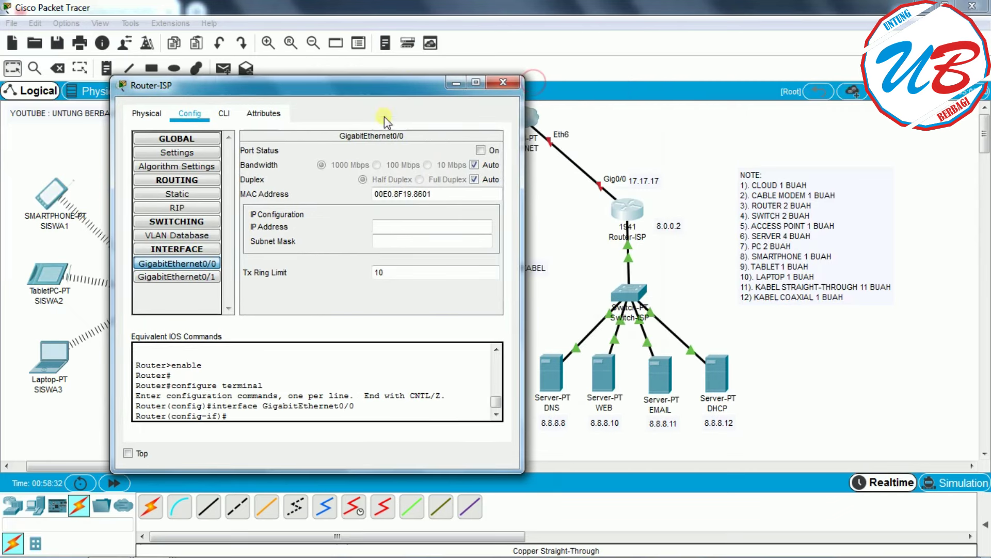
left_click(485, 151)
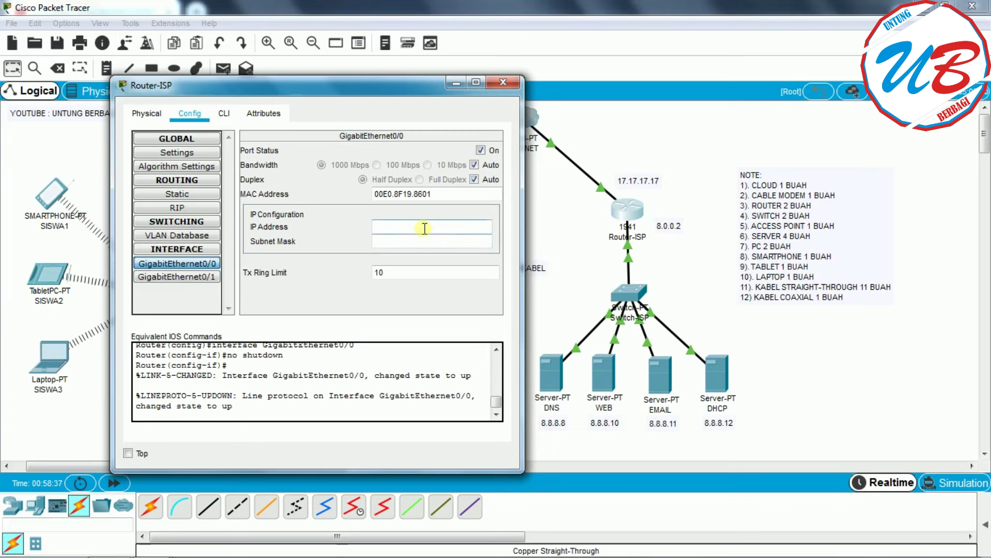
type("17.17.17.17")
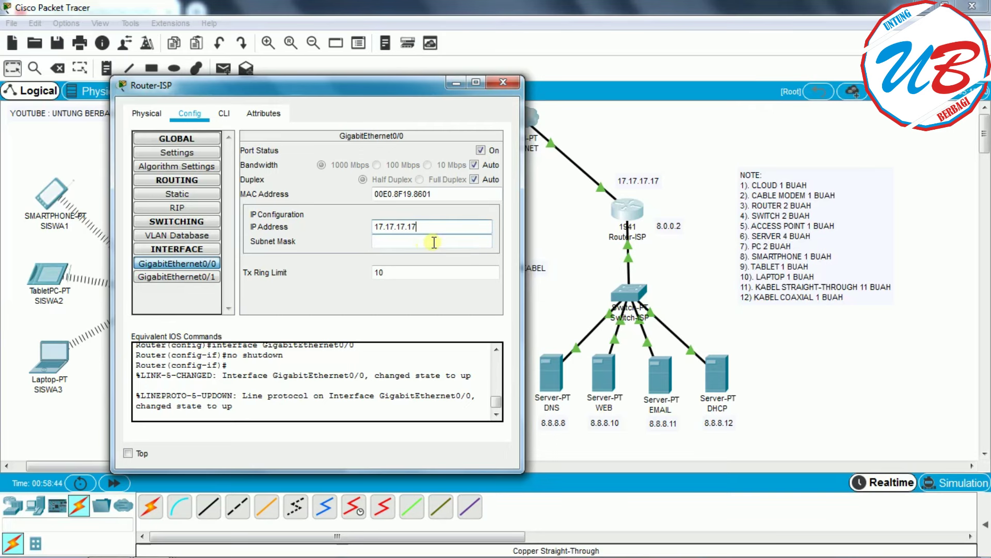
left_click(434, 242)
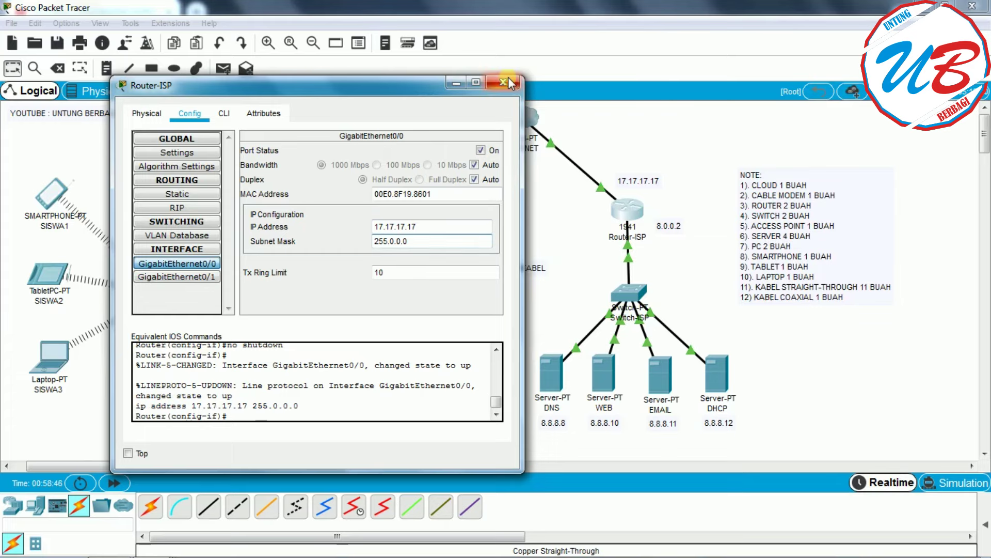
left_click(504, 82)
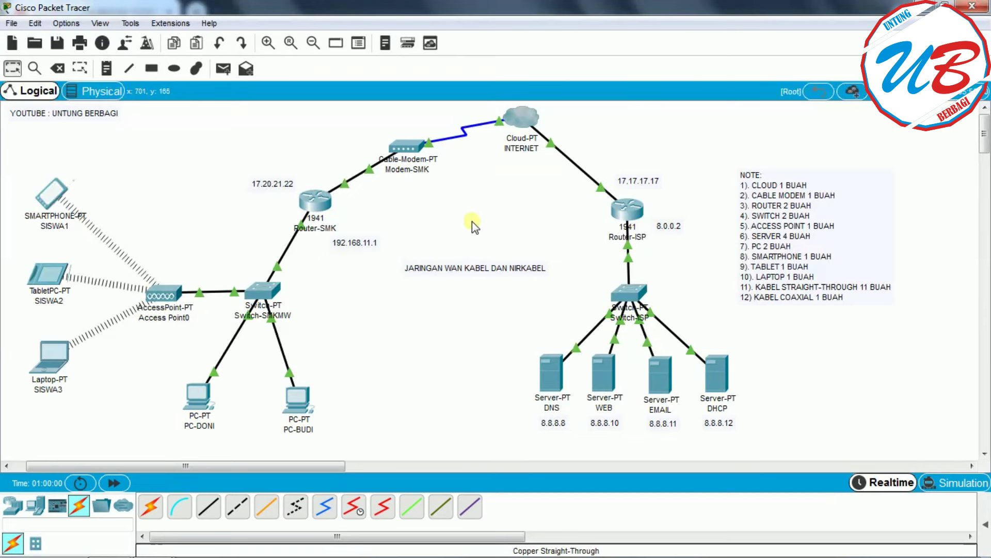
- Add simple PDU pings Router-SMK to Router-ISP twice and Router-ISP to Router-SMK once, expanding the PDU list
left_click(223, 68)
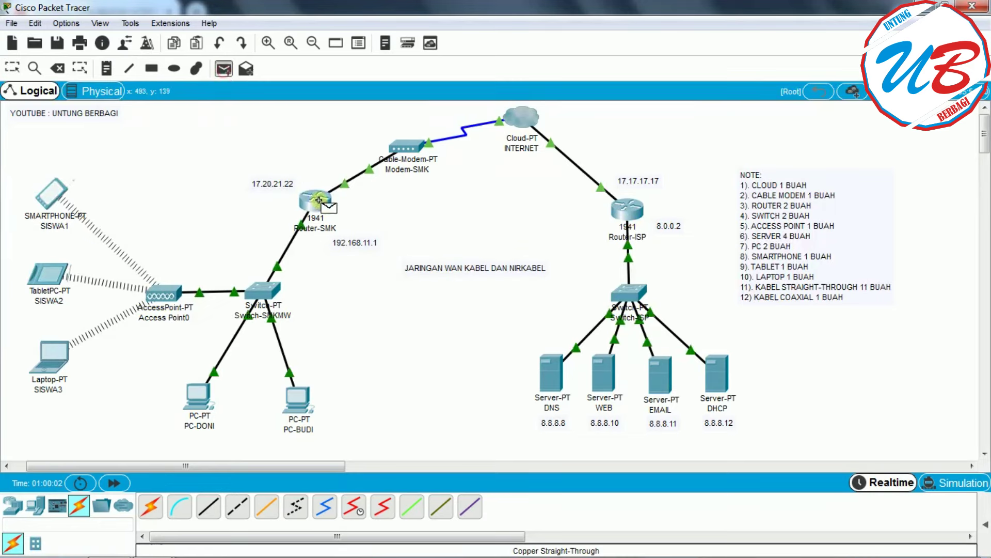
left_click(319, 200)
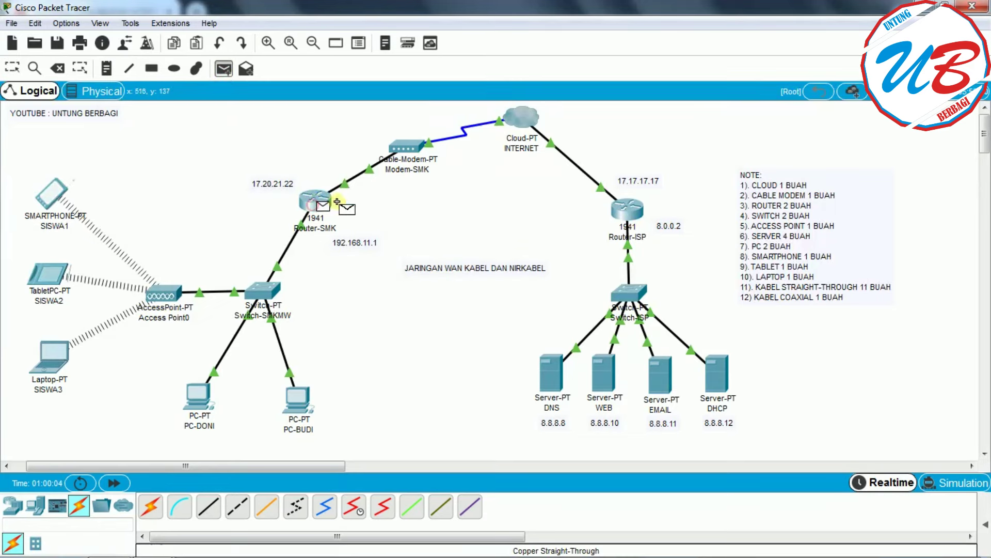
left_click(628, 209)
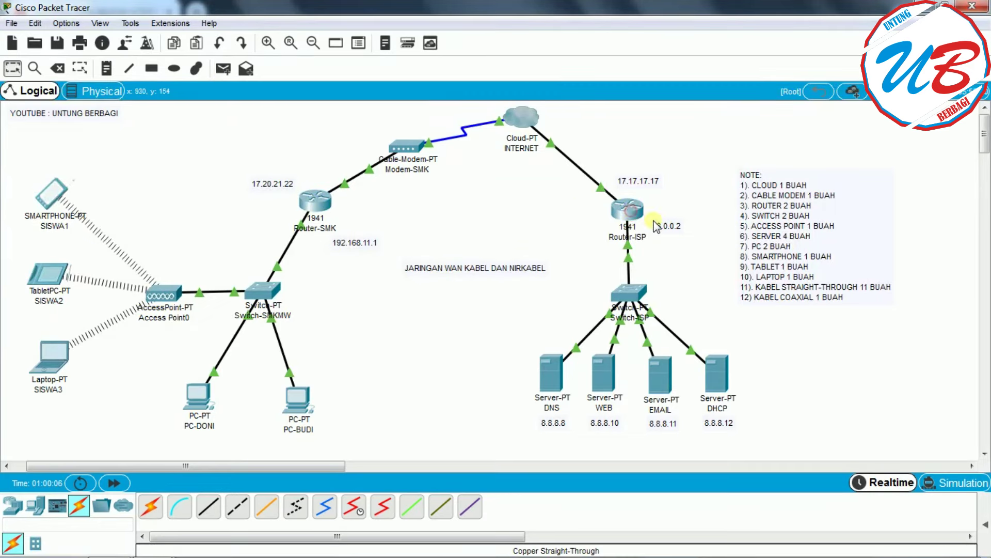
left_click(985, 527)
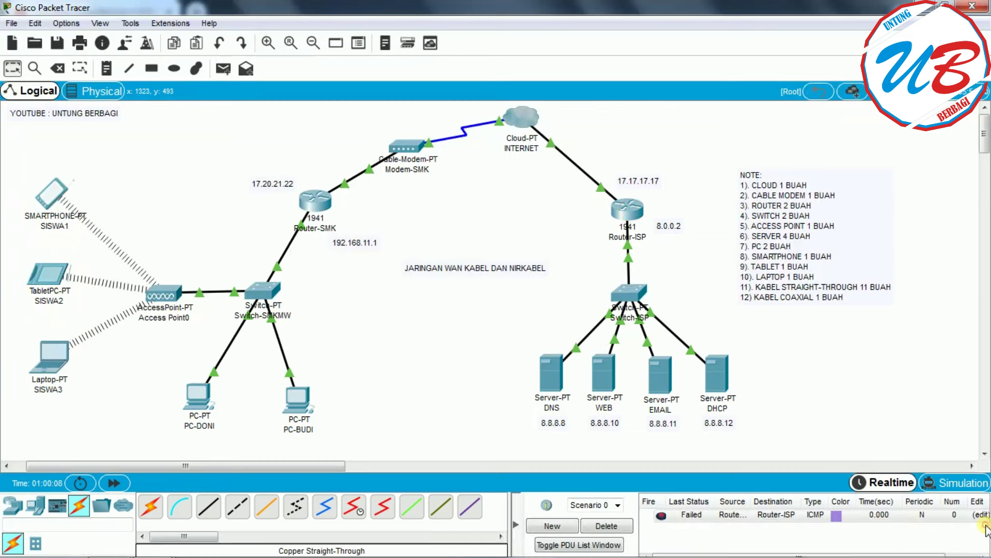
left_click(223, 68)
left_click(315, 199)
left_click(631, 211)
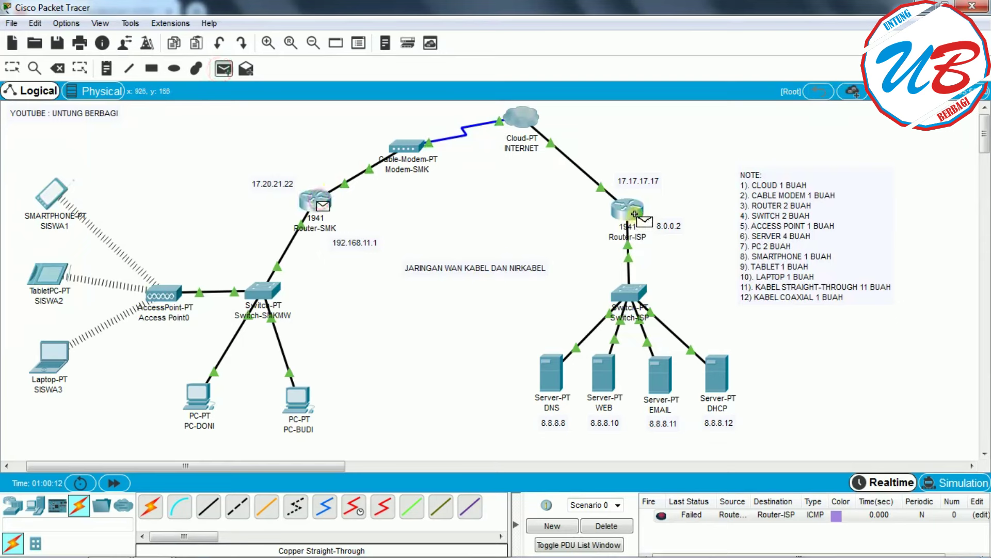
left_click(402, 144)
left_click(224, 68)
left_click(625, 205)
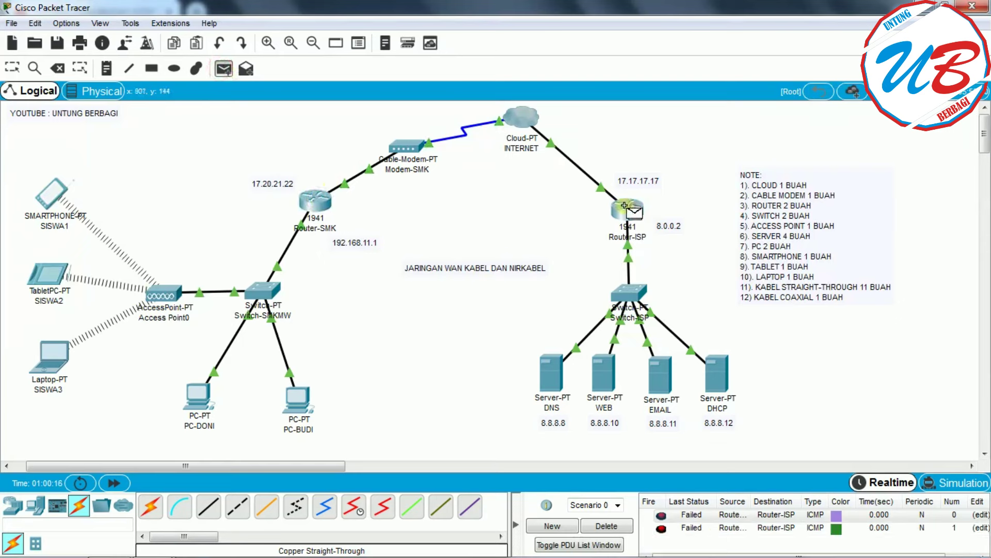
left_click(315, 201)
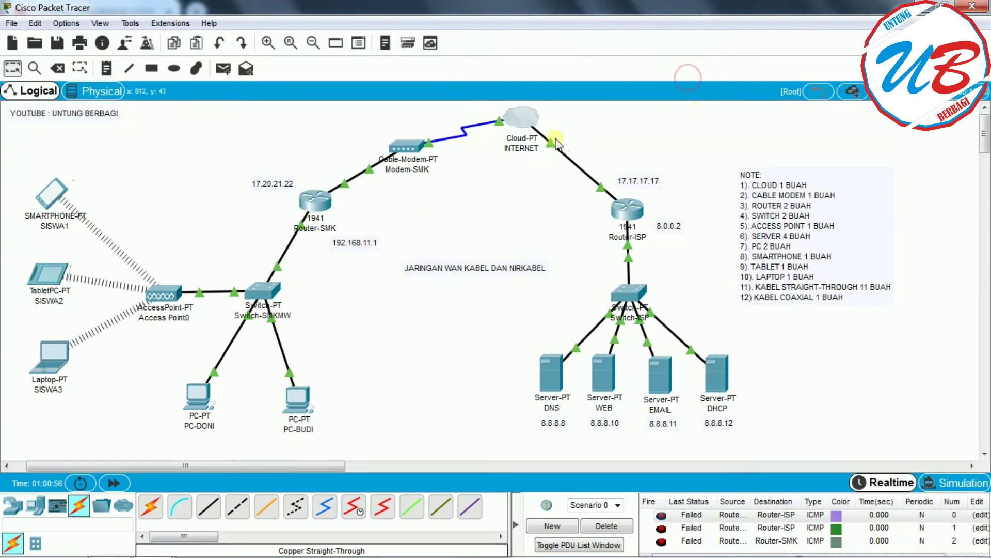
- Add a Cable pairing of the INTERNET cloud's Coaxial7 port to Ethernet6 and close its settings
left_click(519, 118)
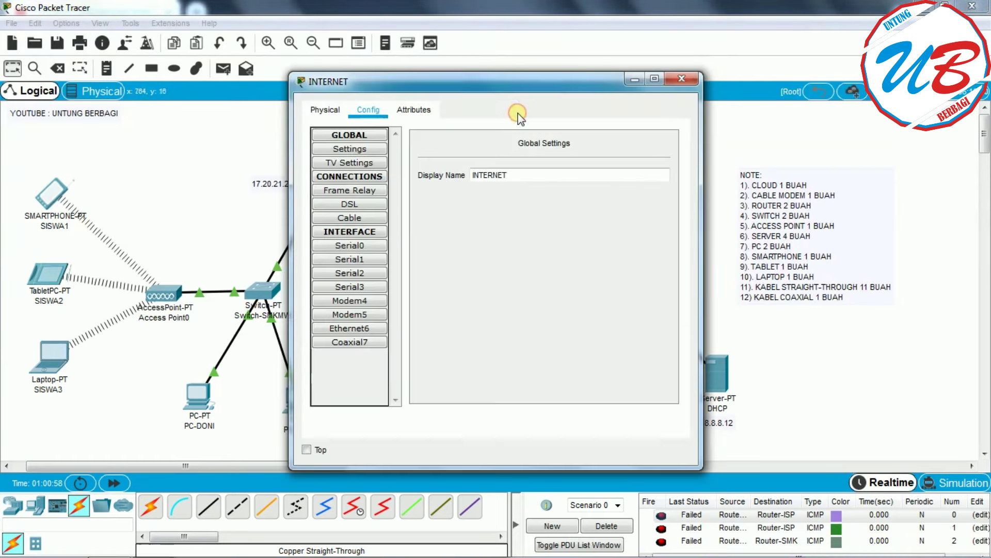
left_click(354, 329)
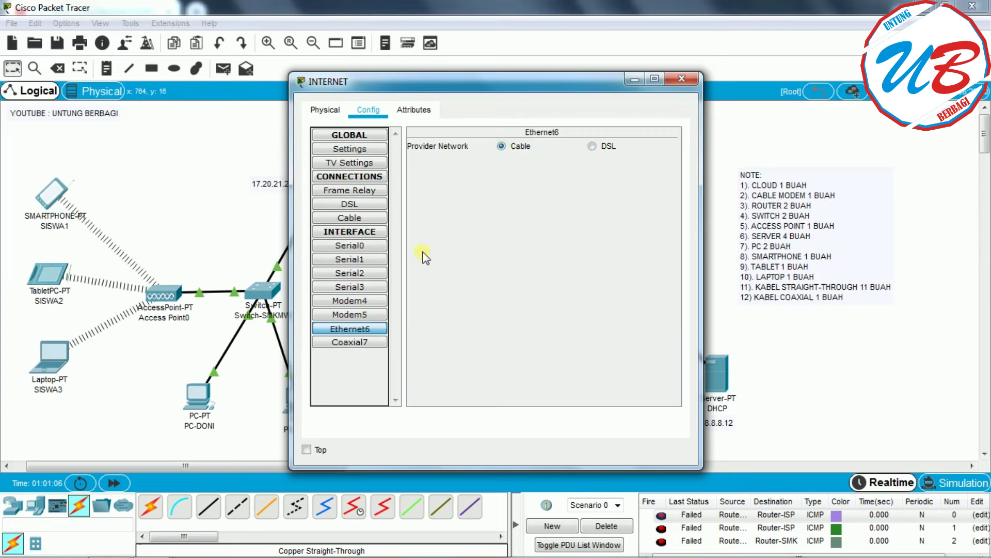
left_click(353, 205)
left_click(351, 218)
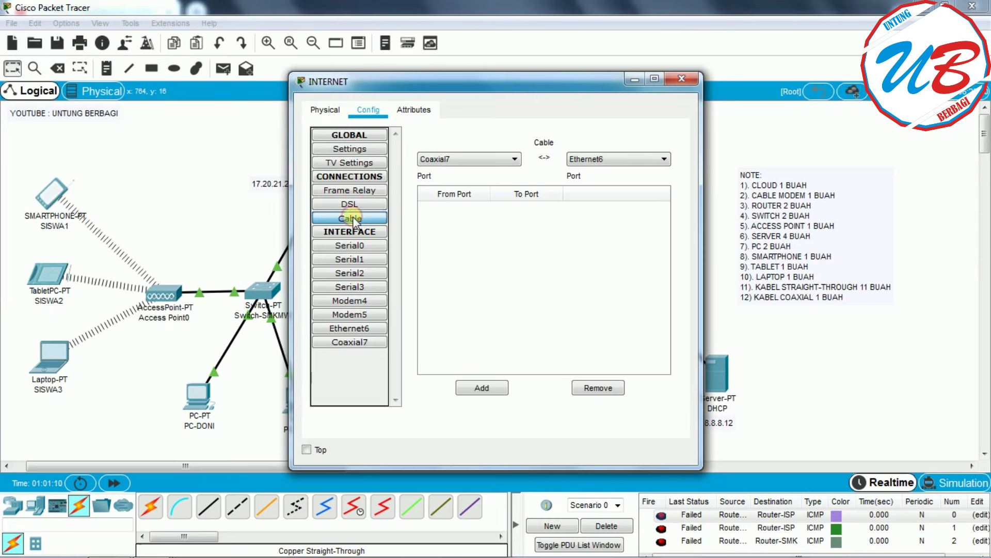
left_click(605, 163)
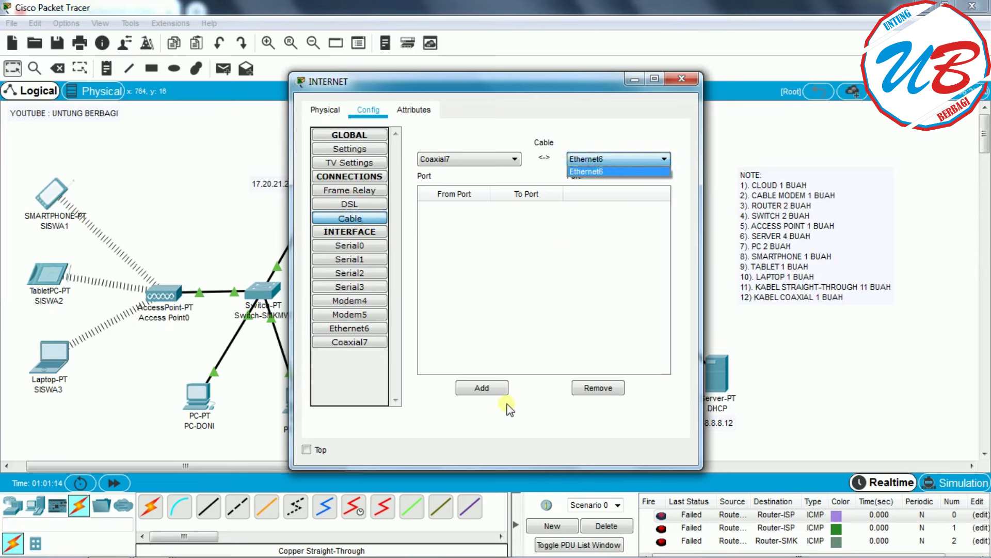
left_click(576, 253)
left_click(495, 388)
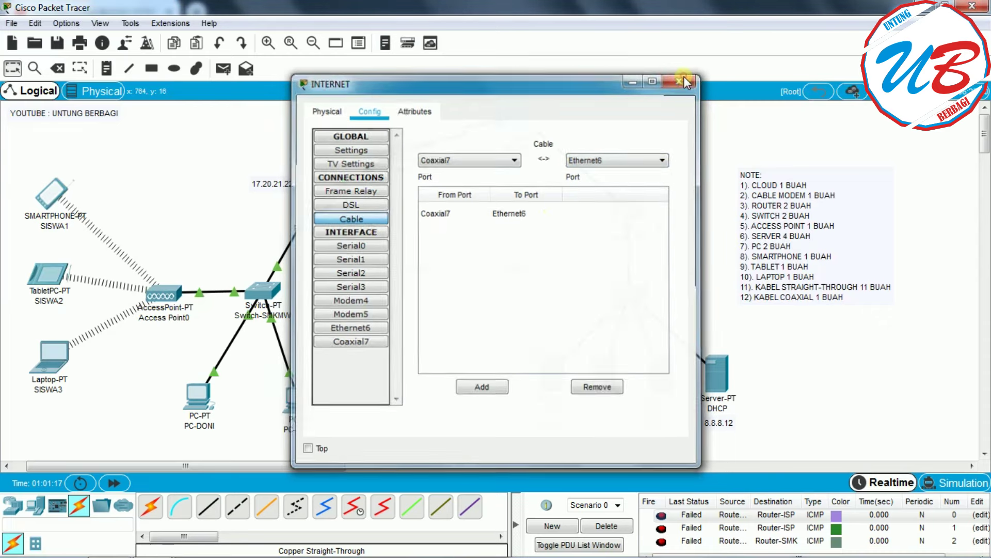
left_click(680, 79)
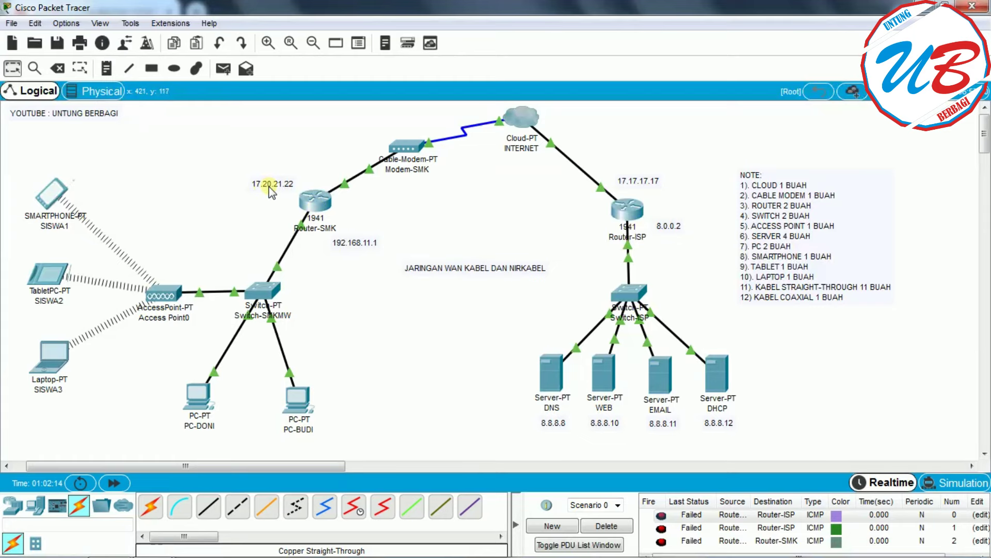
- Add RIP networks 192.168.11.0 and 17.0.0.0 on Router-SMK and close its window
left_click(317, 202)
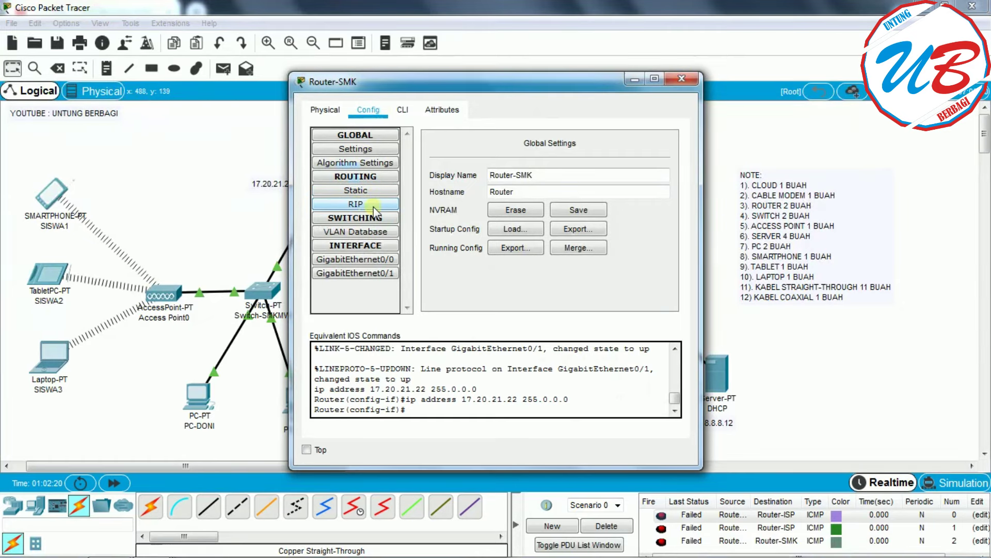
left_click(368, 204)
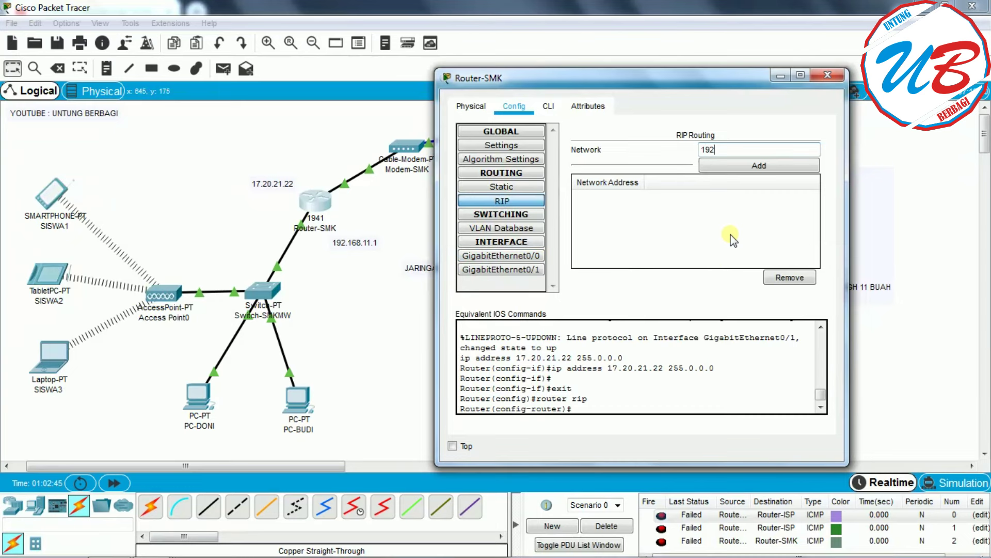
type("8.11.1")
left_click(781, 170)
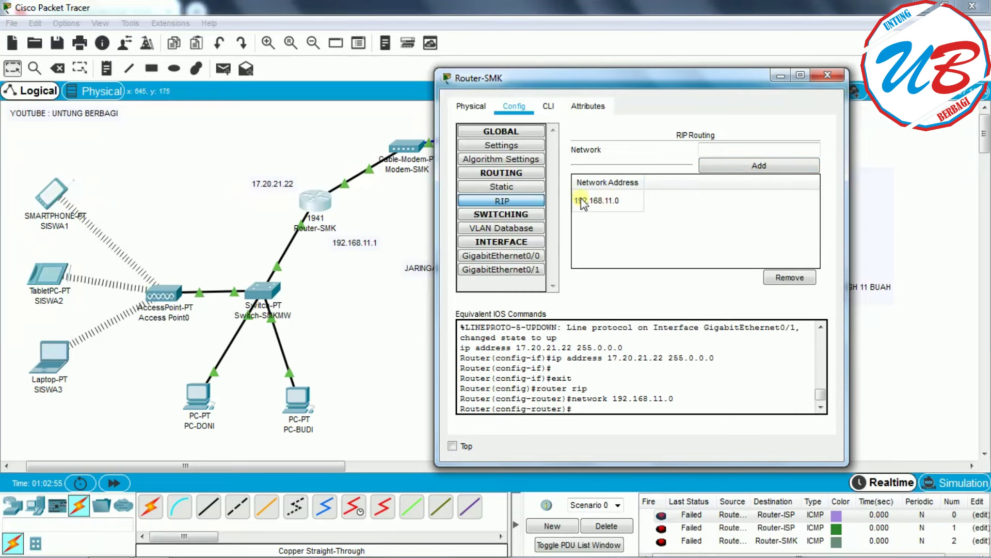
left_click(717, 148)
type("17.20.21.22")
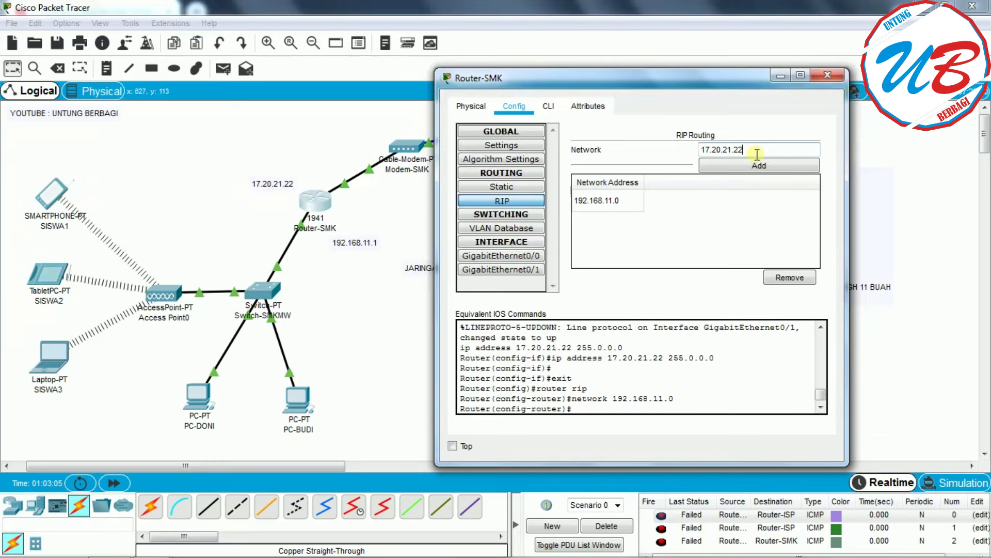
left_click(752, 165)
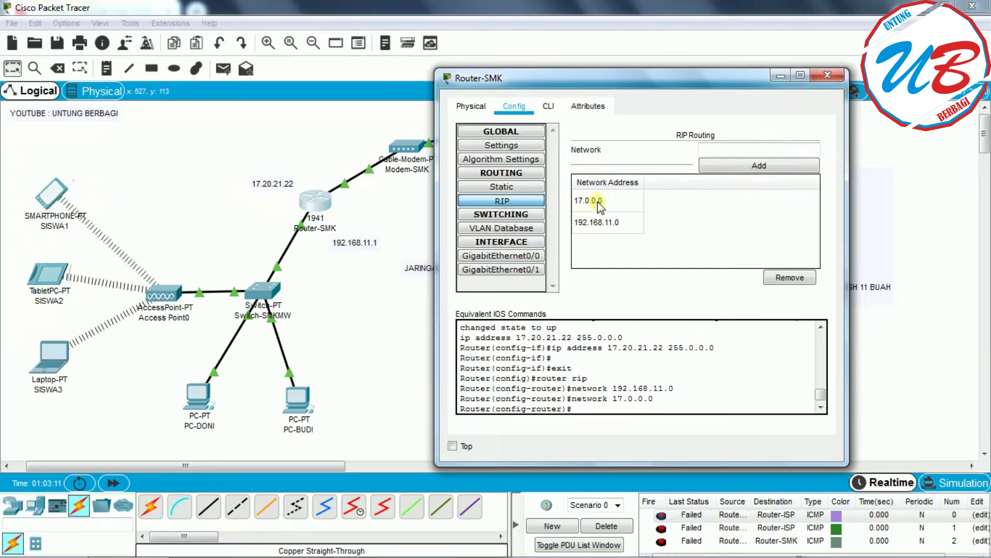
left_click(825, 75)
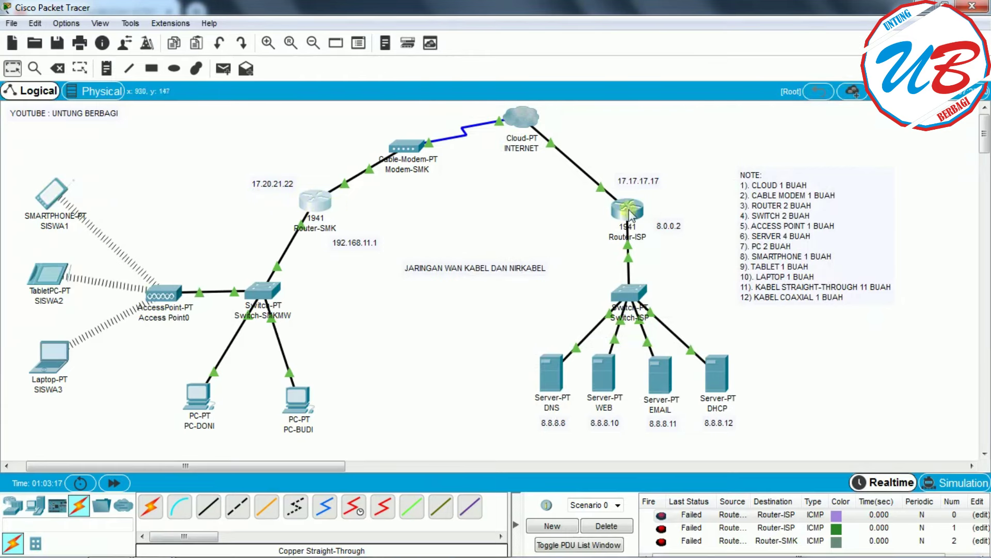
- Add RIP networks 8.0.0.0 and 17.0.0.0 on Router-ISP and close its window
left_click(626, 211)
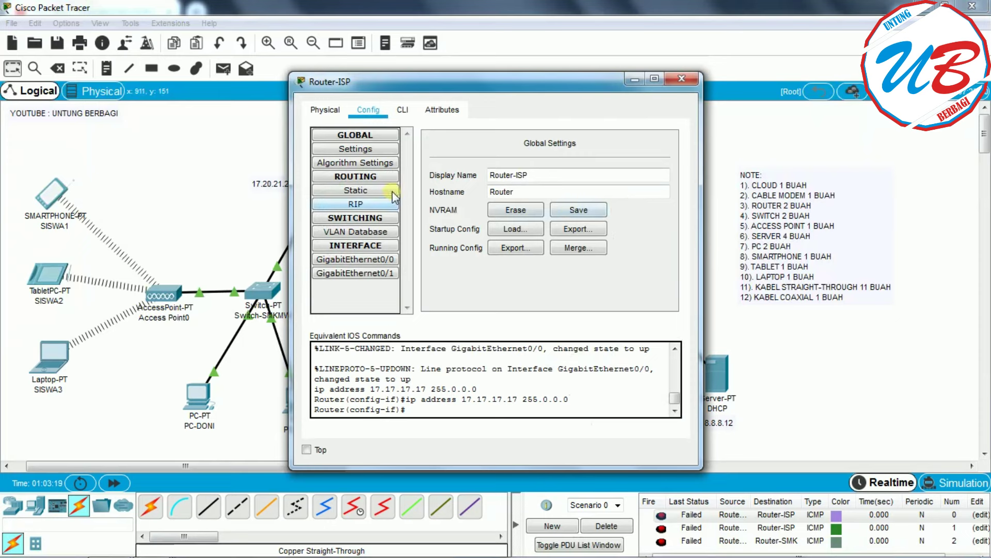
left_click(368, 203)
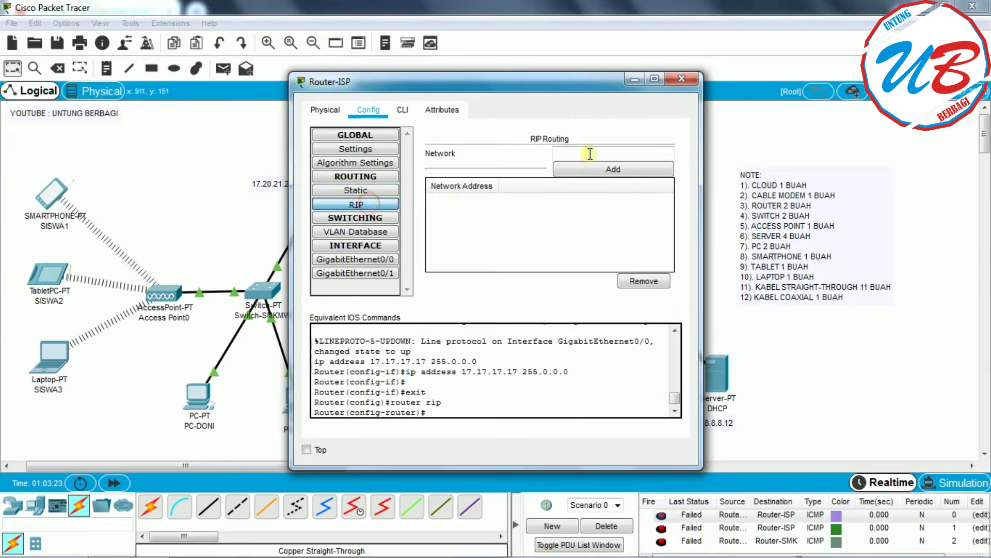
left_click_drag(592, 85, 419, 79)
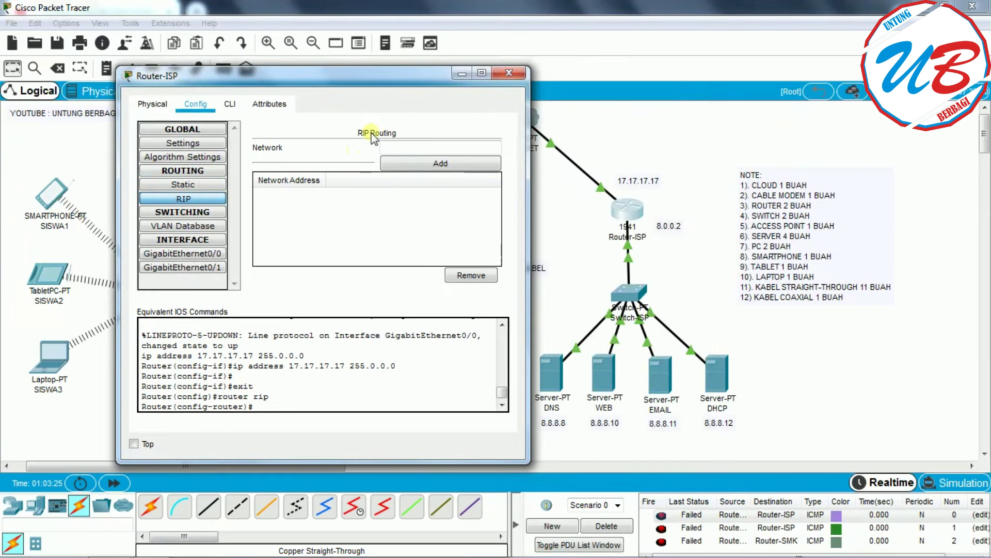
left_click(400, 146)
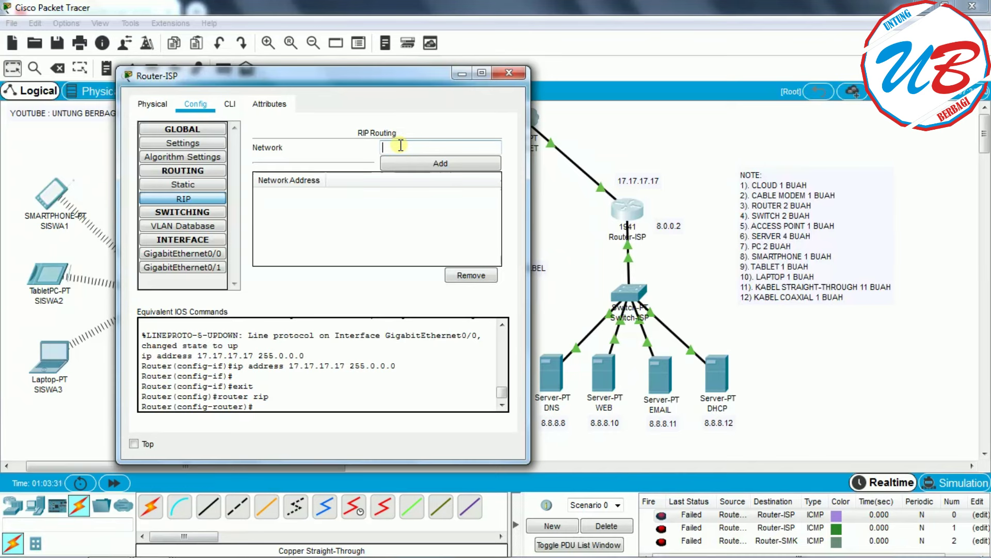
type(".0")
type(".0.0")
left_click(437, 164)
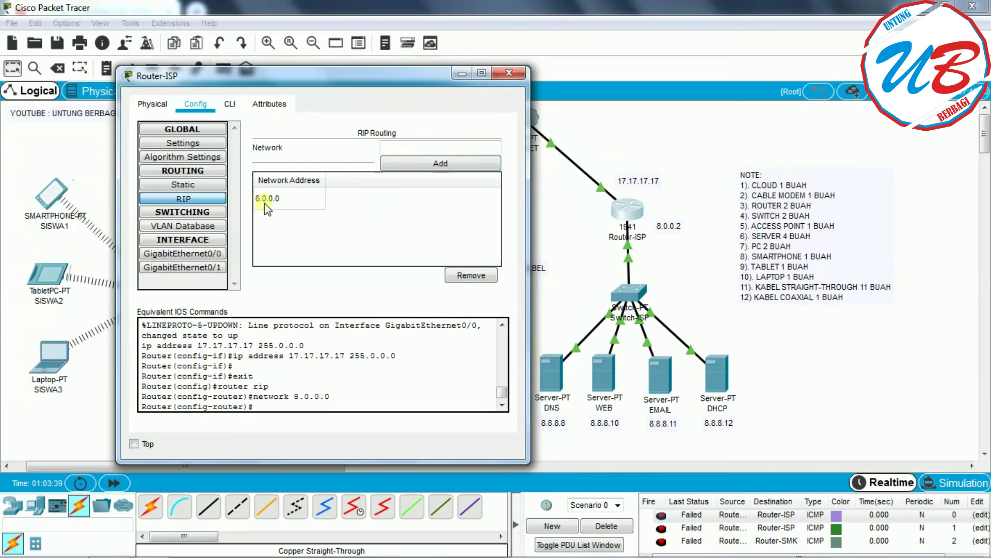
left_click(435, 148)
type("17.17.17.17")
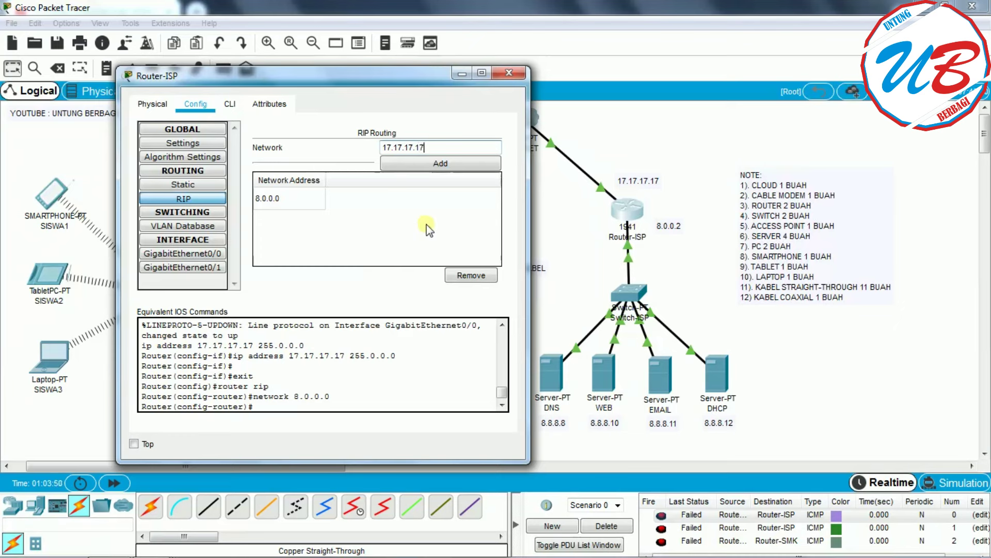
left_click(441, 163)
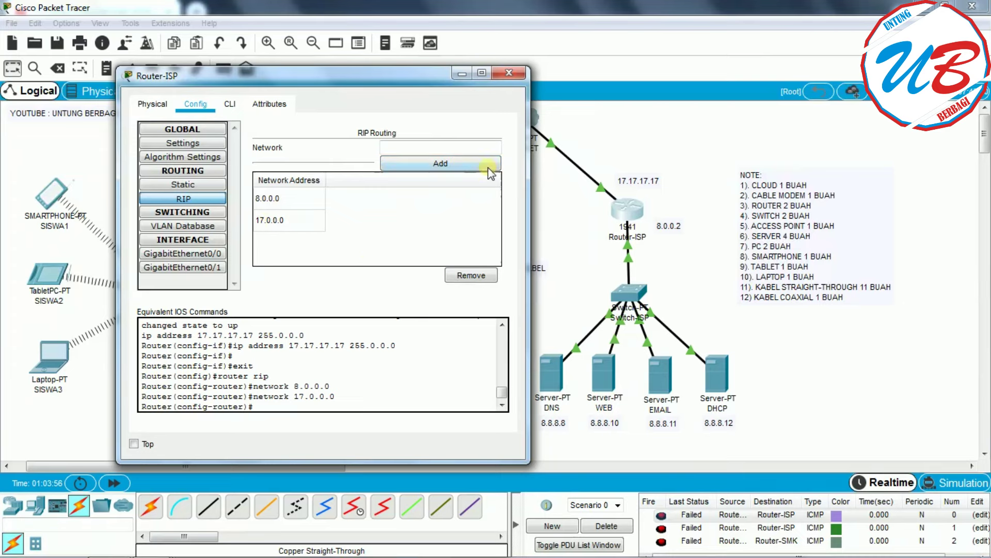
left_click(510, 74)
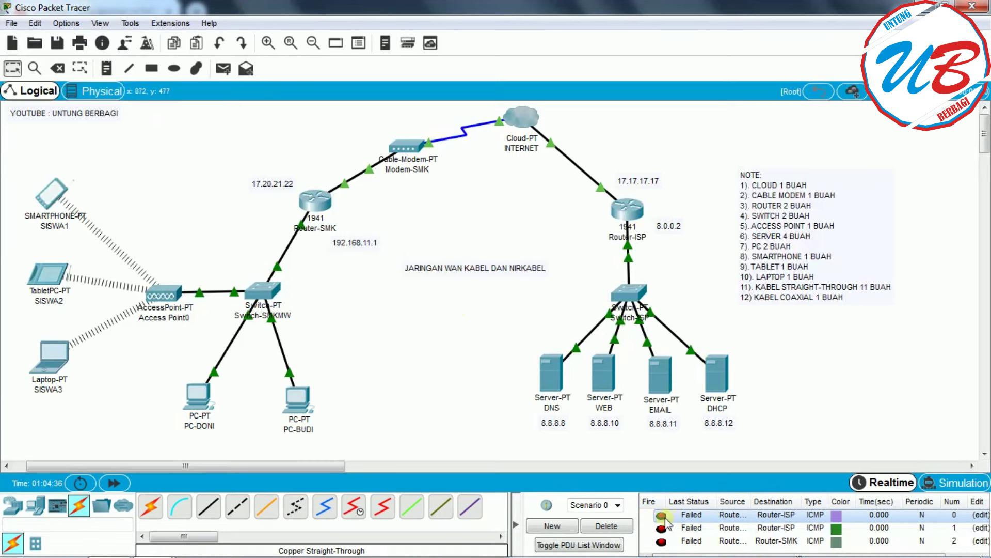
- Delete the failed PDUs and resend pings Router-SMK to Router-ISP and back, both Successful
left_click(618, 523)
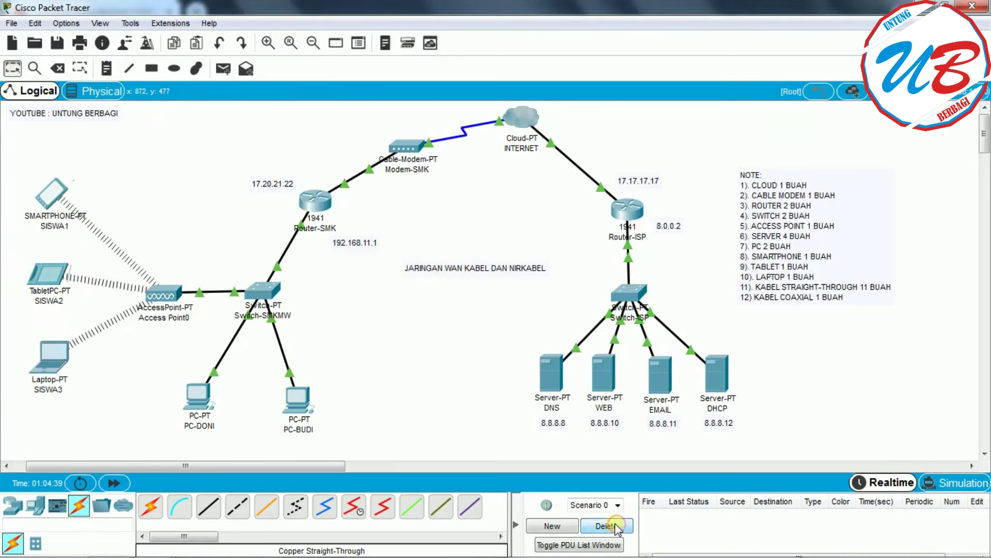
left_click(222, 68)
left_click(313, 205)
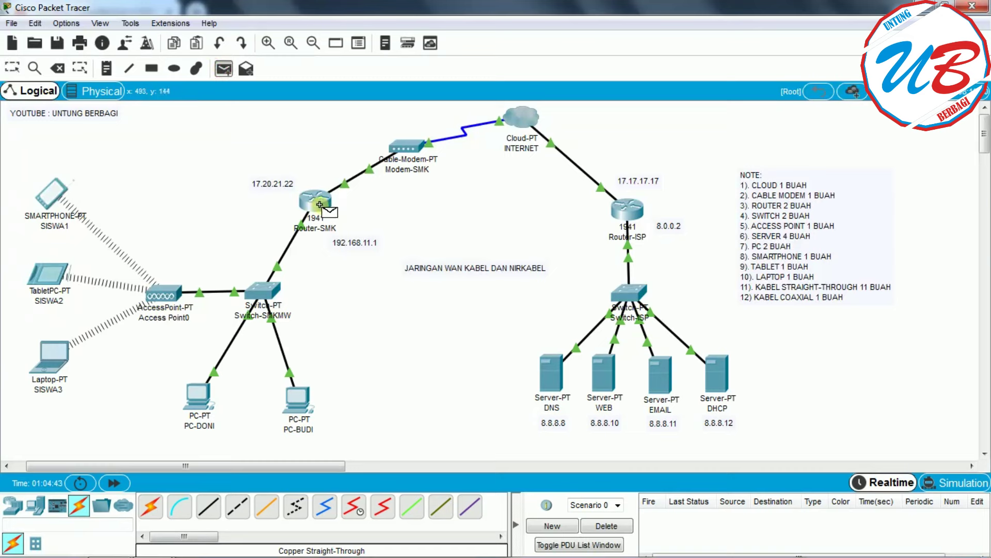
left_click(634, 210)
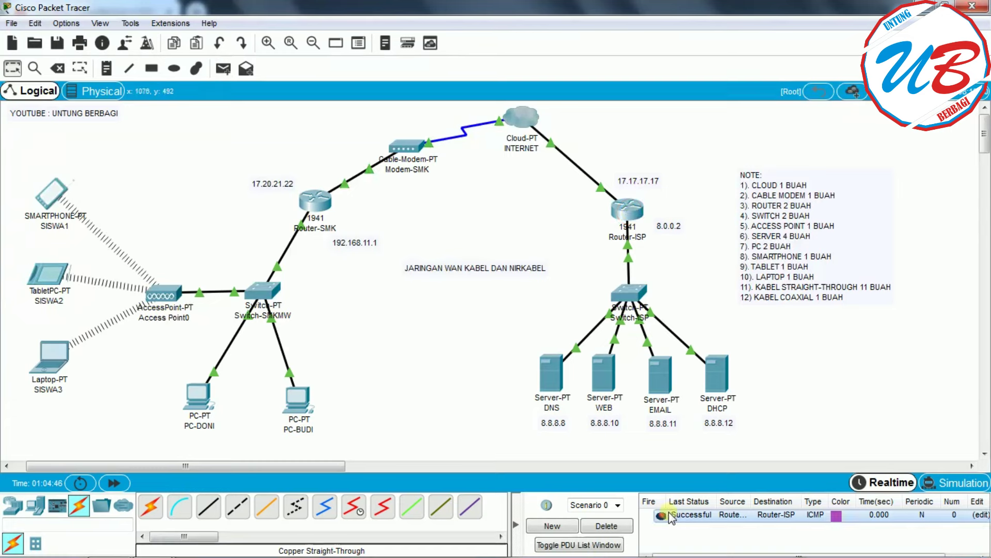
left_click(223, 68)
left_click(636, 207)
left_click(315, 202)
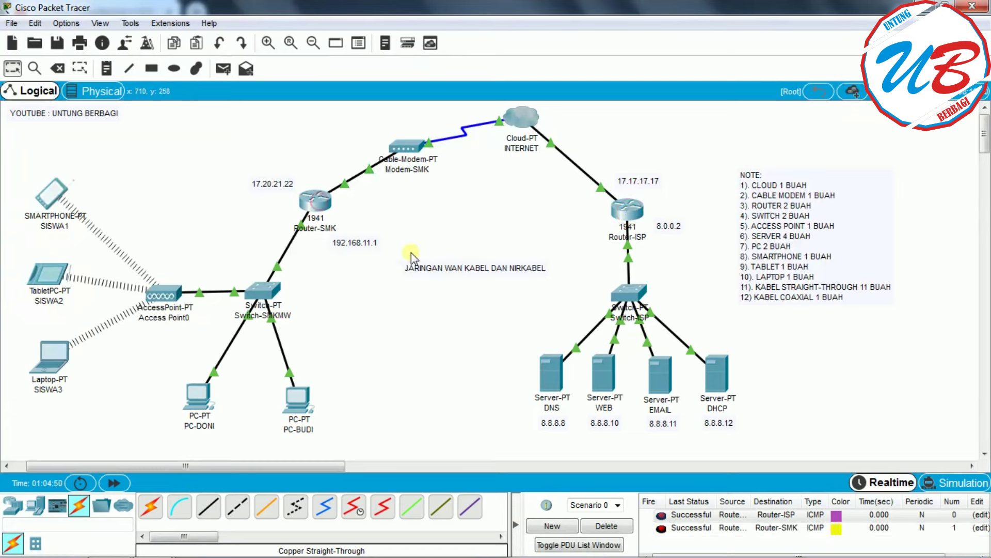
left_click(419, 337)
left_click(199, 400)
left_click_drag(551, 82, 398, 54)
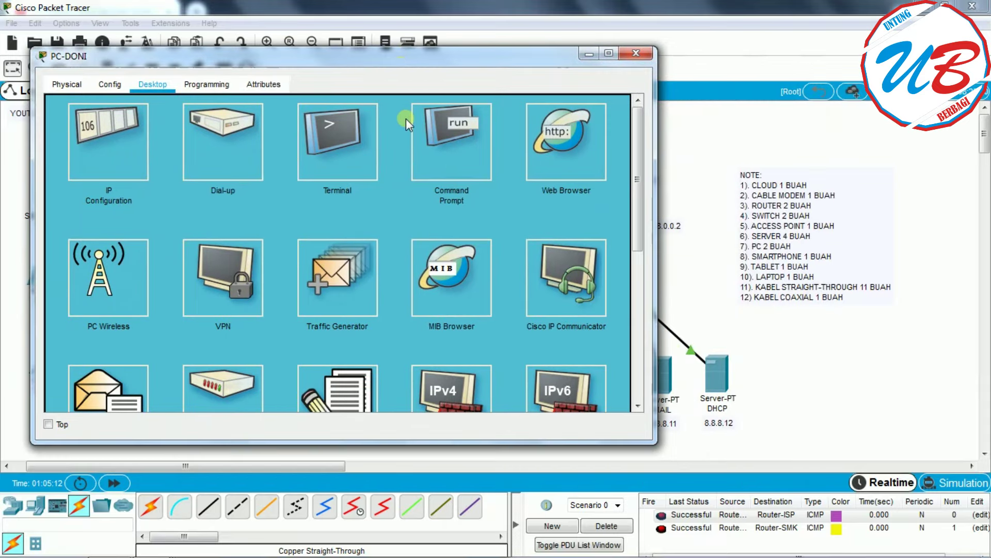
left_click_drag(655, 103, 548, 103)
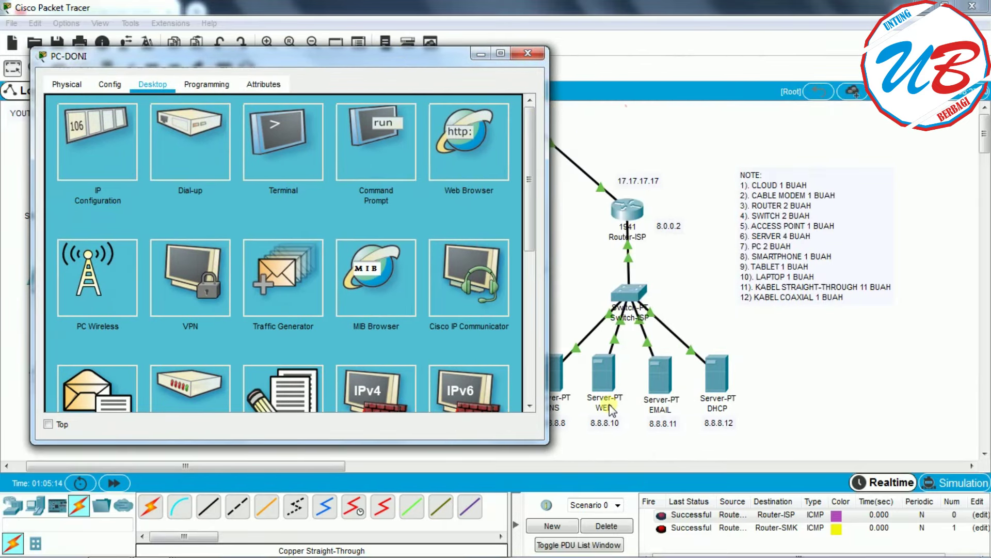
left_click(466, 135)
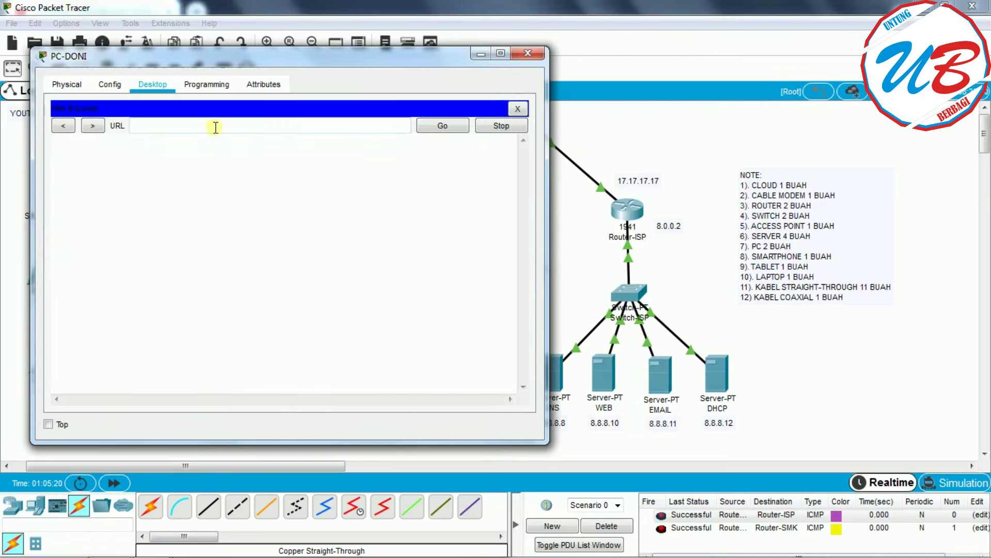
left_click_drag(263, 64, 526, 66)
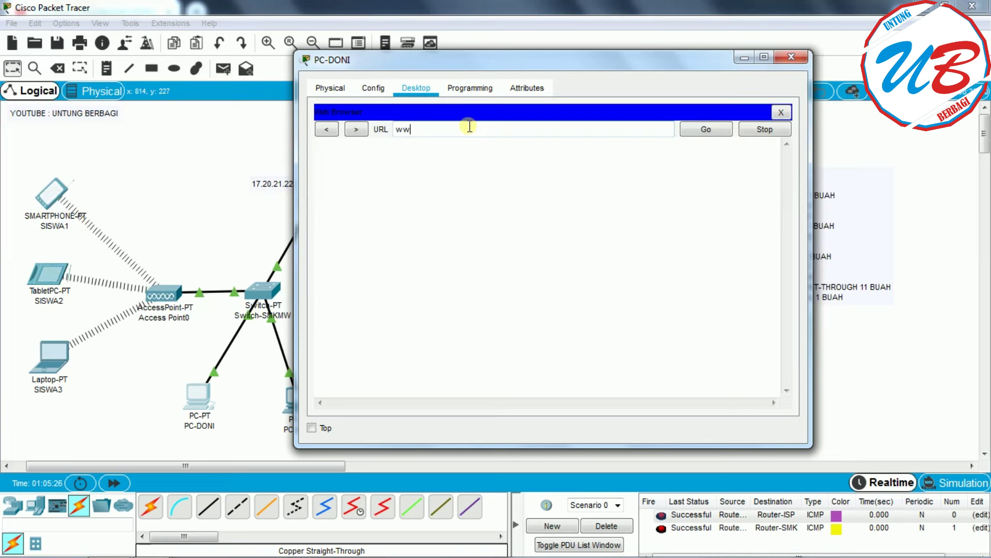
type("sm")
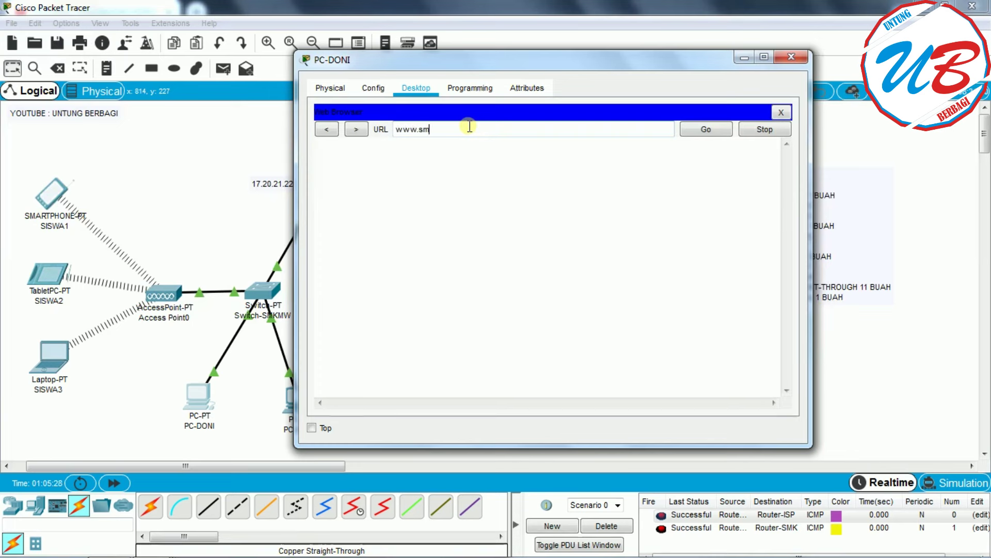
type("kmw.")
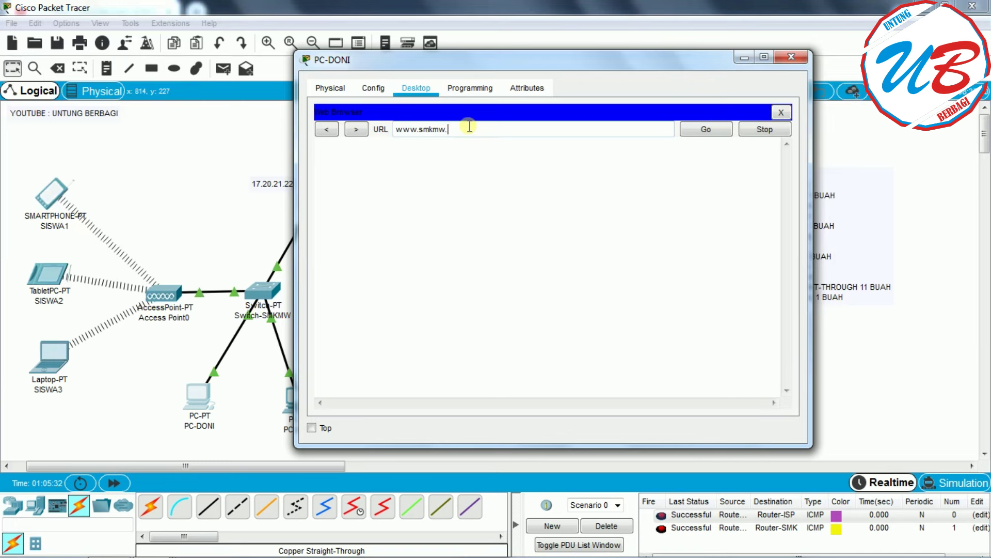
type("sch.")
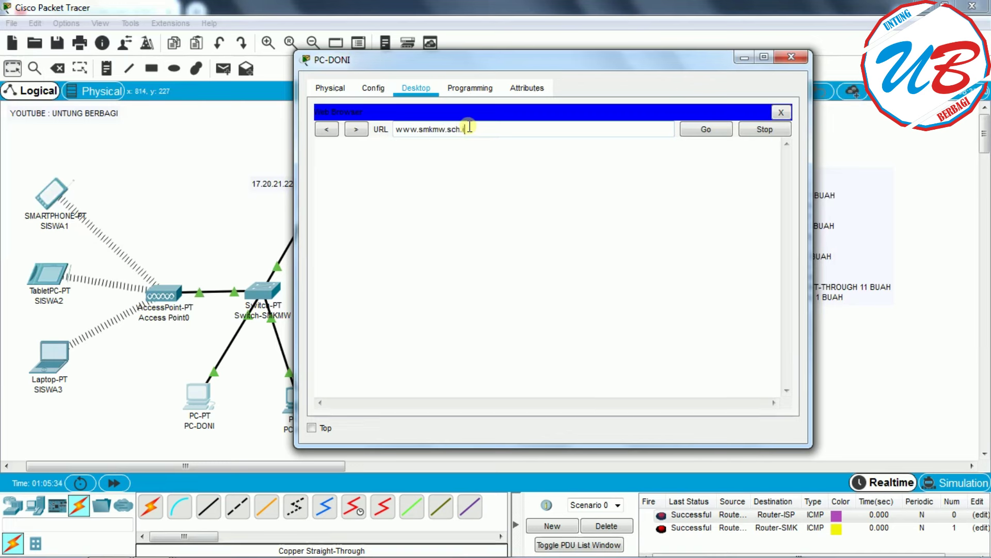
type("id")
left_click(697, 136)
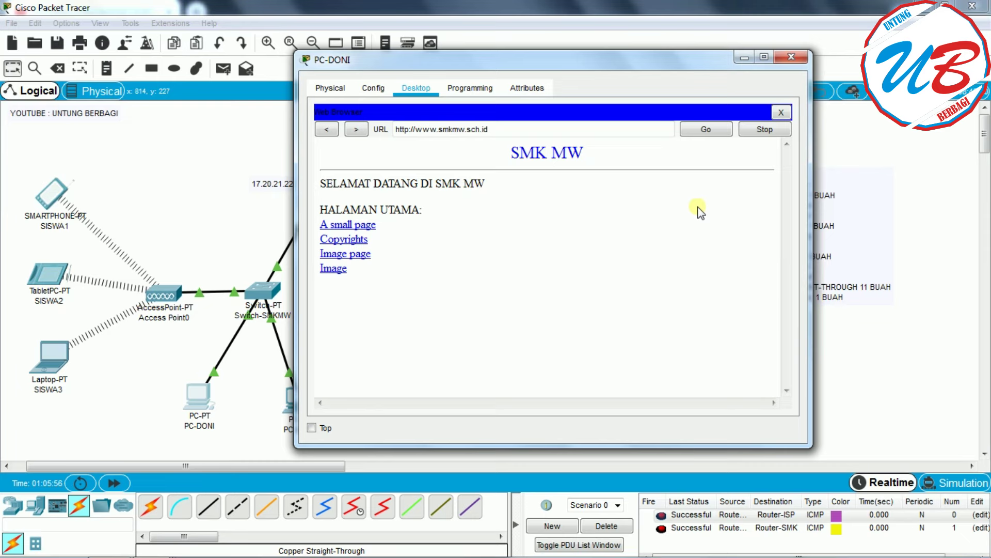
left_click_drag(596, 60, 687, 60)
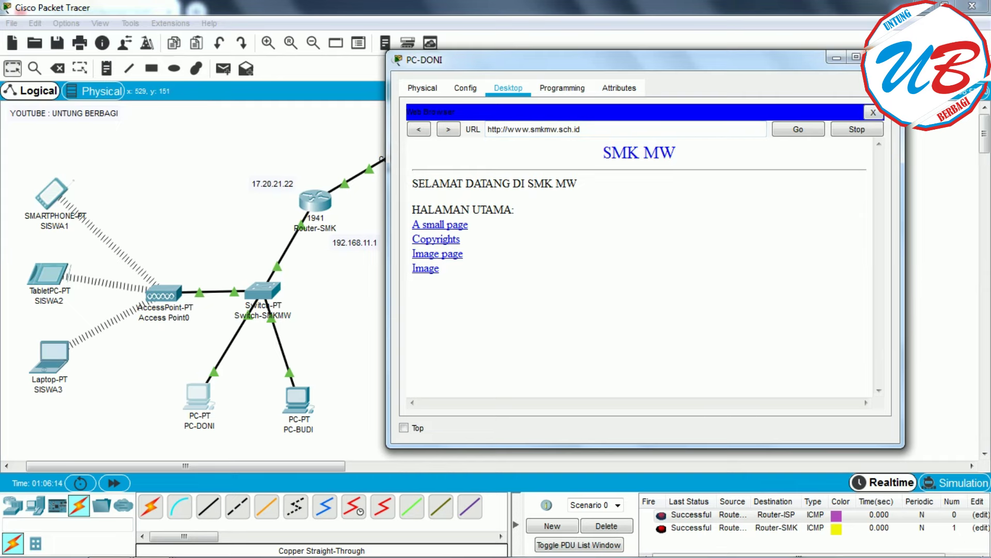
left_click(882, 57)
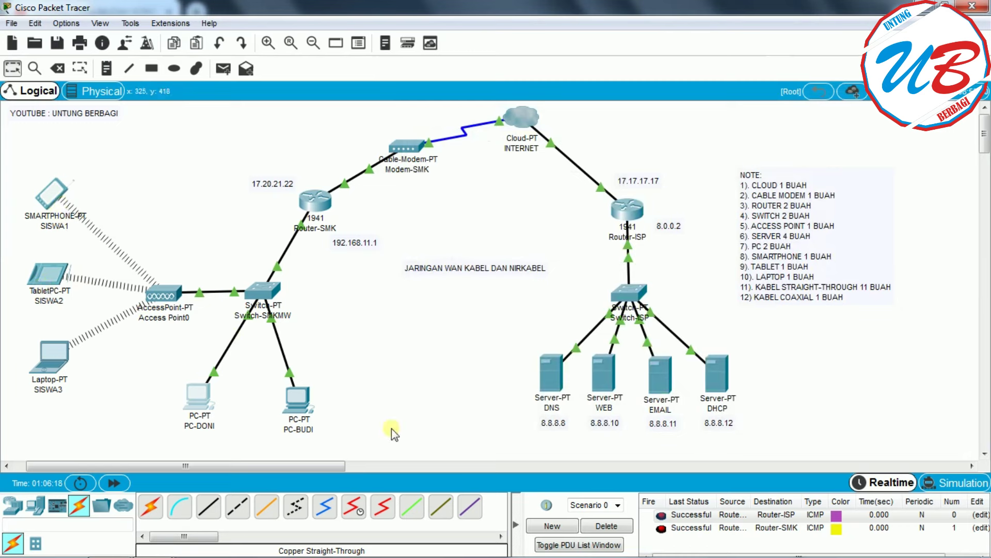
mouse_move(607, 398)
left_click(292, 400)
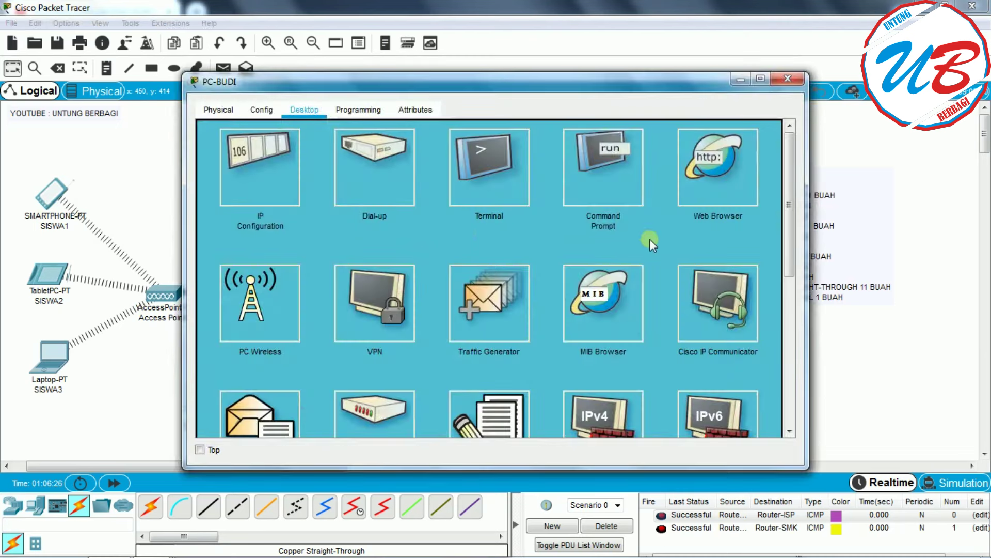
left_click(724, 170)
left_click(343, 151)
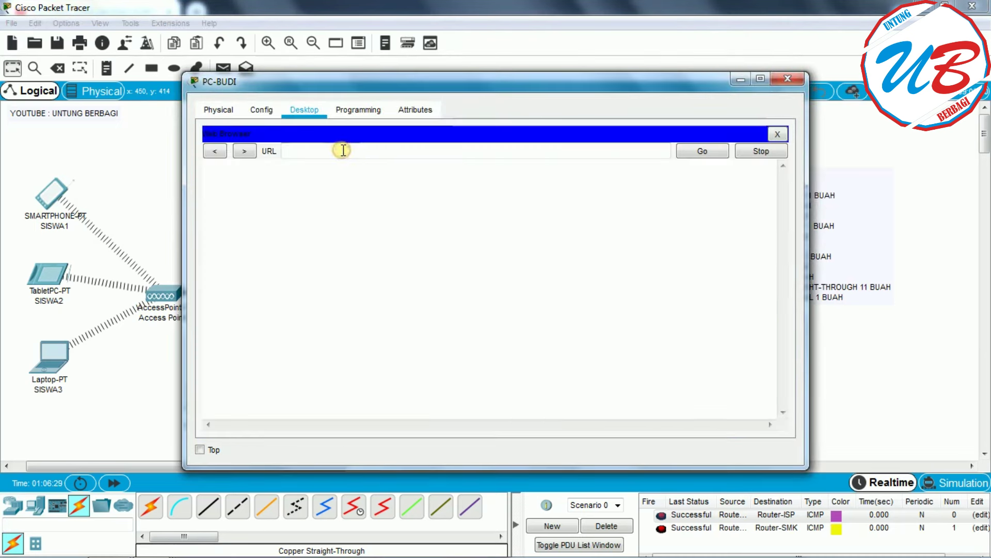
type("www.smk")
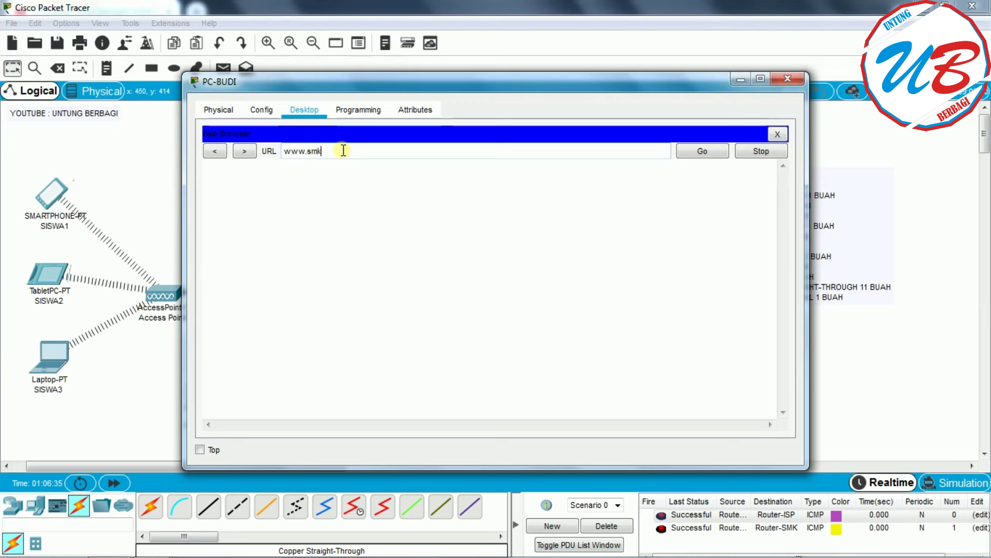
type("mw.sc")
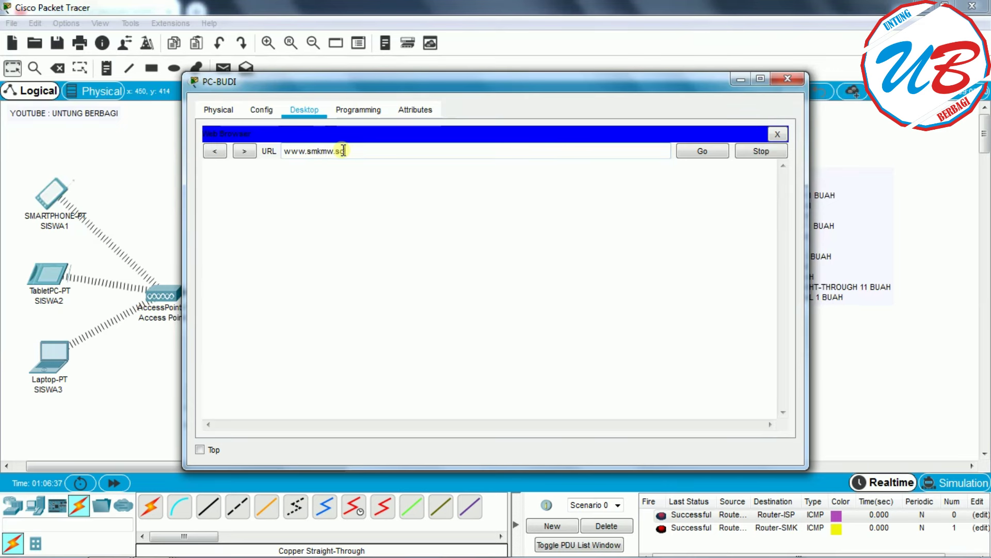
type("h.id")
left_click(701, 153)
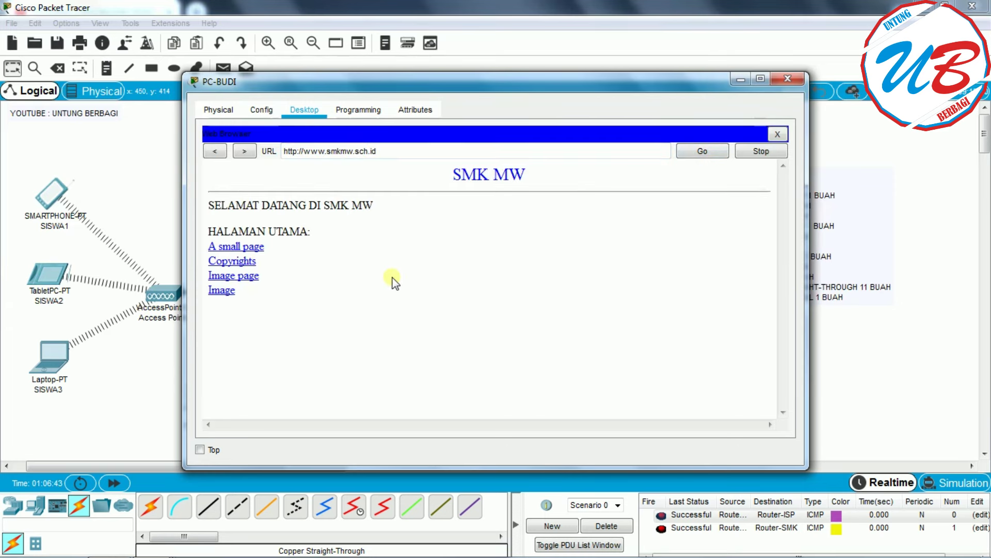
left_click_drag(391, 150, 304, 150)
key("ctrl+c")
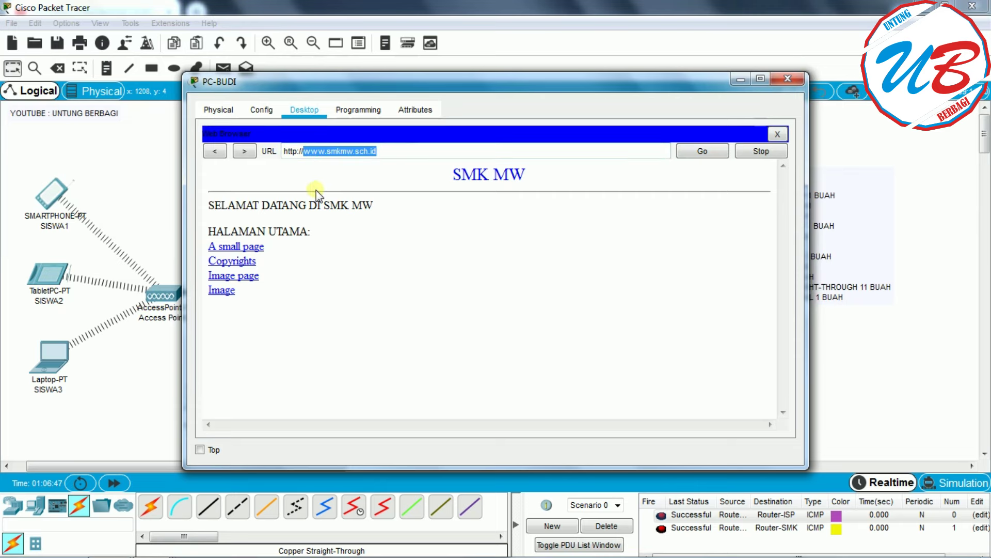
left_click(784, 80)
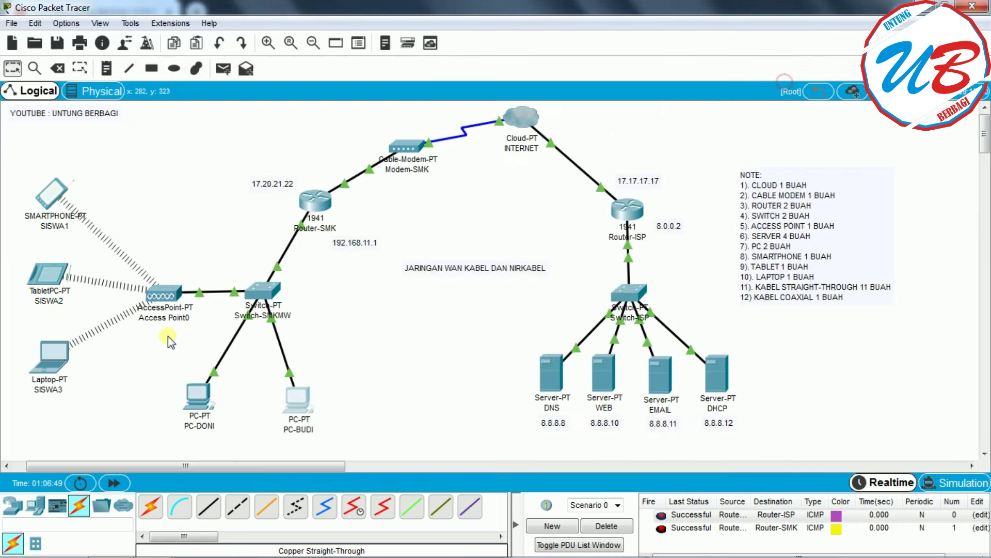
left_click(55, 194)
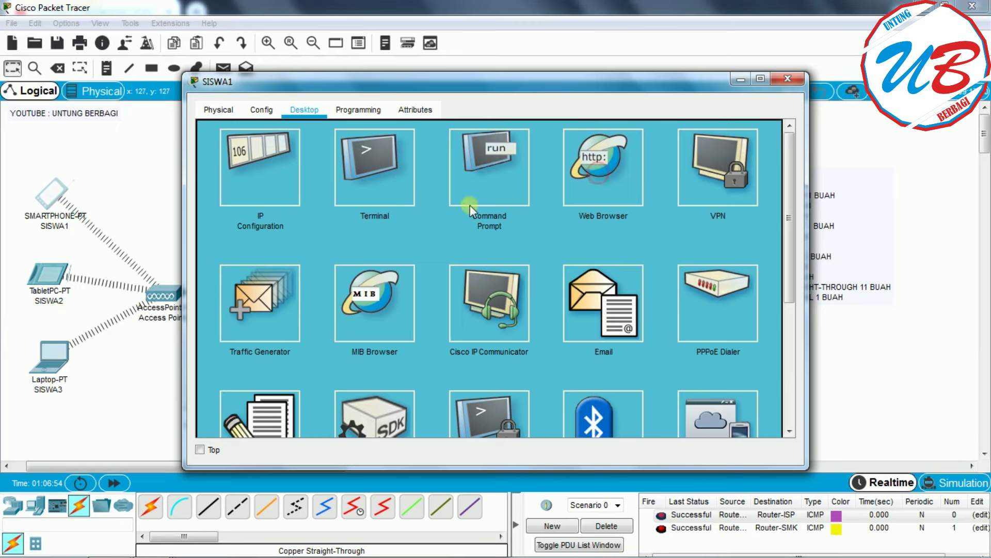
left_click(594, 197)
left_click(362, 158)
type("www.")
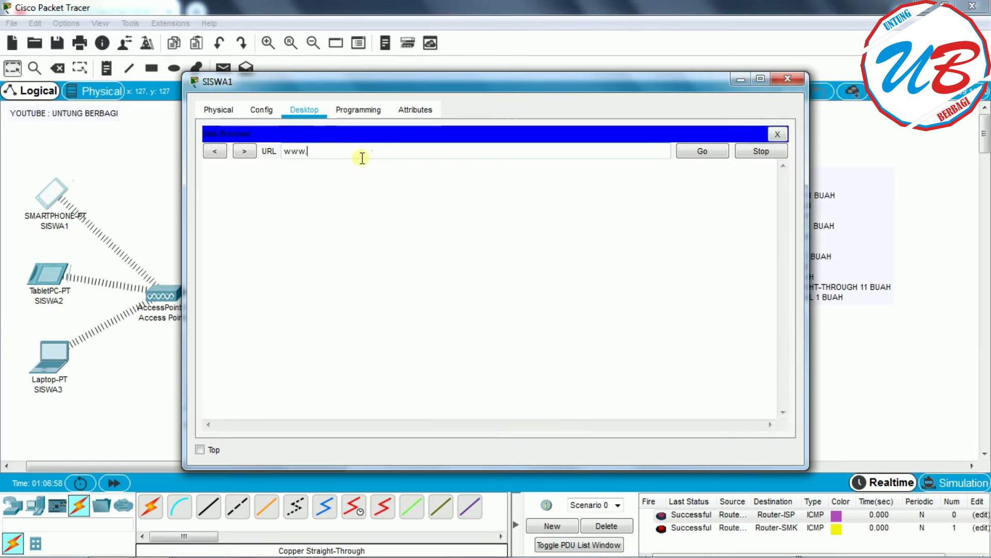
type("smkmw.sch.id")
left_click(684, 153)
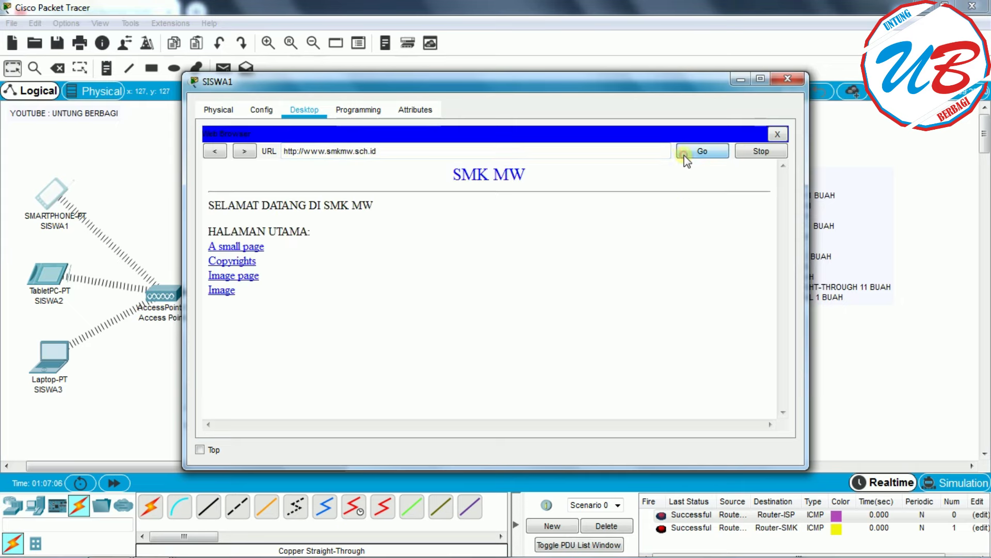
left_click(790, 79)
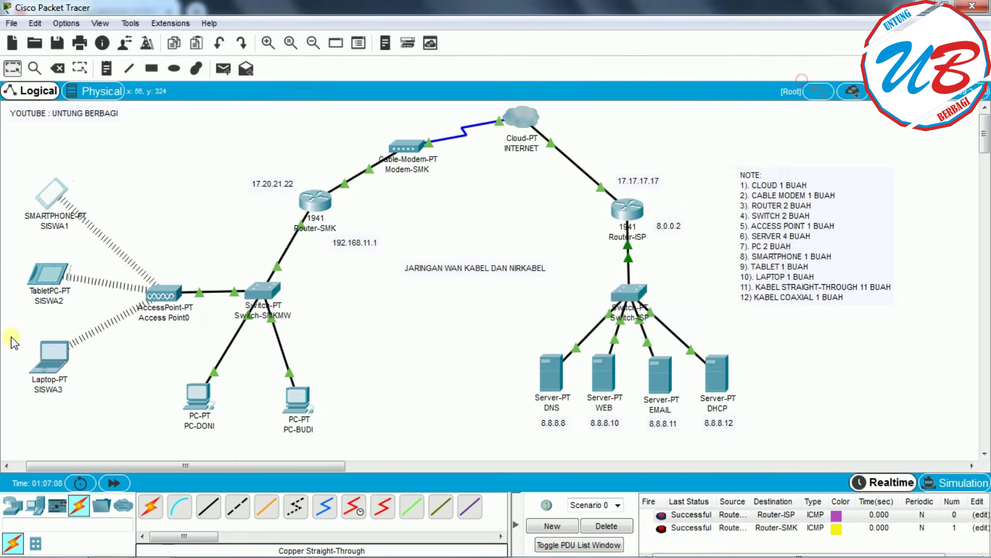
left_click(32, 280)
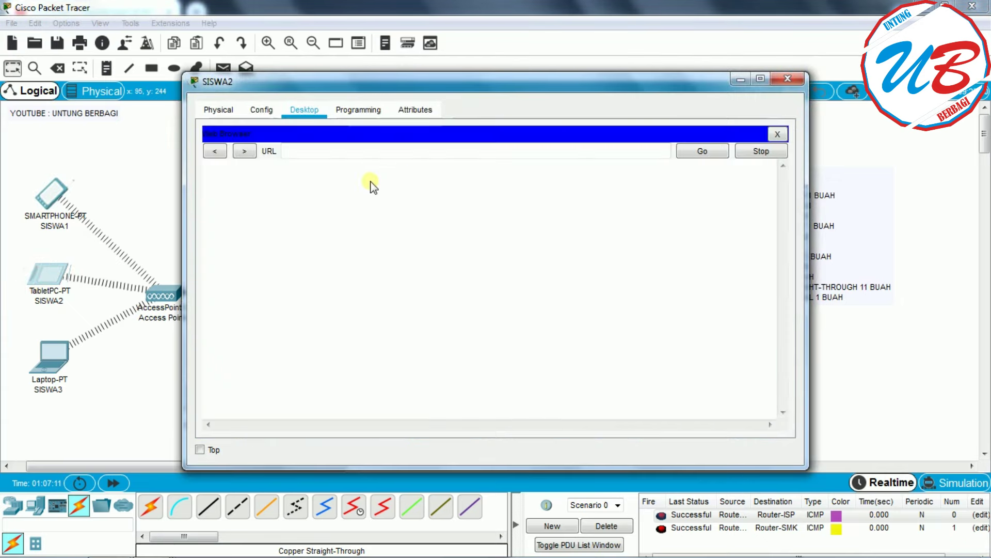
left_click(347, 149)
key("ctrl+v")
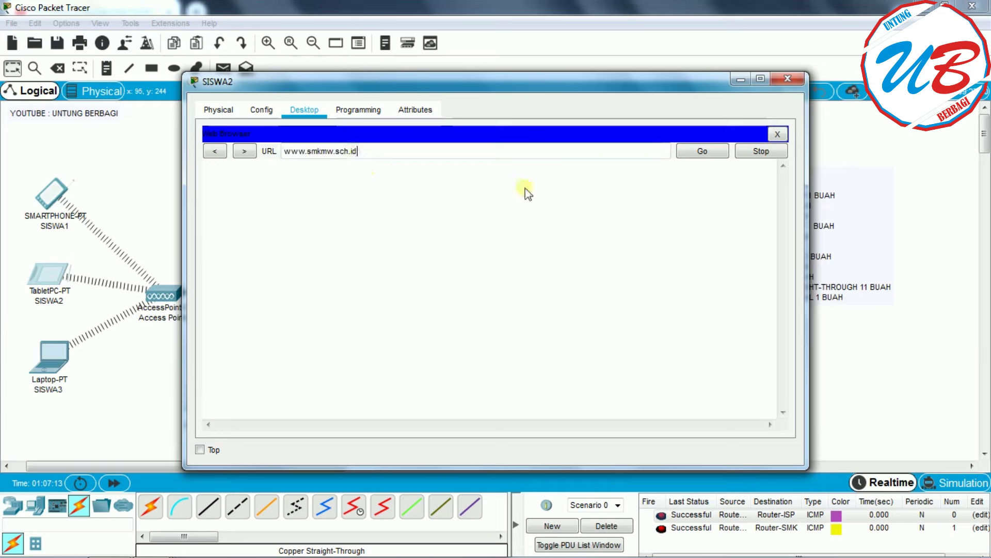
left_click(702, 151)
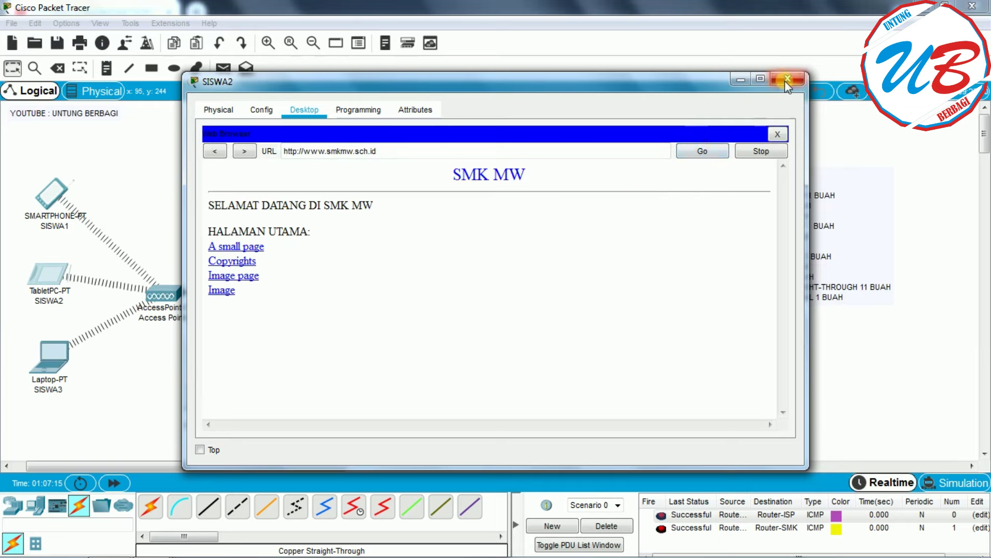
left_click(786, 80)
left_click(50, 368)
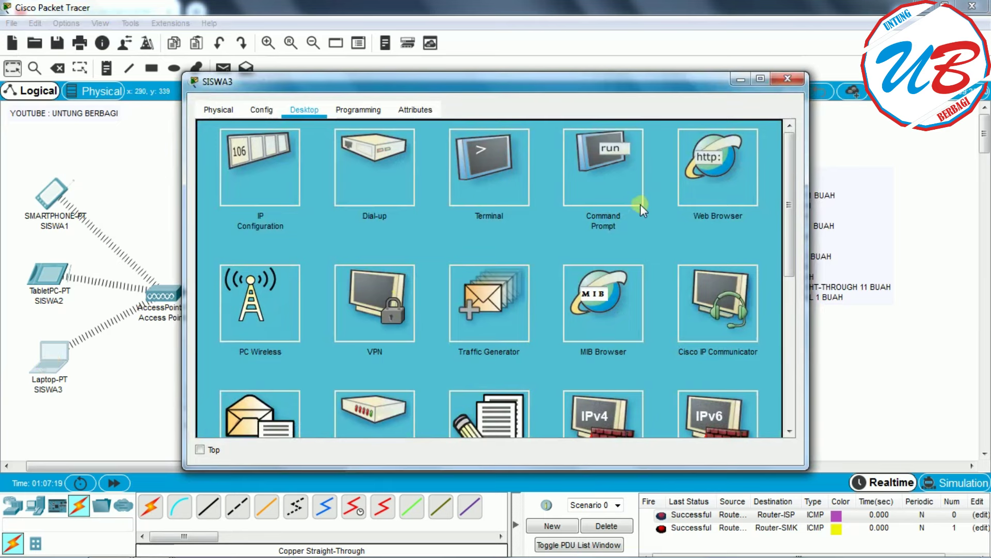
left_click(700, 192)
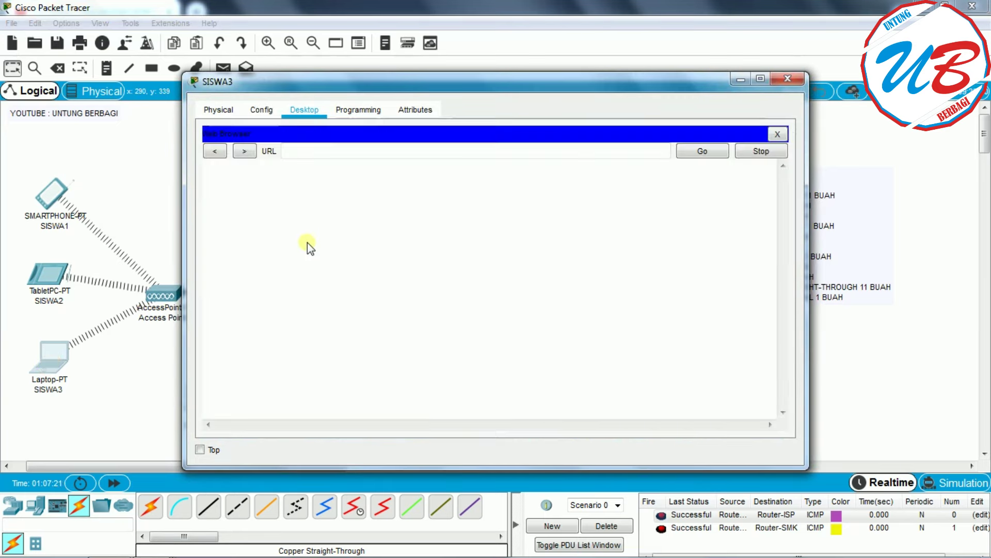
left_click(301, 150)
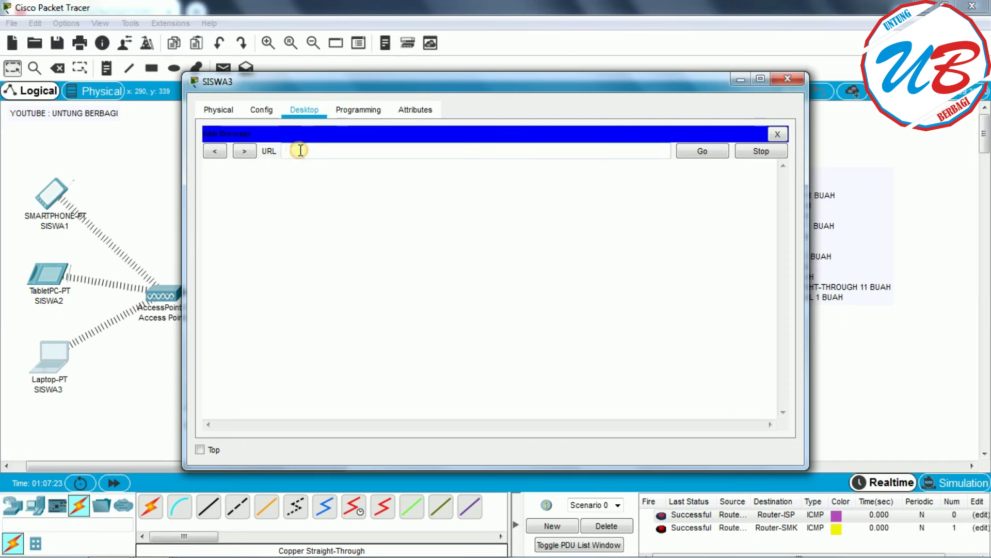
key("ctrl+v")
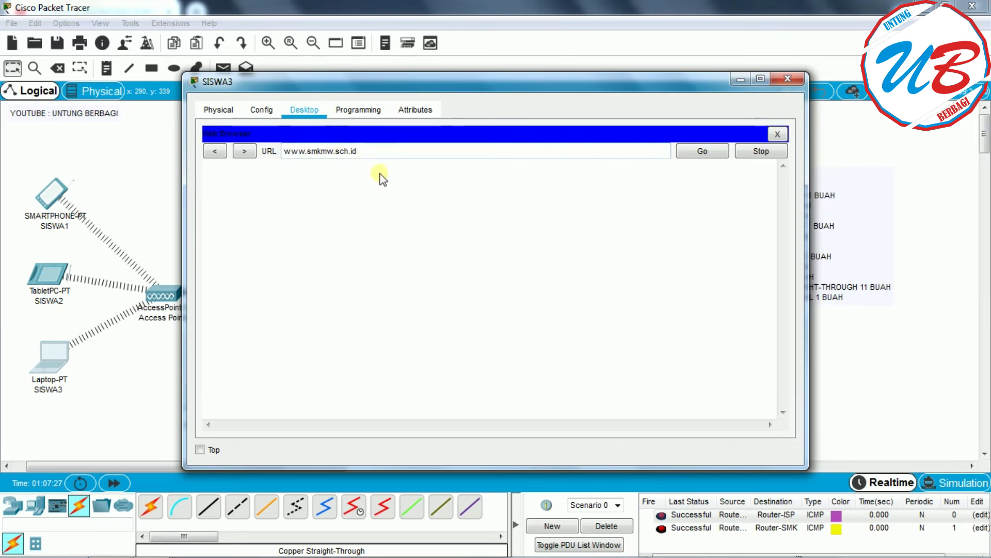
left_click(713, 149)
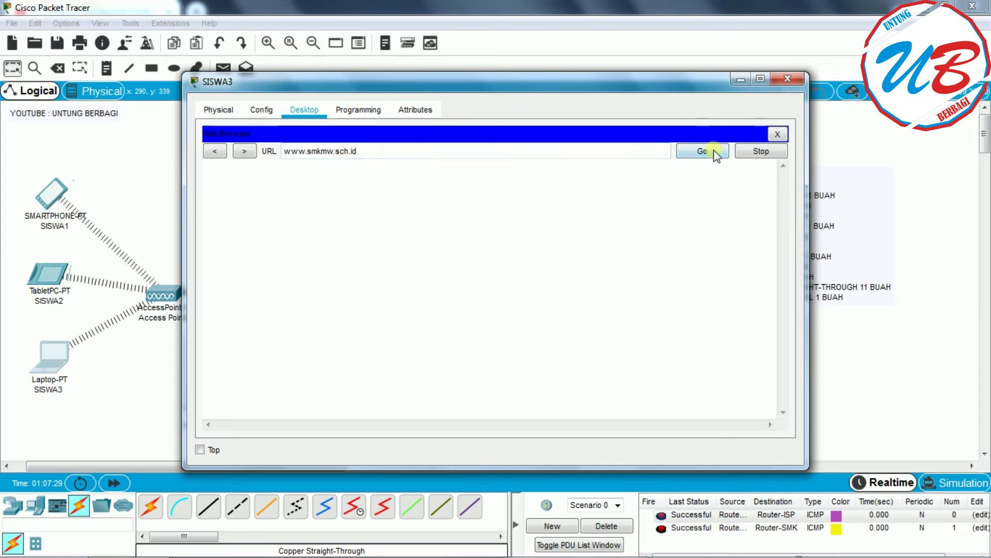
left_click(790, 77)
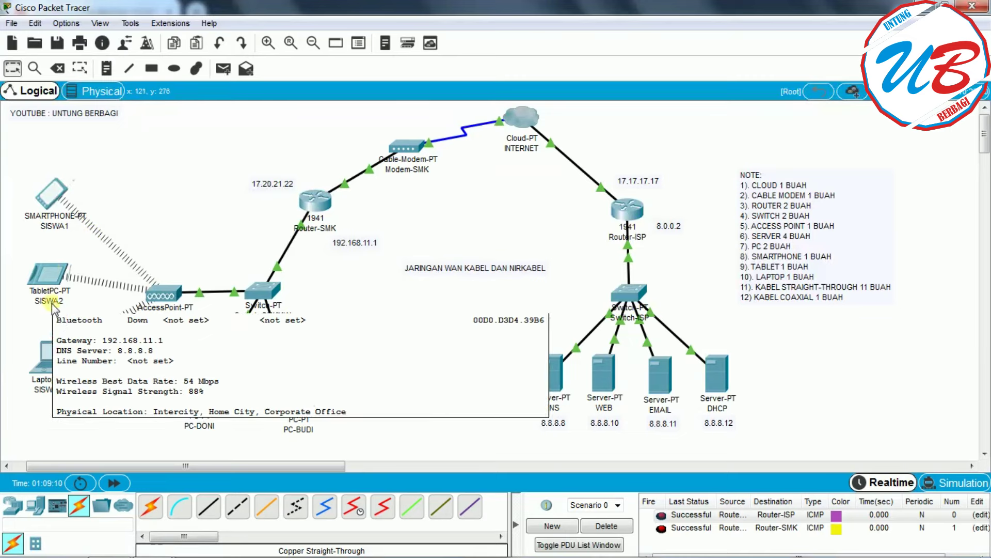
mouse_move(52, 370)
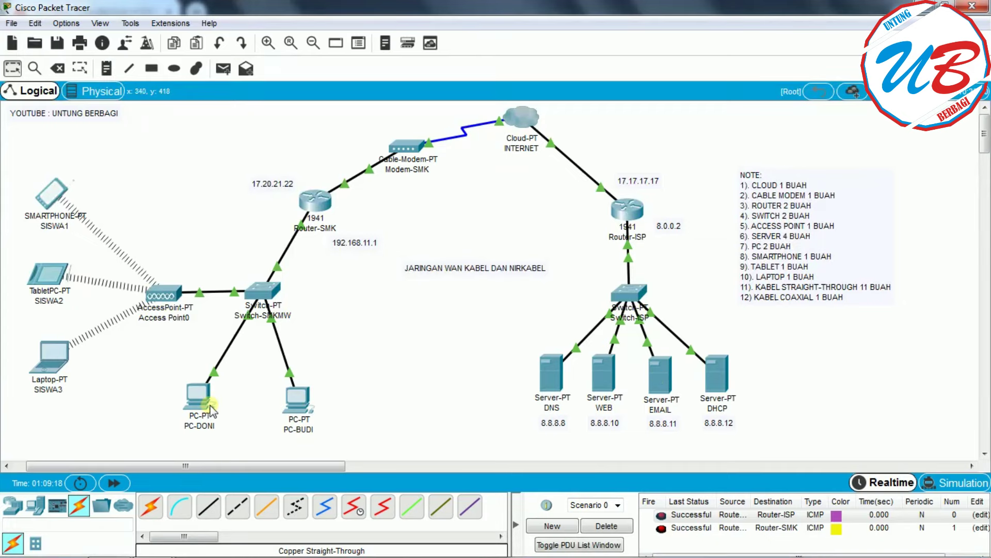
- Open PC-DONI's mail configuration and enter its sender name and e-mail address
left_click(194, 412)
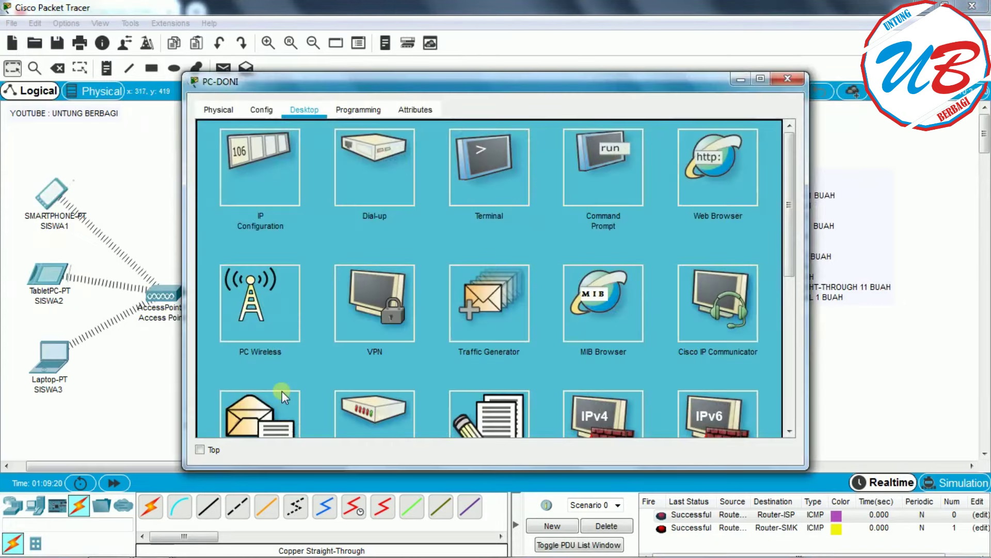
left_click_drag(786, 254, 787, 288)
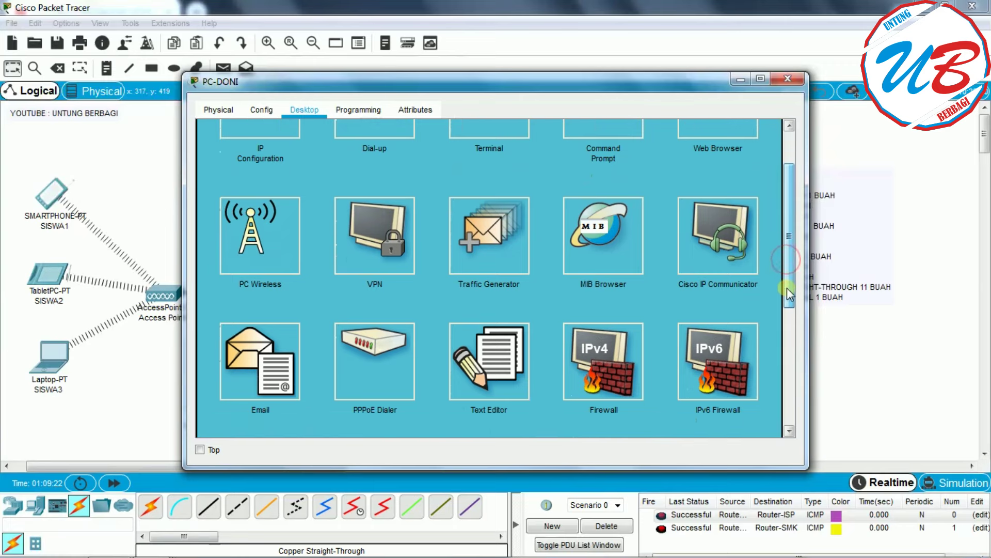
left_click(258, 360)
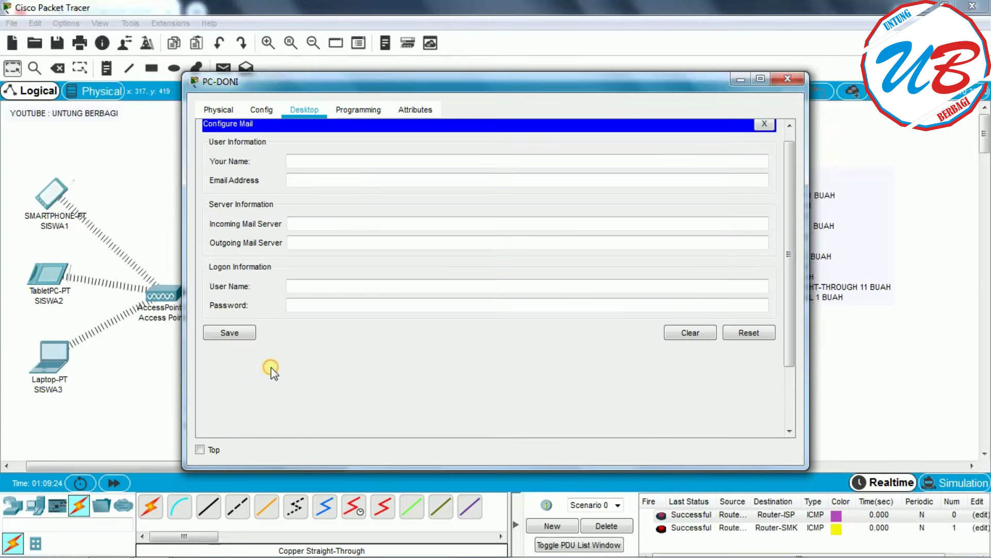
left_click(311, 162)
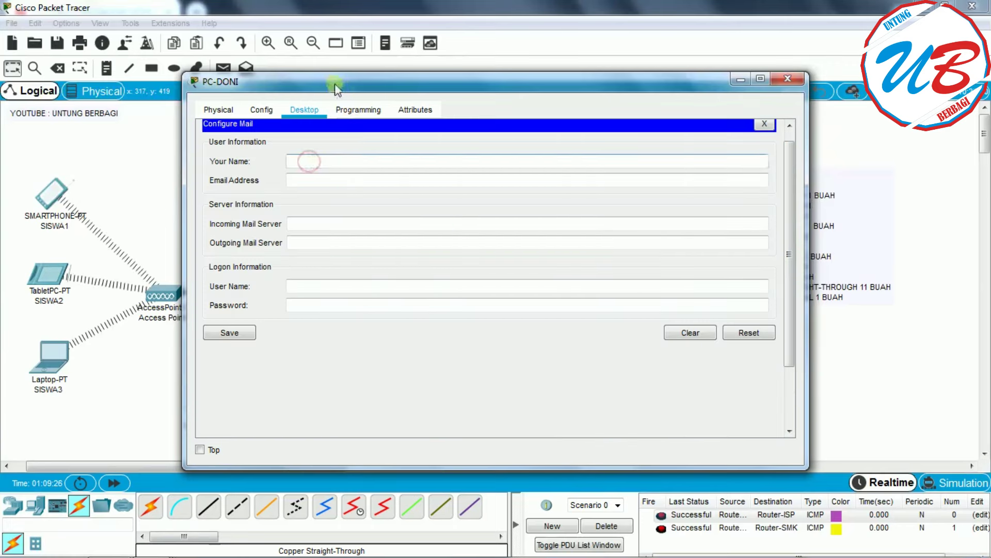
left_click_drag(331, 83, 412, 82)
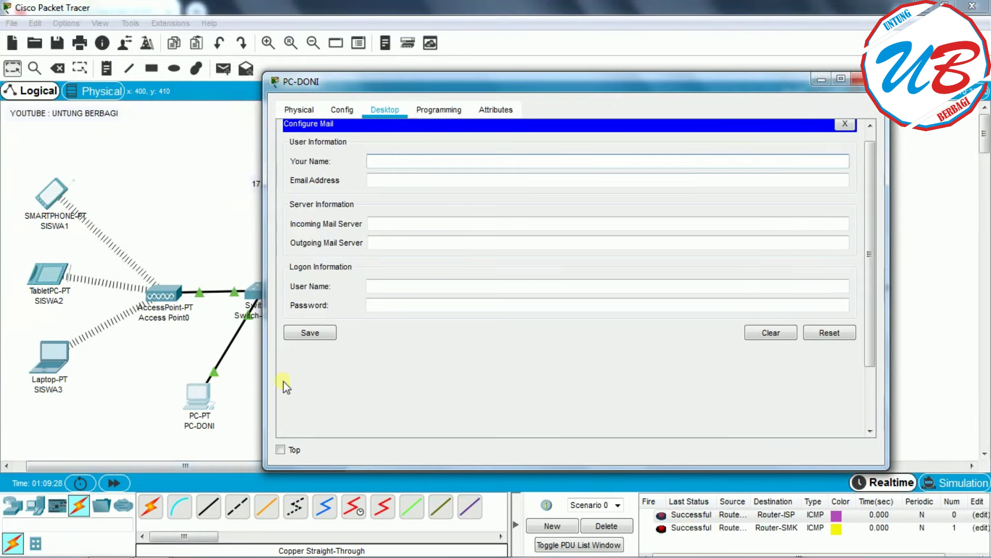
type("doni")
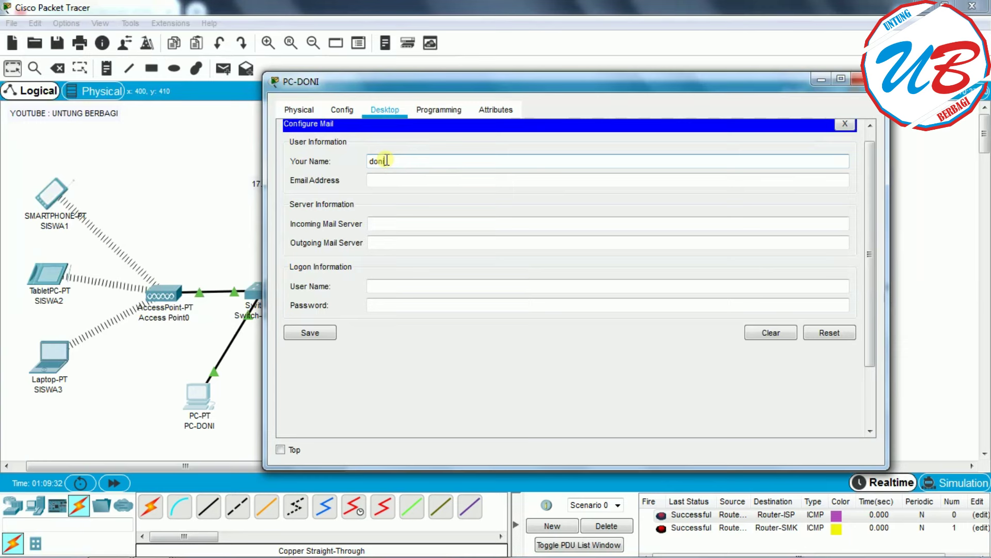
left_click(375, 181)
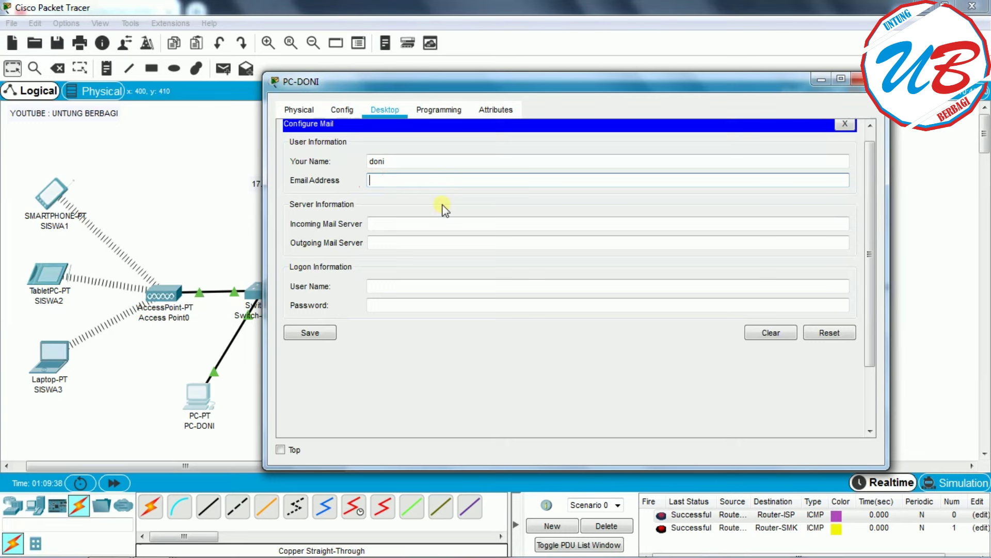
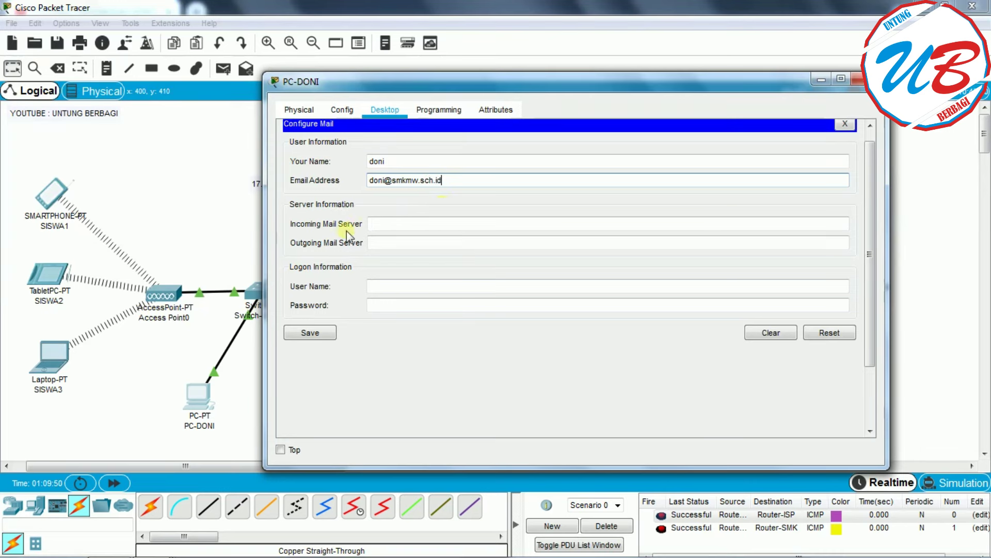
- Set incoming and outgoing mail servers to 8.8.8.11, enter logon user name and password, and save
left_click(400, 224)
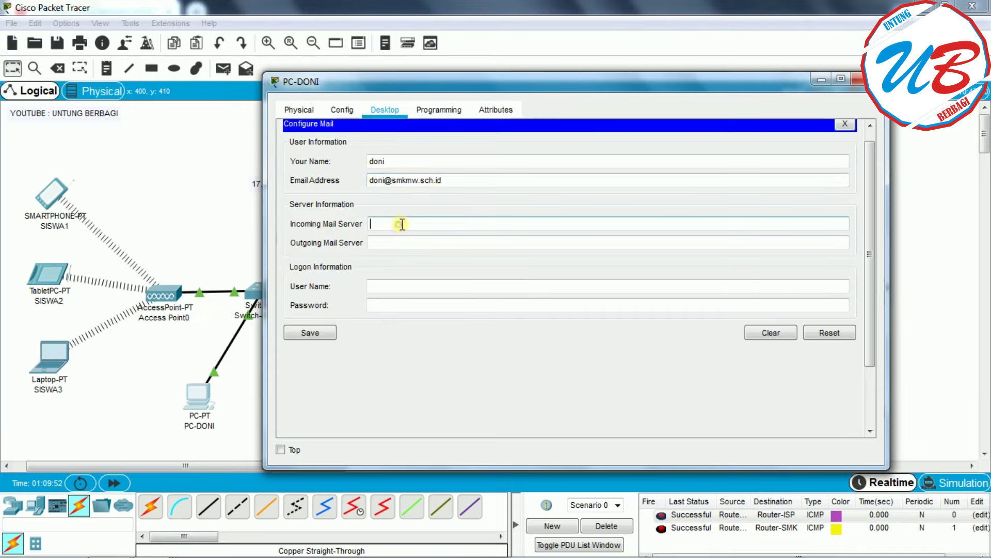
left_click_drag(476, 83, 334, 77)
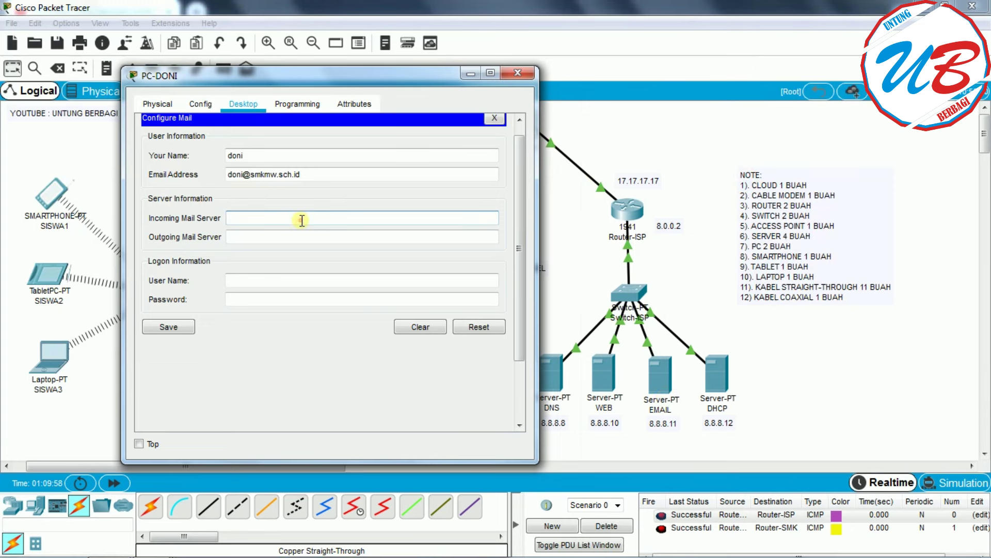
type("8.8.8.11")
left_click(253, 238)
type("8")
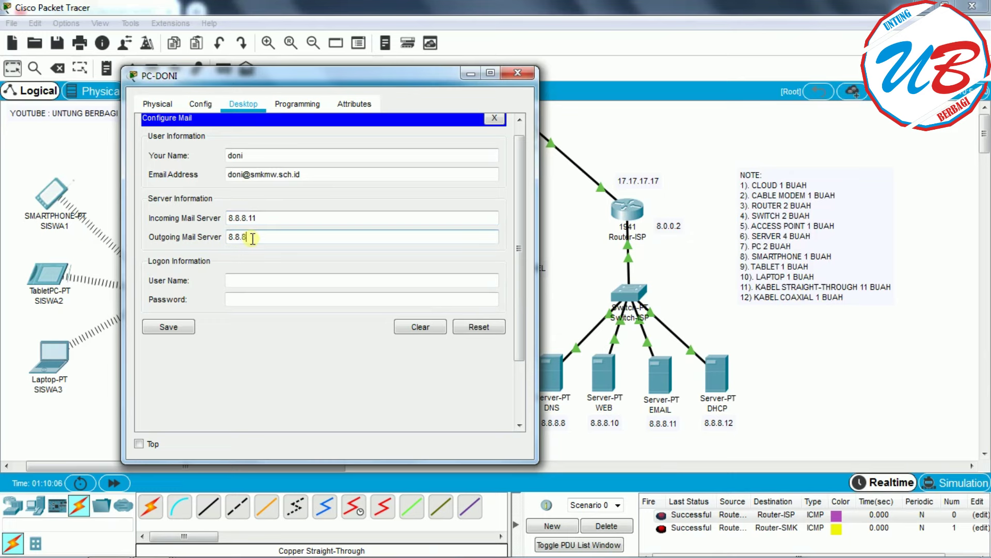
type(".8.8.11")
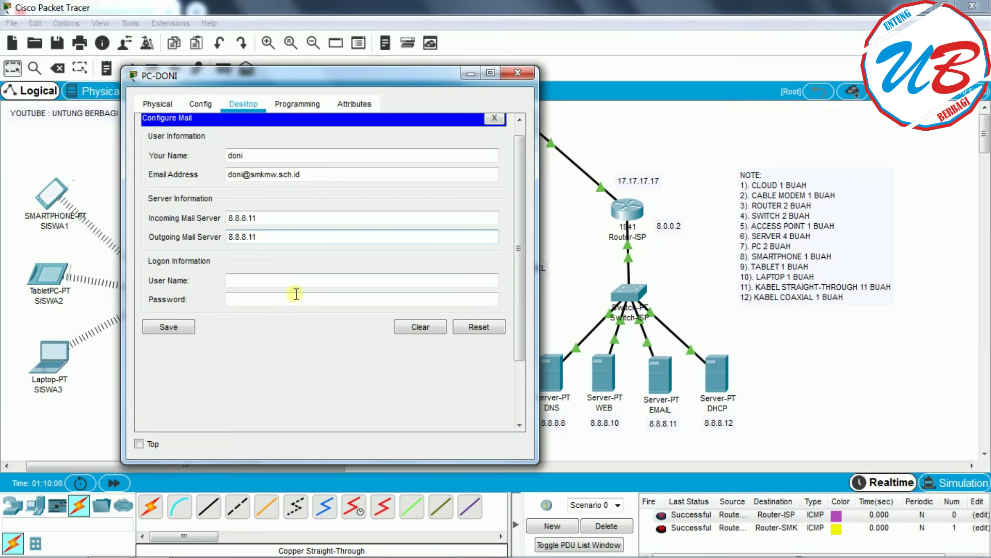
left_click(277, 280)
left_click_drag(297, 73, 587, 83)
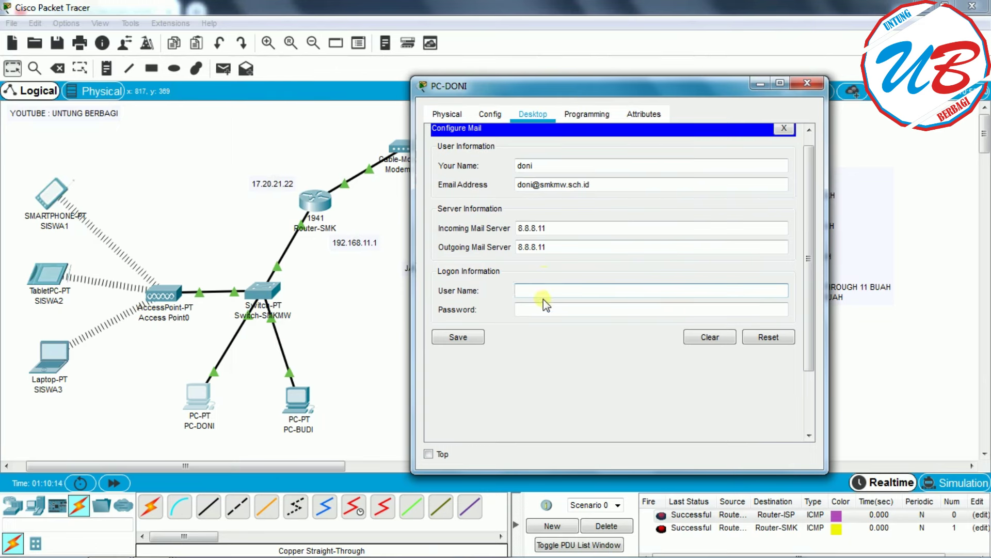
left_click(583, 310)
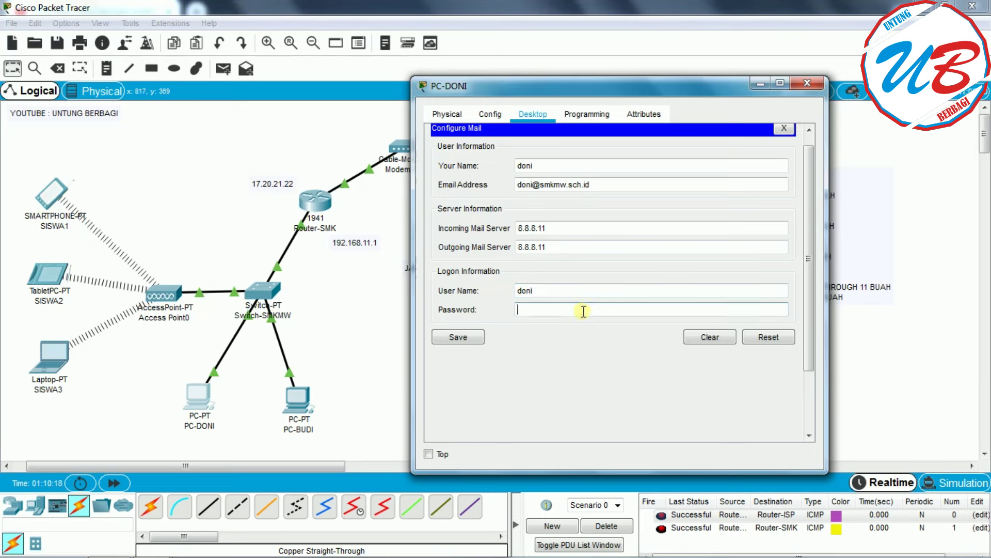
type("12345")
left_click(461, 339)
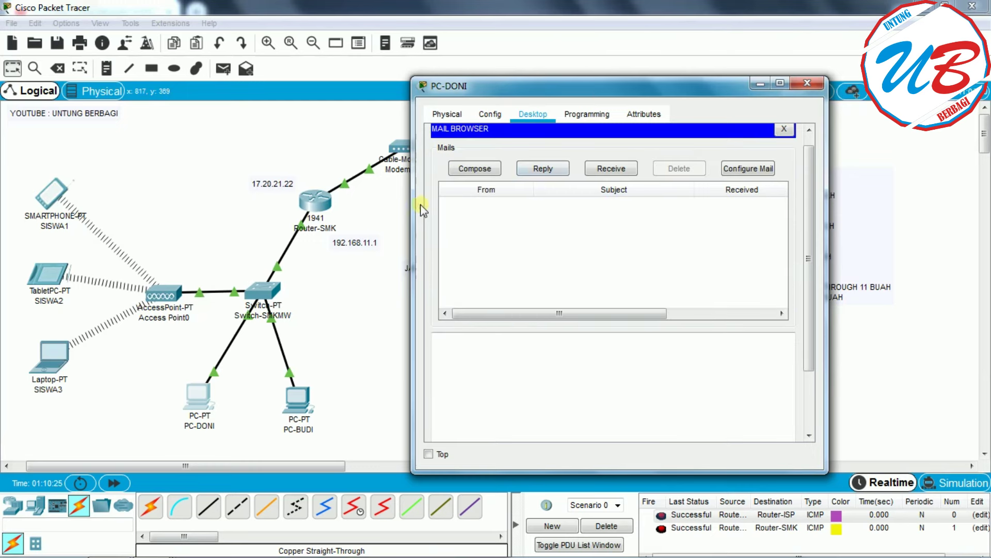
left_click_drag(412, 224, 341, 225)
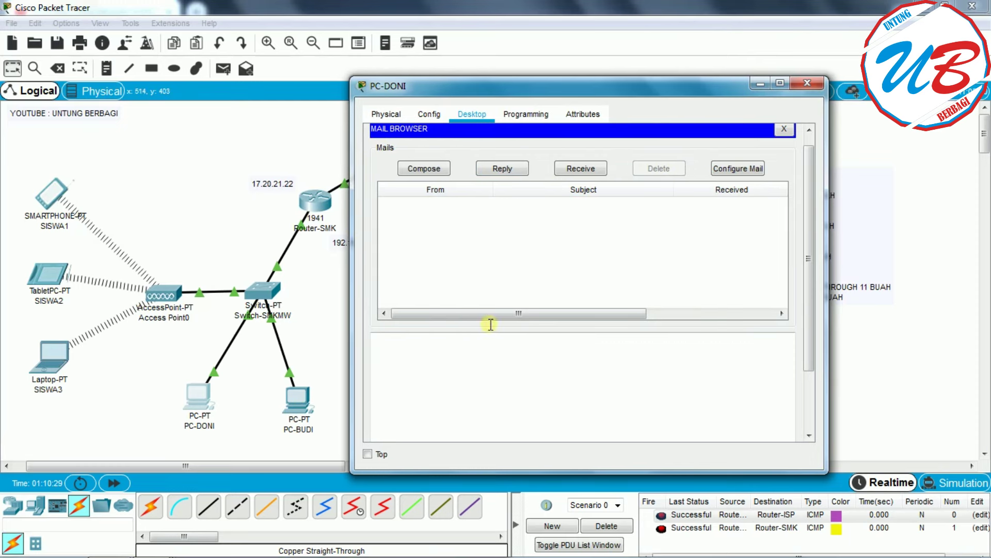
left_click(426, 169)
- Write an email to PC-BUDI titled 'mencoba membuat jaringan wan' saying 'selamat kita berhasil membuat jaringan wan'
left_click(496, 152)
left_click_drag(474, 85, 508, 91)
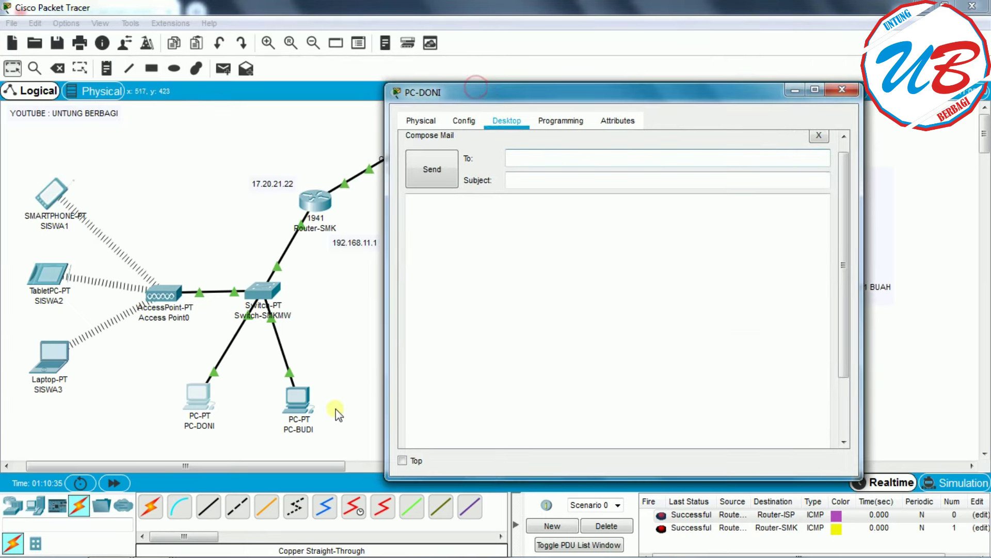
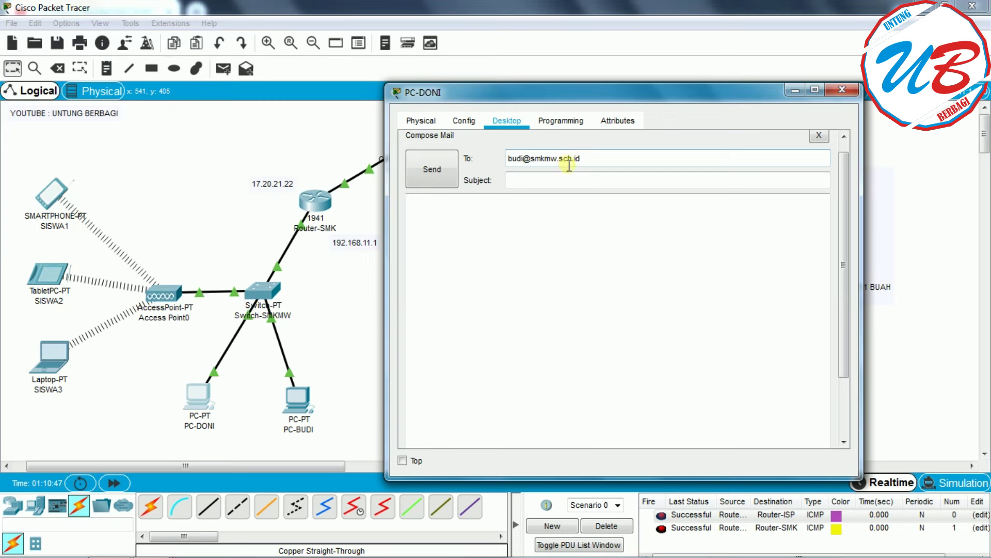
left_click(537, 181)
type("menco")
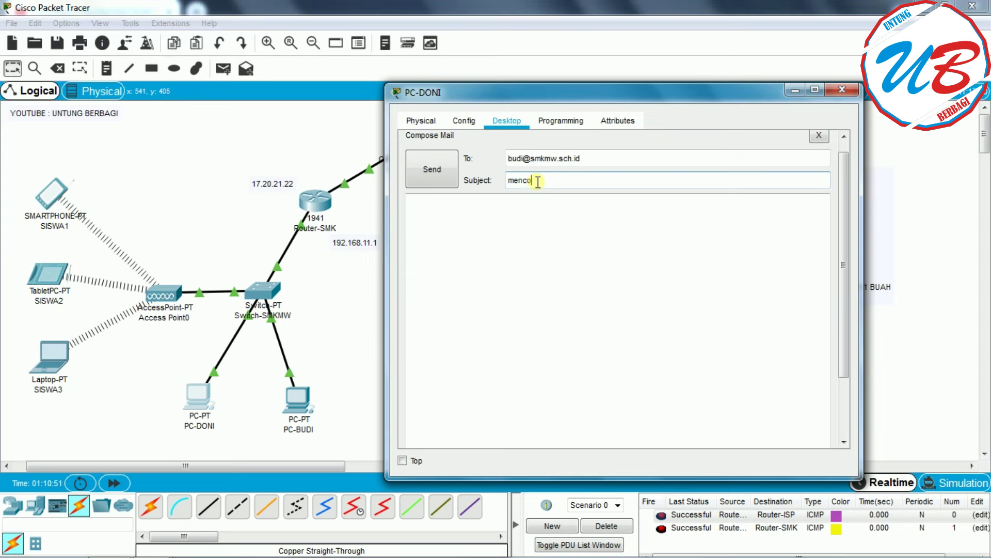
type("mbuat jaringan wan")
left_click(489, 219)
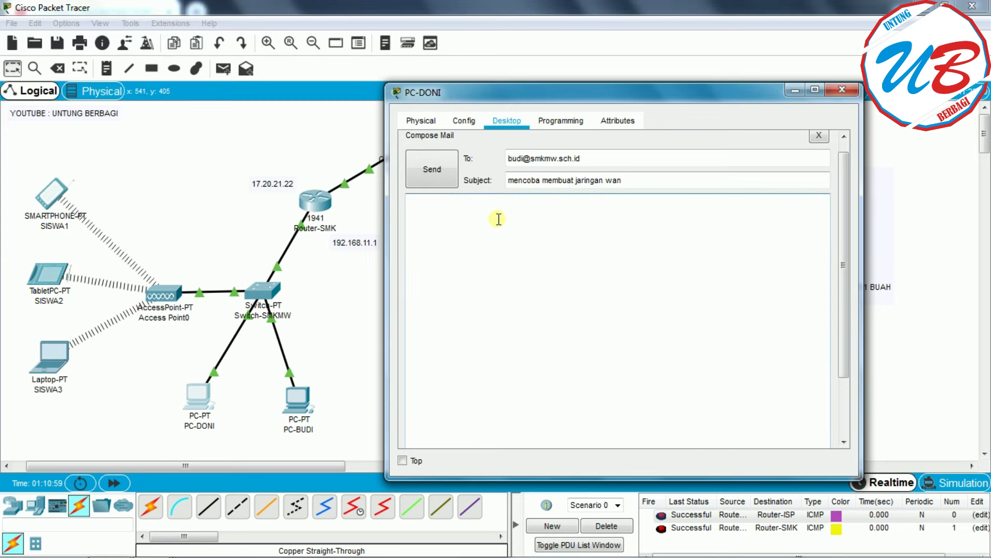
type("selmat kita berhasil membuat ja")
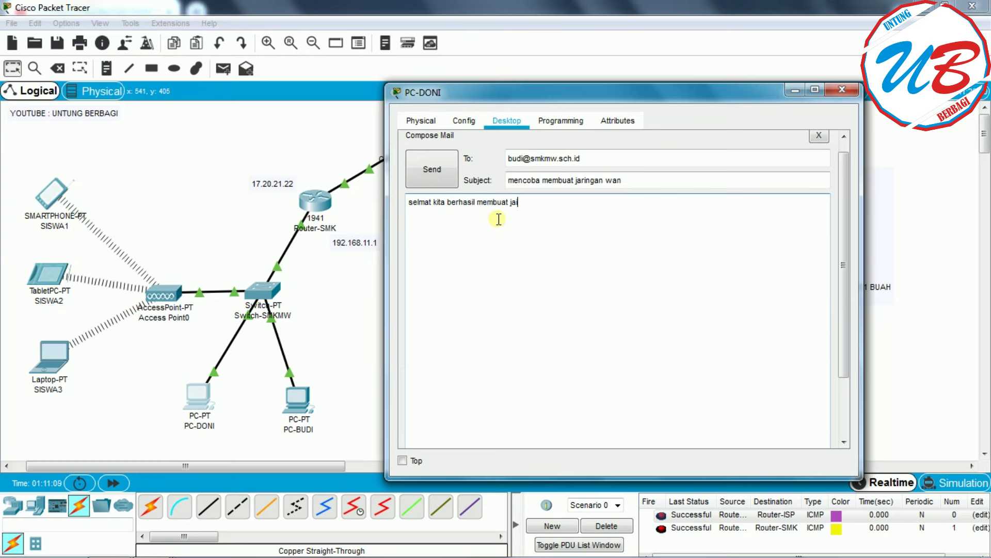
type("ringan wan")
left_click(420, 201)
type("a")
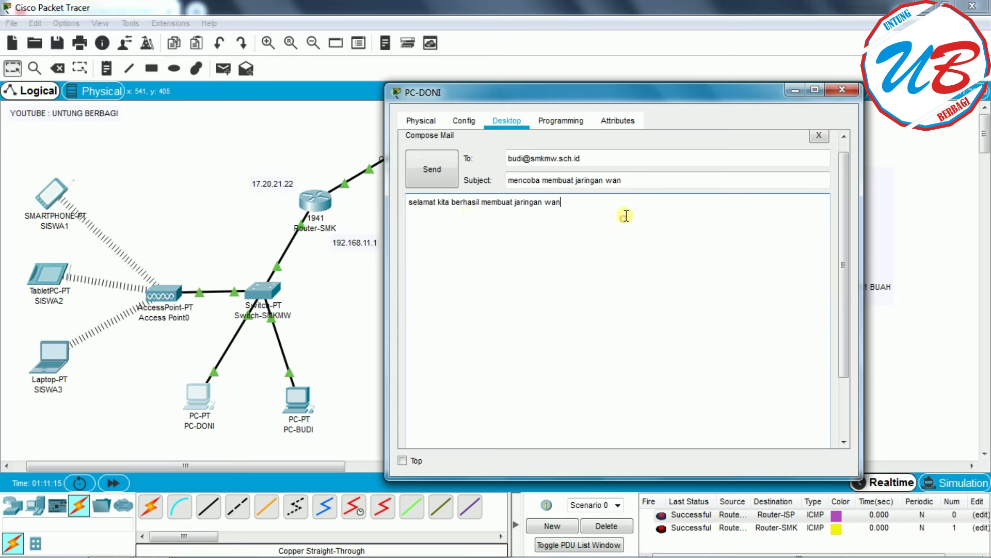
- Send the email, confirm Send Success, and close PC-DONI's window
mouse_move(843, 214)
left_mouse_down()
mouse_move(852, 322)
mouse_move(850, 201)
left_mouse_up()
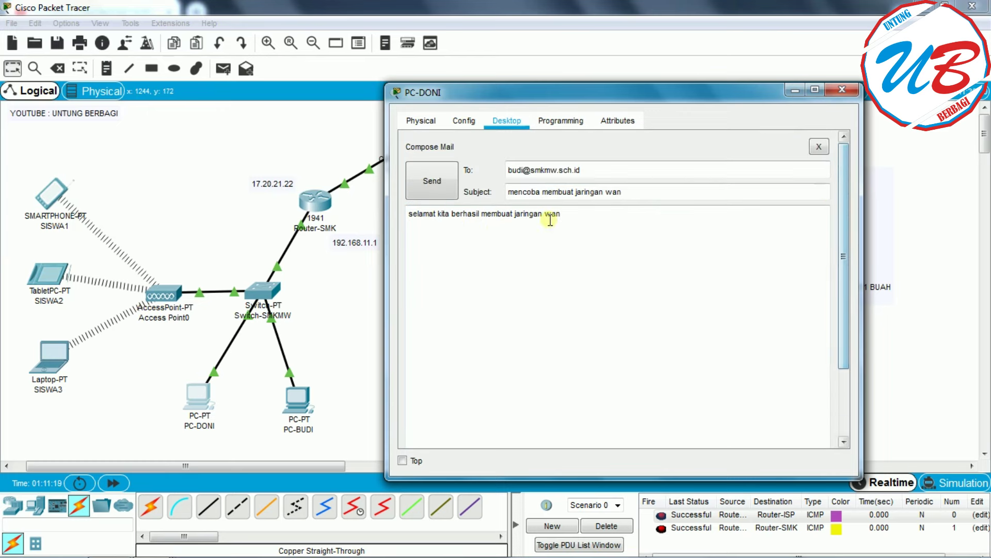
left_click(439, 179)
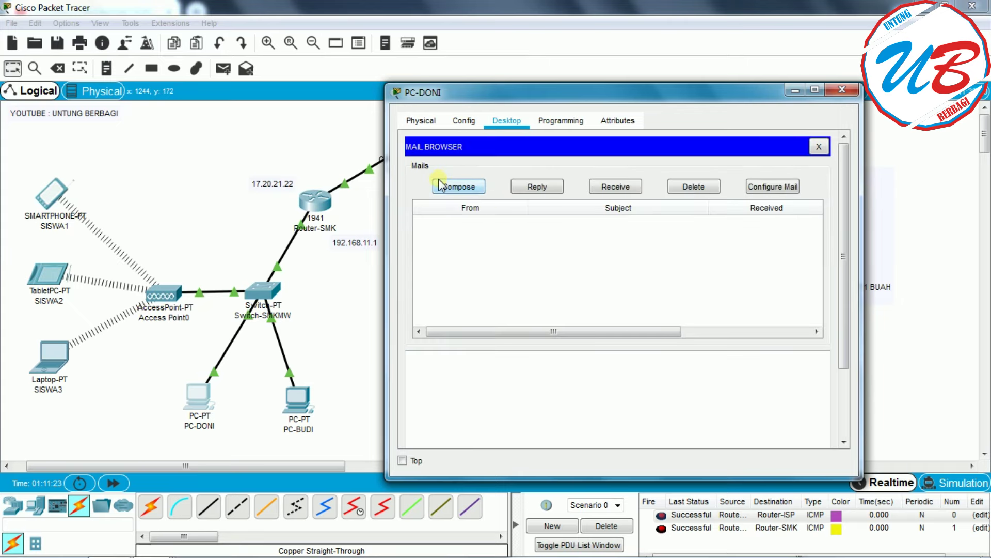
left_click_drag(842, 333, 851, 421)
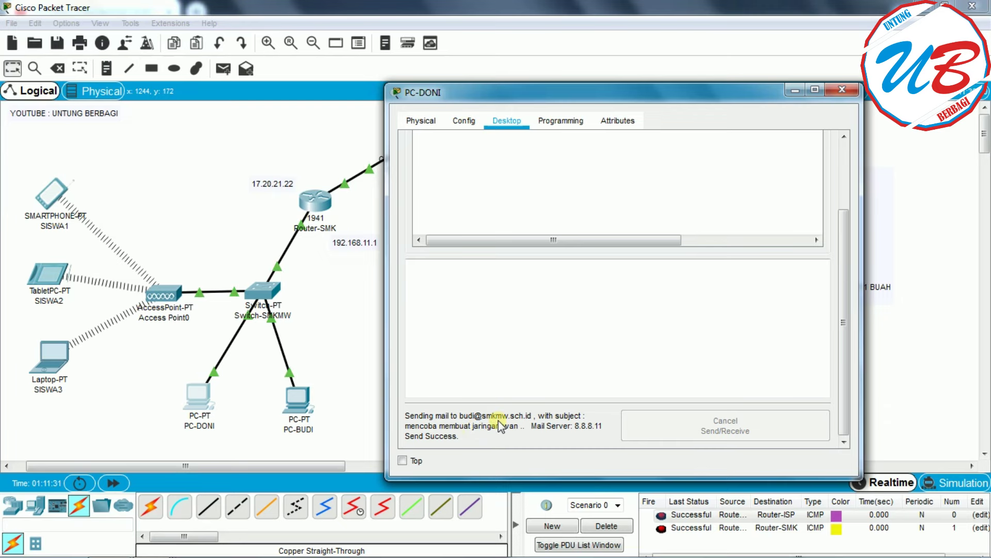
left_click(833, 95)
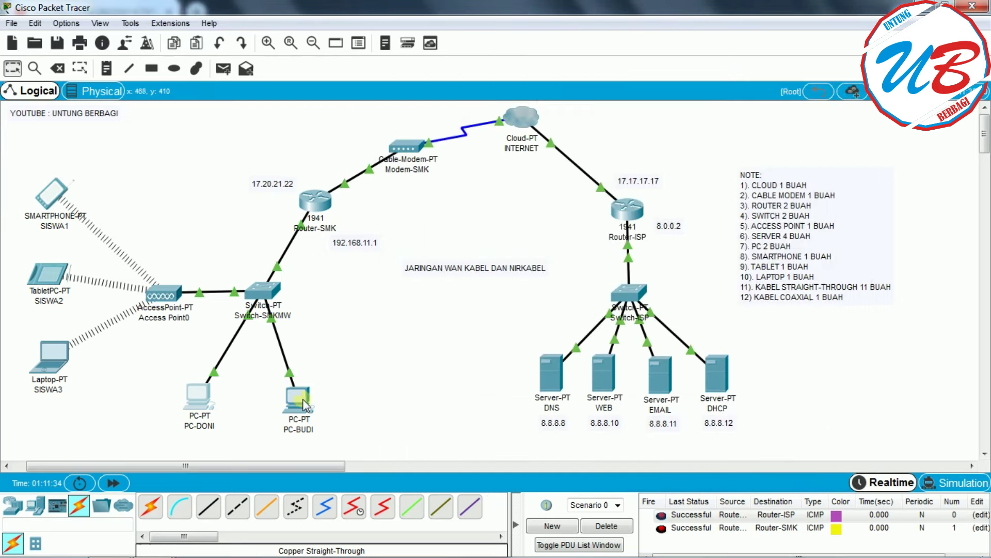
- Open PC-BUDI's mail configuration and enter its e-mail address
left_click(302, 398)
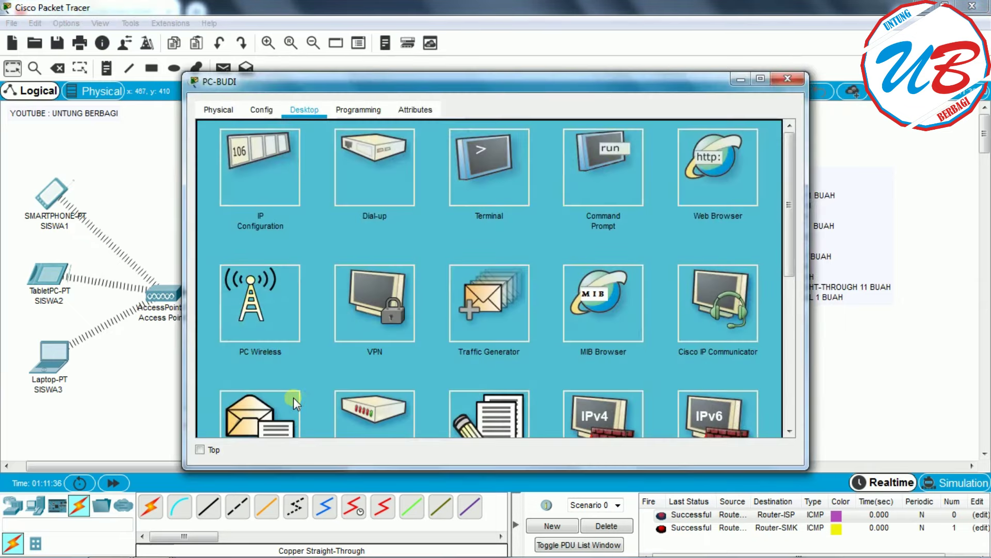
left_click_drag(788, 229, 789, 253)
left_click(257, 380)
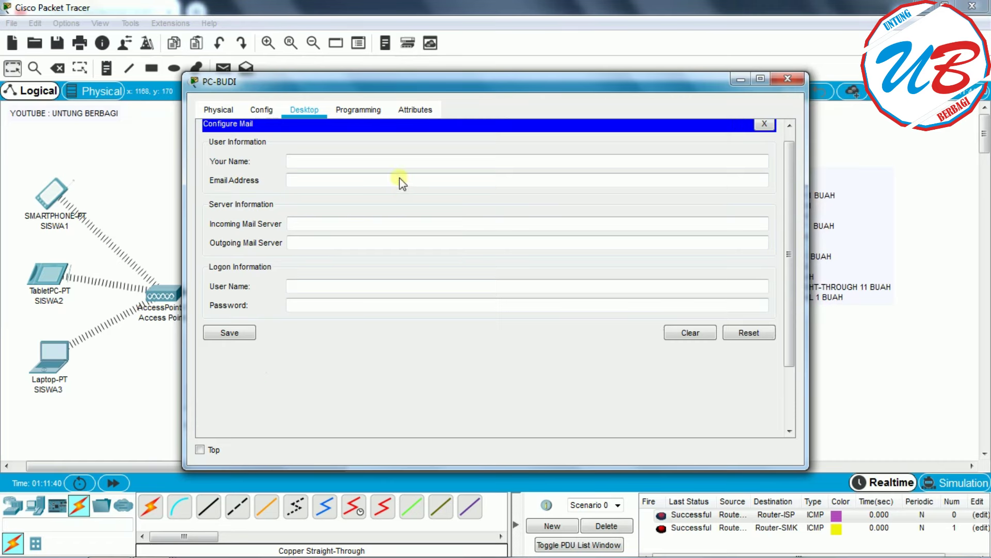
left_click_drag(303, 83, 488, 81)
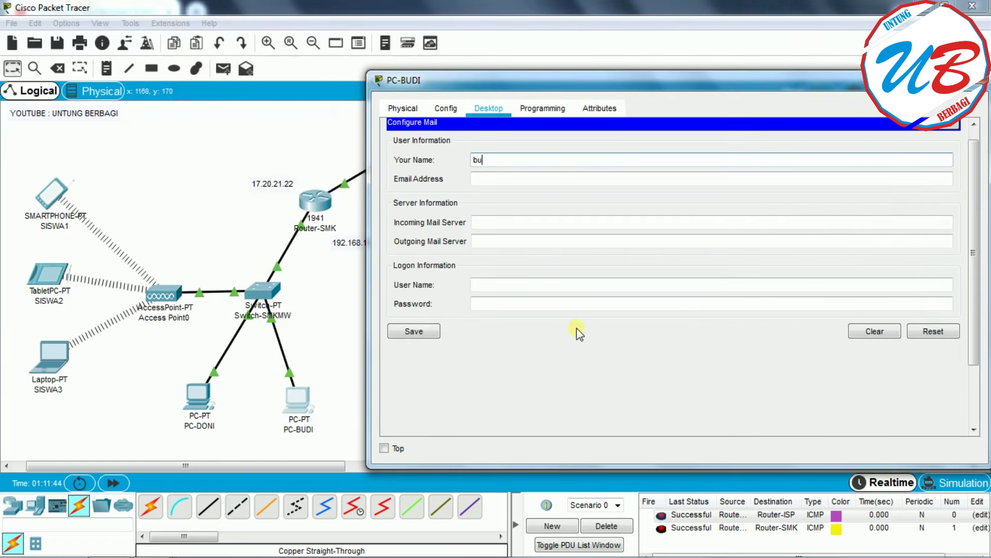
left_click(495, 180)
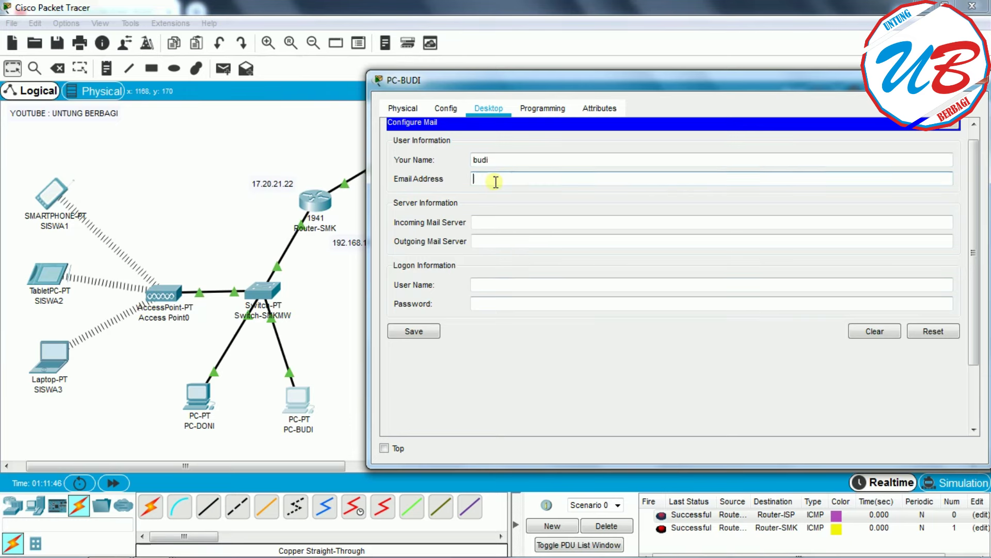
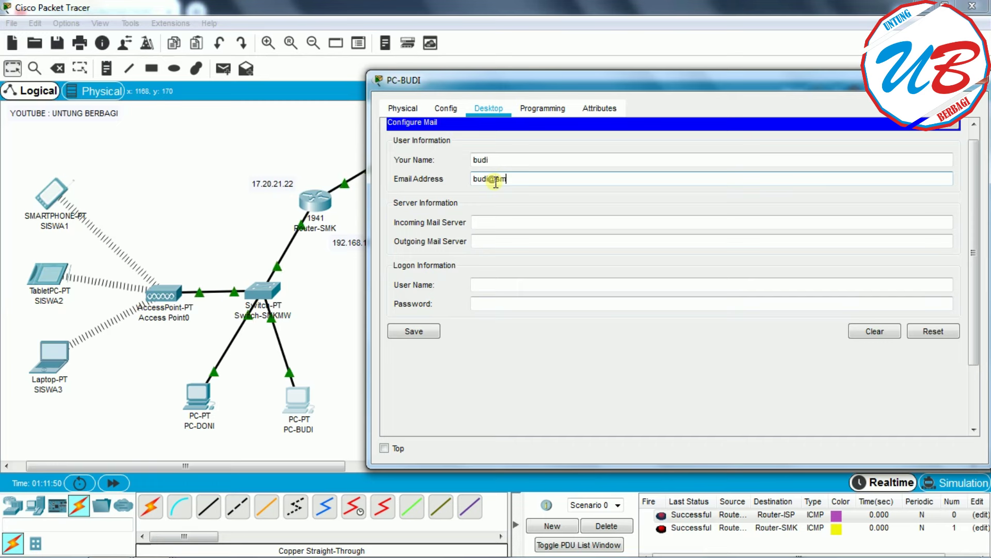
- Set both mail servers to 8.8.8.11 and enter the logon user name and password
left_click(503, 223)
left_click_drag(842, 80, 661, 85)
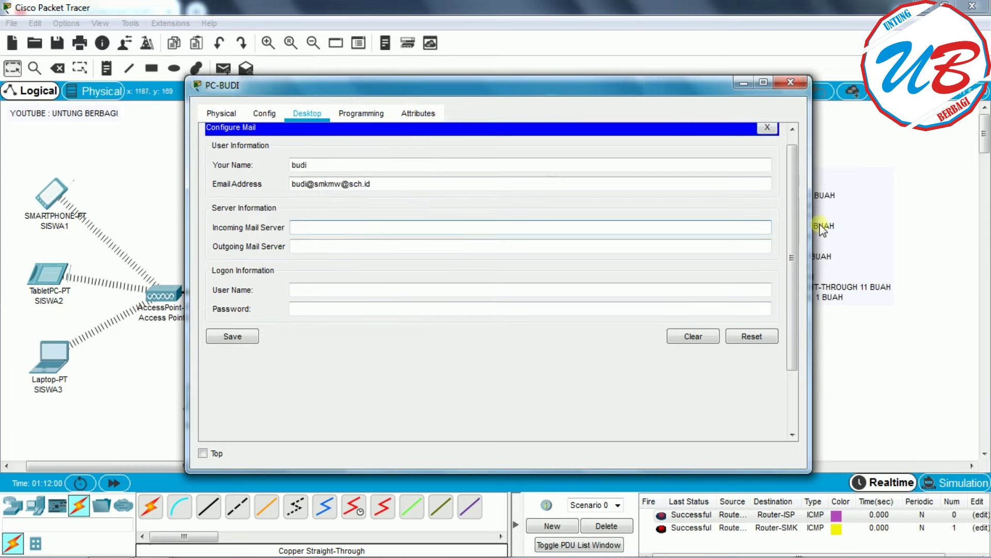
left_click_drag(810, 229, 602, 231)
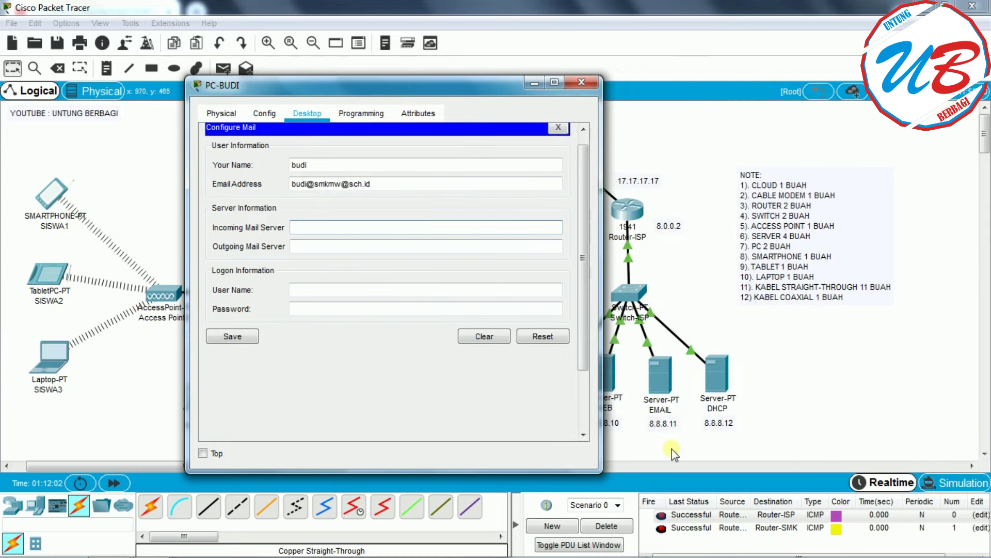
type("8.8")
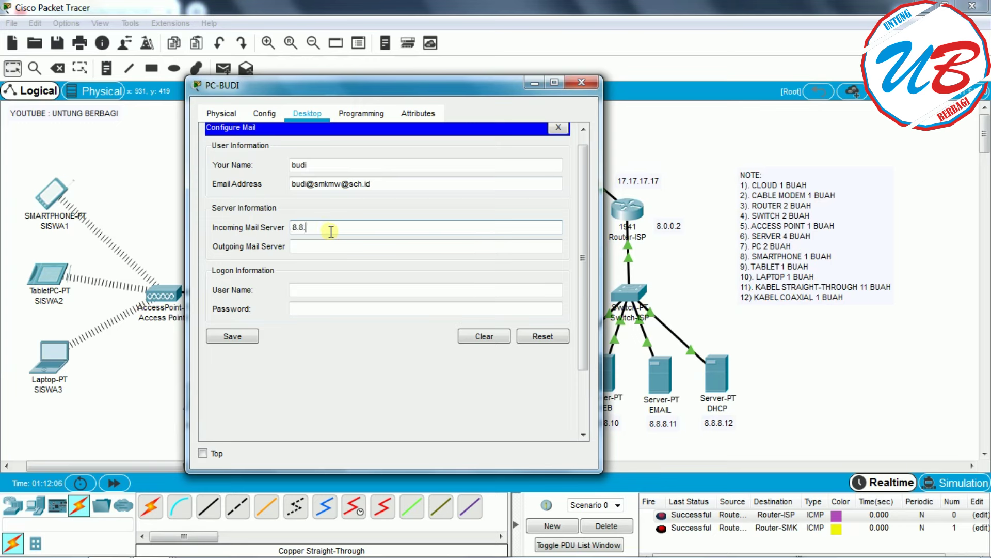
type(".")
key("BackSpace")
key("BackSpace")
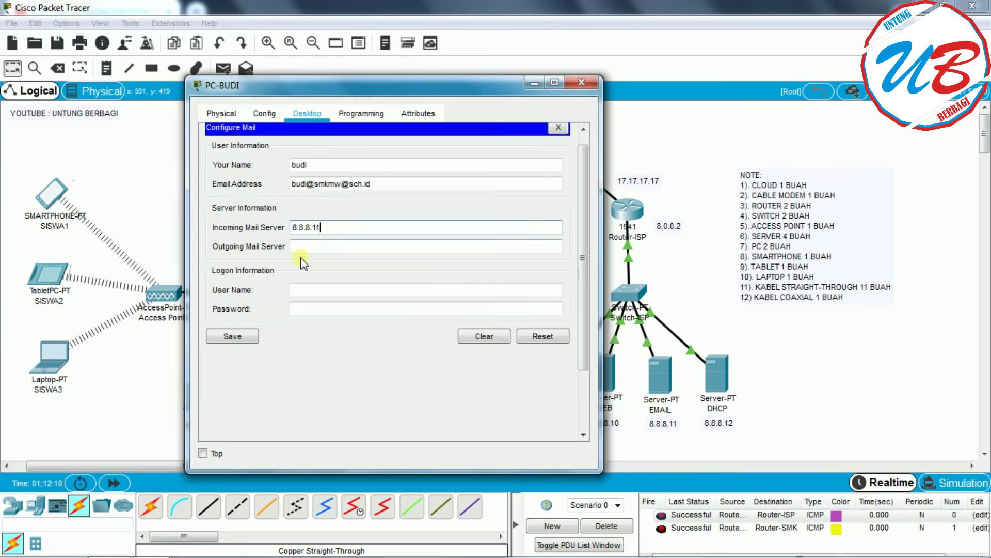
left_click(317, 248)
type("8.8.8.11")
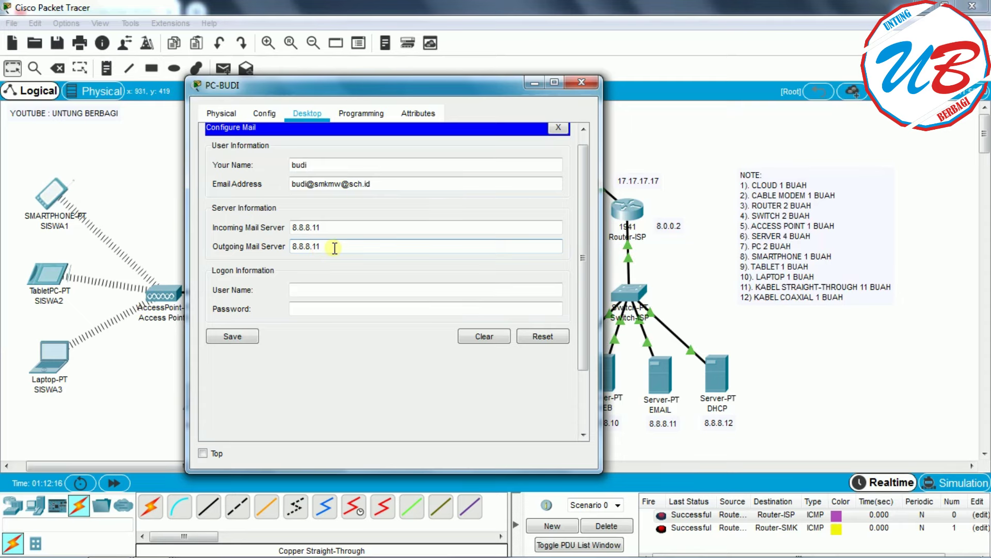
left_click(321, 290)
left_click_drag(384, 79, 606, 82)
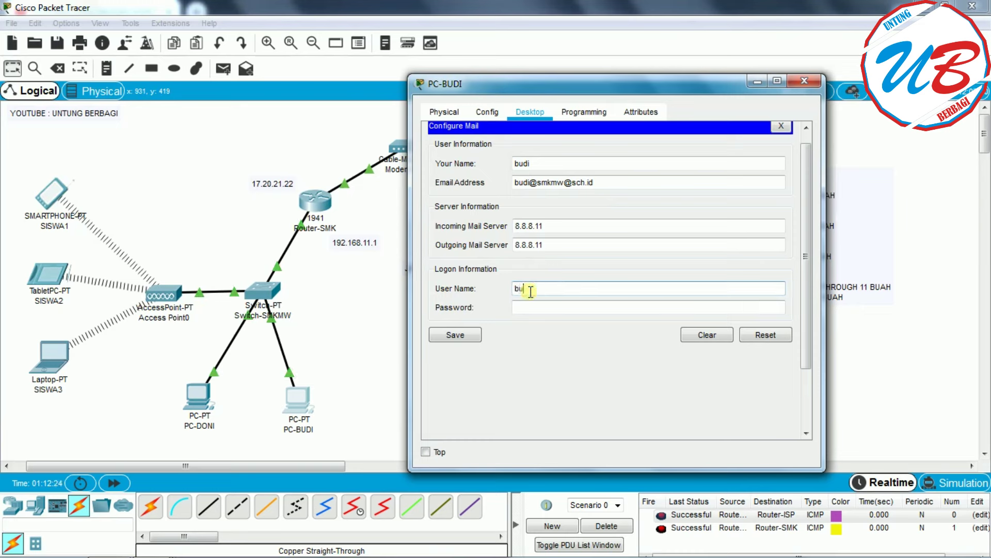
left_click(532, 308)
type("bu")
type("i")
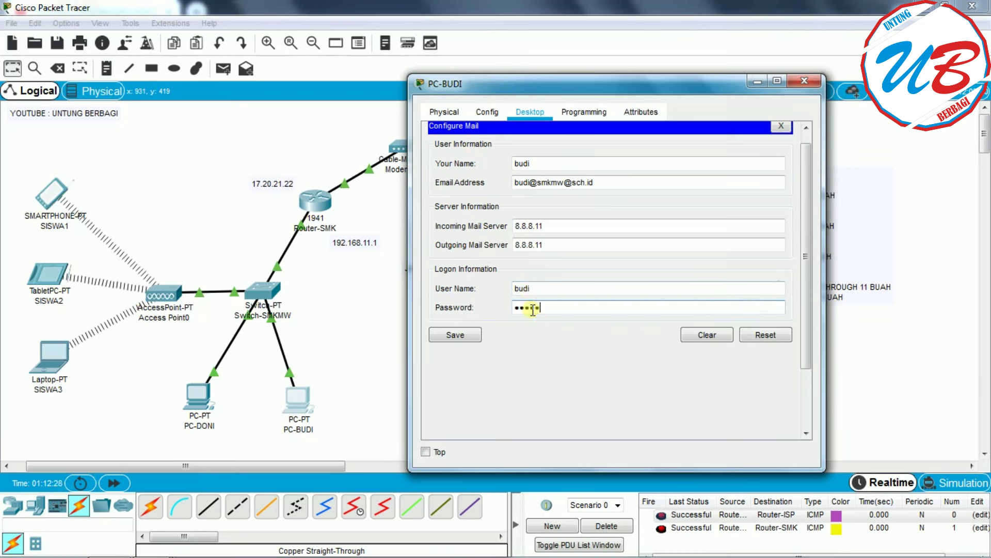
- Dismiss the invalid-address error, delete the extra @ from PC-BUDI's e-mail address, and save
left_click(454, 335)
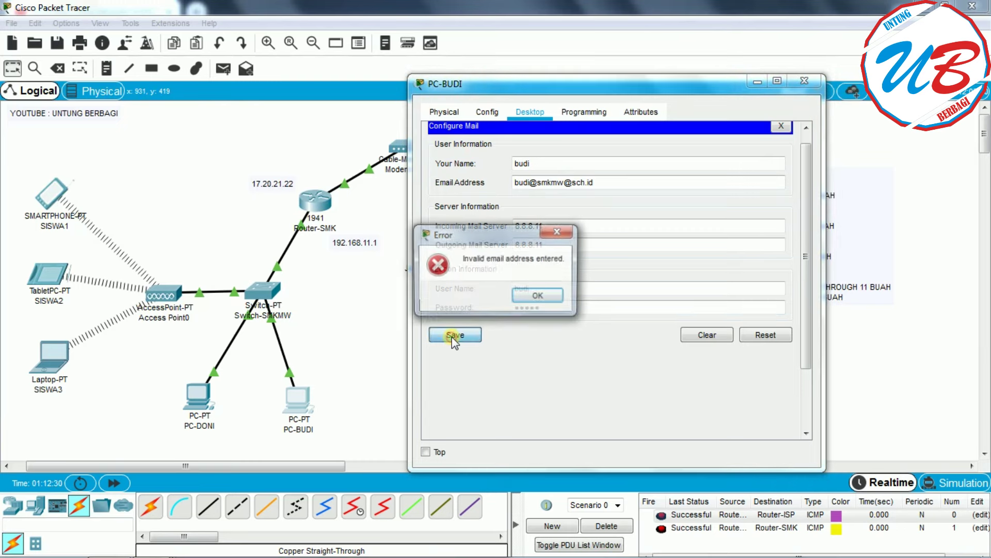
left_click(548, 296)
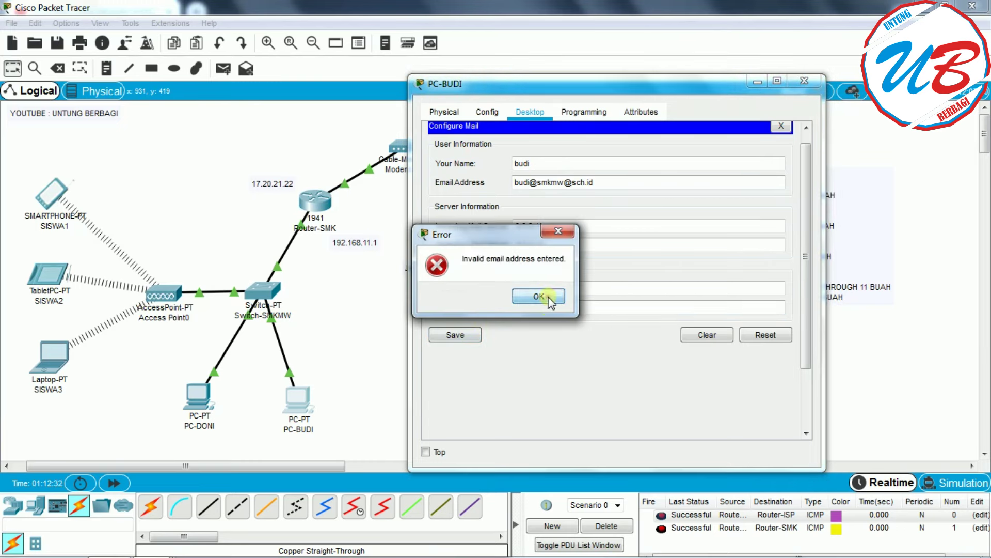
left_click(570, 181)
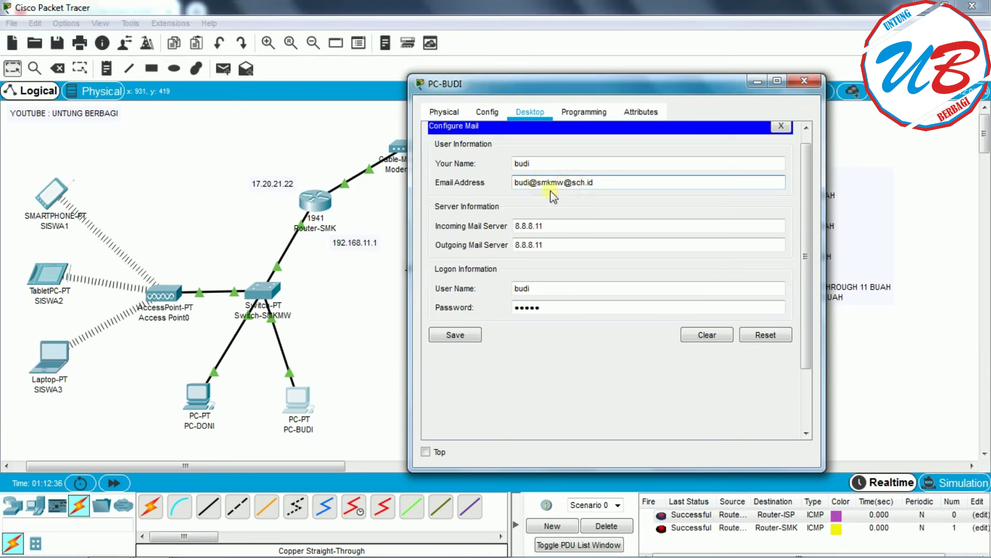
key("BackSpace")
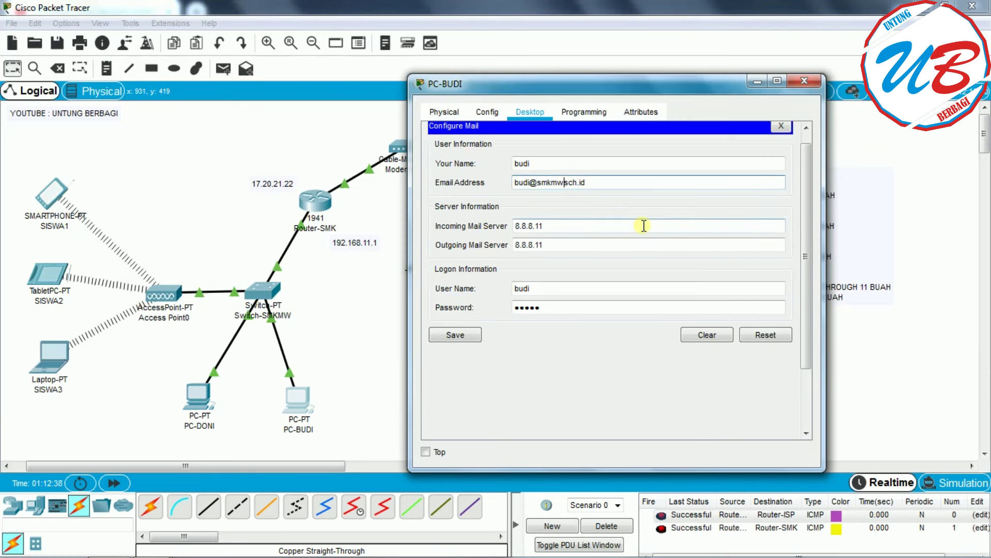
left_click(454, 335)
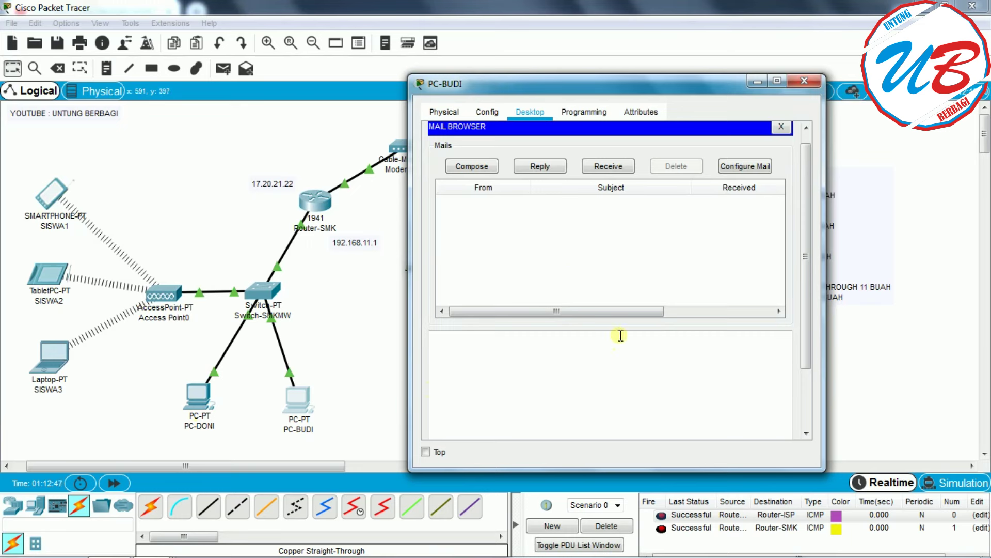
- Receive mail and open PC-DONI's 'mencoba membuat jaringan wan' message to read its body
left_click(611, 167)
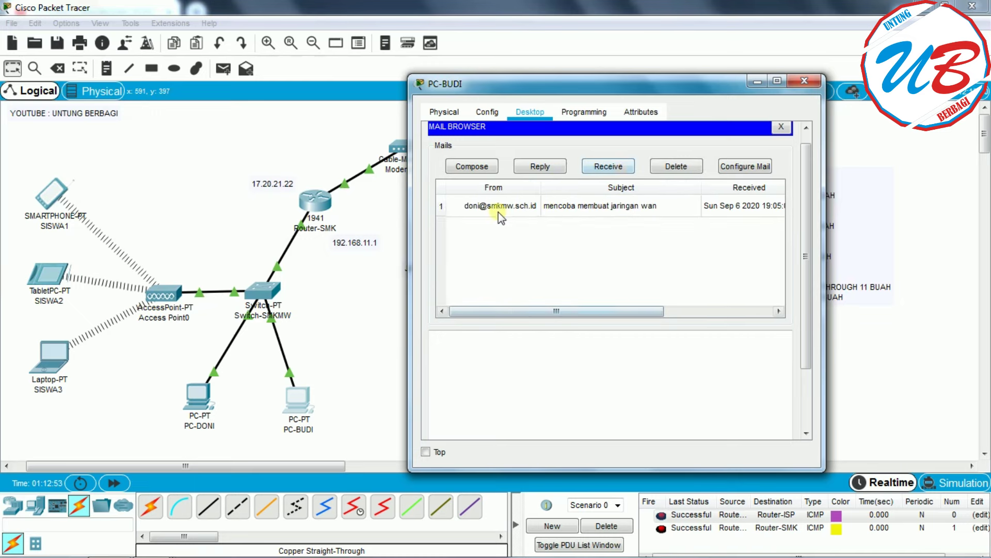
left_click(578, 208)
scroll(472, 392, "down", 2)
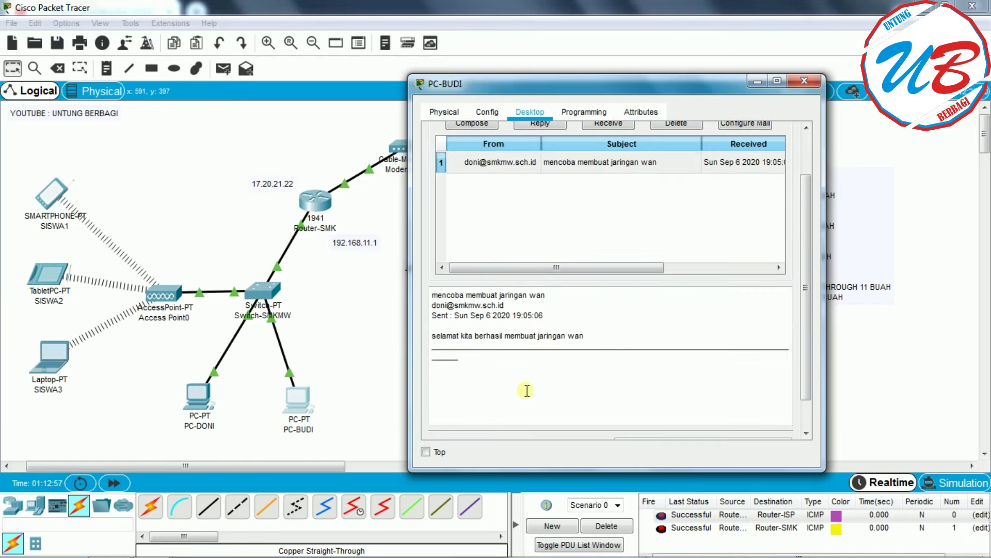
scroll(810, 348, "down", 2)
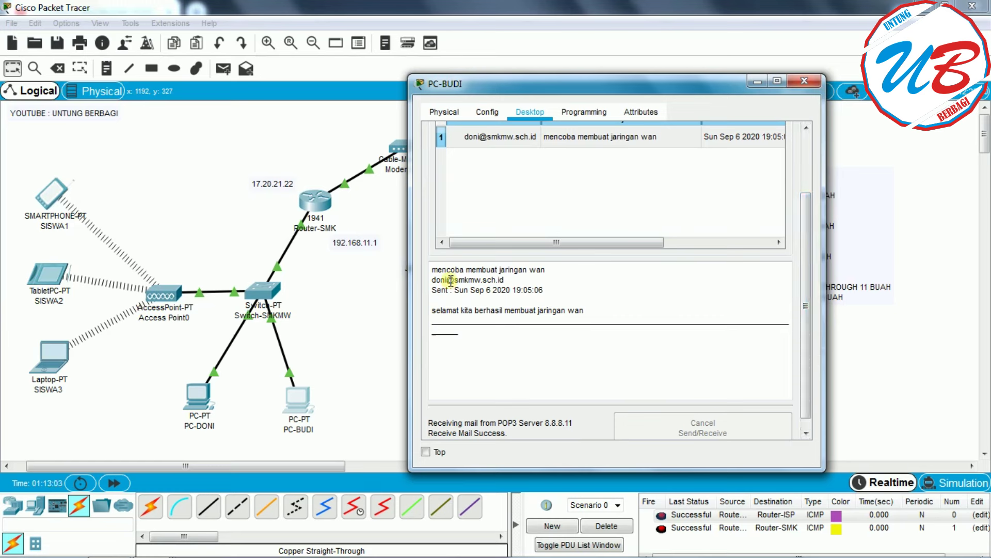
left_click(558, 272)
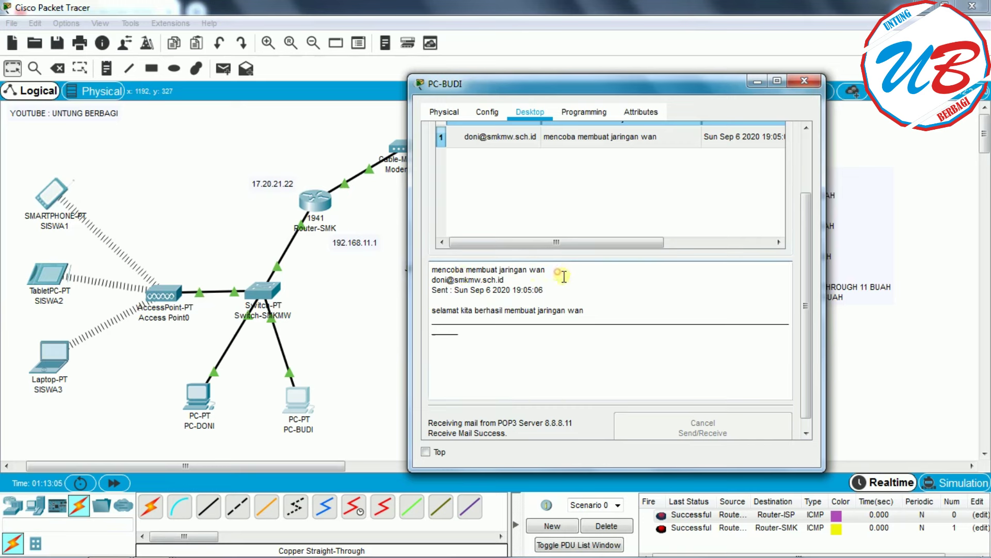
left_click_drag(612, 314, 431, 312)
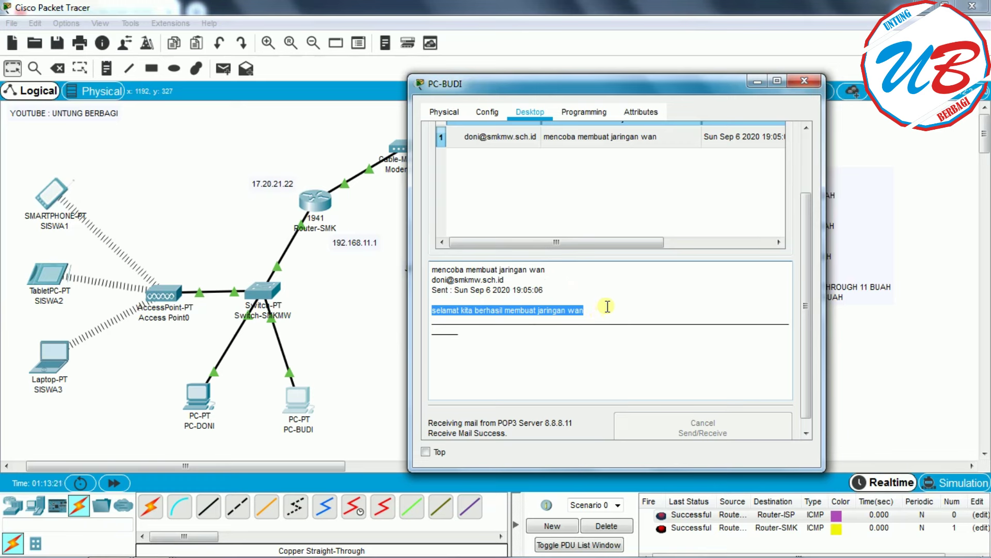
left_click_drag(809, 291, 814, 231)
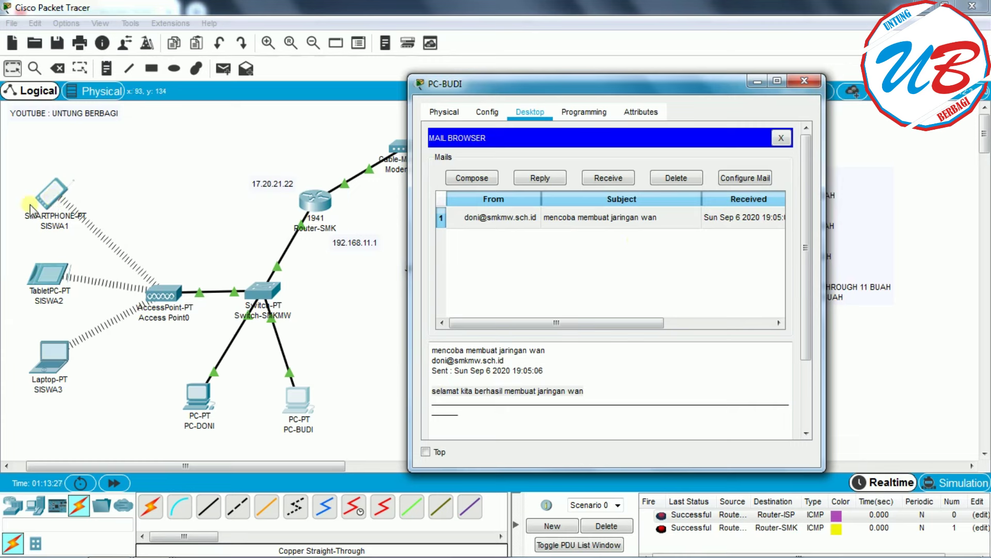
- Compose a new mail to siswa1 with the subject 'hallo'
left_click(510, 206)
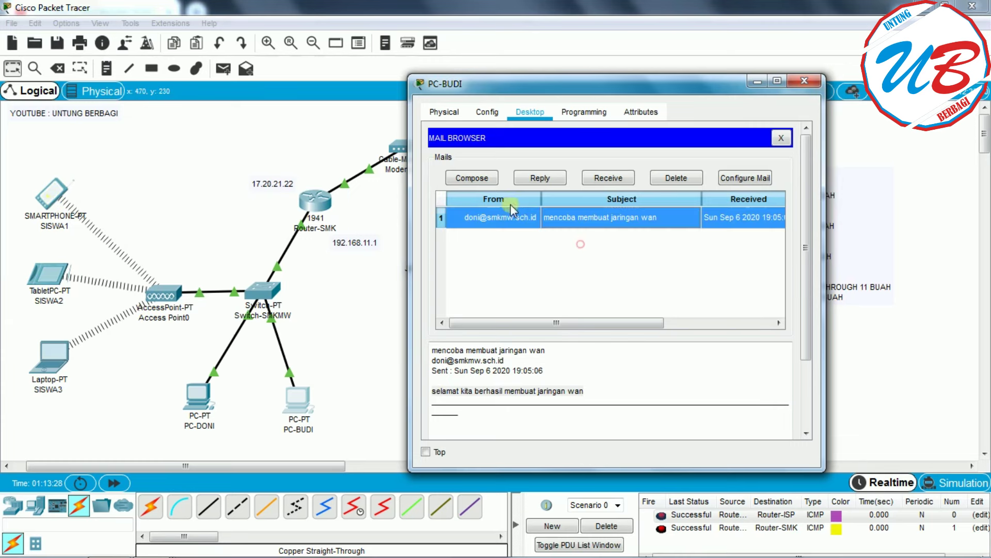
left_click(472, 178)
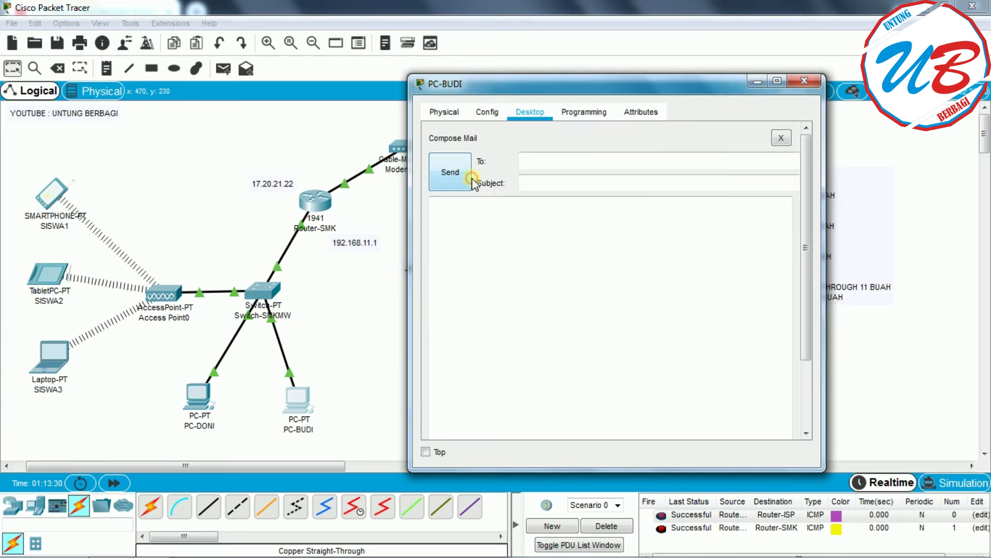
left_click(537, 161)
type("siswa1")
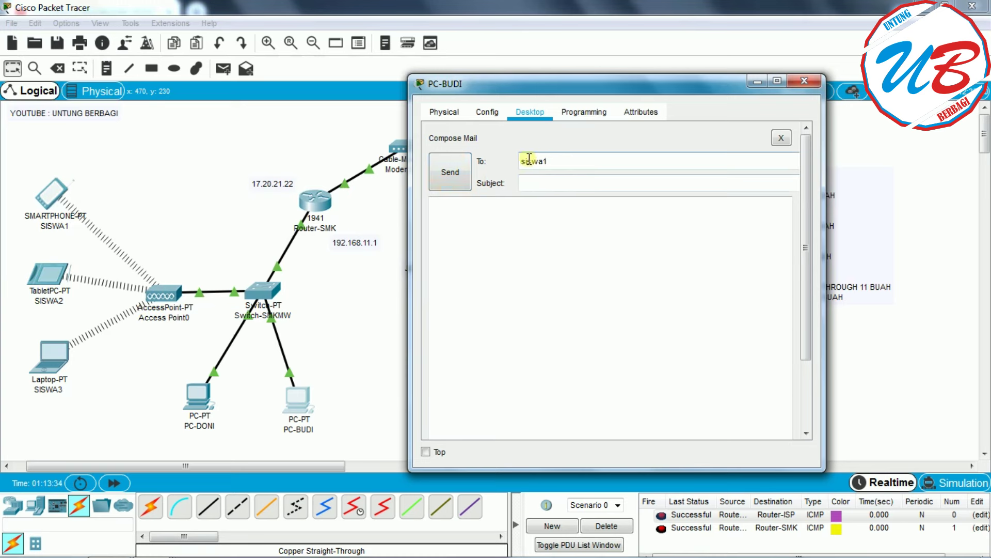
left_click(551, 183)
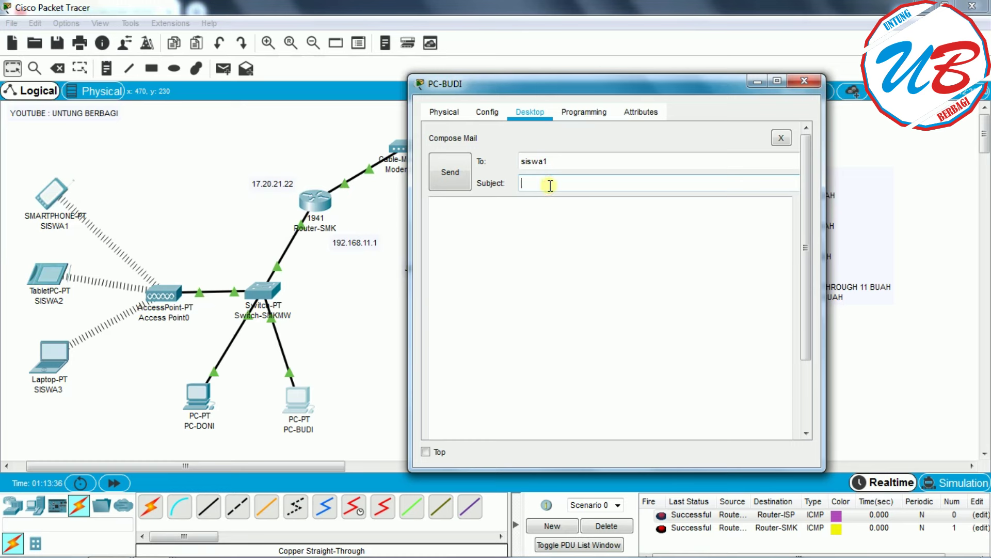
type("hallo")
- Write the body 'kita sudah berhasil belajar mata pelaran teknologi wan' and send it
left_click(541, 219)
type("kita sud")
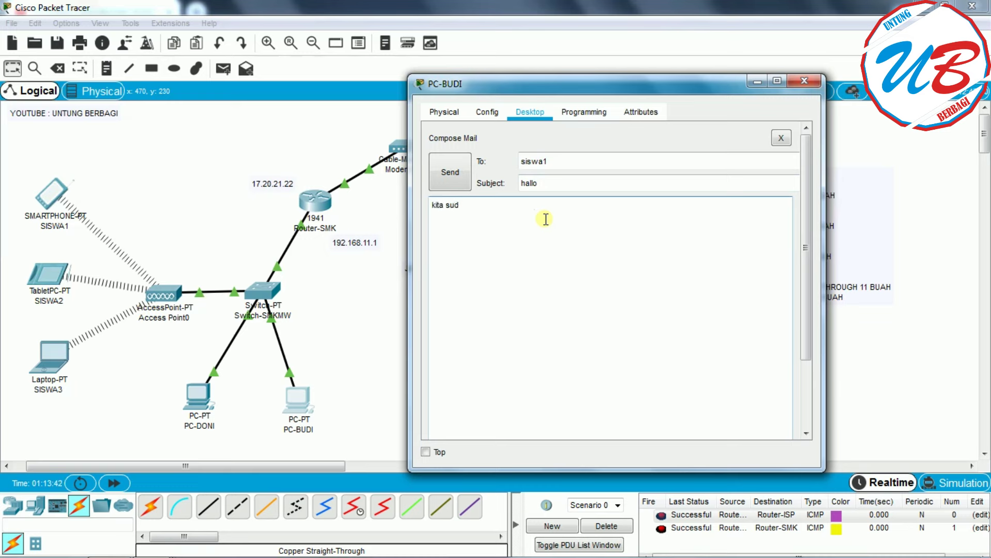
type("ah berhasil belajar teknologi wan")
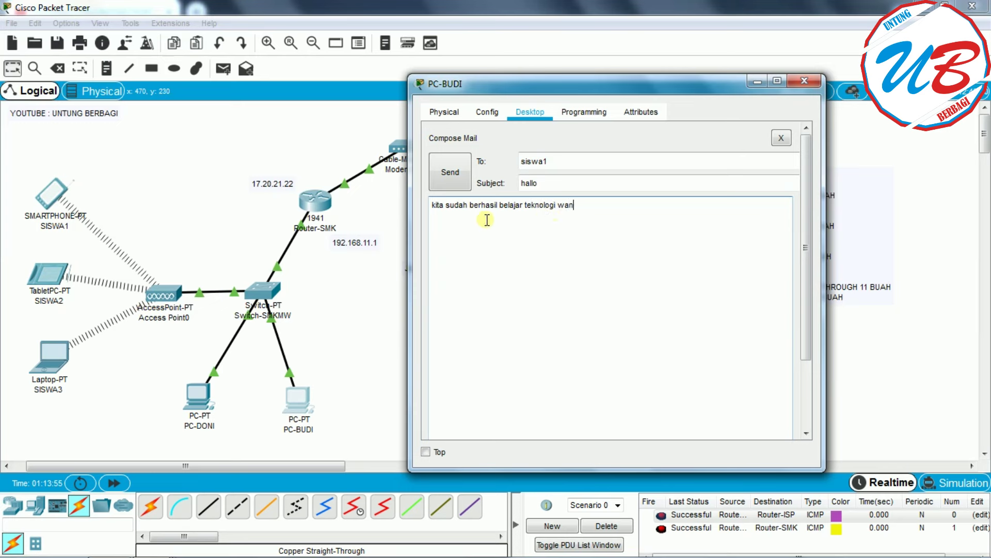
left_click(523, 204)
type("matapelaran")
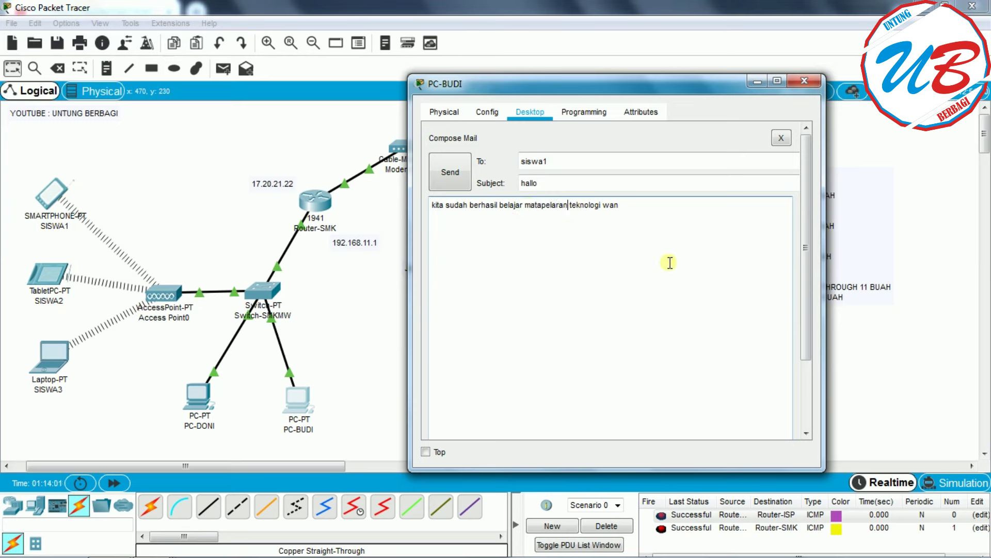
left_click(540, 204)
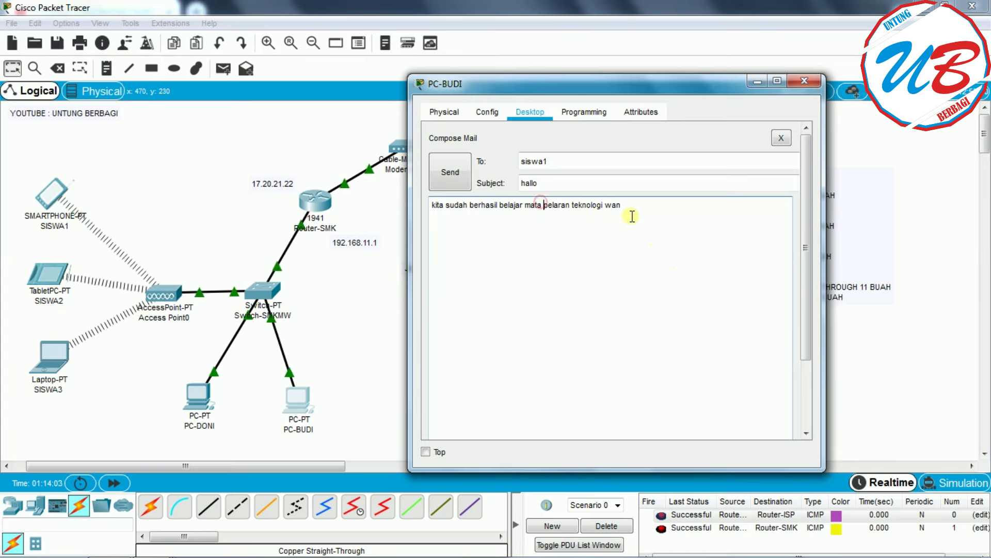
left_click(650, 205)
left_click(452, 176)
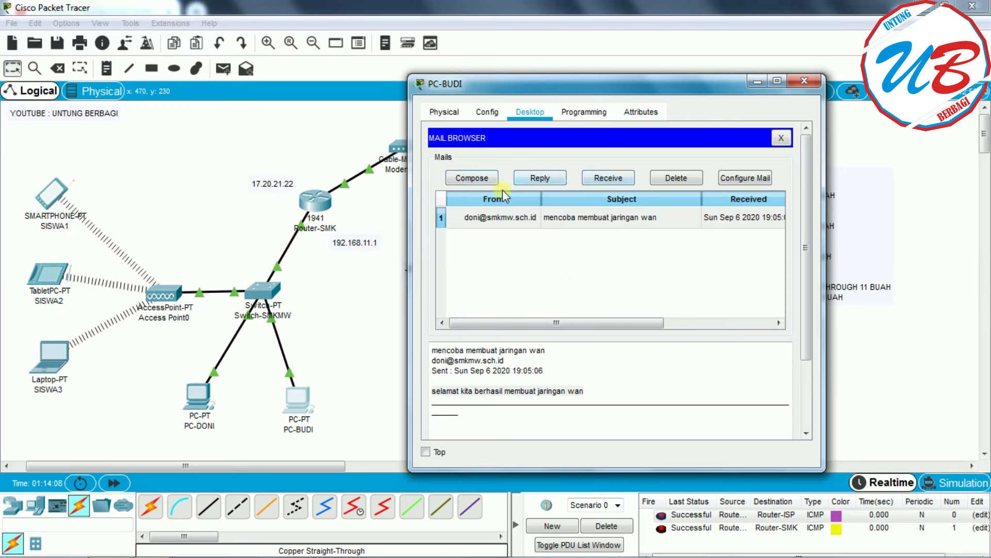
- Close PC-BUDI, open SISWA1 smartphone's email setup, and begin entering its name and e-mail address
left_click(799, 81)
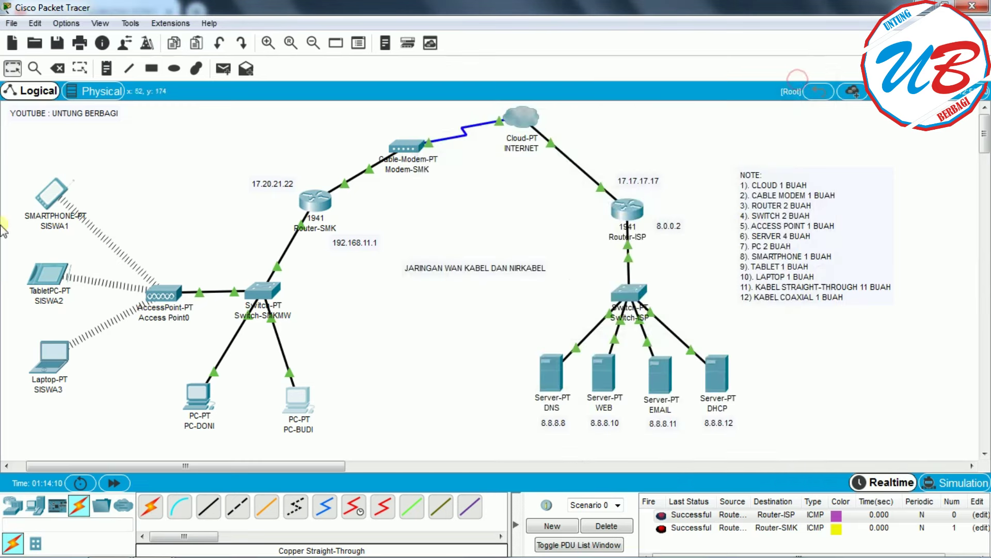
left_click(59, 196)
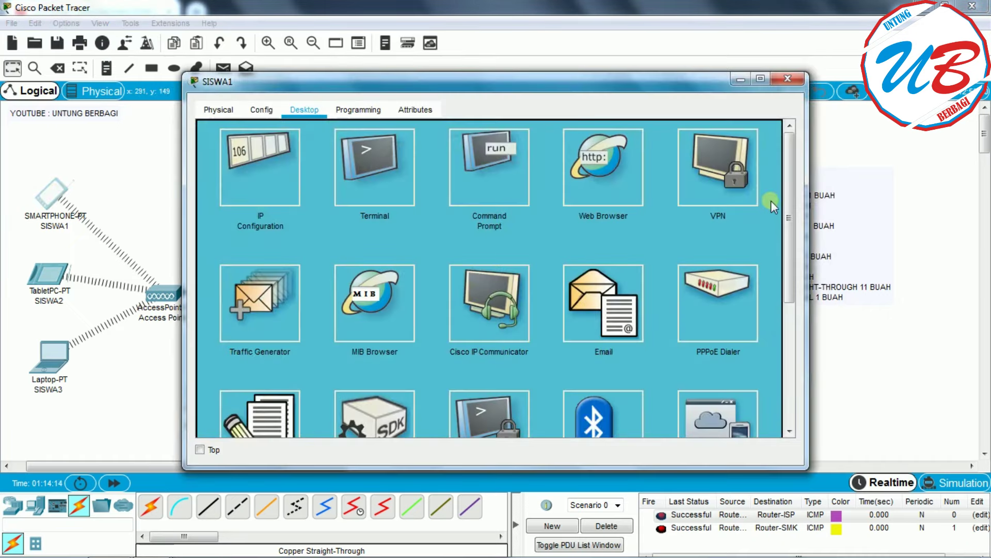
left_click_drag(560, 82, 730, 78)
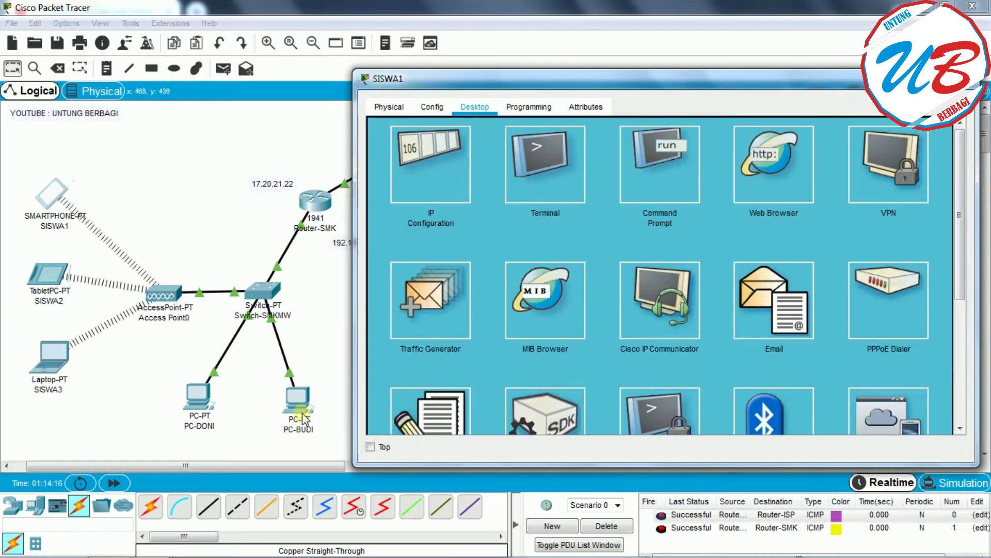
left_click_drag(956, 262, 956, 287)
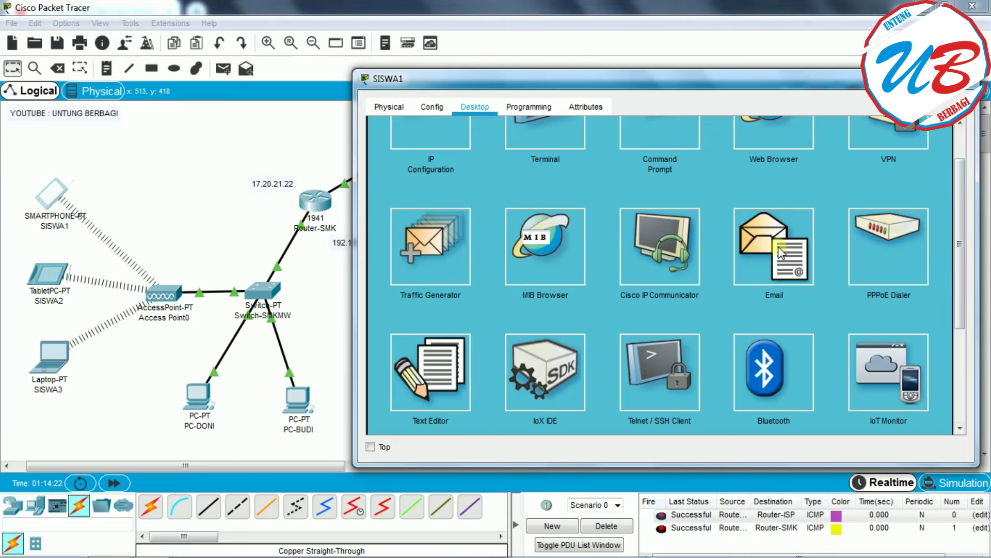
left_click(778, 247)
left_click(461, 164)
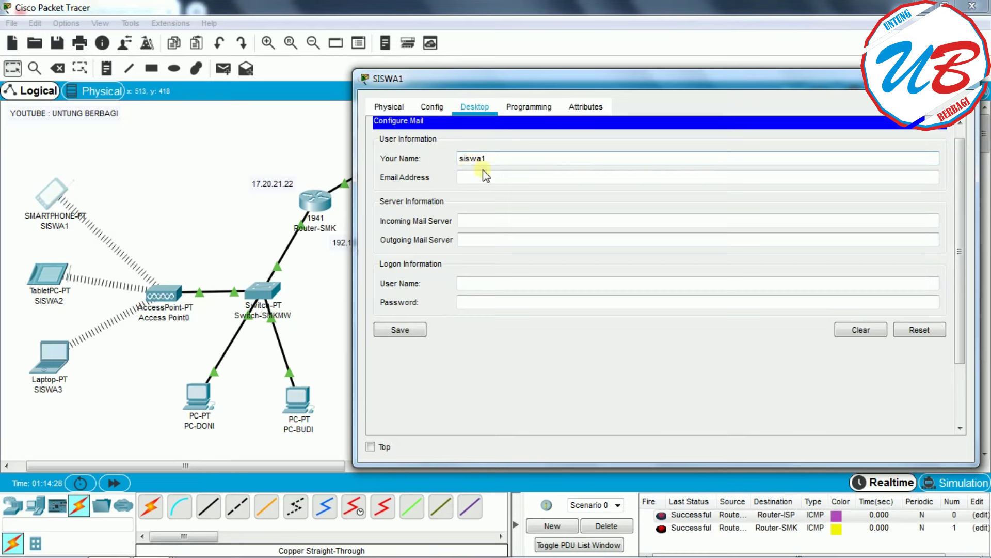
left_click(484, 178)
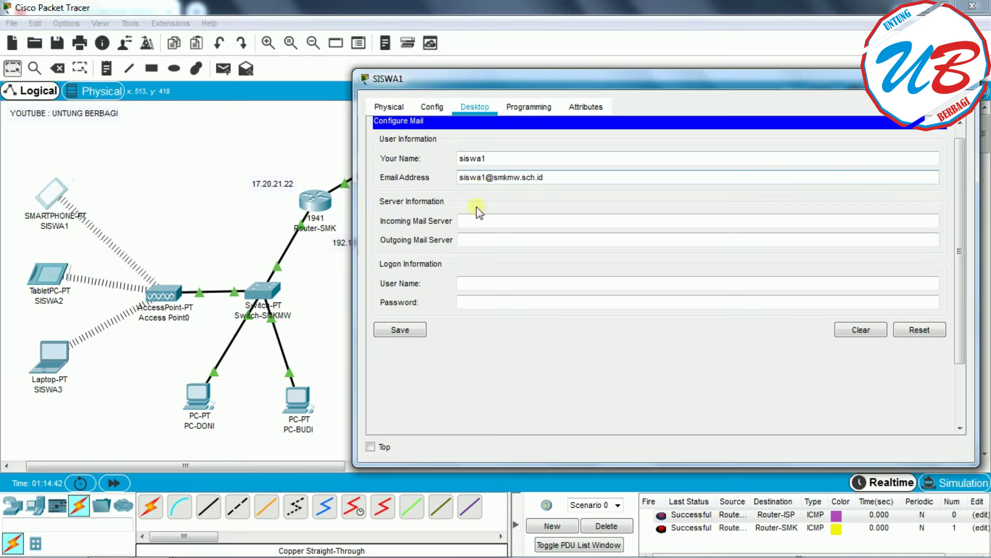
- Set SISWA1's incoming and outgoing mail servers to 8.8.8.11
left_click(510, 221)
left_click_drag(978, 215, 825, 214)
left_click_drag(698, 76, 415, 65)
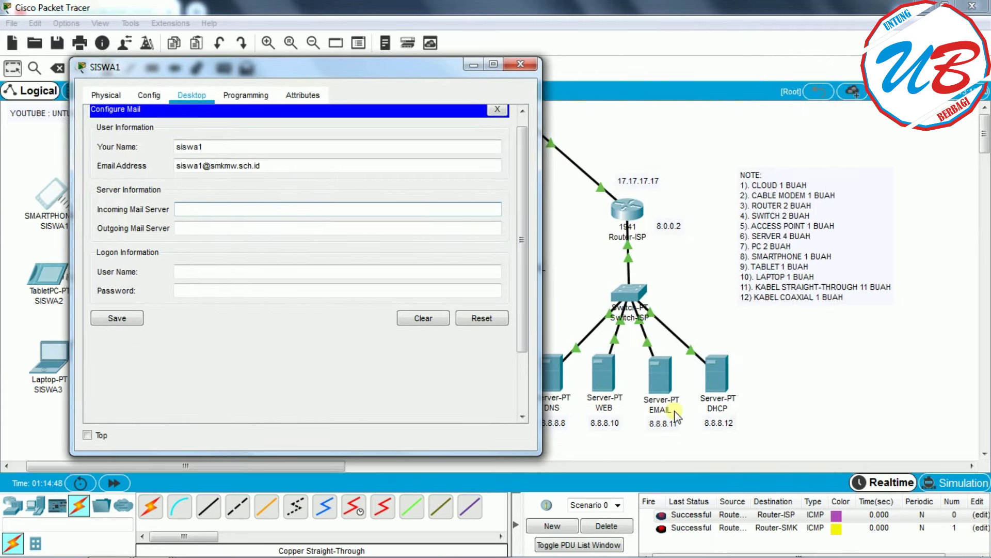
left_click(207, 207)
type("8.8.8")
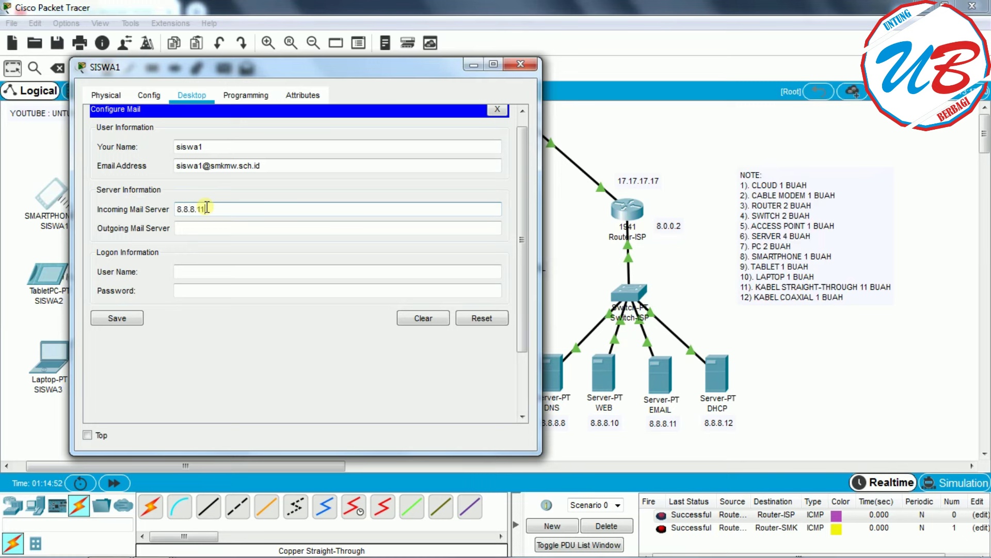
type(".11")
left_click(202, 227)
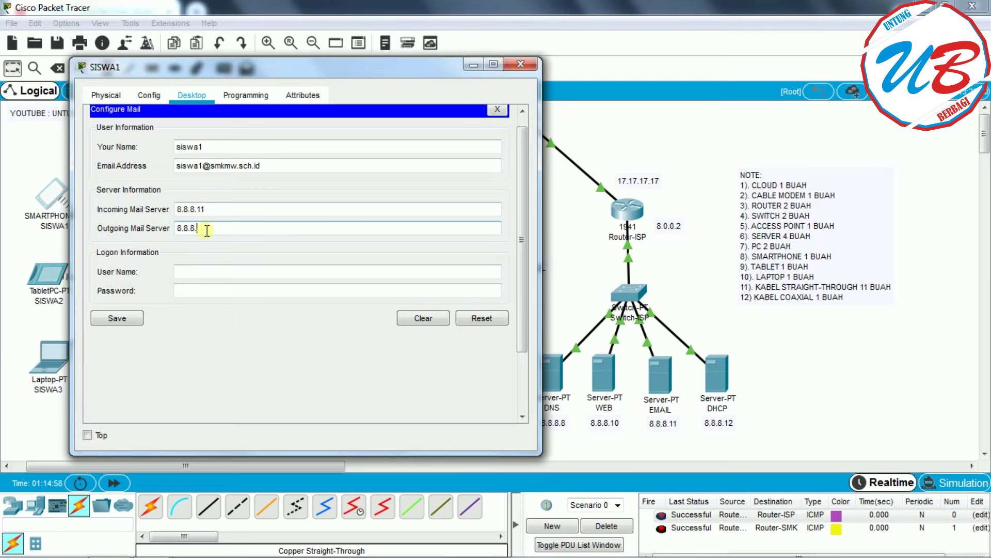
type("8.8.8.11")
- Enter SISWA1's logon user name and password and save the mail settings
left_click(237, 272)
left_click_drag(228, 65, 435, 73)
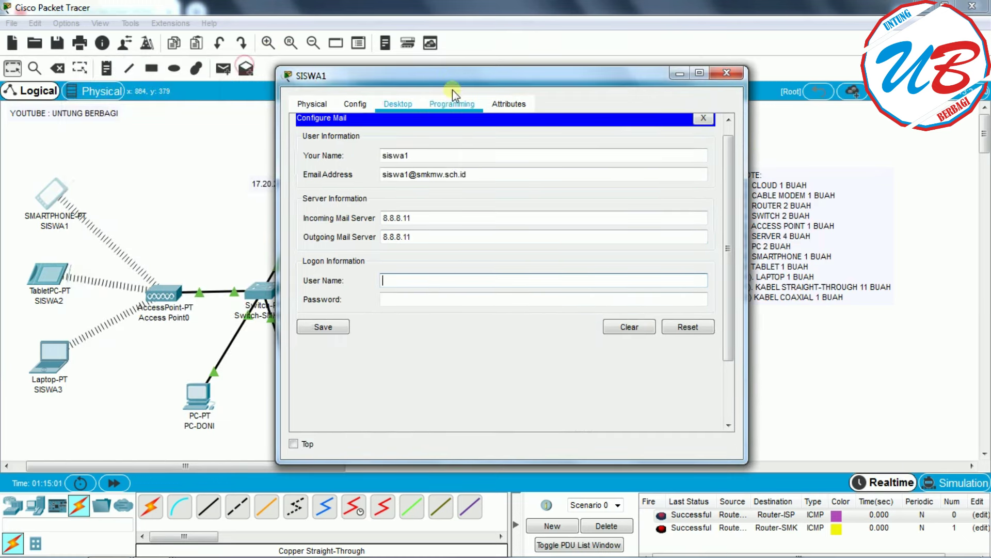
left_click(427, 299)
type("12")
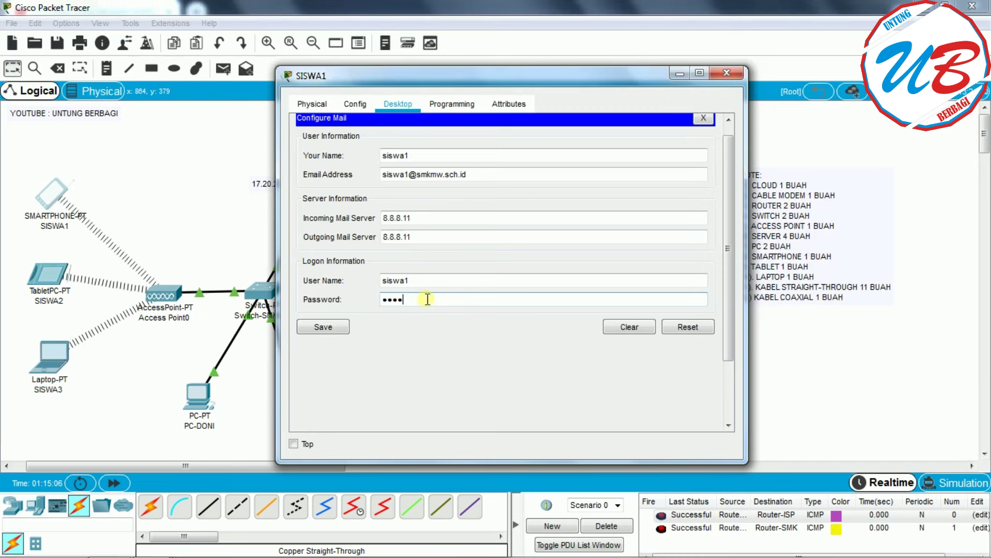
left_click(340, 329)
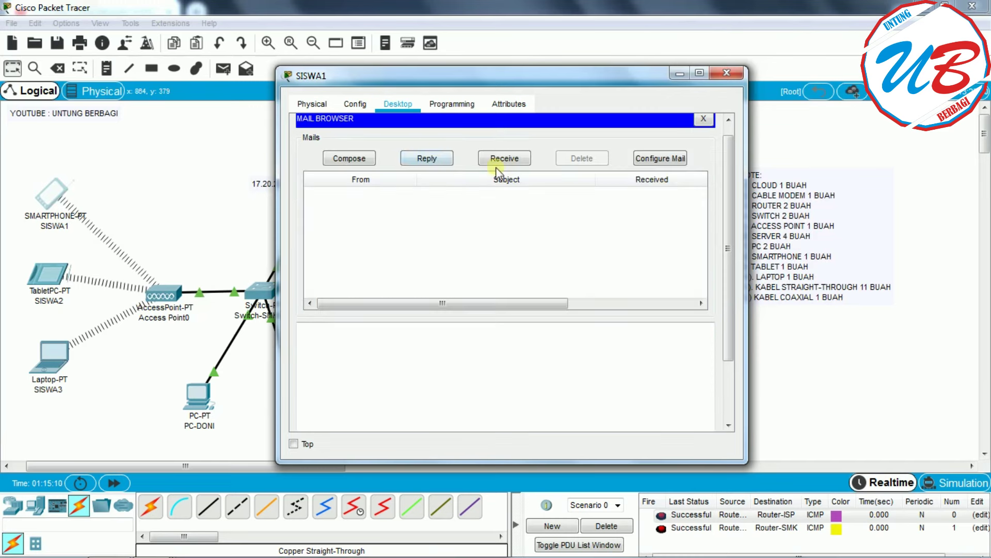
- Check SISWA1's inbox for new mail twice, then close its window
left_click(506, 159)
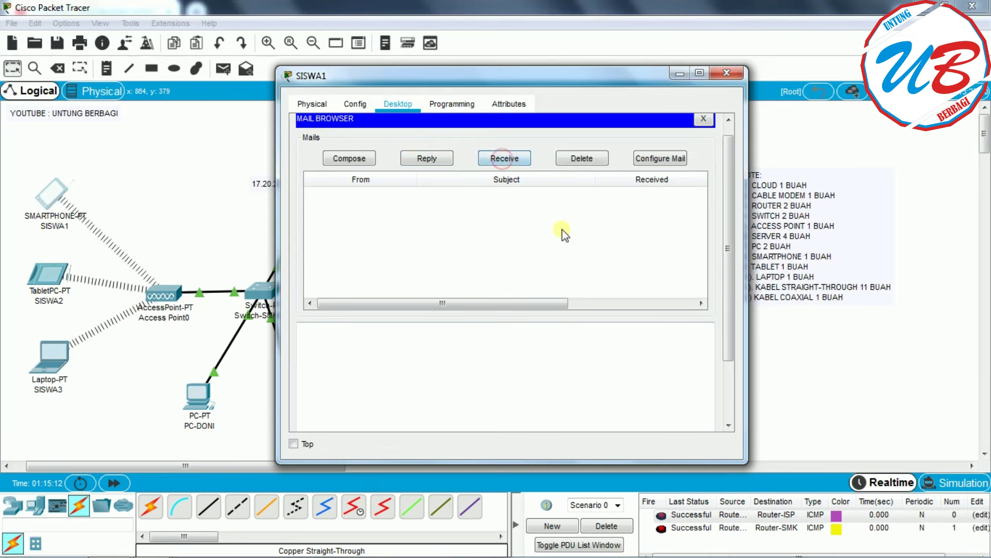
left_click(509, 161)
left_click(727, 74)
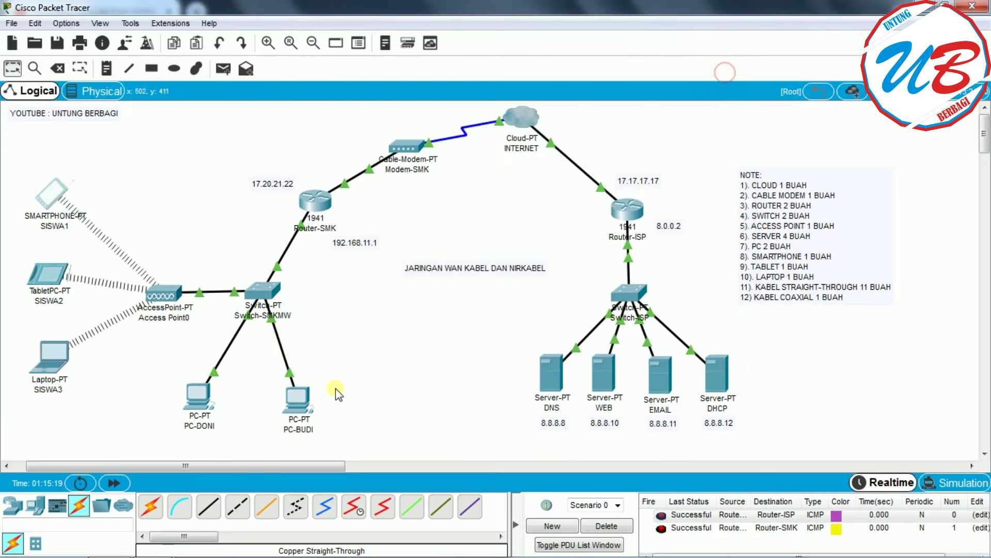
- Start a new mail in PC-BUDI's email client
left_click(302, 401)
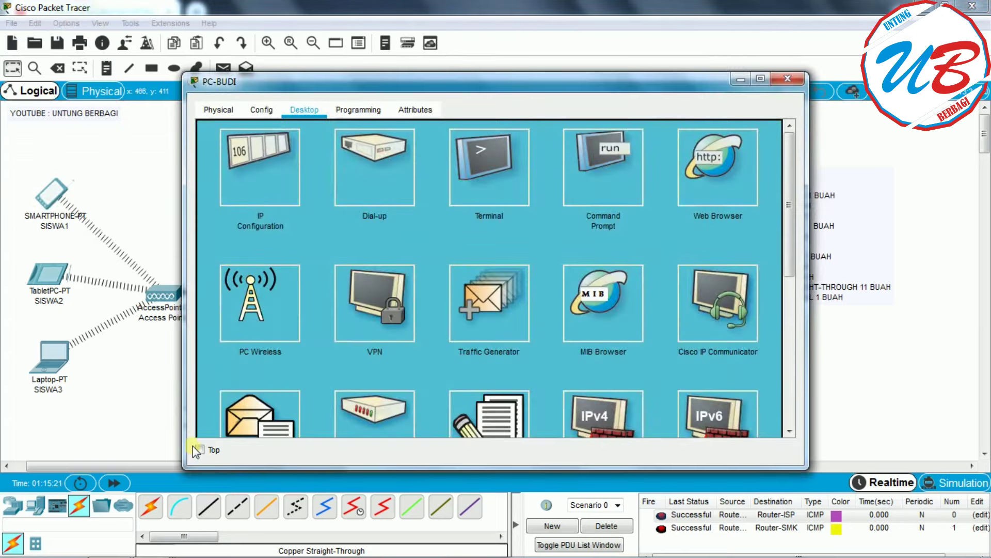
left_click(246, 422)
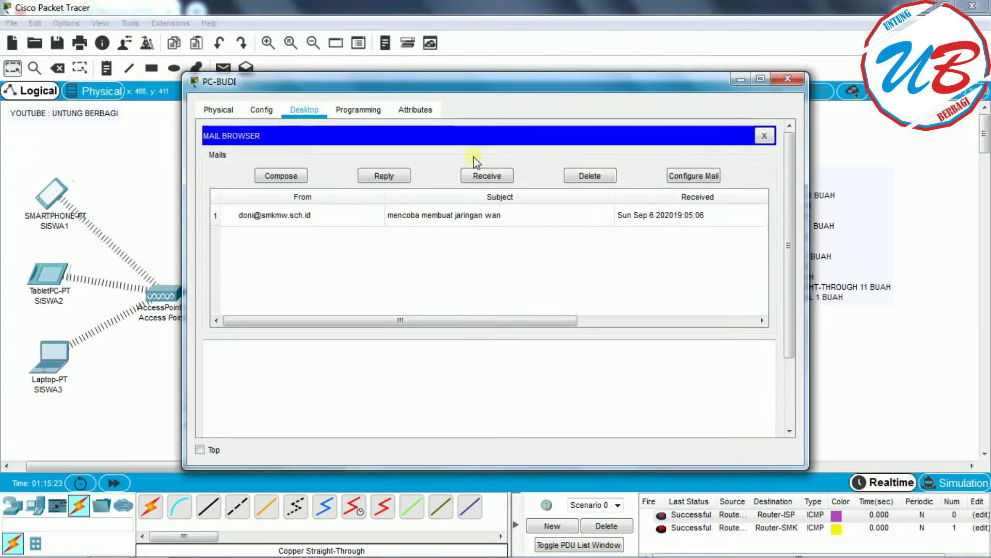
left_click(281, 175)
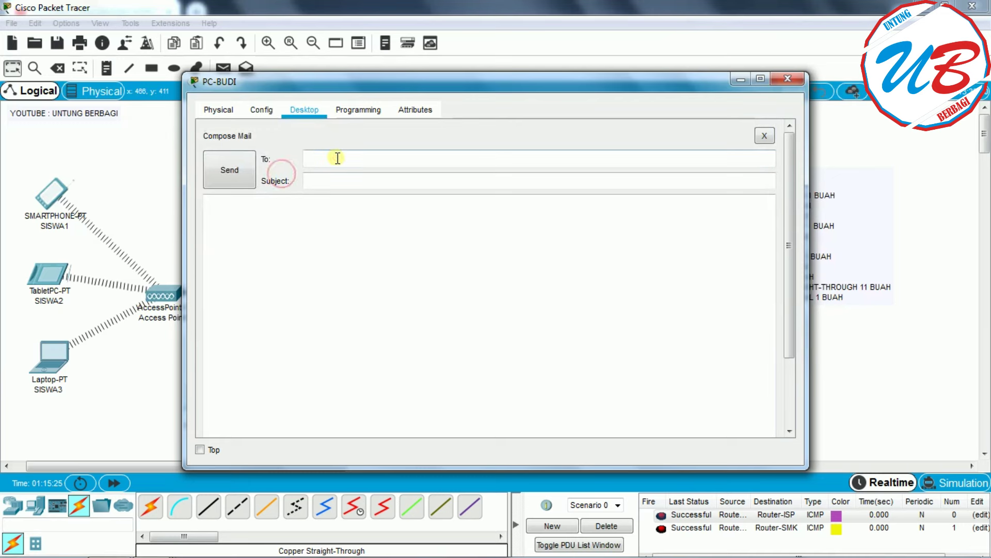
left_click_drag(335, 83, 429, 83)
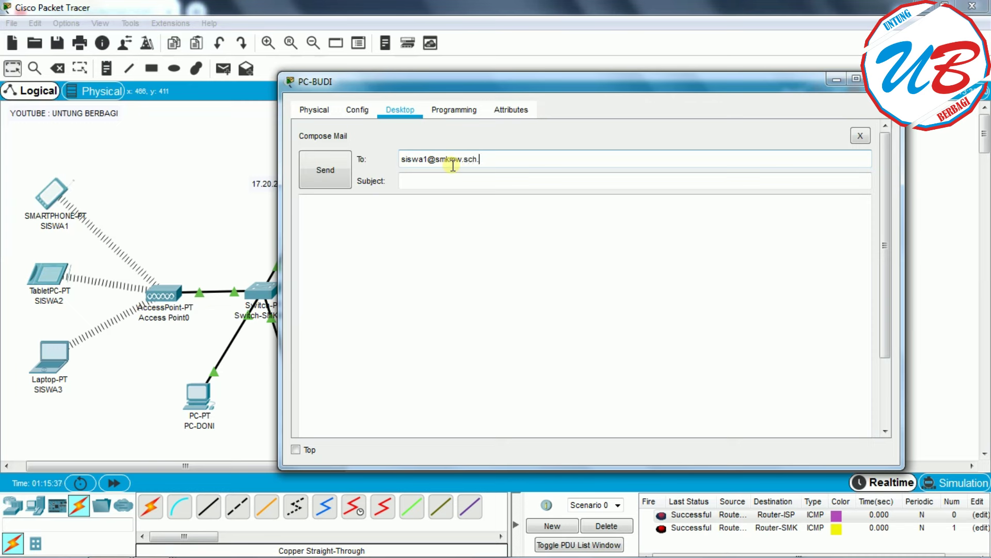
- Send SISWA1 a mail with subject 'coba' and body 'coba kirim email budi', then close PC-BUDI
left_click(452, 189)
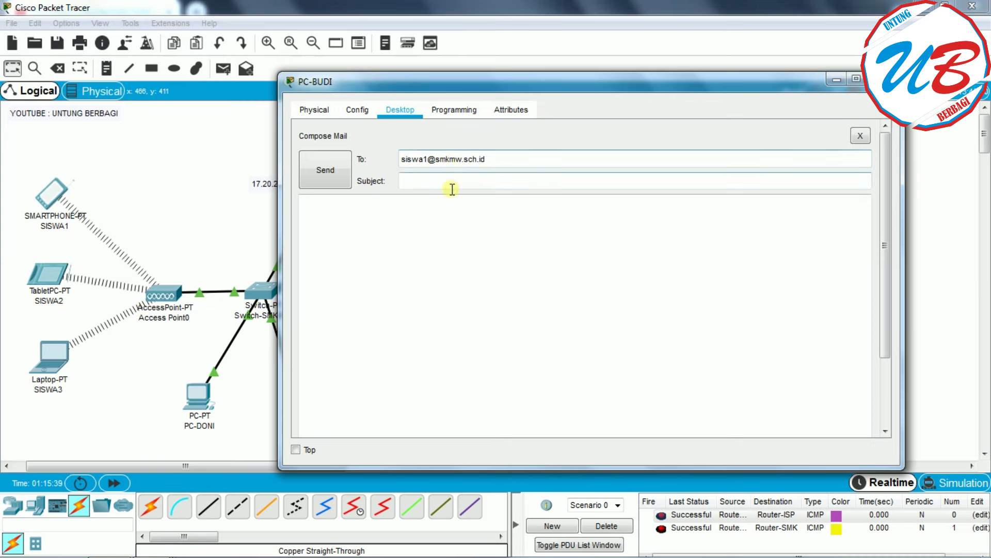
type("coba")
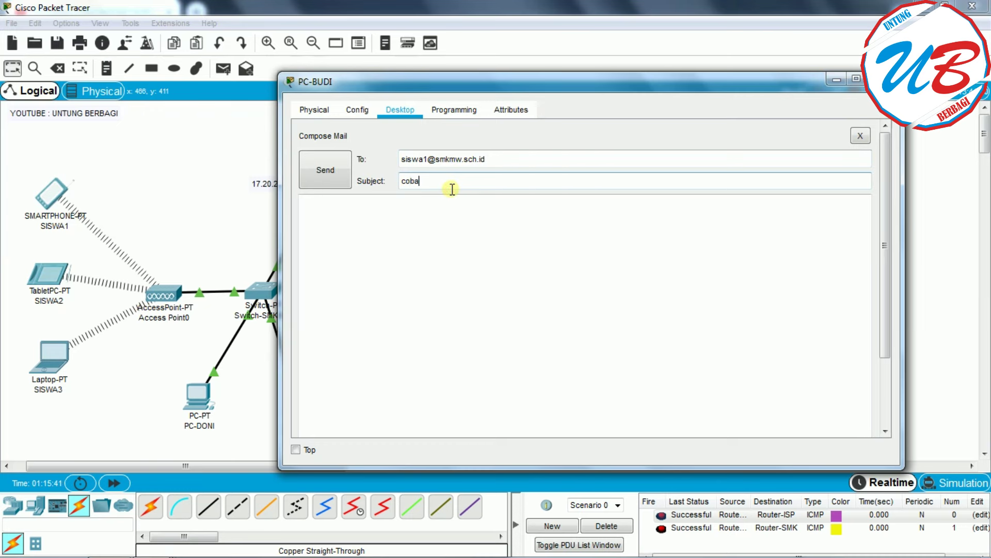
left_click(418, 207)
type("coba kirim em")
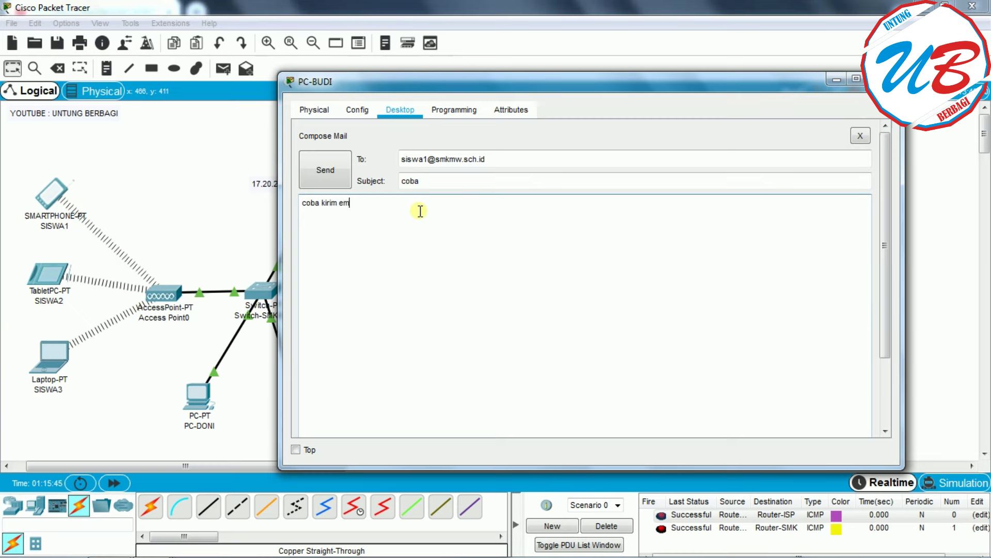
type("ail budi")
left_click(310, 180)
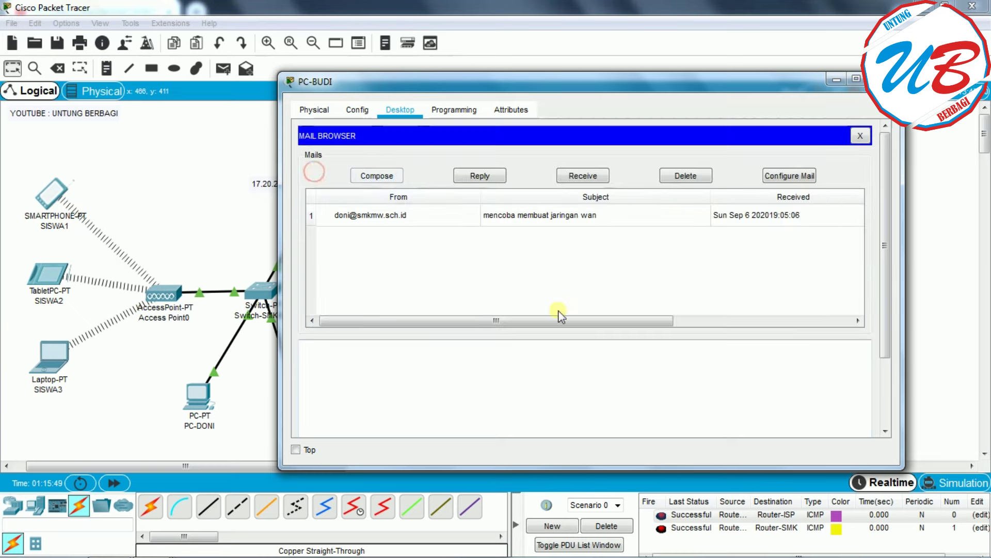
left_click_drag(885, 271, 892, 371)
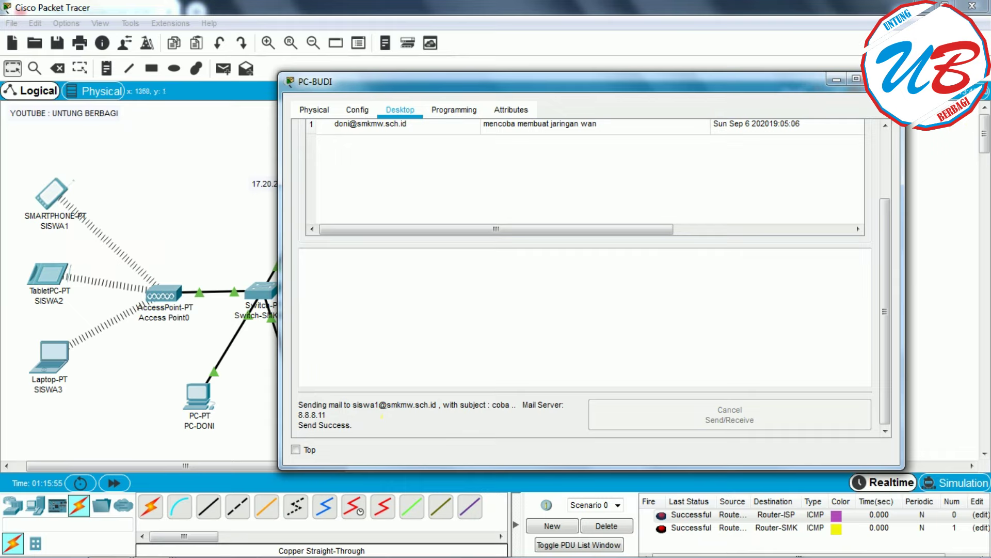
left_click(884, 79)
- Receive mail on SISWA1 and read PC-BUDI's 'coba' message
left_click(34, 200)
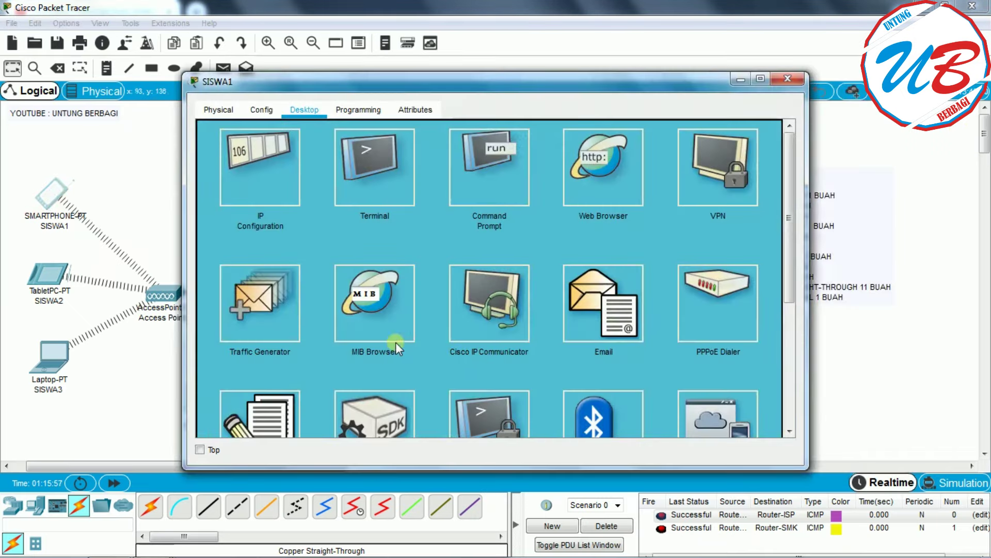
left_click(598, 307)
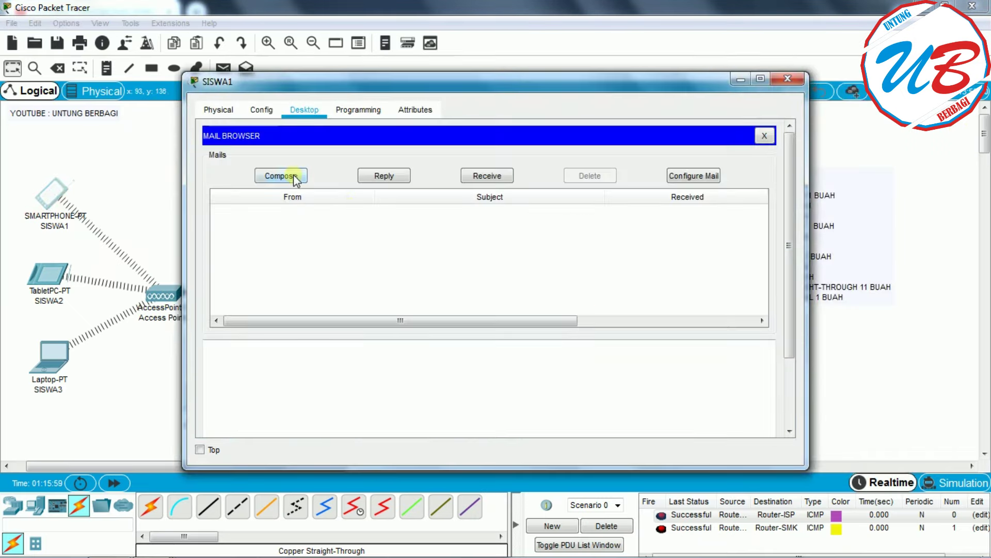
left_click(491, 178)
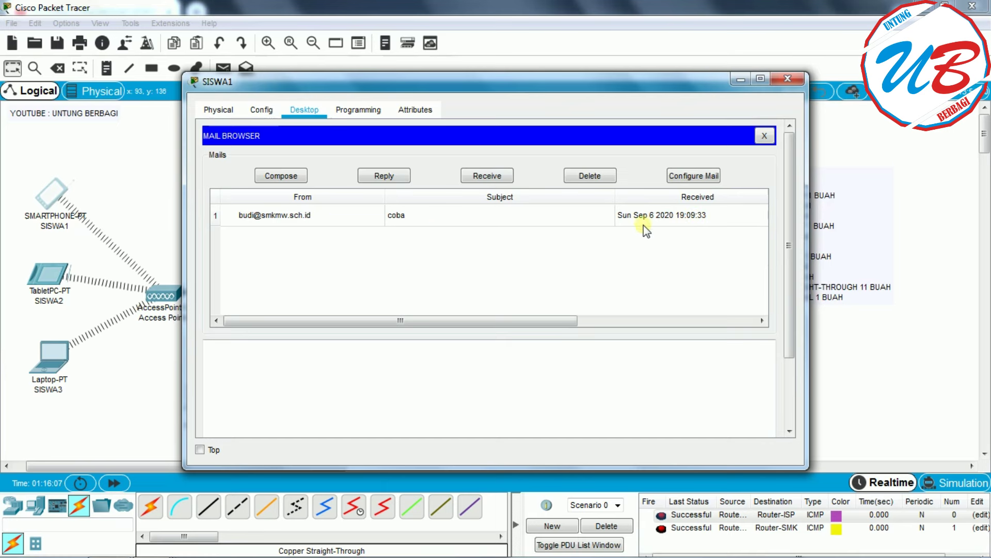
left_click(325, 215)
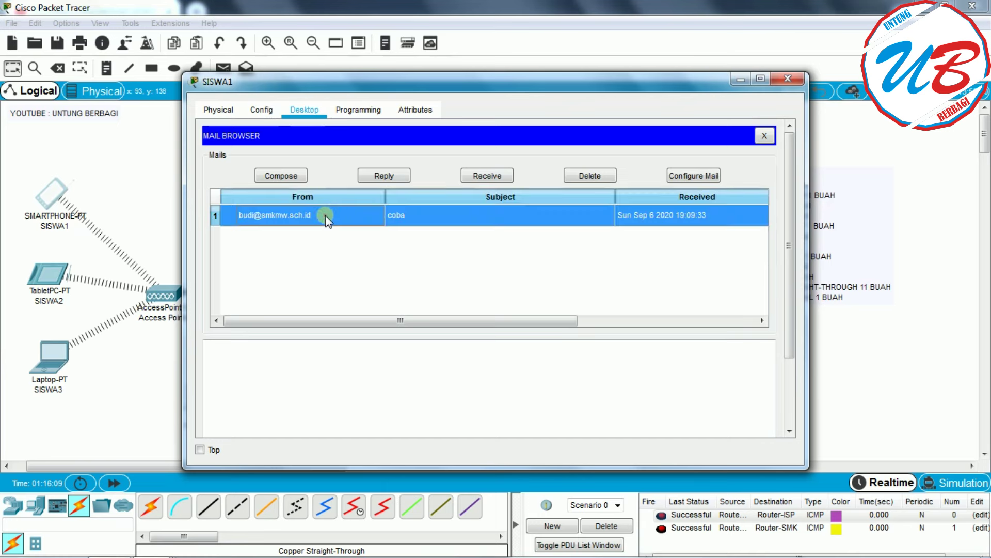
scroll(288, 385, "down", 2)
scroll(299, 363, "down", 1)
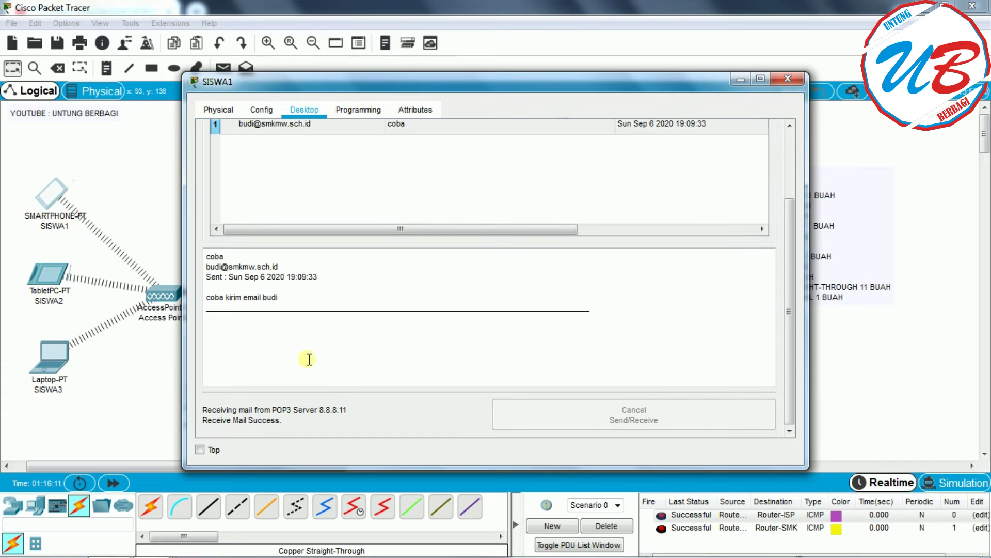
left_click_drag(230, 257, 197, 254)
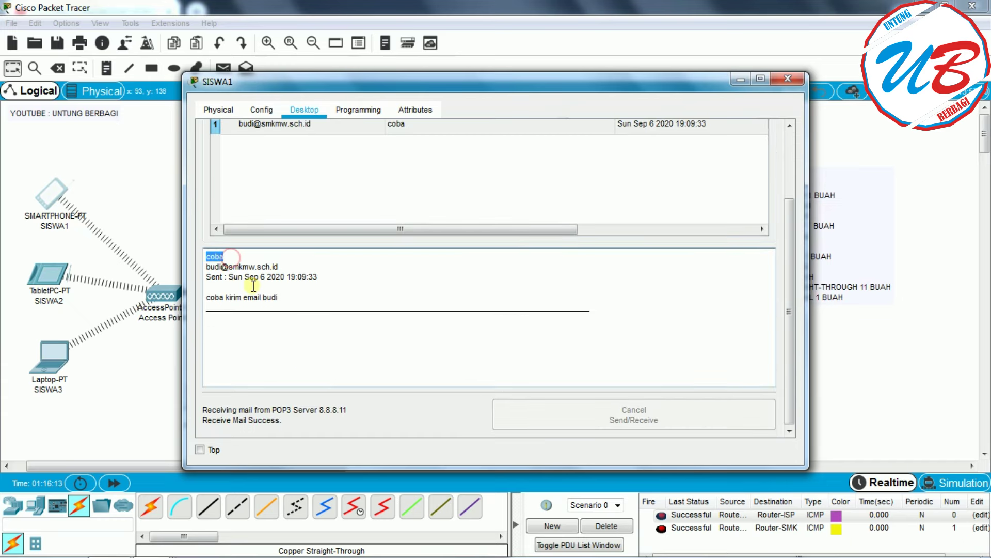
left_click(282, 297)
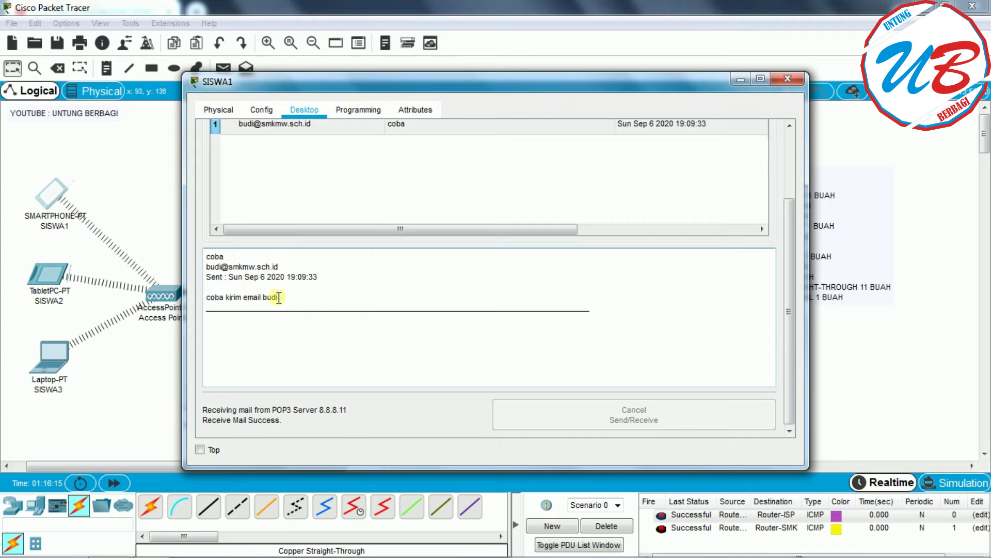
- Reposition the SISWA1 window and start a new mail from SISWA1
left_click_drag(558, 86, 680, 79)
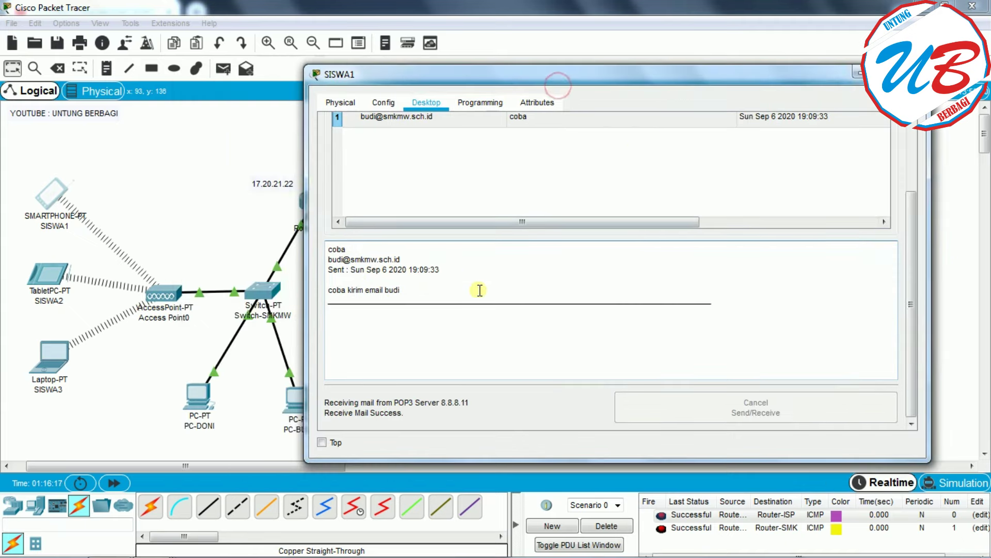
left_click_drag(914, 243, 912, 214)
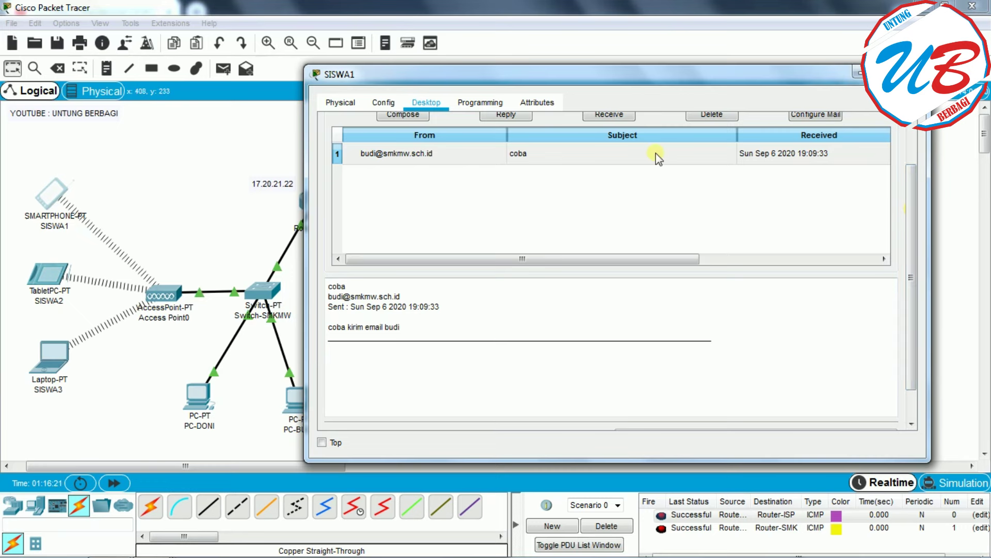
left_click_drag(908, 210, 886, 170)
left_click(403, 169)
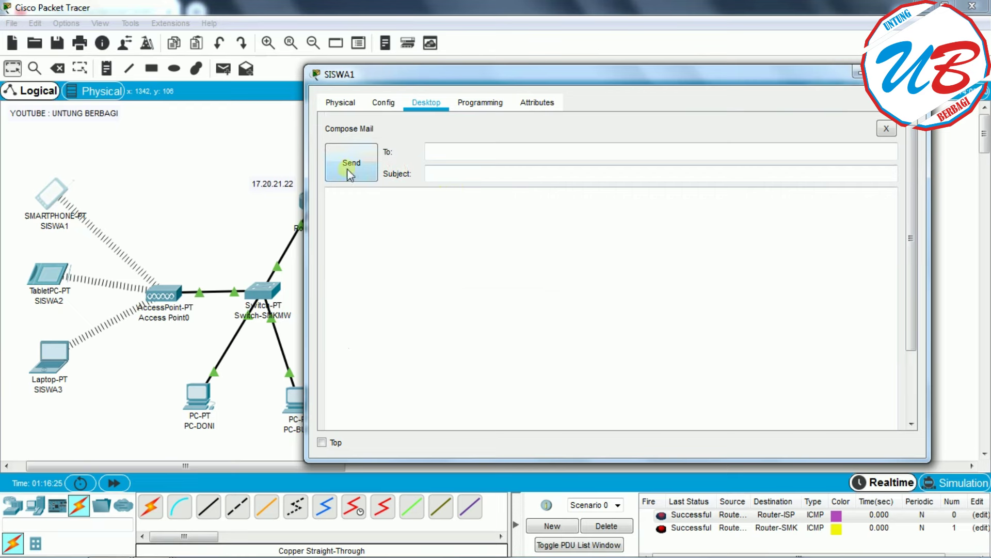
- Dismiss the invalid-address error and enter SISWA2's address as the recipient
left_click(347, 168)
left_click(589, 239)
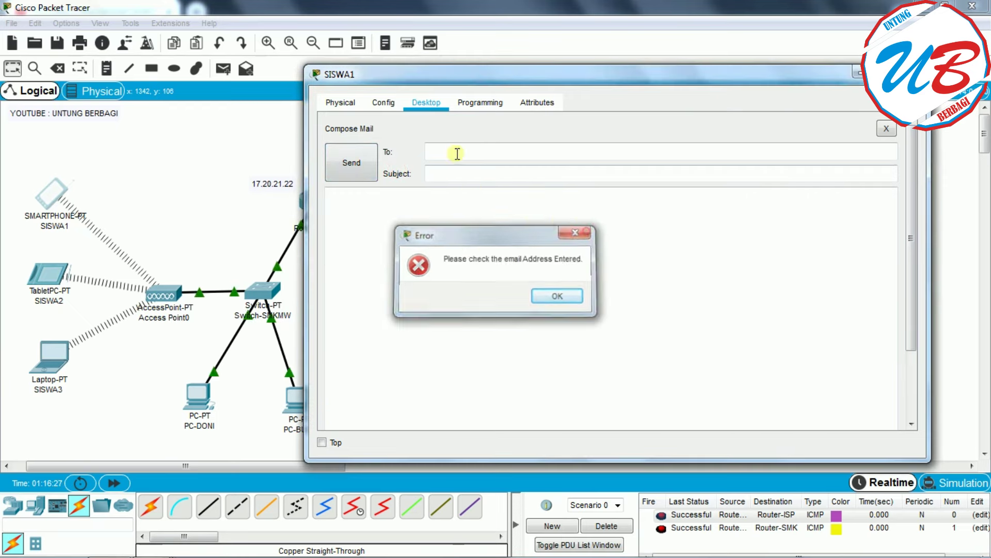
left_click(440, 152)
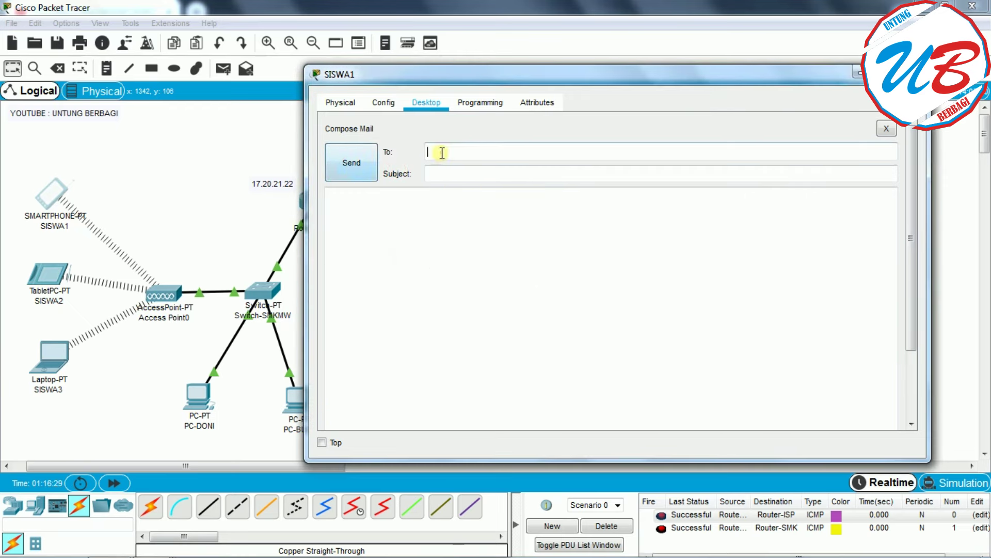
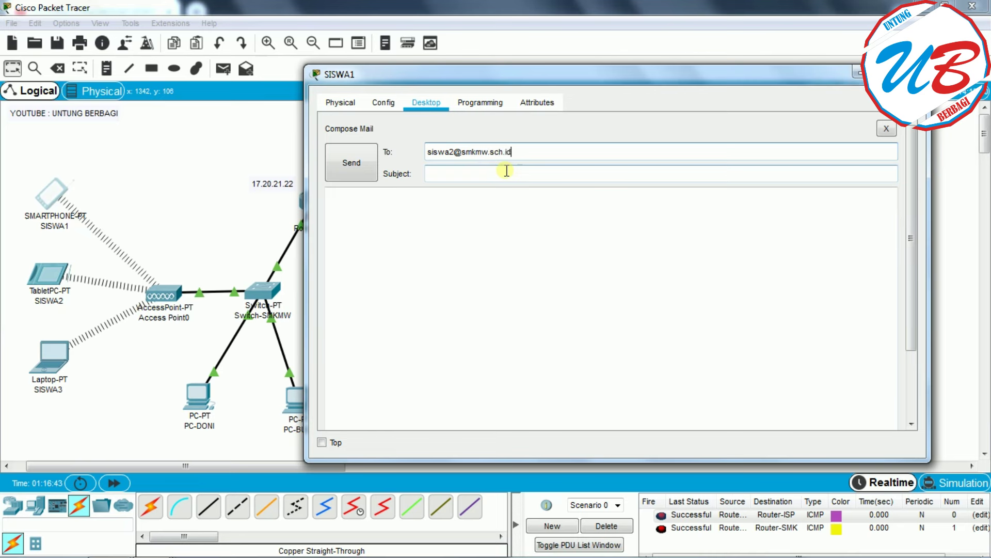
- Add subject 'coba aja' and body 'hallo siswa 2 apakabar', then send the mail
left_click(498, 171)
type("coba aja")
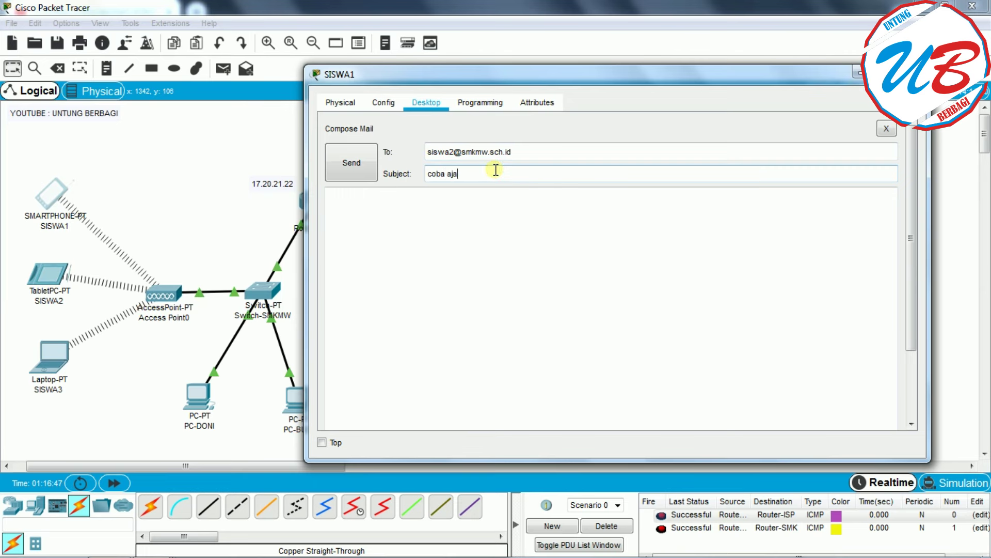
left_click(468, 212)
type("hallo siswa 2 apakabar")
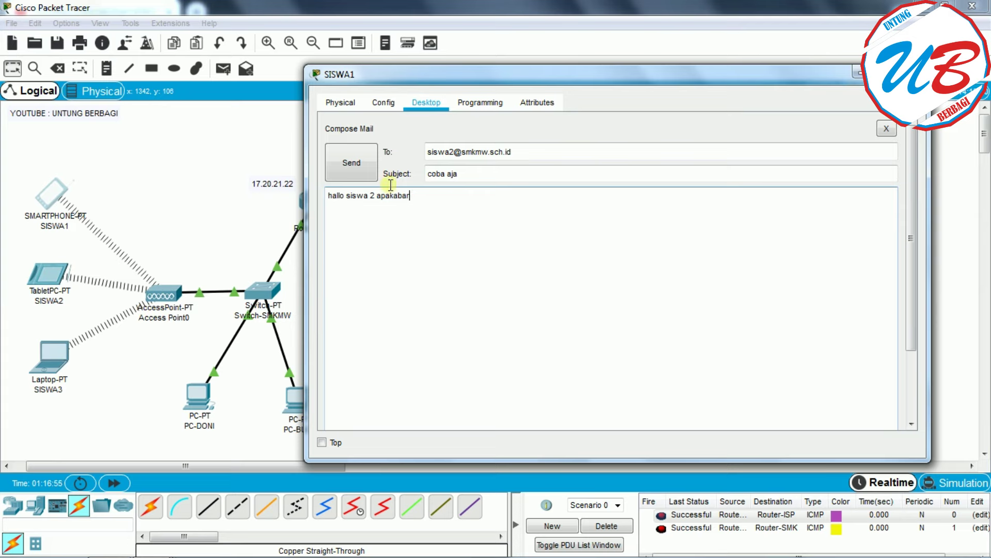
left_click(354, 173)
left_click_drag(910, 258, 913, 364)
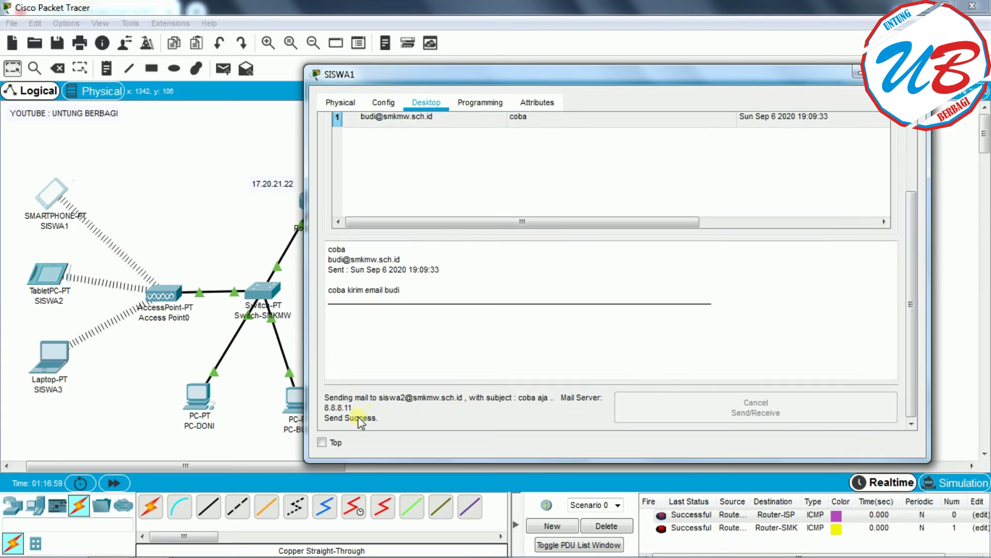
- Close SISWA1 and enter SISWA2's display name and e-mail address in its mail setup
left_click(918, 73)
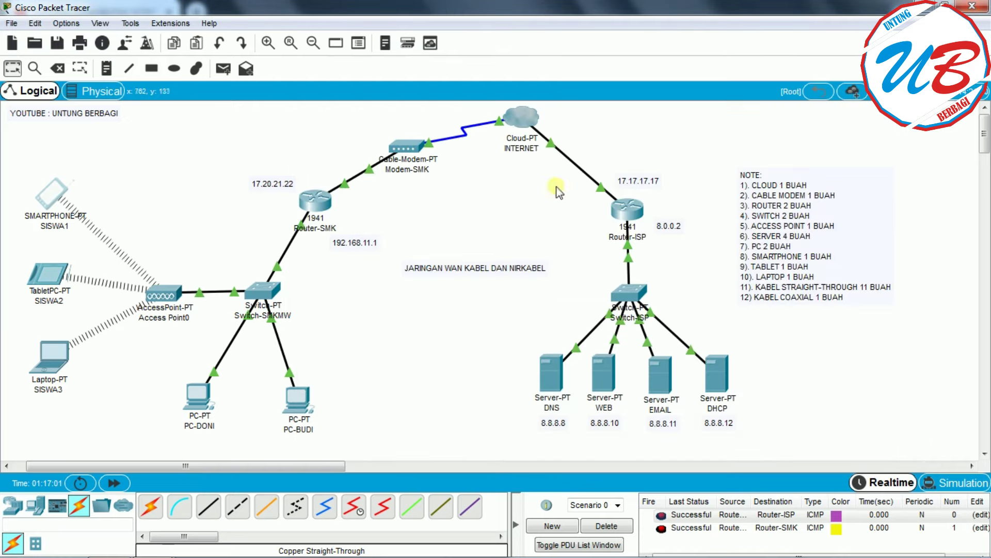
left_click(60, 280)
left_click(601, 314)
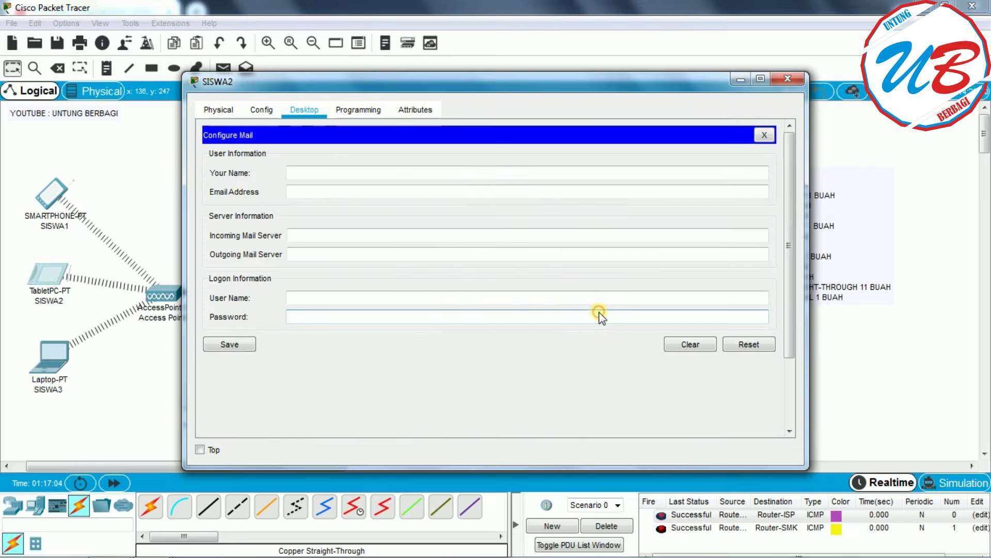
left_click(320, 175)
type("siswa2")
left_click(338, 192)
type("siswa2")
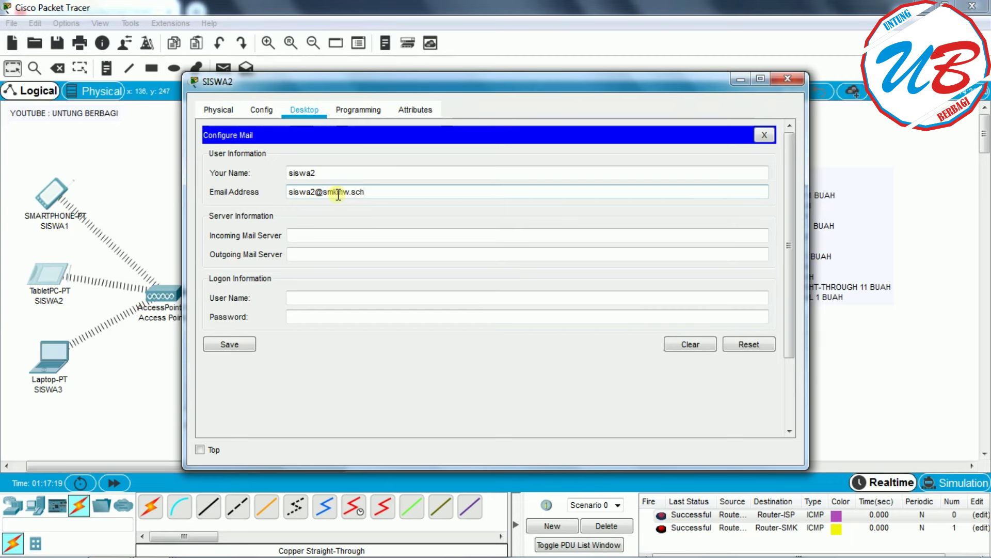
type(".id")
- Set both of SISWA2's mail servers to 8.8.8.11, add login user name and password, and save
left_click(340, 235)
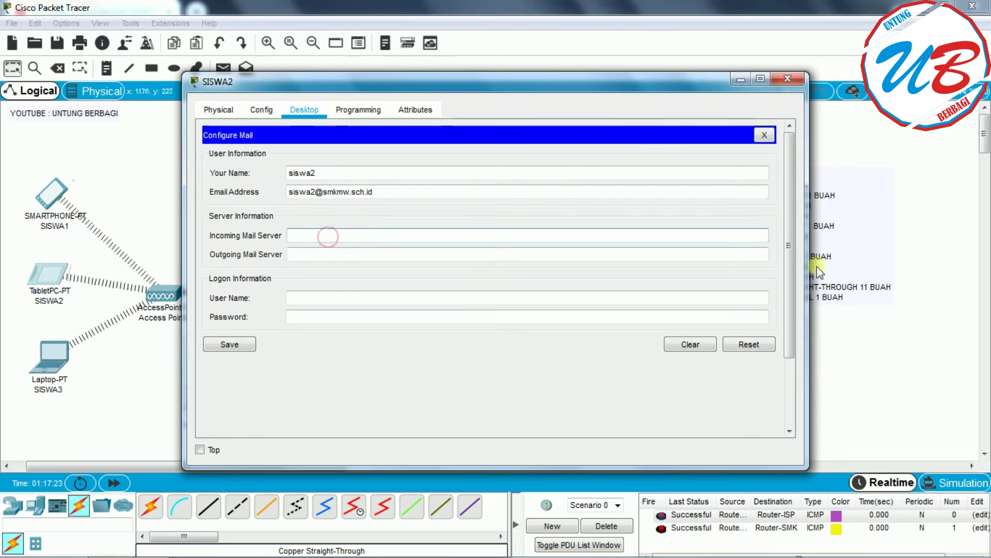
left_click_drag(806, 261, 627, 259)
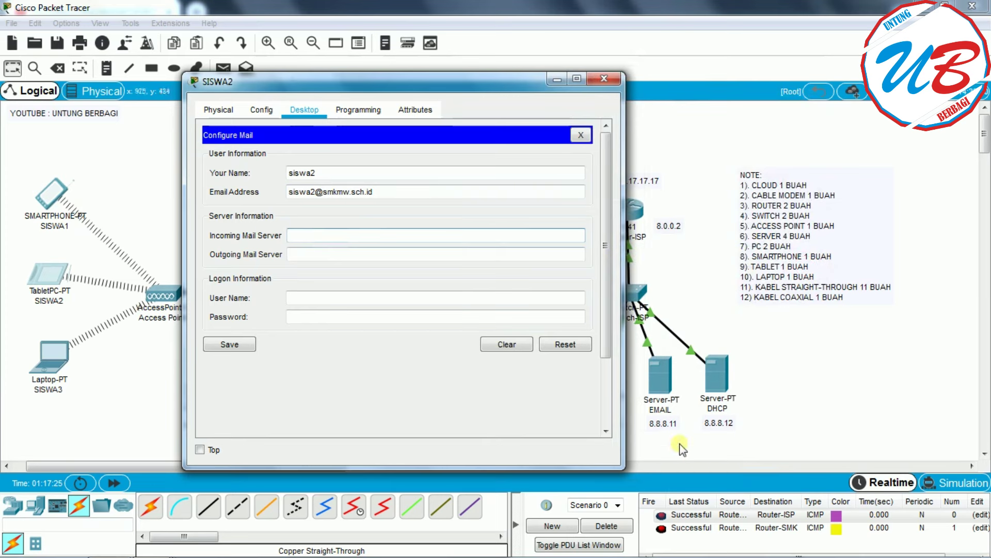
type("8.8.8.11")
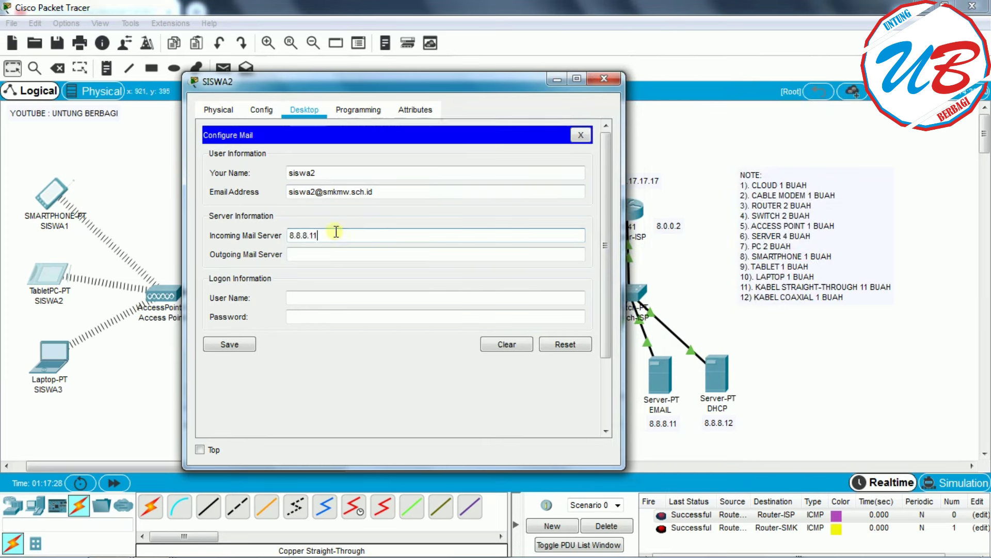
left_click(331, 254)
type("8")
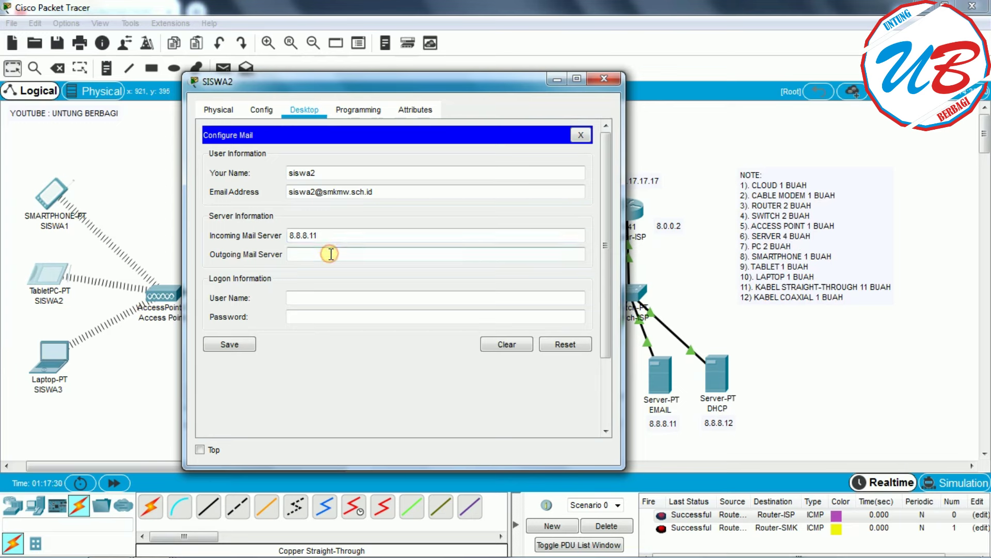
type(".8.11")
left_click(323, 297)
type("siswa2")
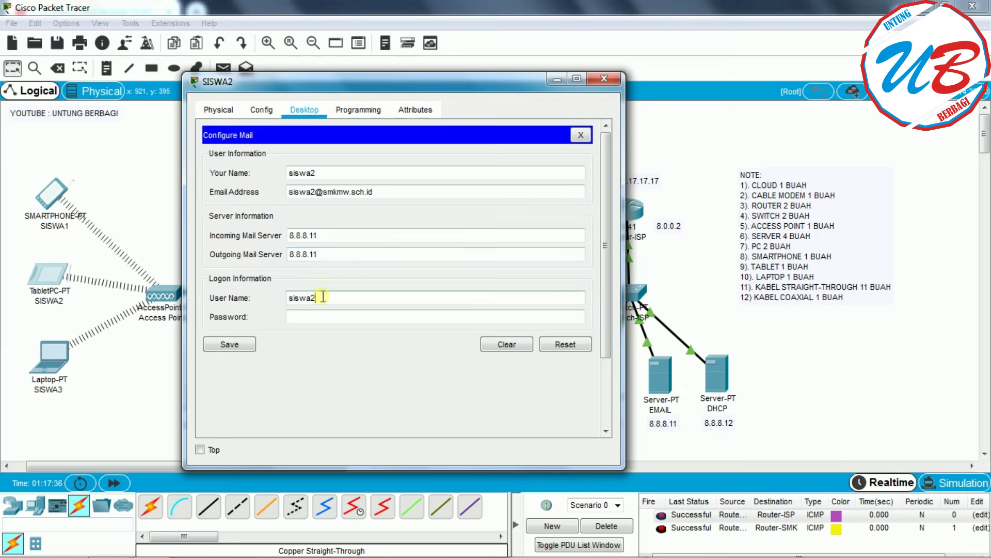
left_click(314, 315)
type("123")
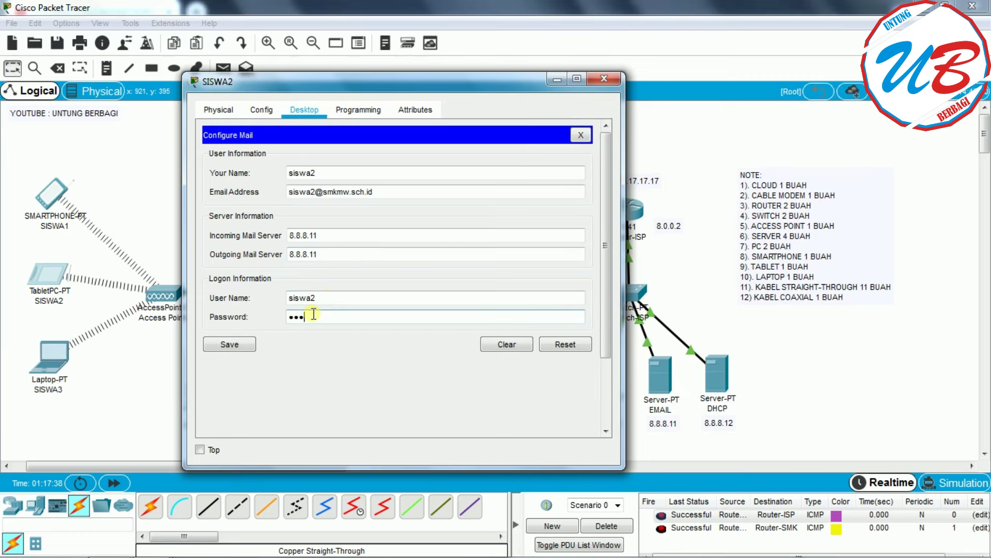
left_click(232, 344)
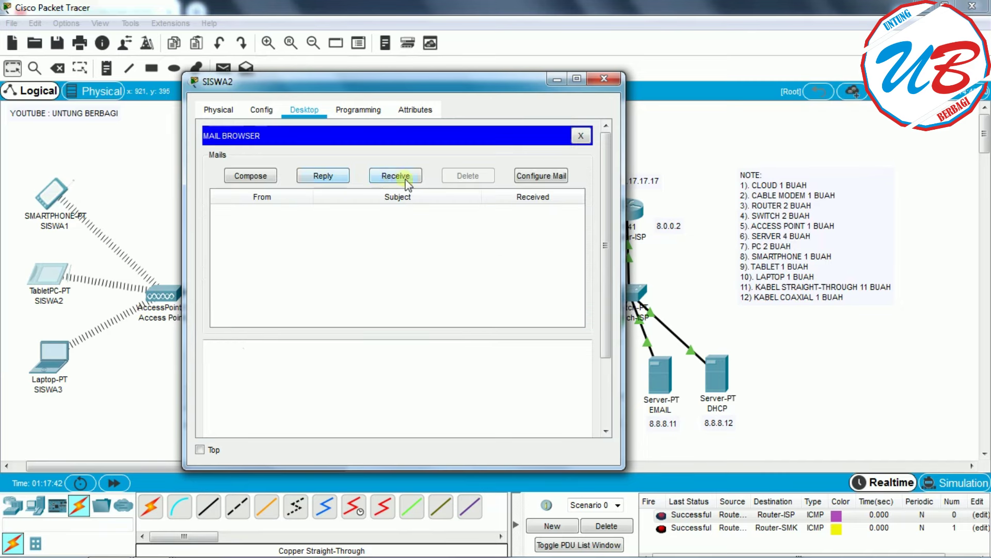
- Receive mail on SISWA2 and read SISWA1's 'coba aja' message 'hallo siswa 2 apakabar'
left_click(393, 178)
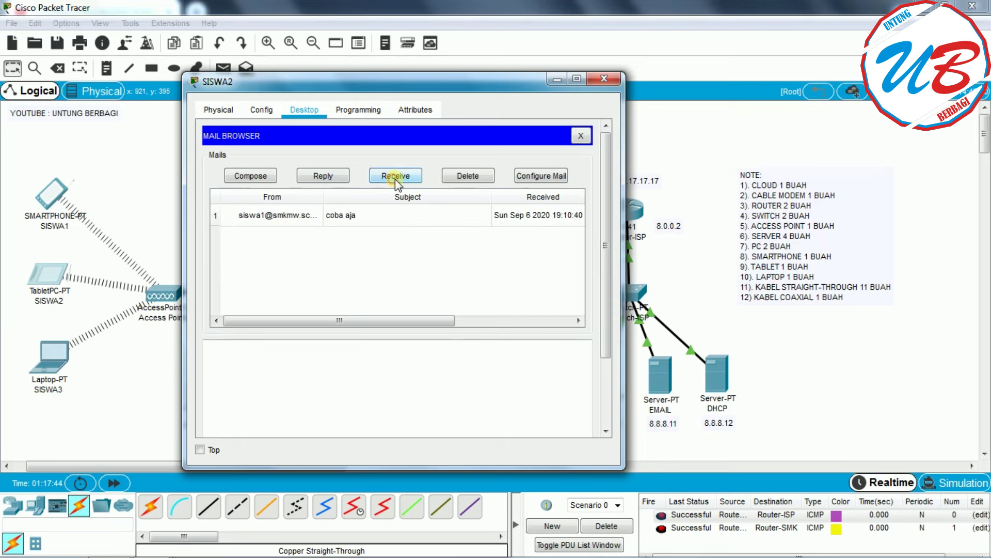
left_click(251, 216)
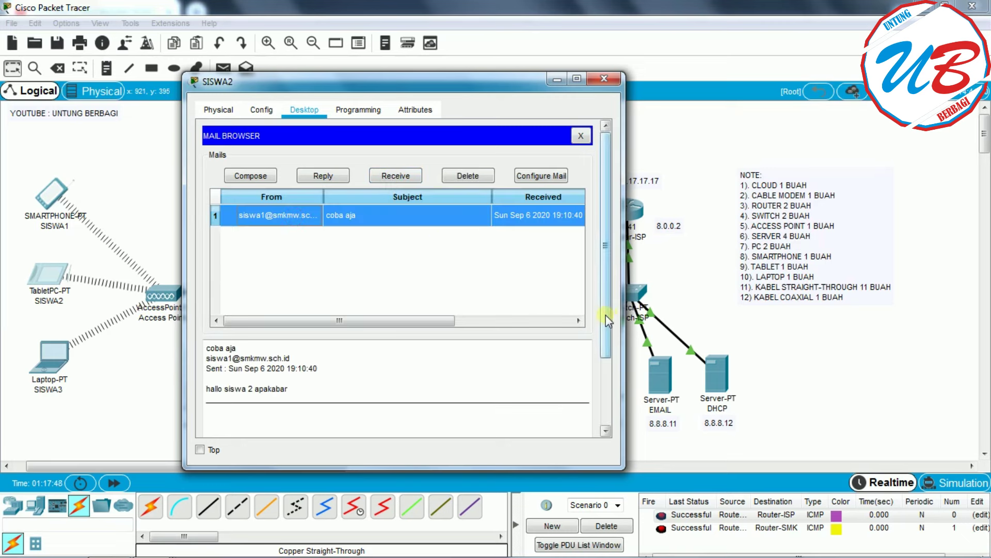
left_click_drag(605, 315, 593, 364)
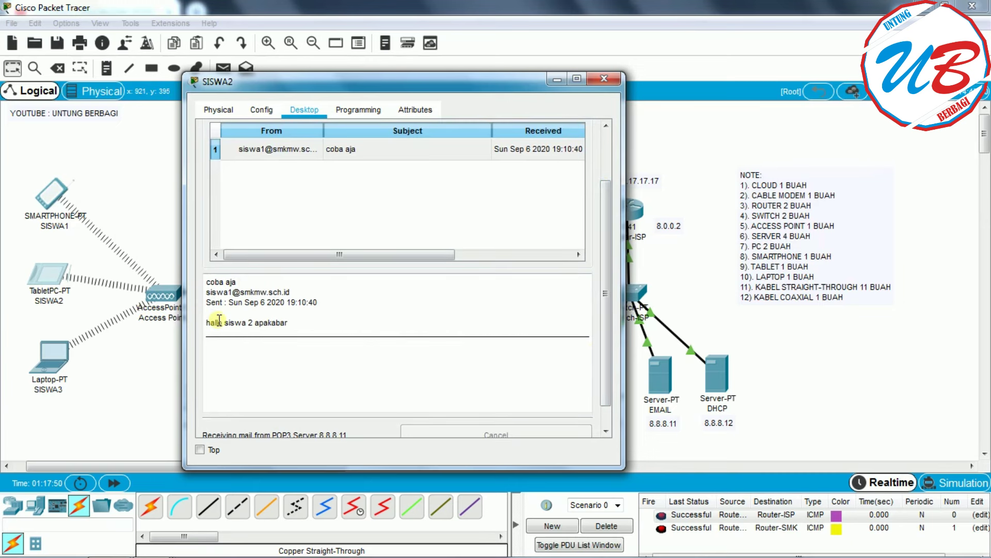
scroll(481, 319, "down", 1)
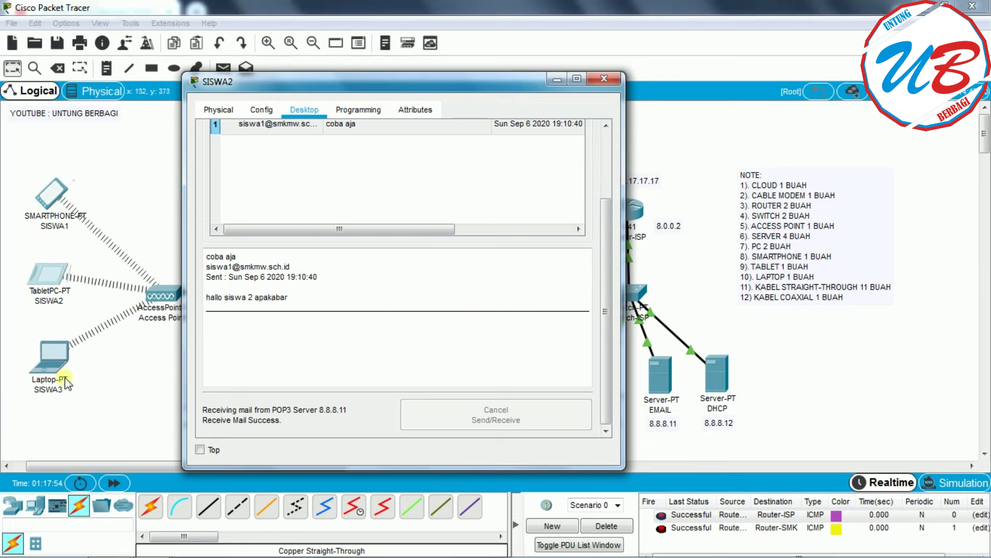
left_click_drag(607, 318, 606, 254)
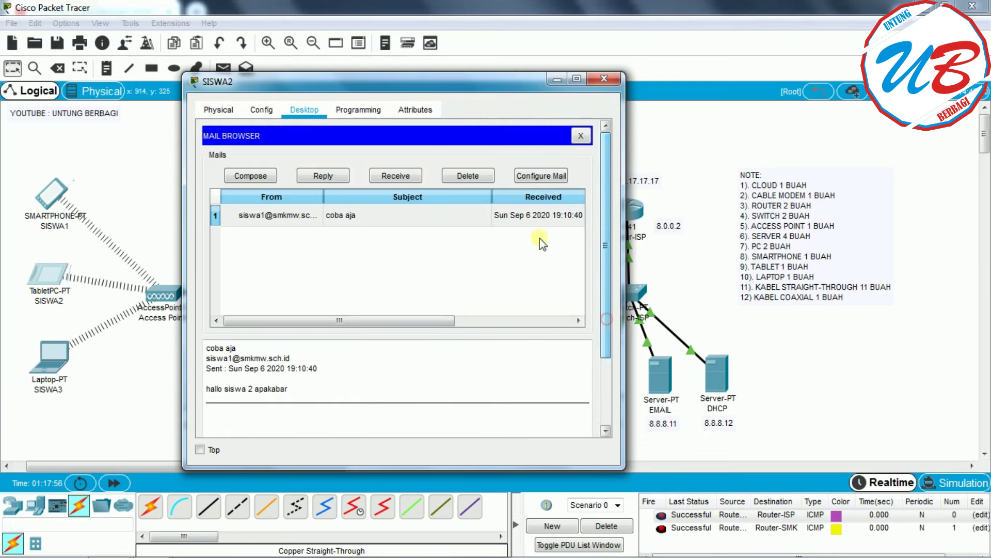
- Start a new mail from SISWA2 addressed to SISWA3
left_click(245, 176)
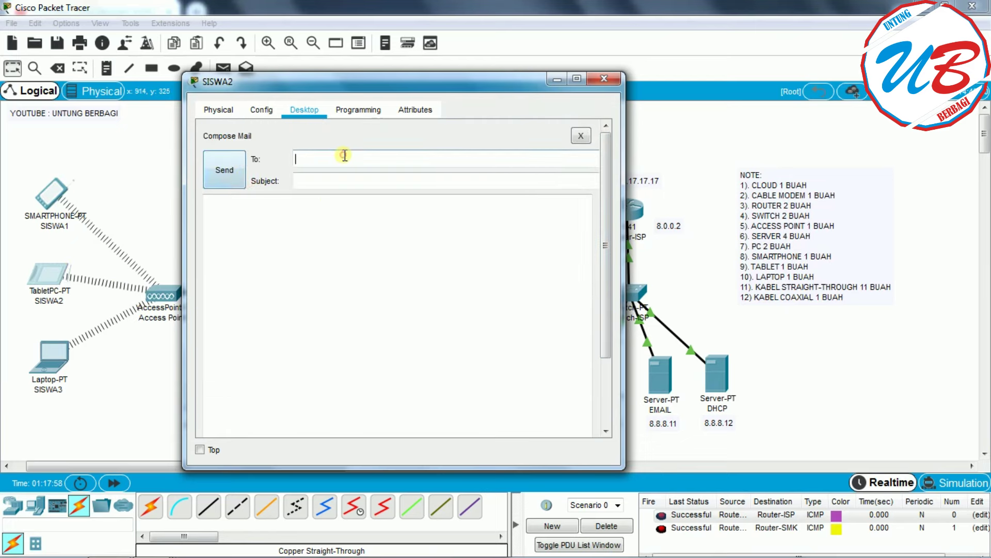
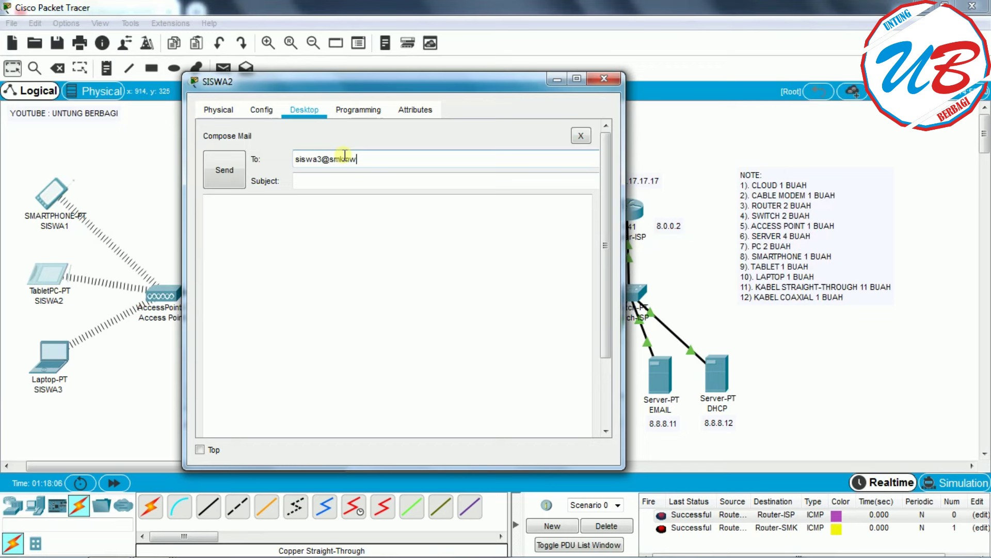
- Send it with subject 'hai mas bro' and body 'apakabar masbro lama tidak bertemu', then close SISWA2
left_click(339, 179)
type("halo")
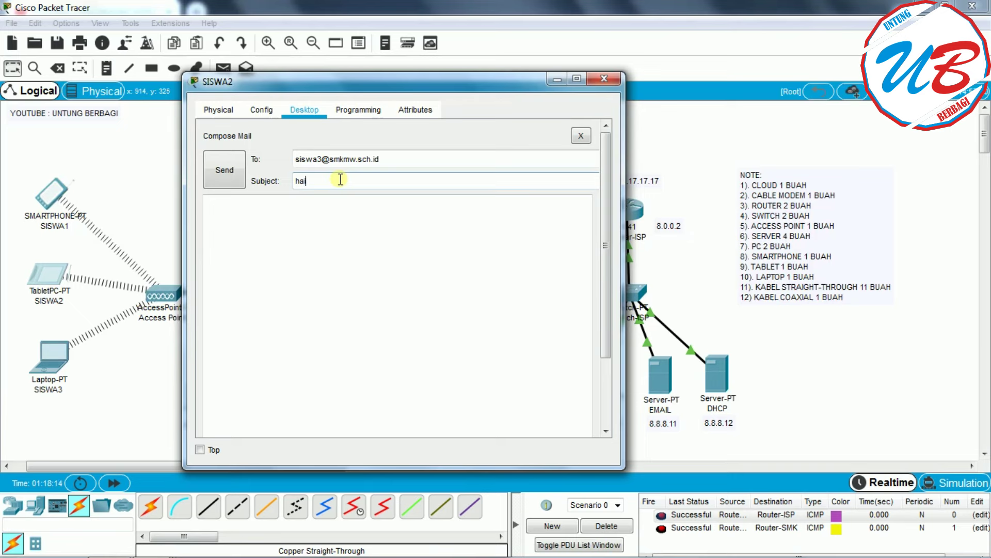
type(" mas bro")
left_click(312, 215)
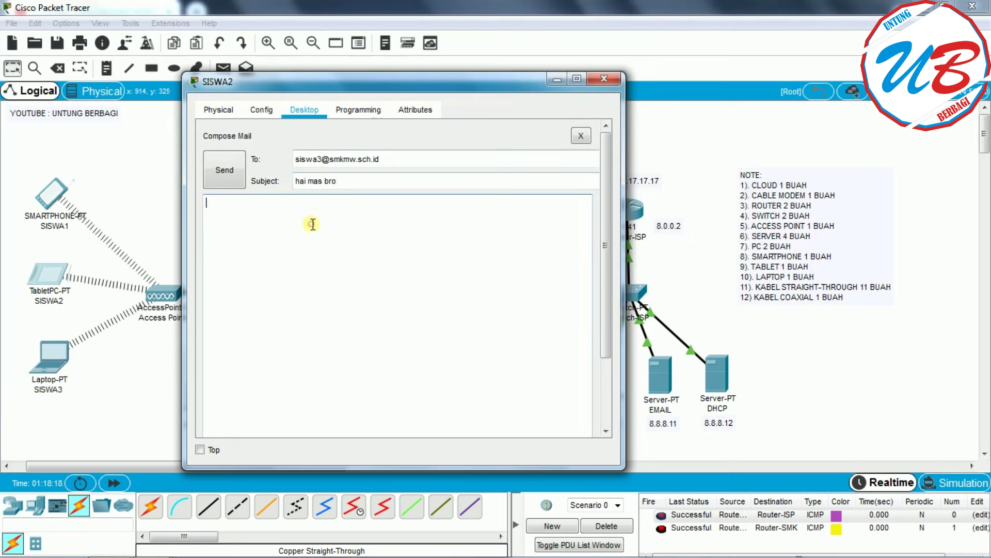
type("apakabar masbro")
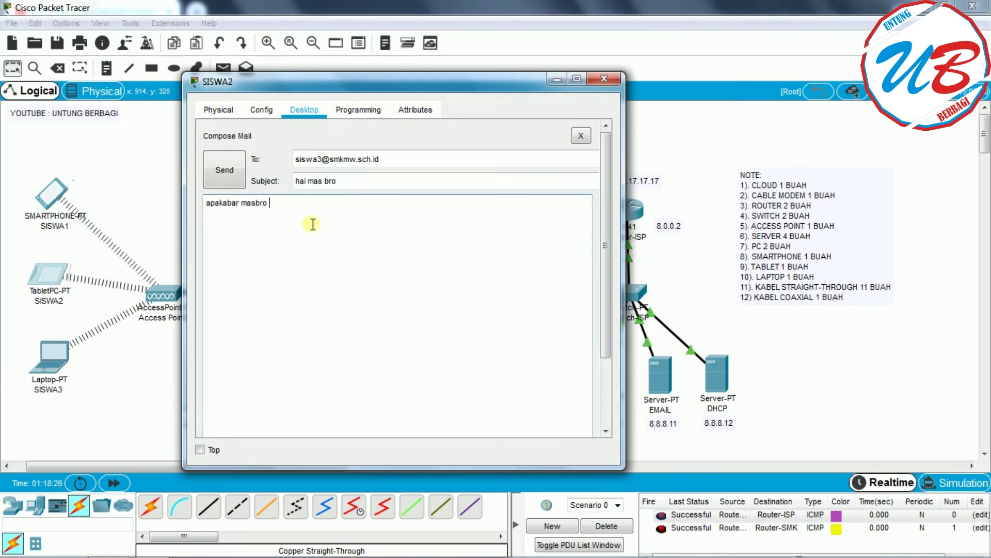
type("tidak bertemu")
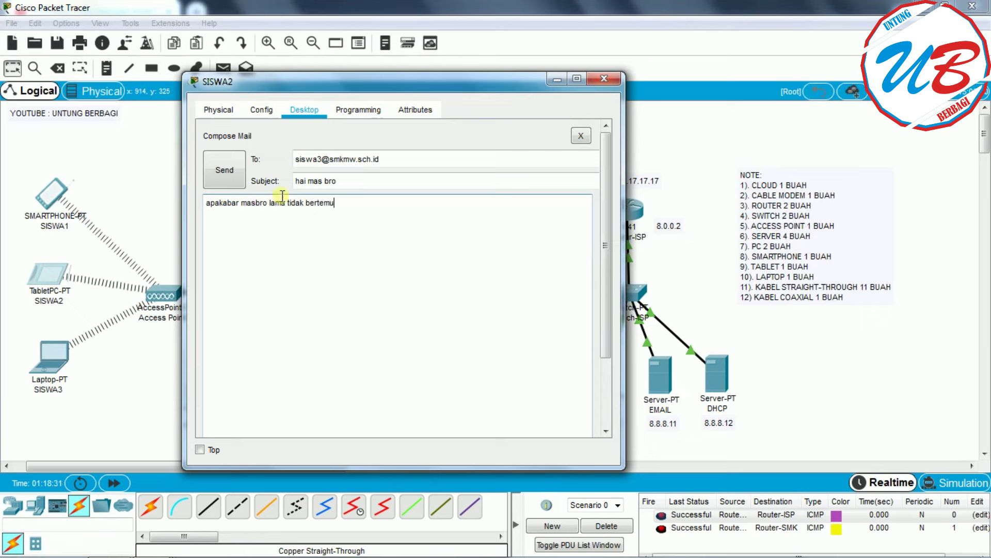
left_click(240, 168)
scroll(591, 337, "down", 3)
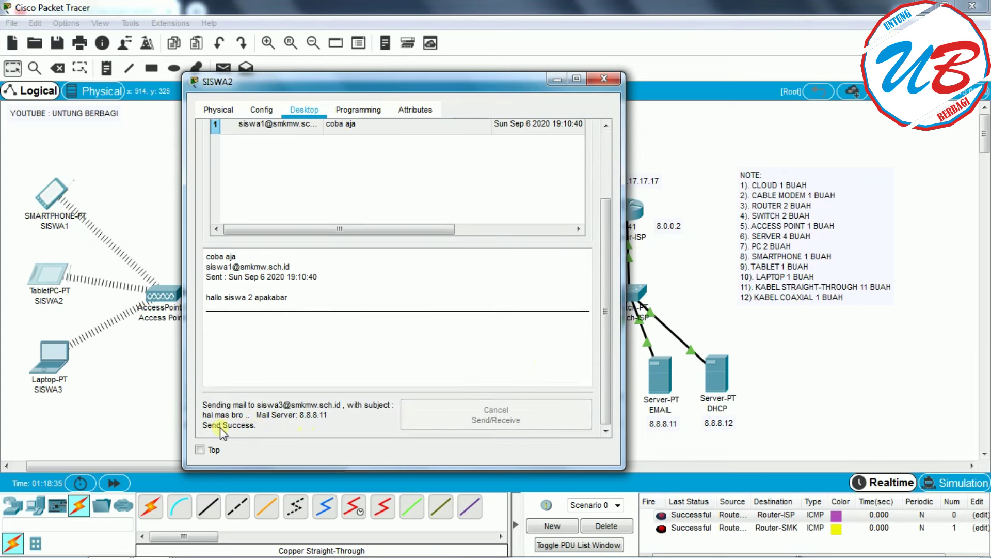
left_click(609, 79)
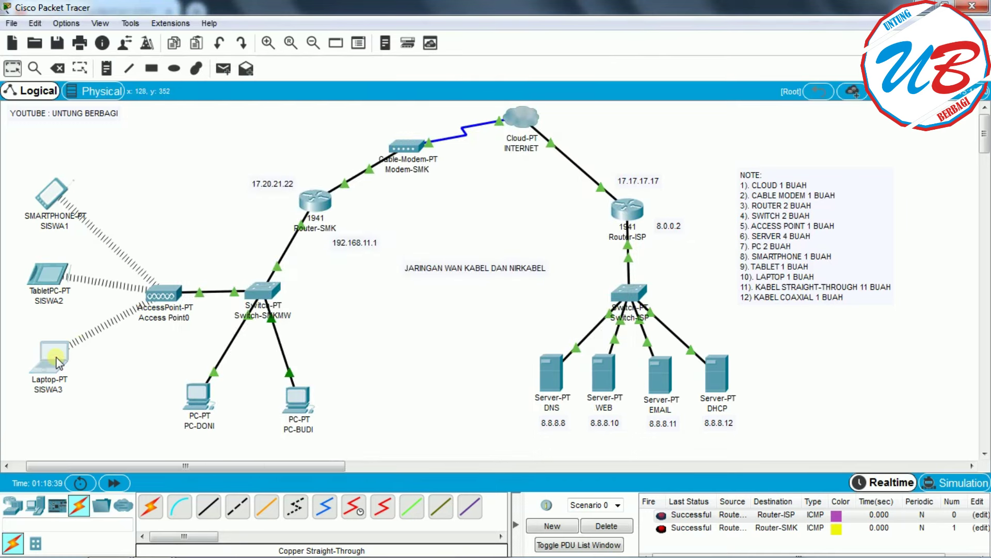
- Enter SISWA3's display name and e-mail address in the laptop's mail setup
left_click(50, 361)
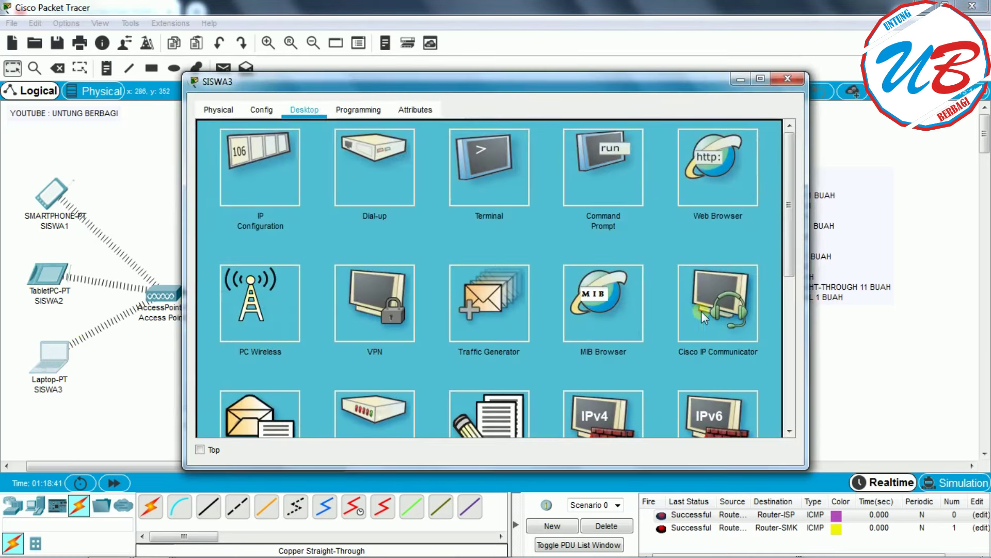
left_click_drag(790, 250, 784, 300)
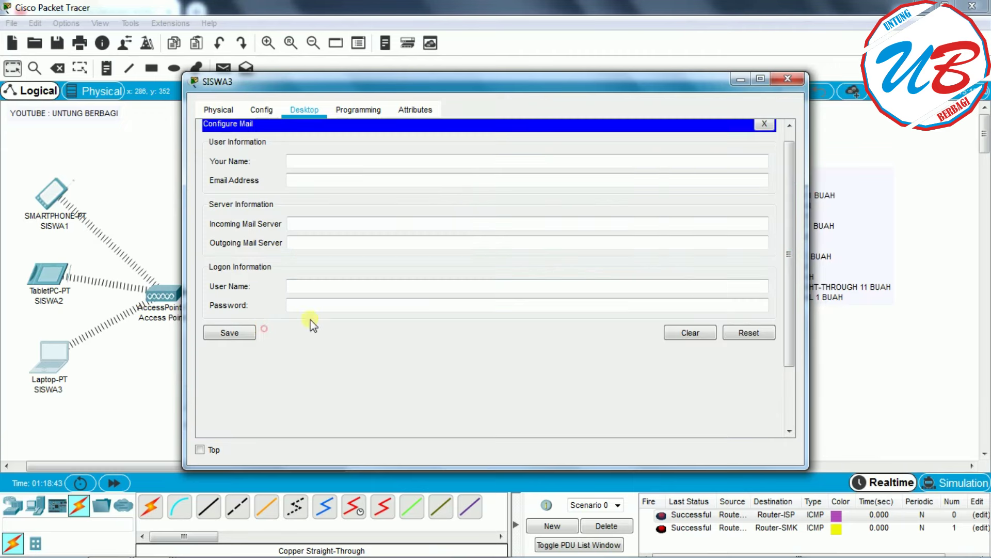
left_click(266, 327)
left_click(323, 165)
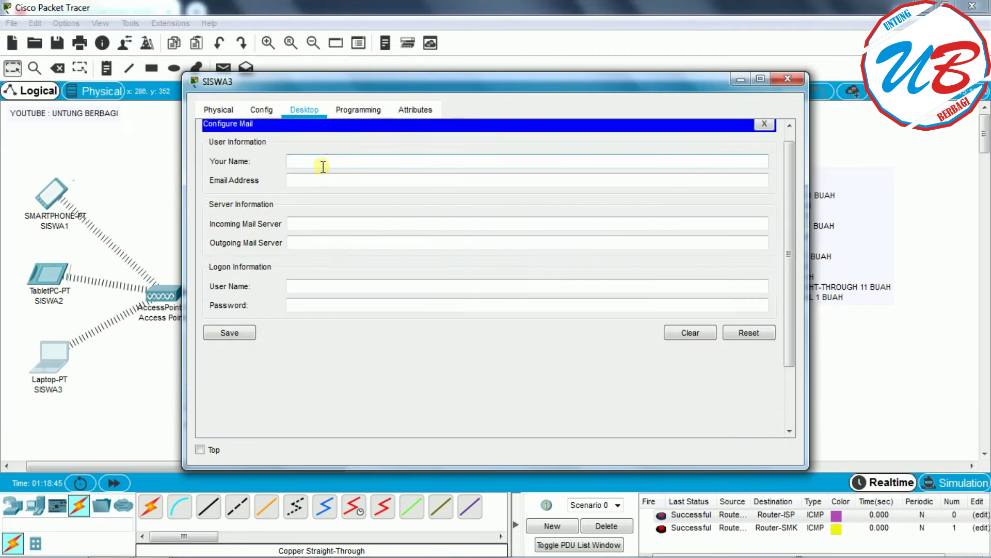
key("BackSpace")
type("3")
left_click(314, 182)
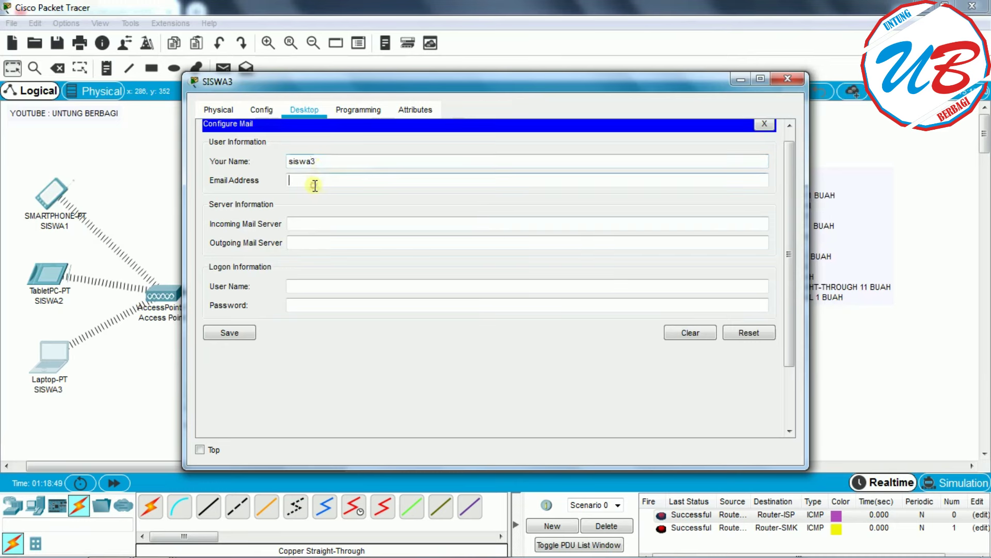
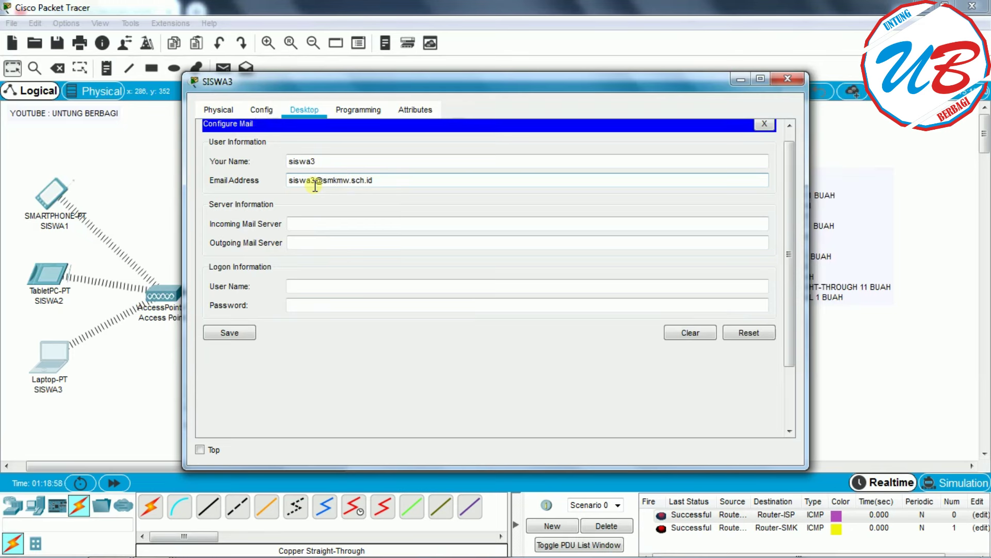
- Set both mail servers to 8.8.8.11, add SISWA3's login user name and password, and save
left_click(317, 226)
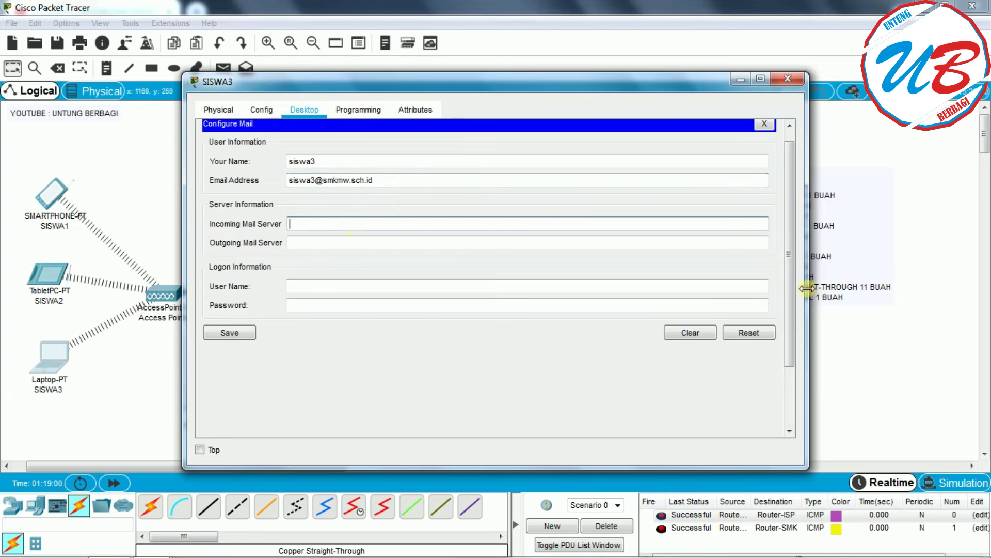
left_click_drag(808, 295, 581, 295)
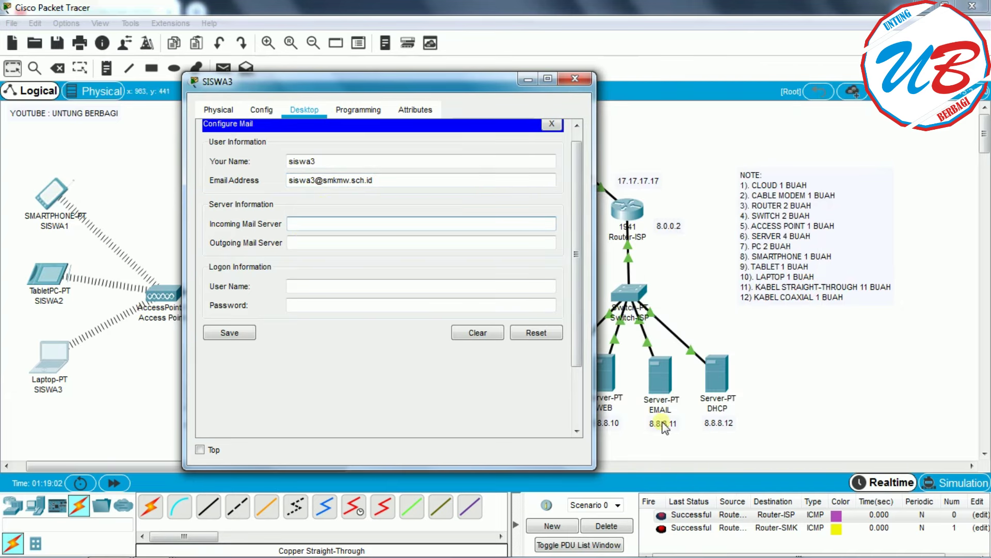
left_click(350, 226)
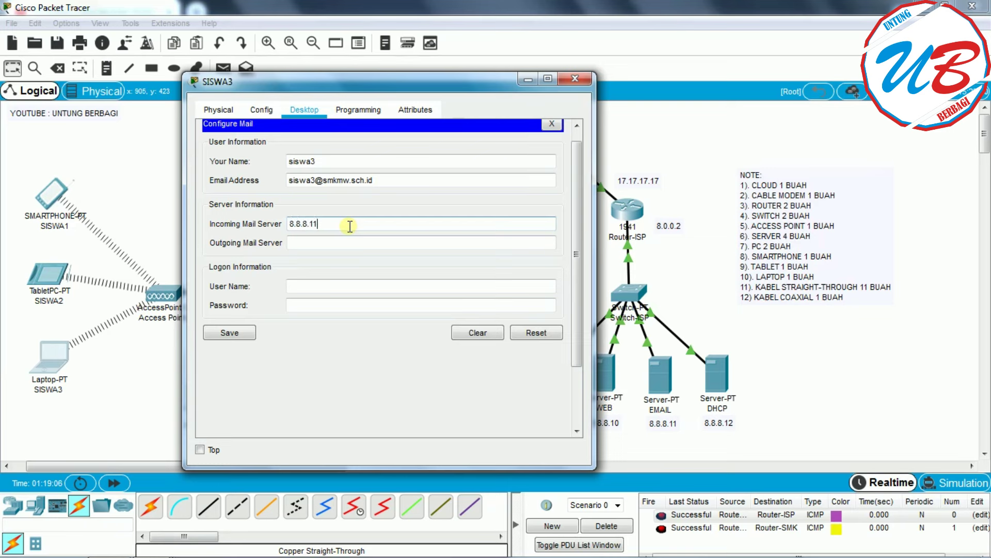
left_click(346, 243)
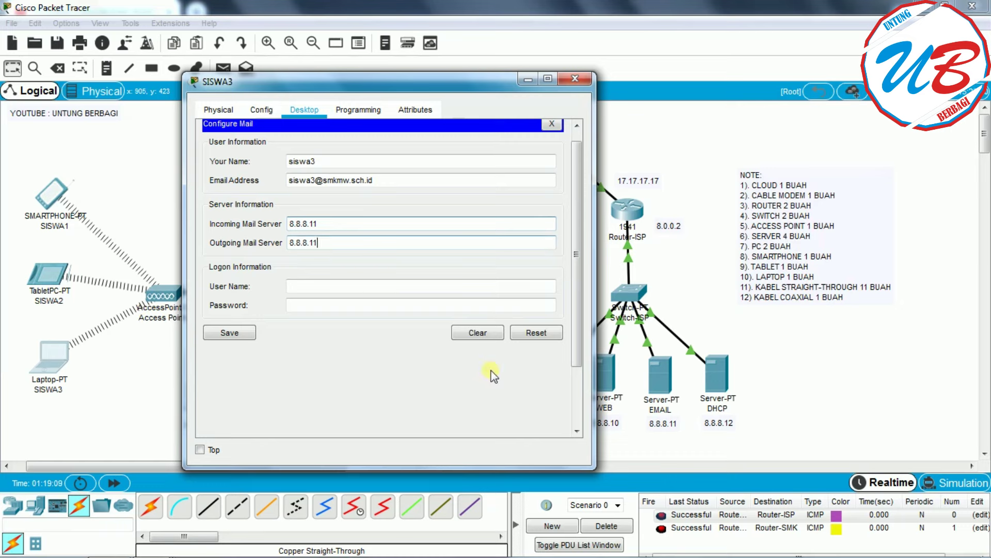
left_click(313, 282)
type("siswa3")
left_click(304, 307)
type("123")
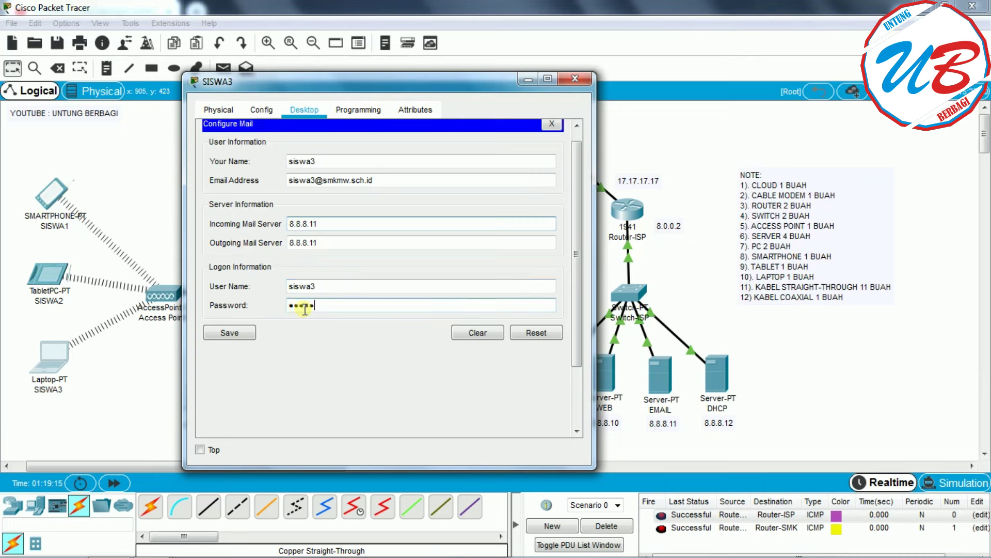
left_click(225, 335)
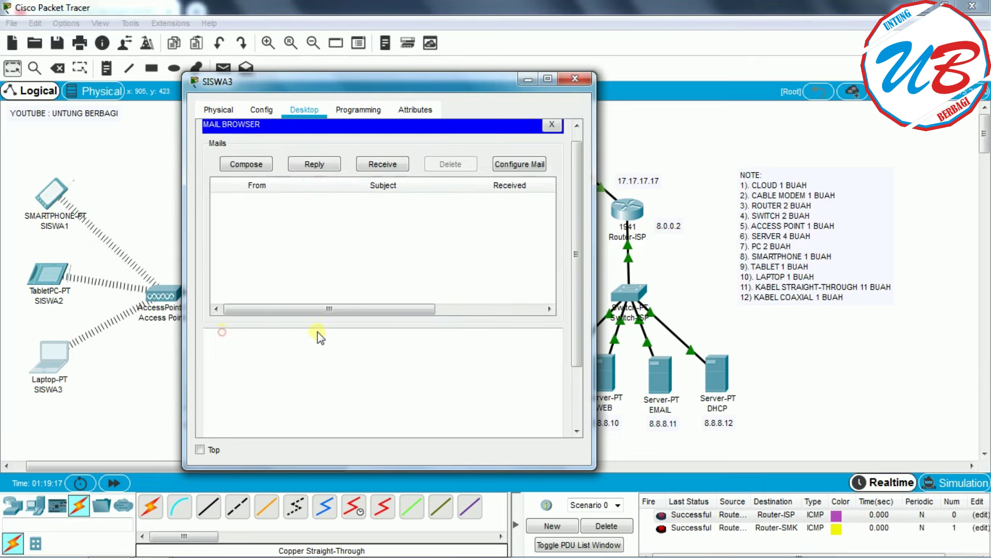
- Receive mail on SISWA3, read SISWA2's 'hai mas bro' message, and close the window
left_click(389, 171)
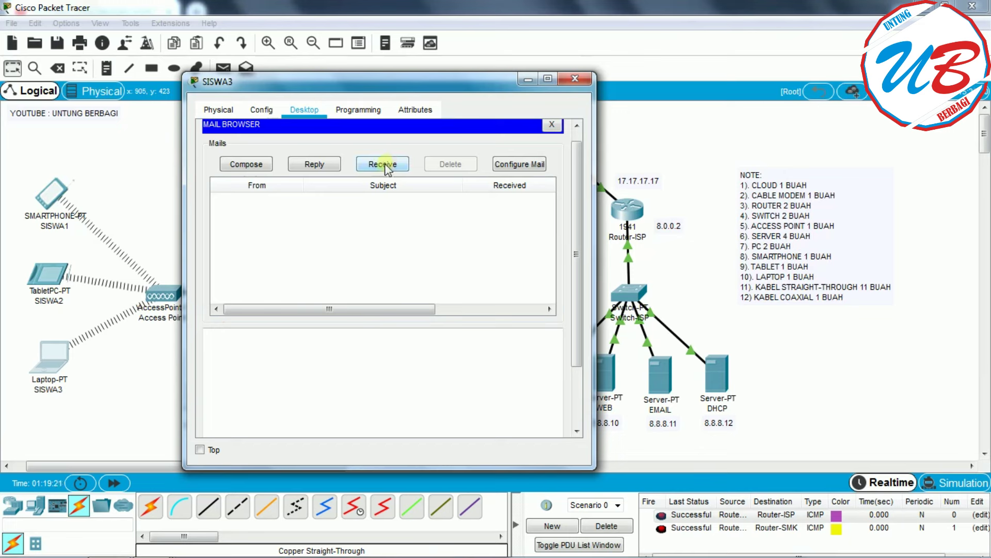
left_click(345, 204)
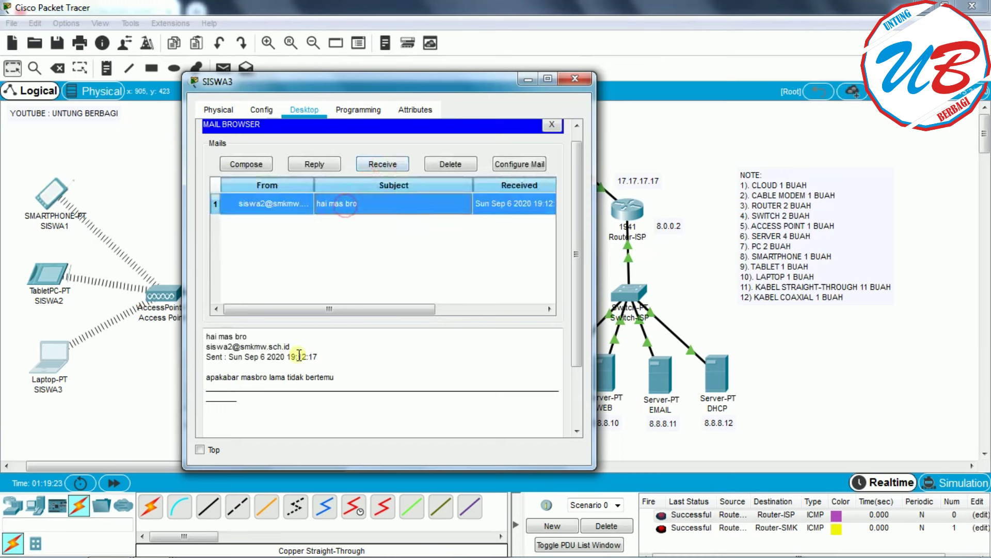
triple_click(231, 349)
left_click(389, 355)
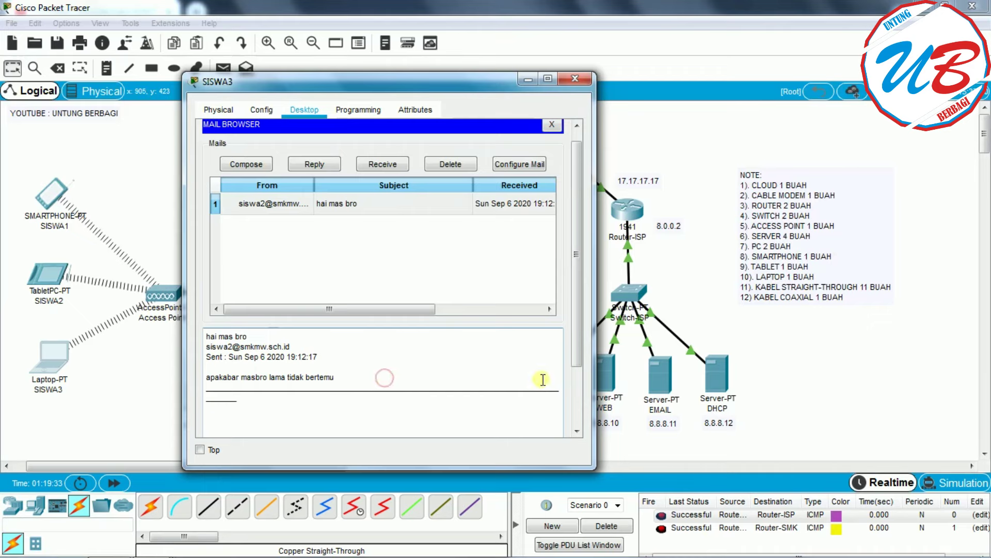
scroll(540, 380, "down", 3)
left_click(573, 80)
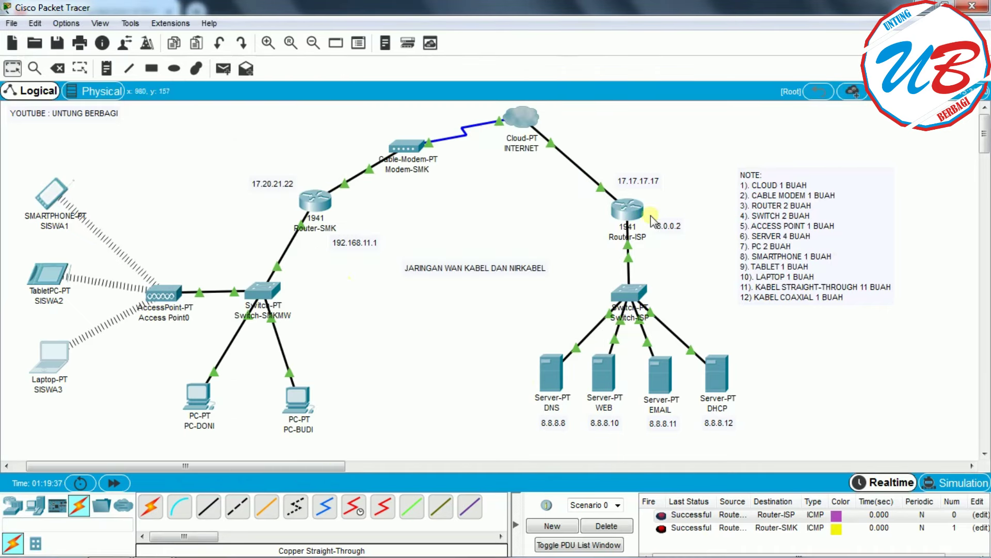
- Send test PDUs Router-SMK to Router-ISP and PC-DONI to PC-BUDI, then clear the PDU list
left_click(223, 68)
left_click(314, 200)
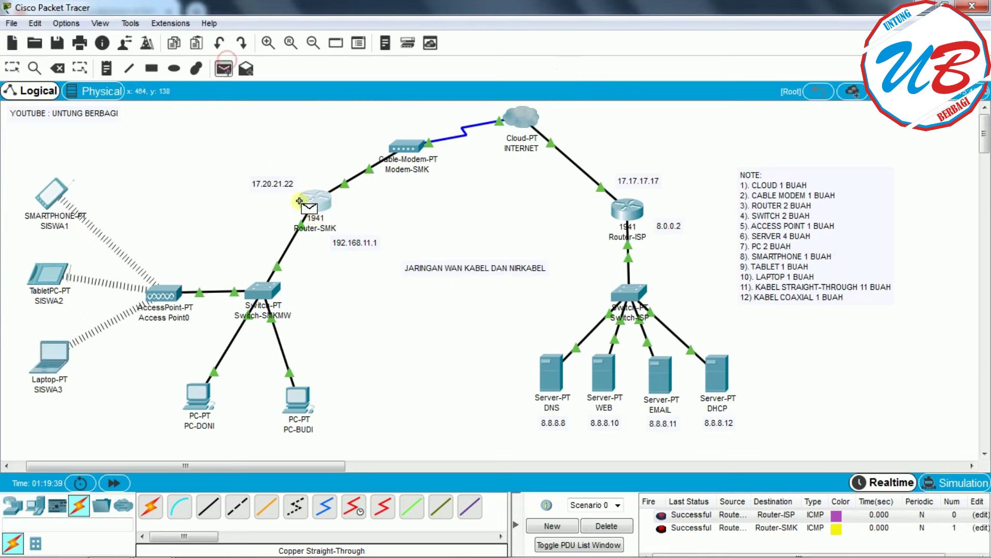
left_click(626, 209)
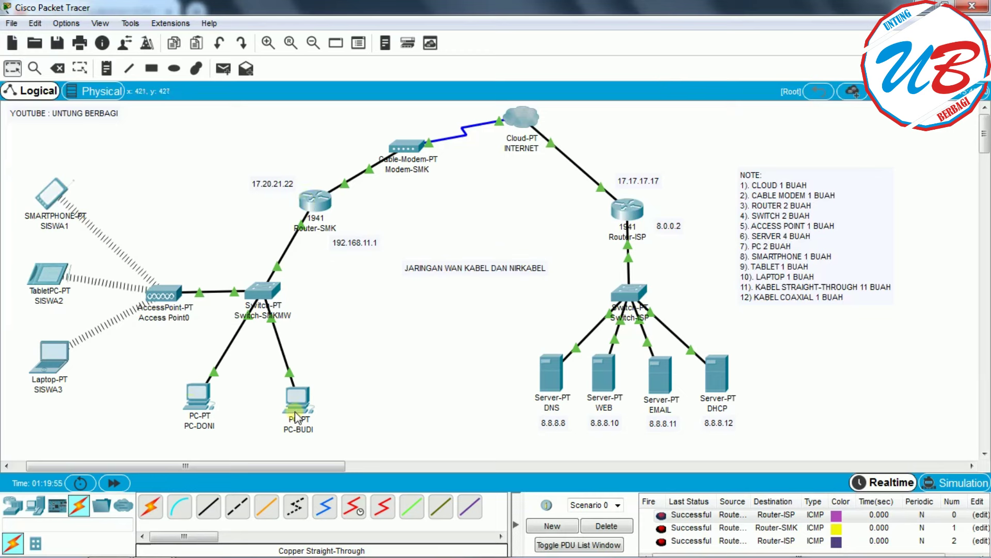
left_click(223, 69)
left_click(199, 395)
left_click(297, 400)
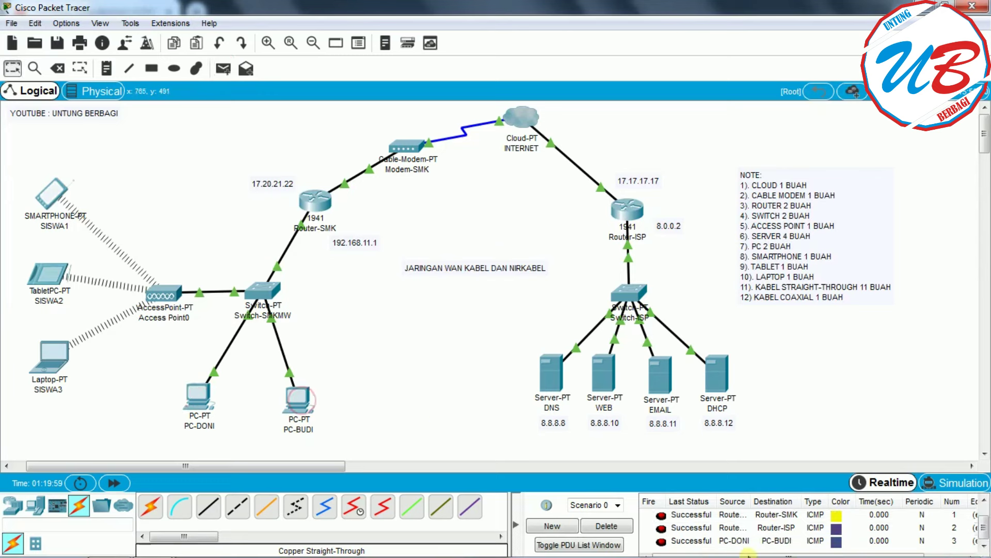
left_click(606, 525)
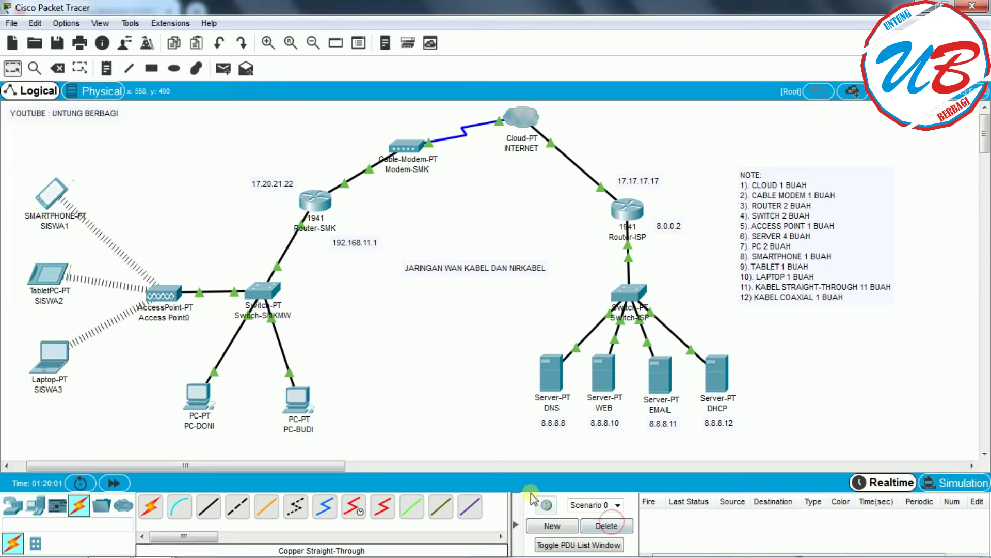
- Add simple ping PDUs from PC-BUDI to SISWA2 and from SISWA3 to PC-DONI
left_click(223, 69)
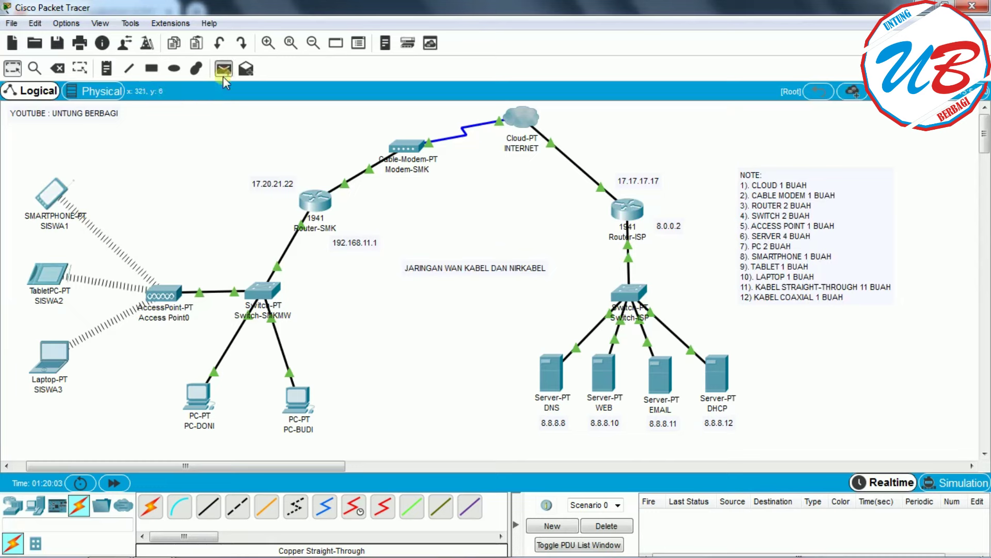
left_click(289, 399)
left_click(48, 277)
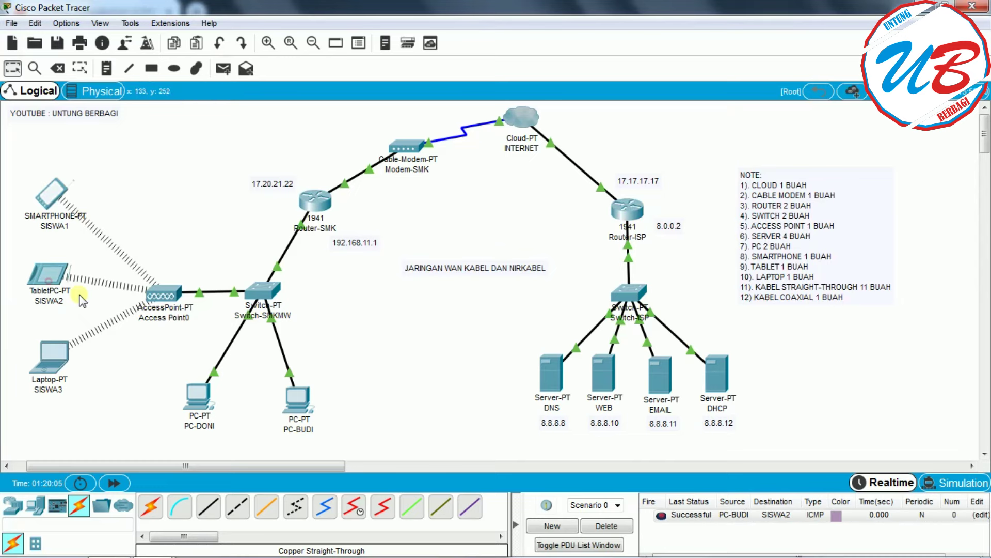
left_click(224, 69)
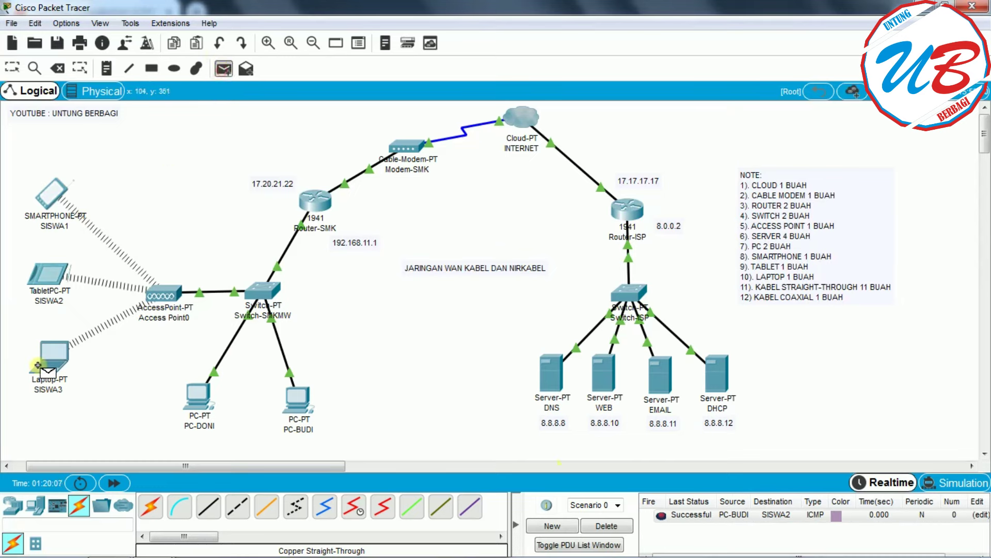
left_click(42, 362)
left_click(197, 400)
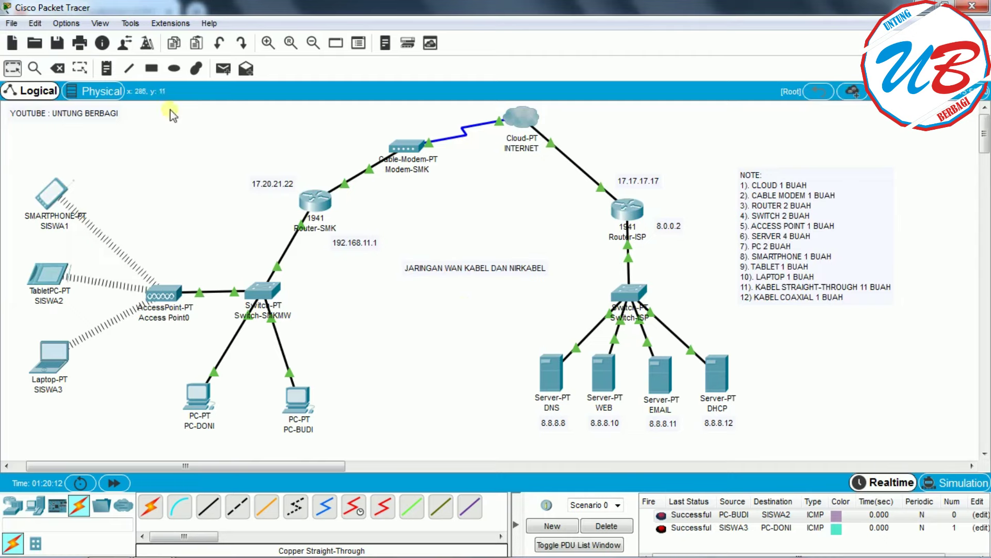
left_click(199, 396)
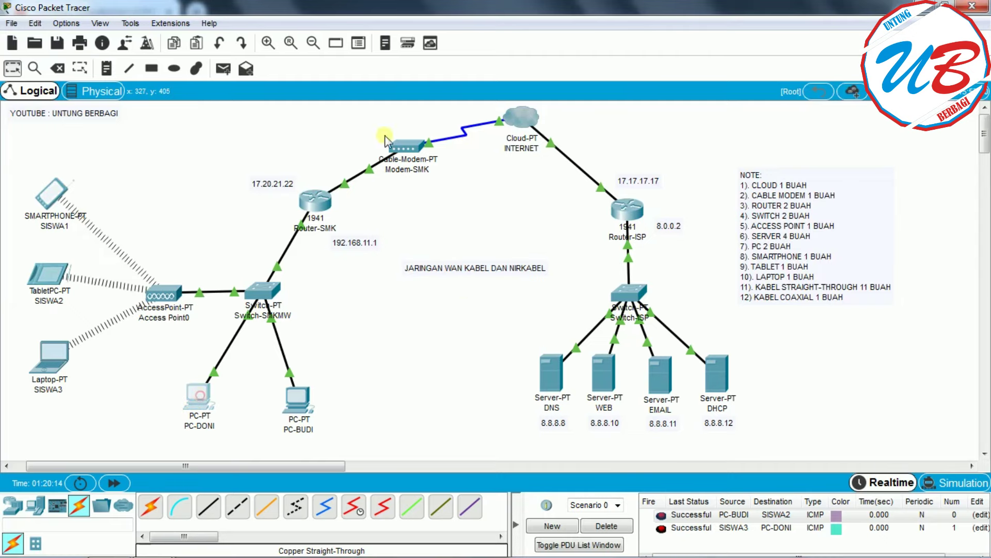
- From PC-DONI's Command Prompt, ping 8.8.8.12, getting one timeout and three replies
left_click(596, 173)
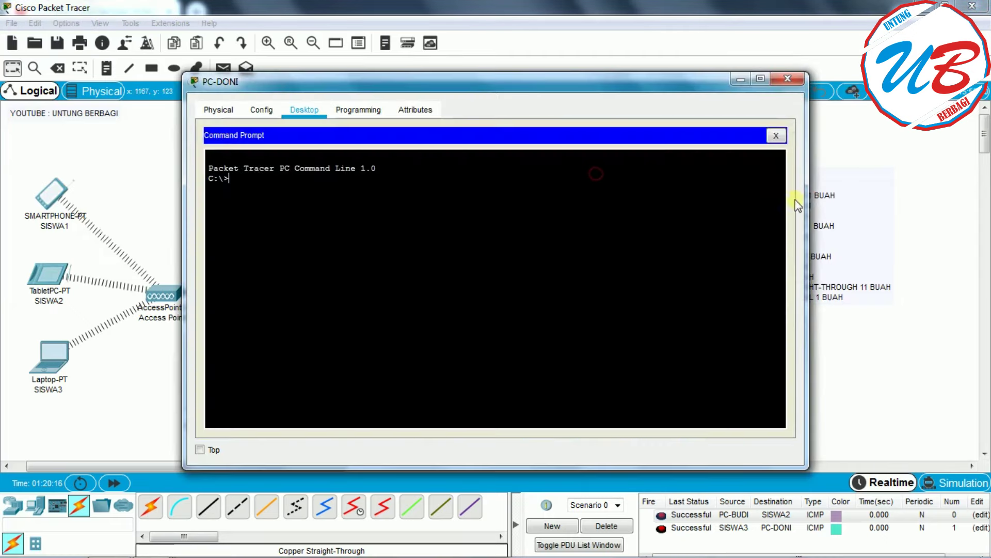
left_click_drag(804, 222, 598, 222)
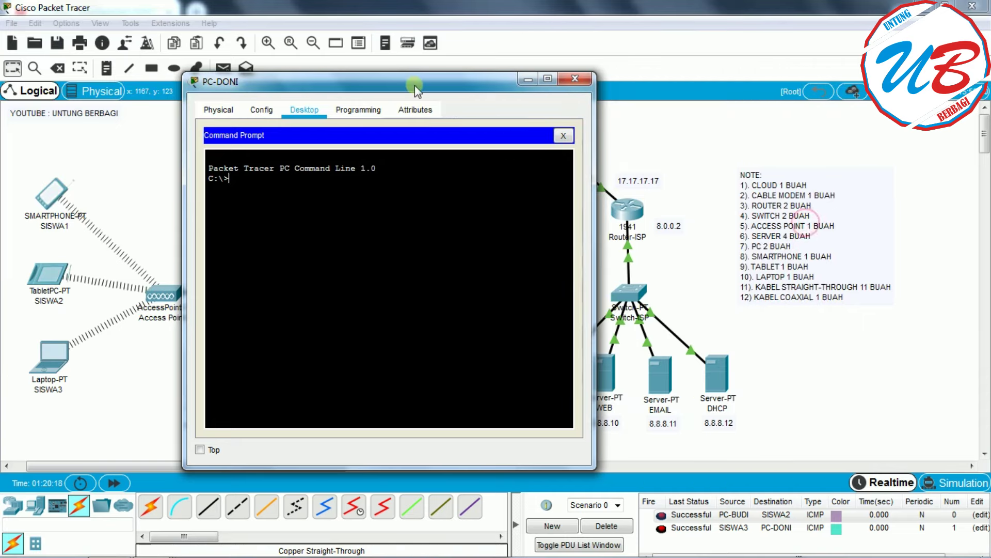
left_click_drag(414, 85, 326, 85)
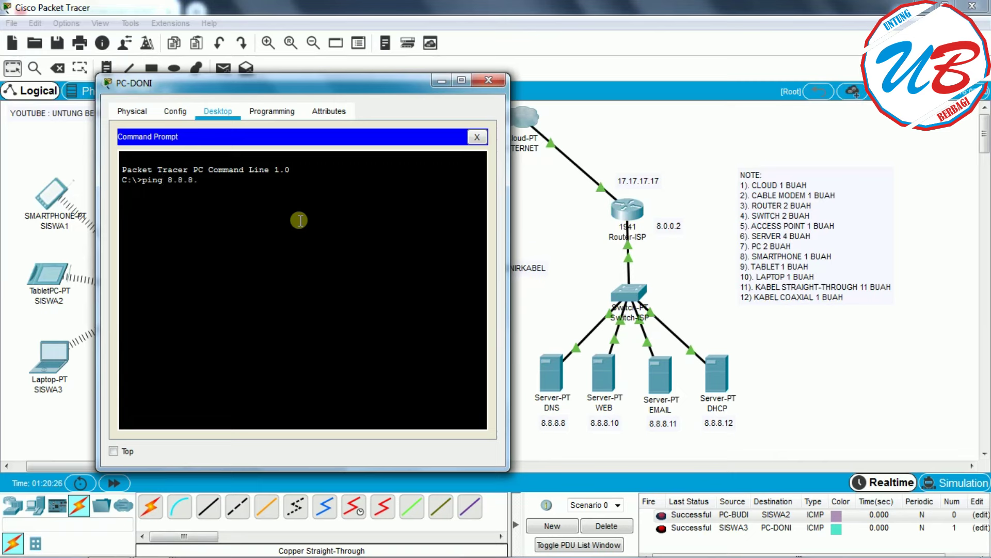
key("Return")
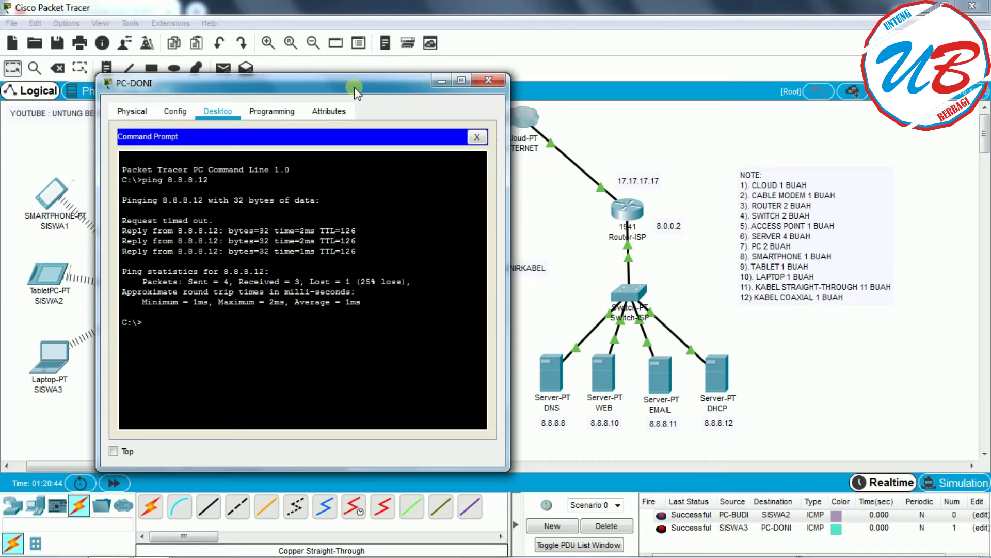
left_click_drag(354, 90, 365, 122)
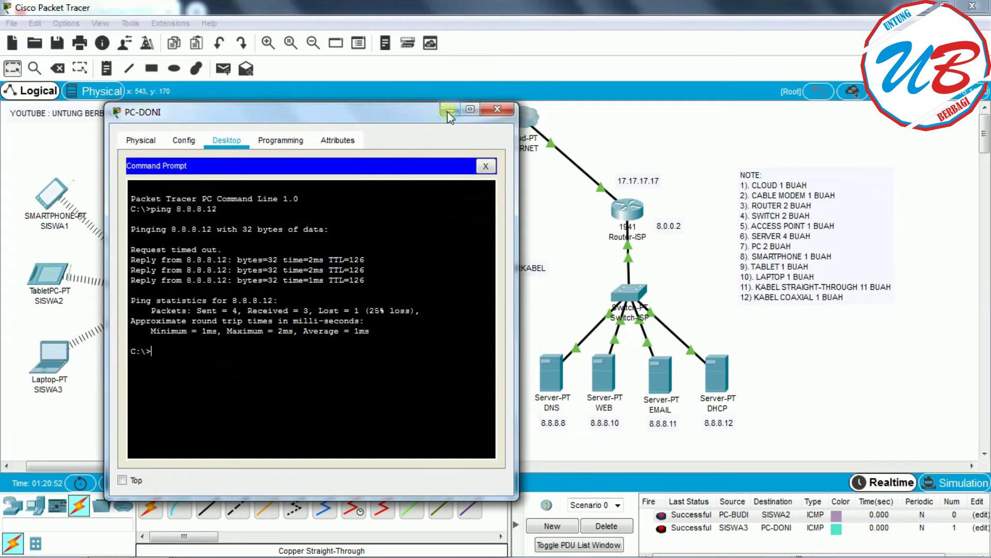
- Highlight the 'Request timed out.' line in PC-DONI's output, then minimize its window
left_click(497, 109)
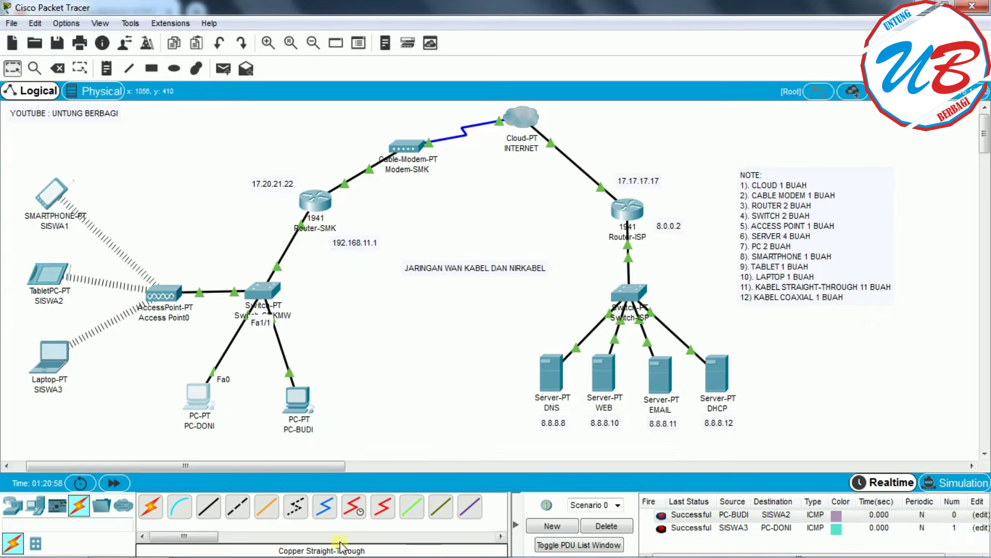
mouse_move(150, 549)
left_click(408, 457)
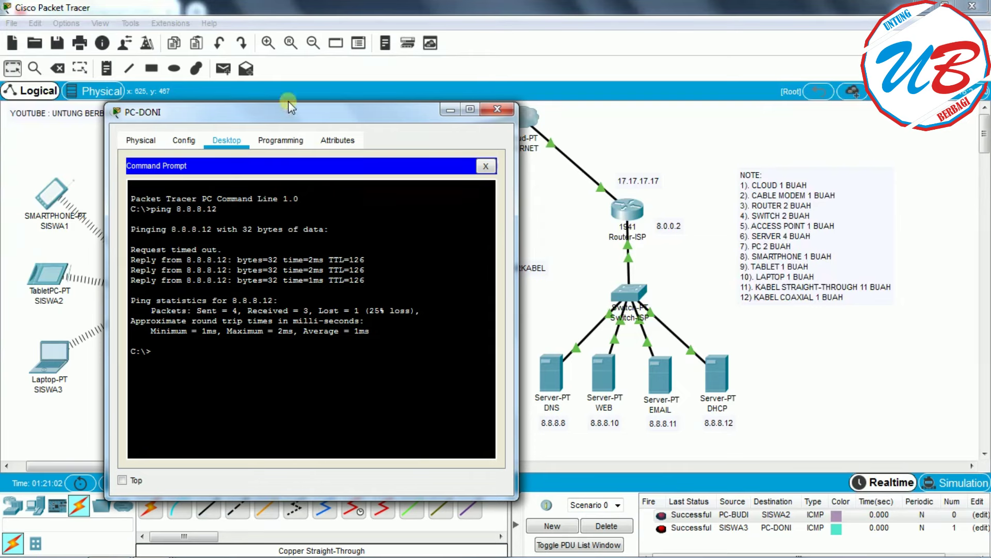
left_click_drag(275, 119, 518, 115)
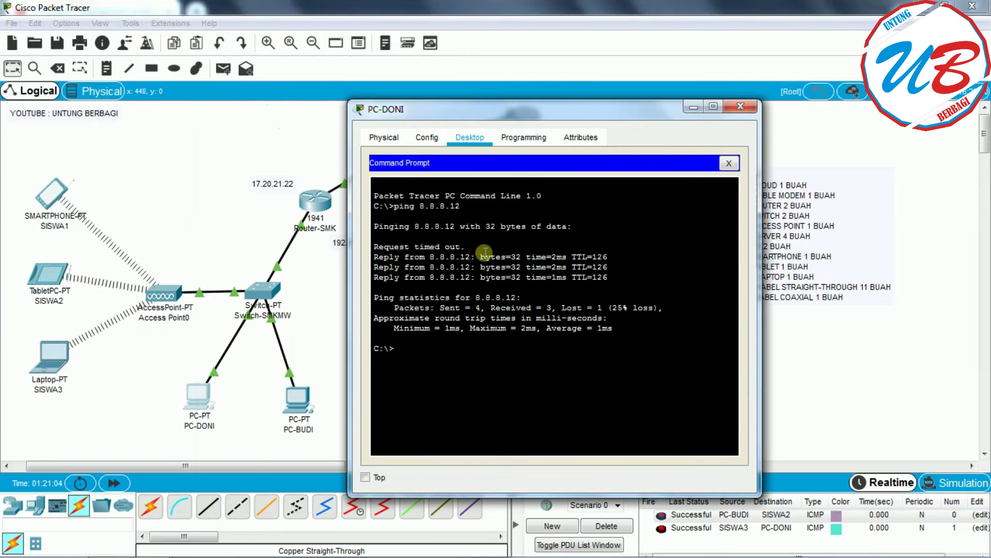
left_click_drag(473, 114, 279, 104)
left_click_drag(272, 237, 179, 237)
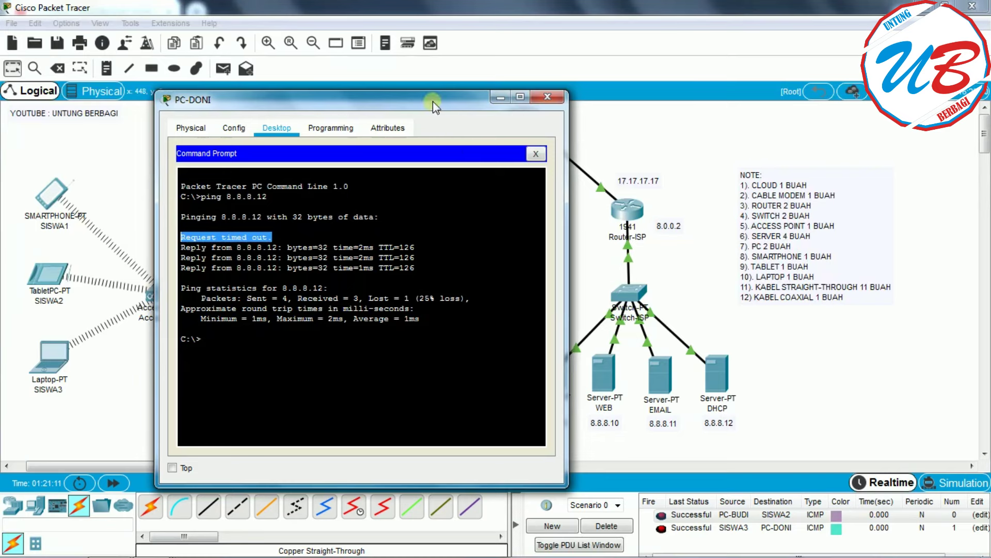
left_click_drag(432, 88, 310, 163)
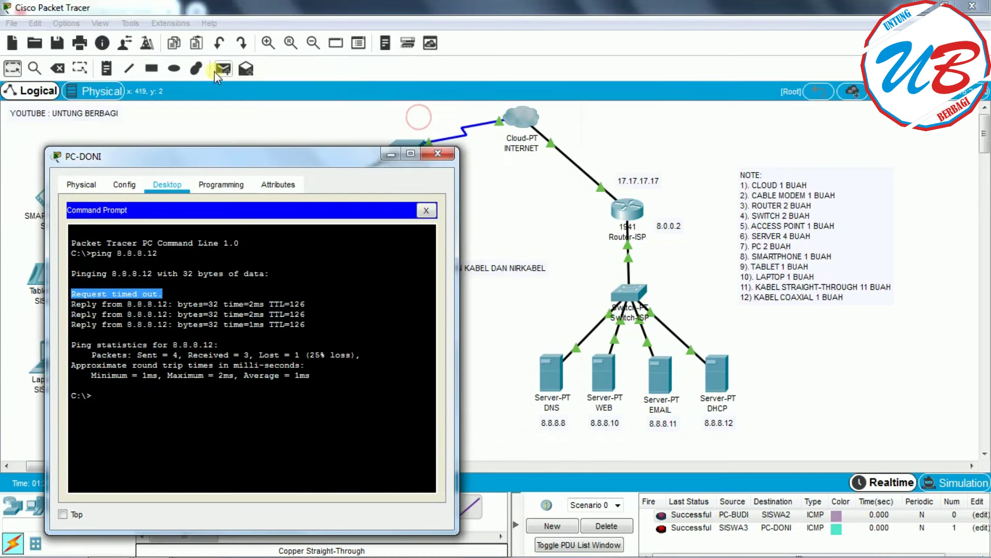
left_click(387, 155)
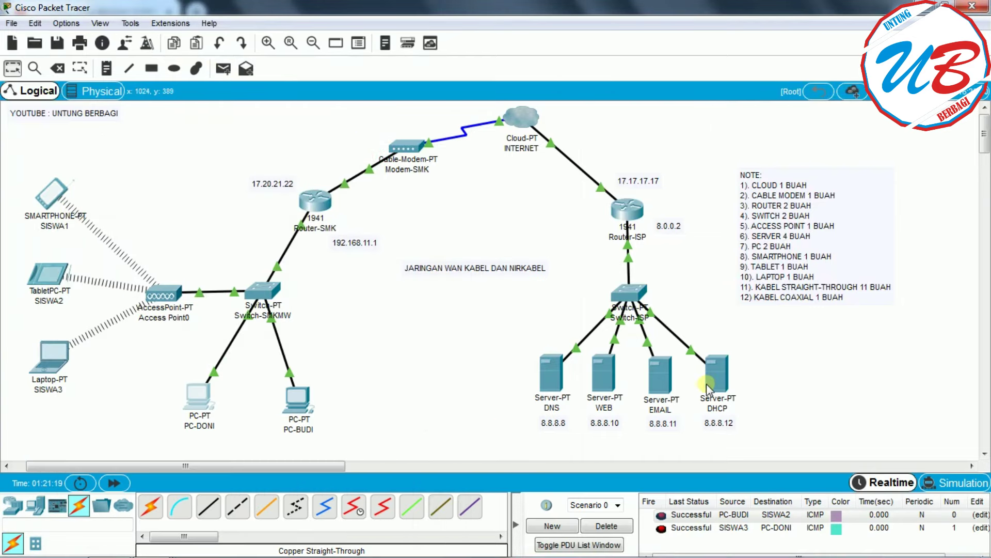
- Send a simple PDU from PC-DONI to the DHCP server
left_click(224, 69)
left_click(199, 395)
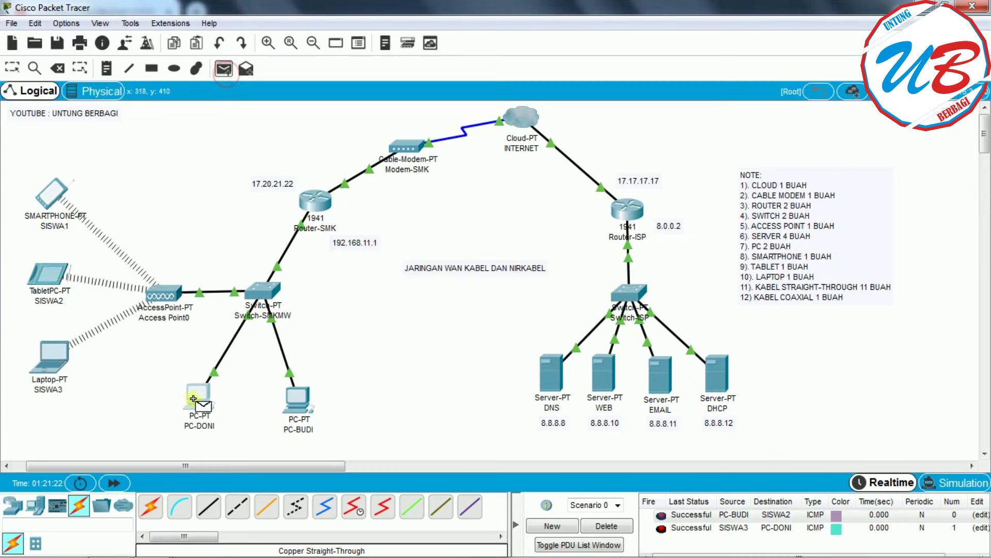
left_click(717, 376)
- Review PC-DONI's ping output again, re-highlighting 'Request timed out.', then close the window
mouse_move(359, 554)
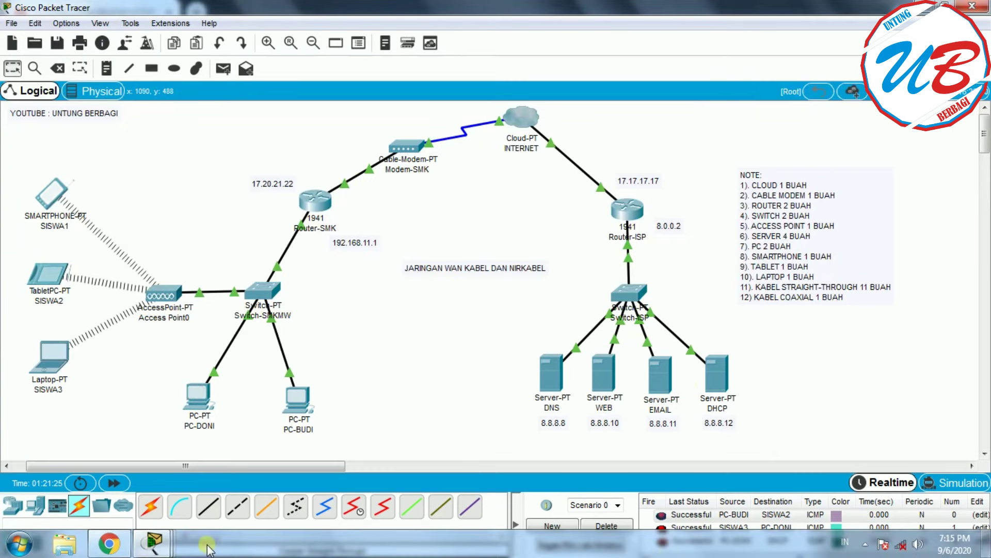
mouse_move(154, 543)
left_click(448, 478)
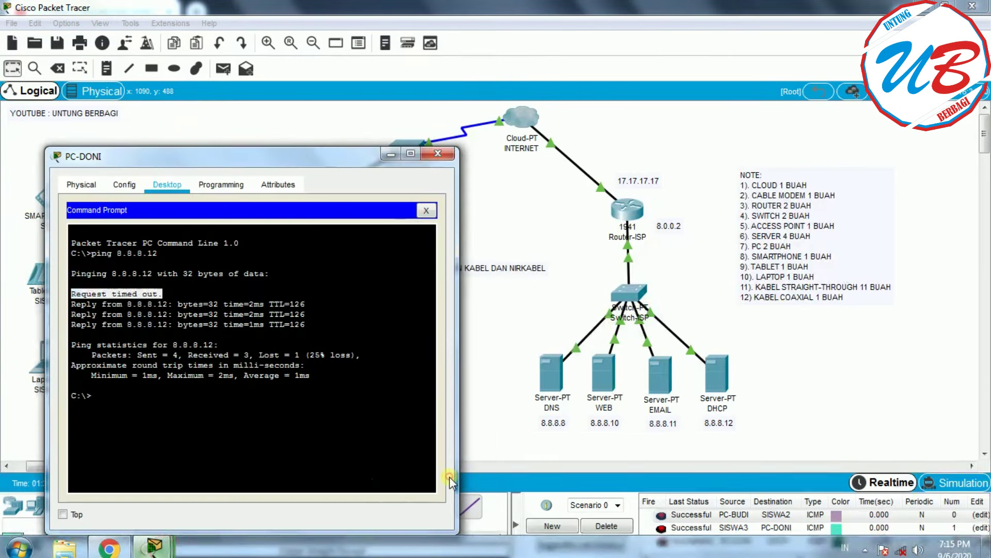
left_click(374, 337)
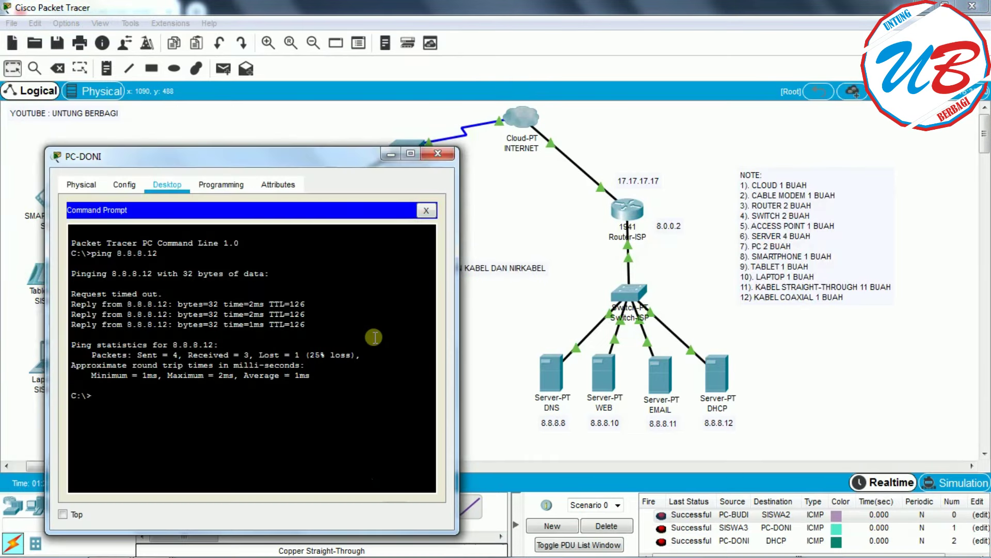
left_click_drag(167, 293, 110, 285)
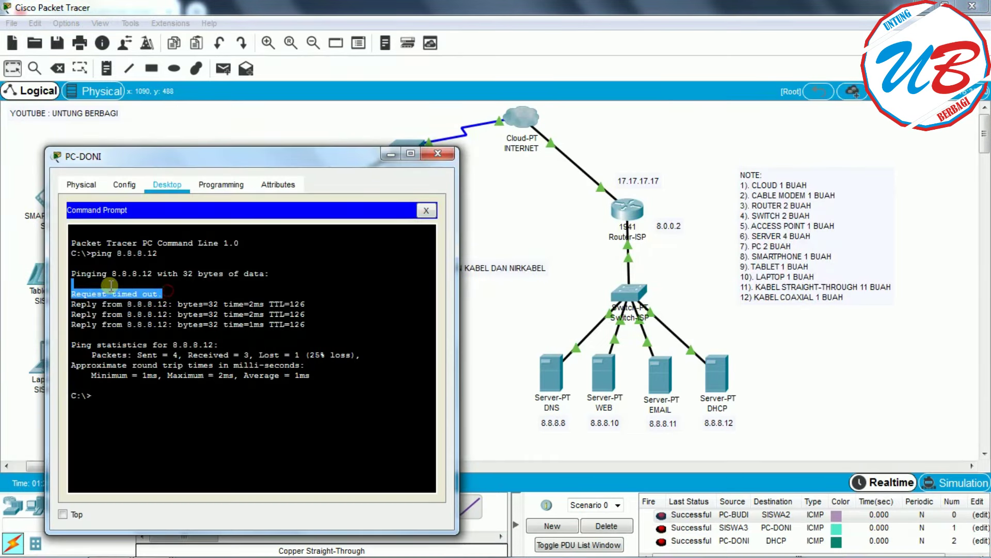
left_click(78, 295)
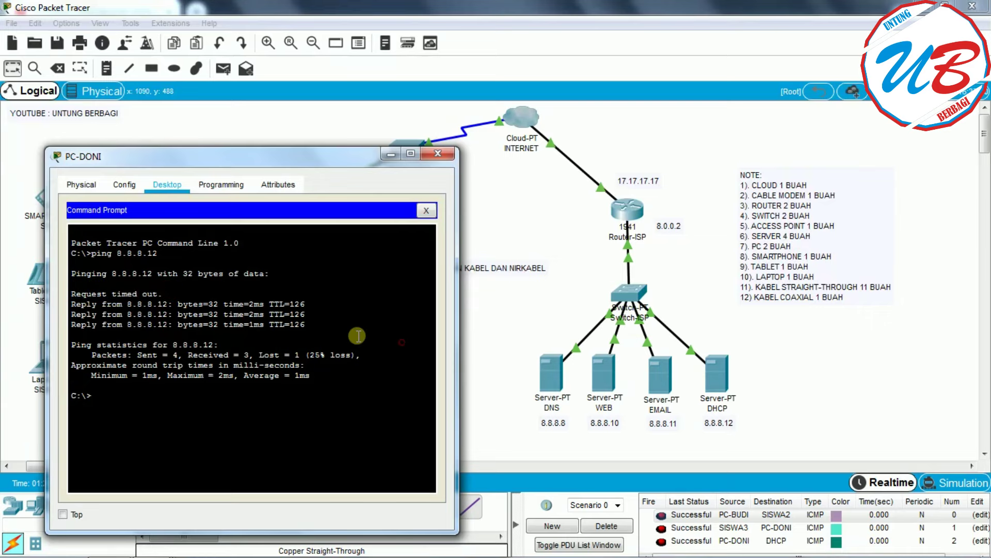
left_click(437, 154)
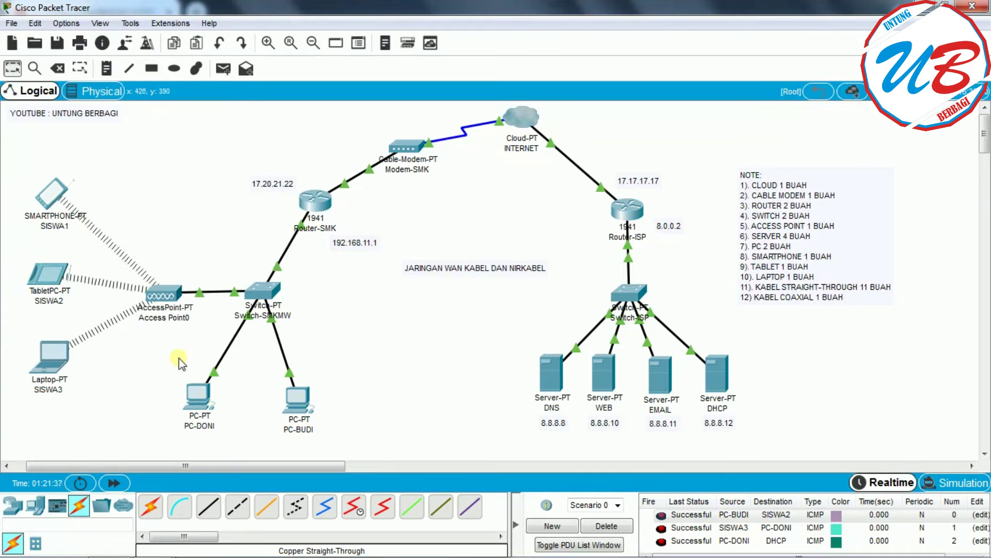
- Open PC-BUDI's Command Prompt and look up SISWA1's IP address in its IP Configuration
left_click(291, 414)
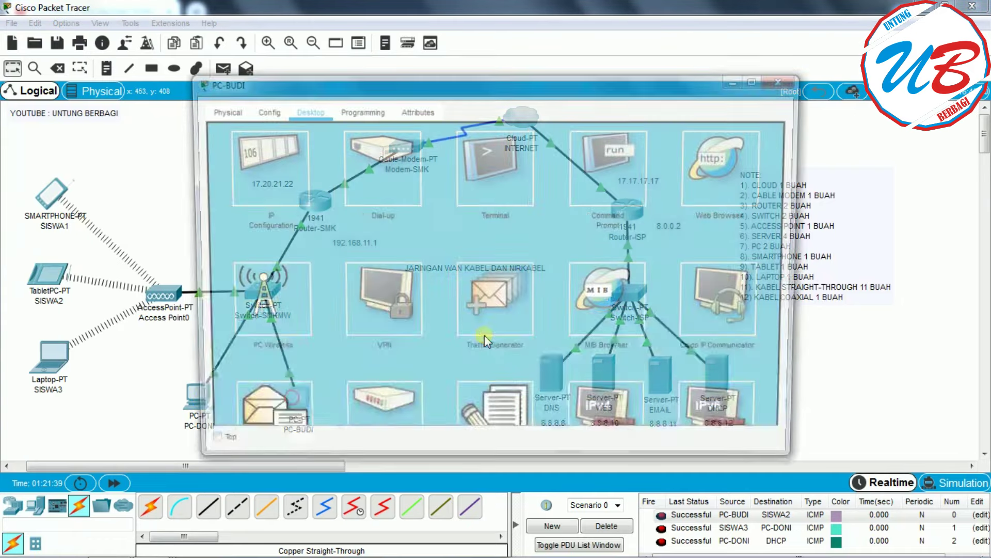
left_click(605, 167)
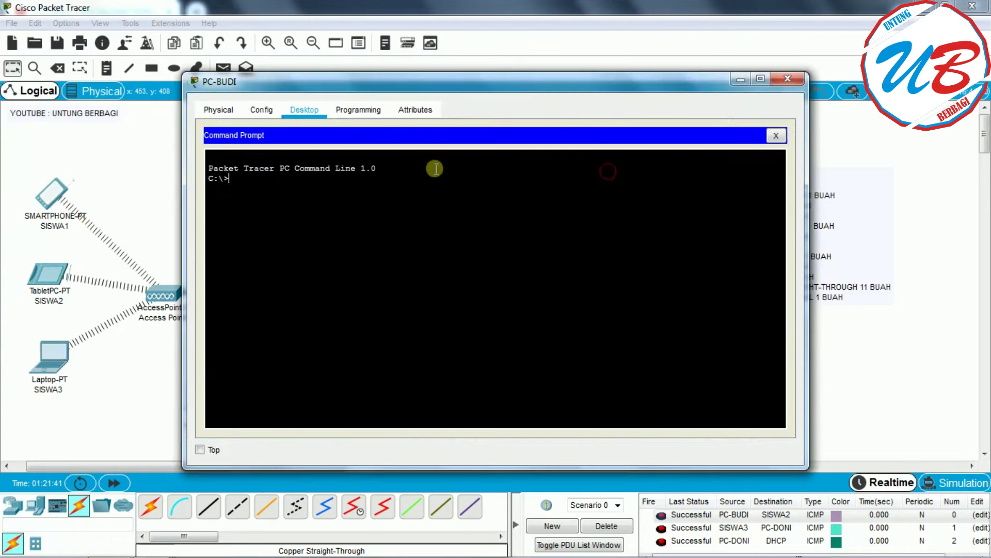
left_click_drag(604, 82, 704, 97)
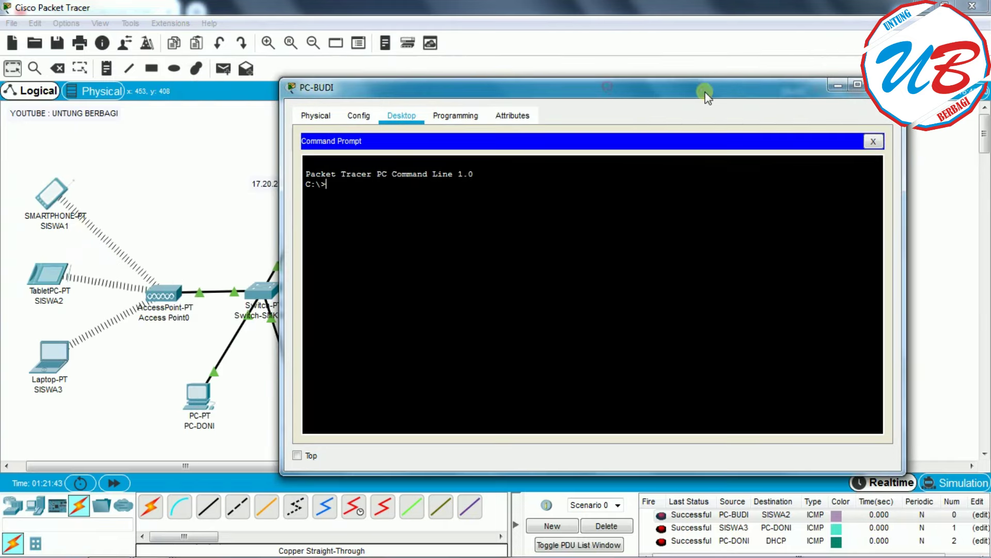
left_click(290, 172)
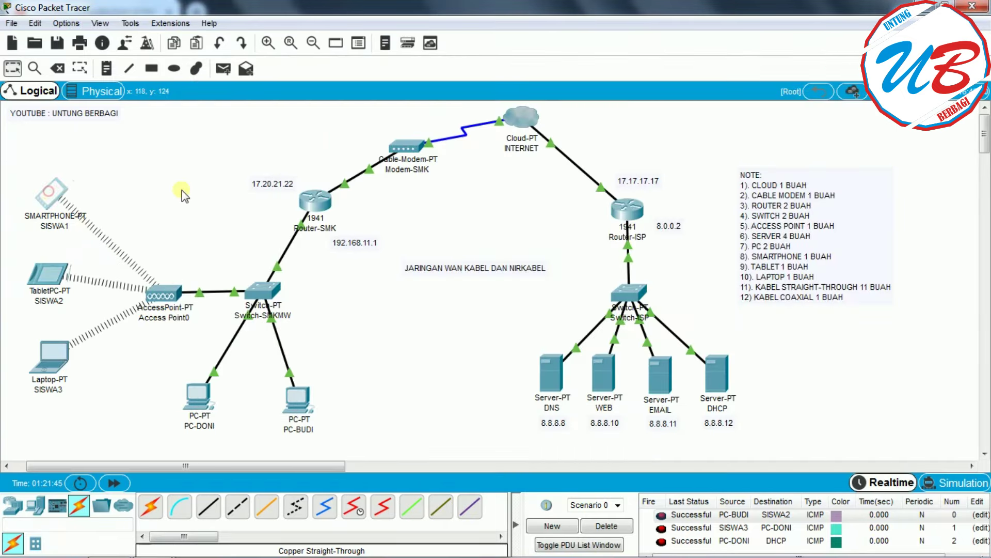
left_click(50, 192)
left_click(255, 159)
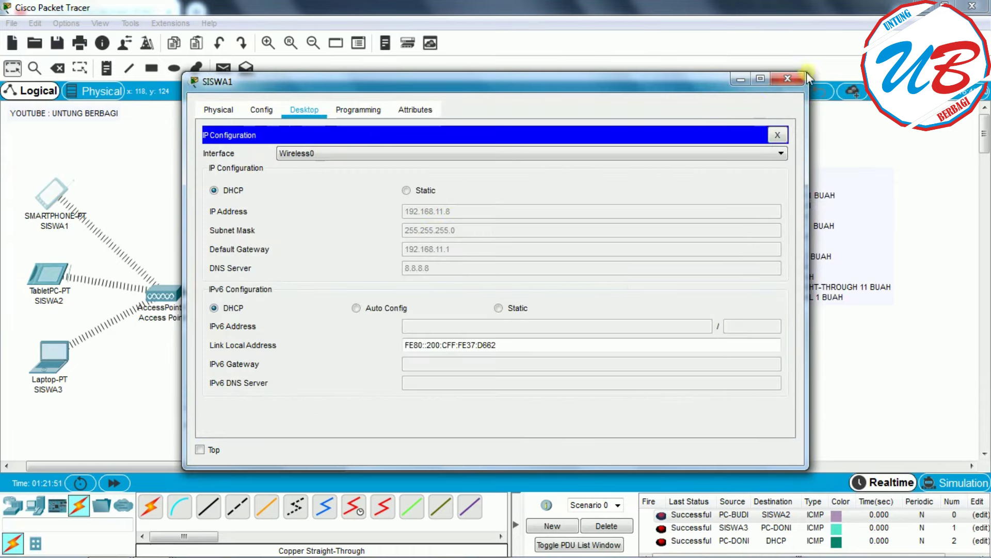
left_click(785, 79)
- Ping SISWA1 at 192.168.11.8 from PC-BUDI, getting 4 of 4 replies
left_click(295, 413)
left_click(606, 158)
left_click_drag(372, 88, 491, 85)
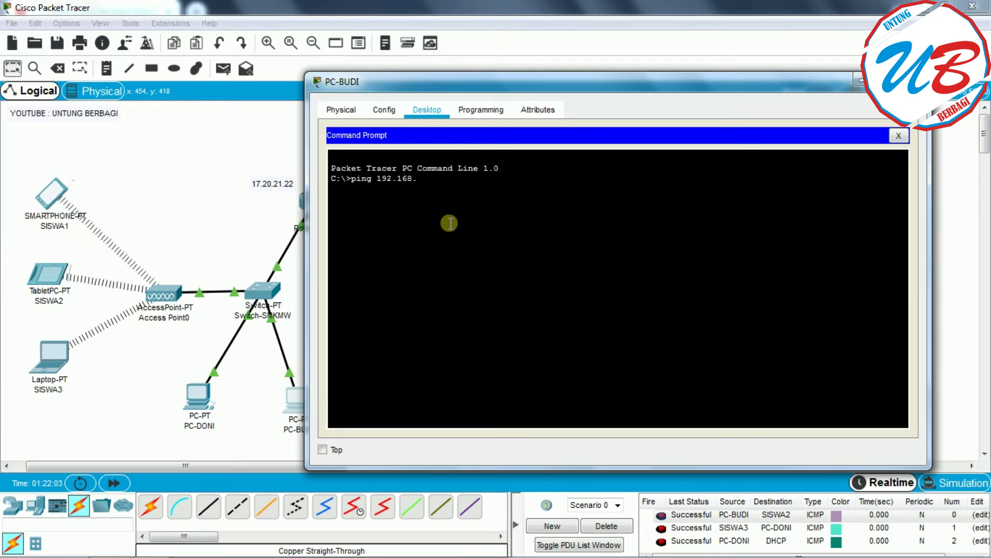
left_click_drag(408, 82, 494, 124)
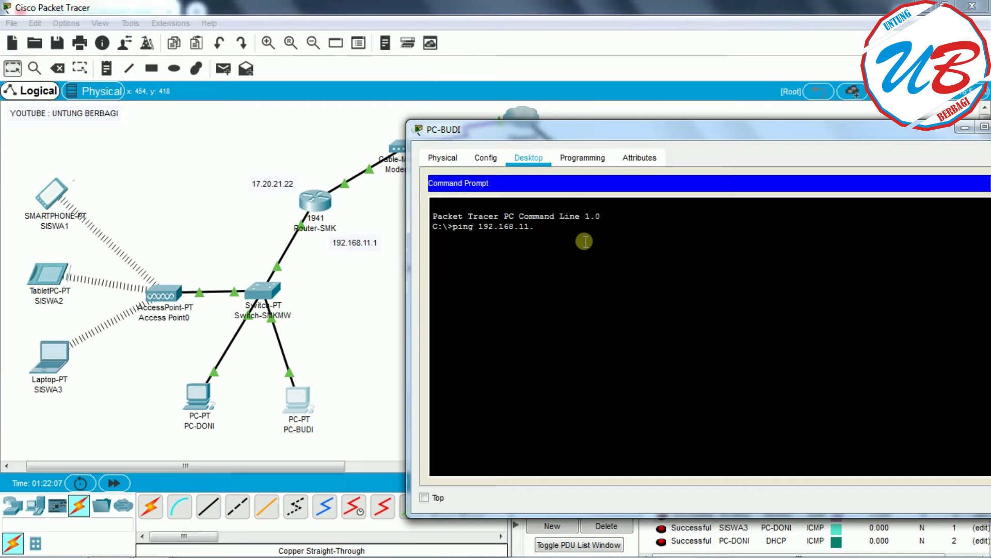
key("Return")
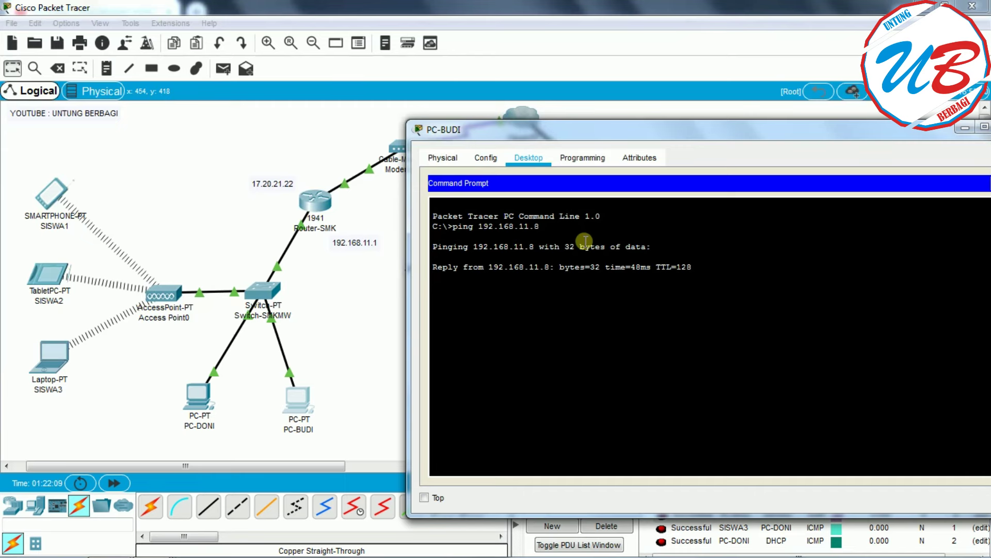
left_click_drag(919, 133, 788, 140)
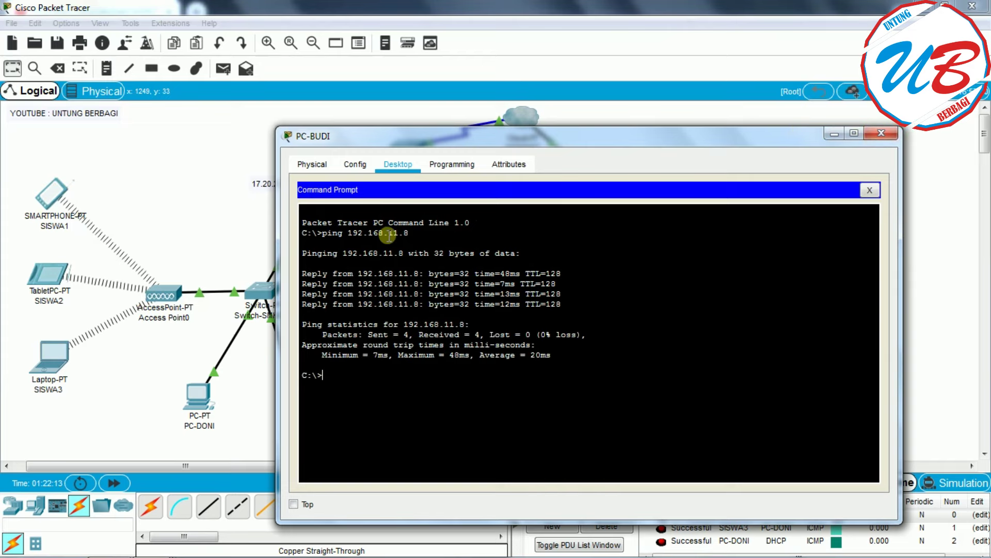
left_click(881, 139)
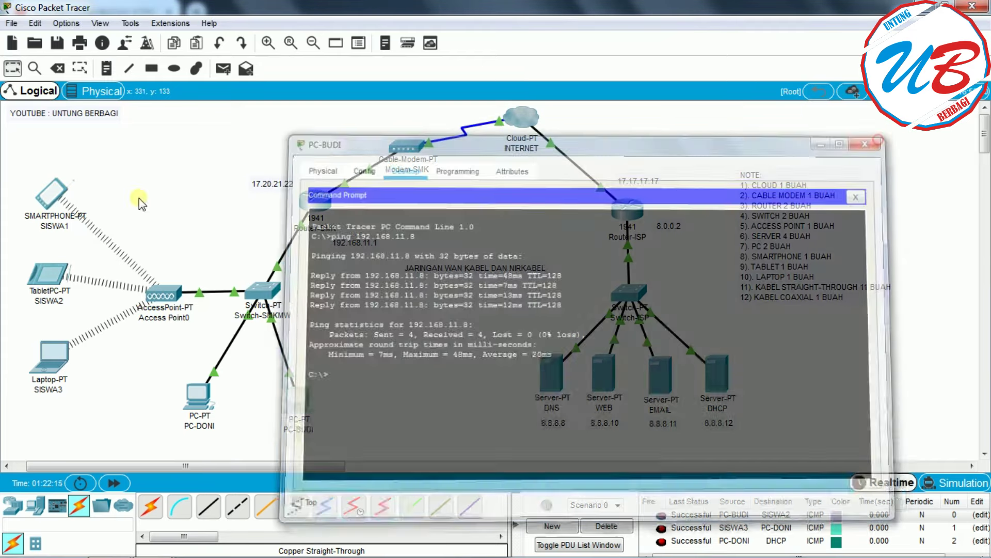
left_click(52, 195)
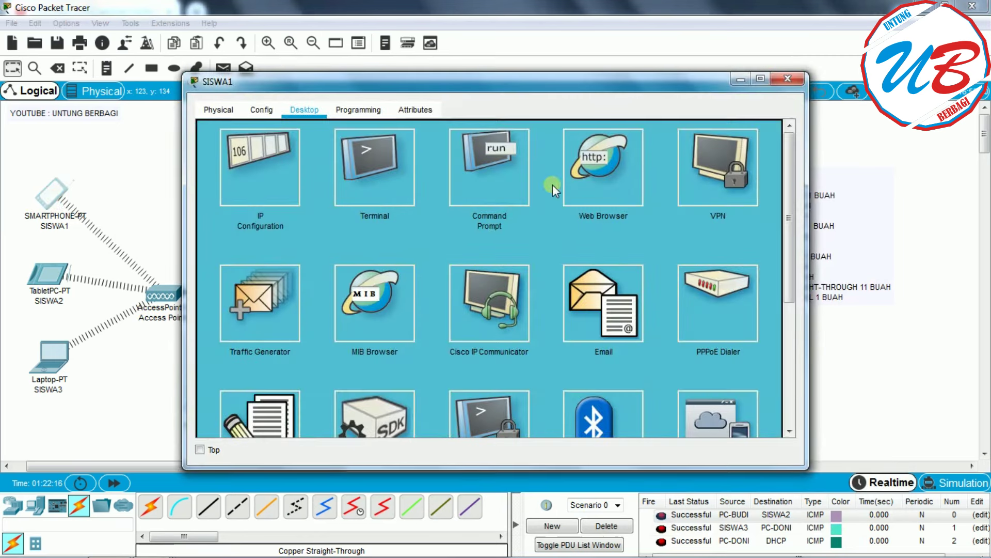
left_click(252, 182)
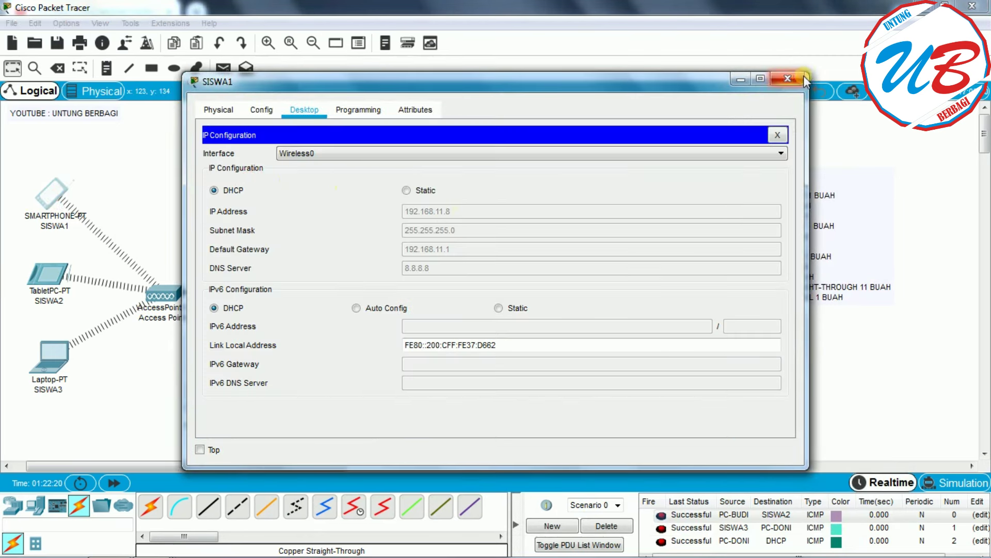
left_click(788, 79)
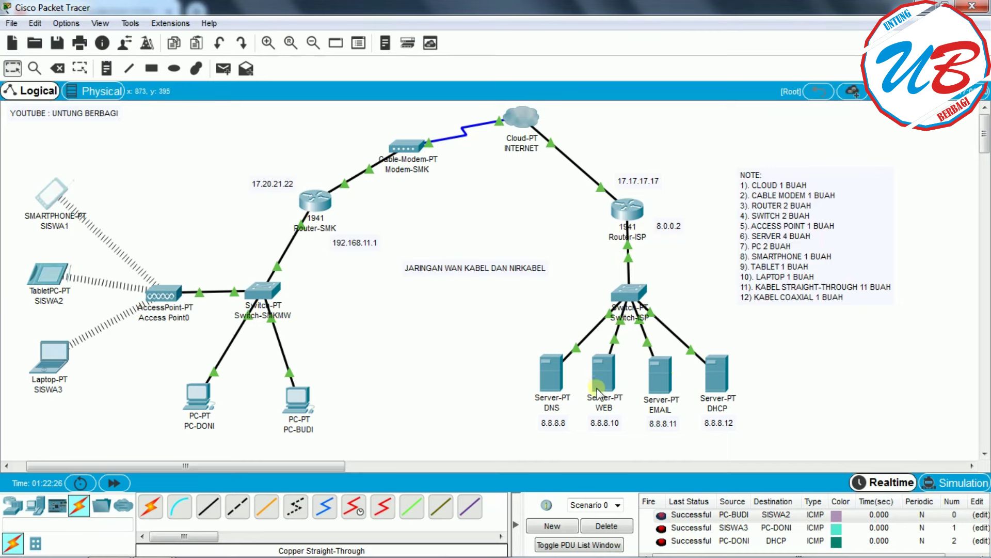
mouse_move(597, 388)
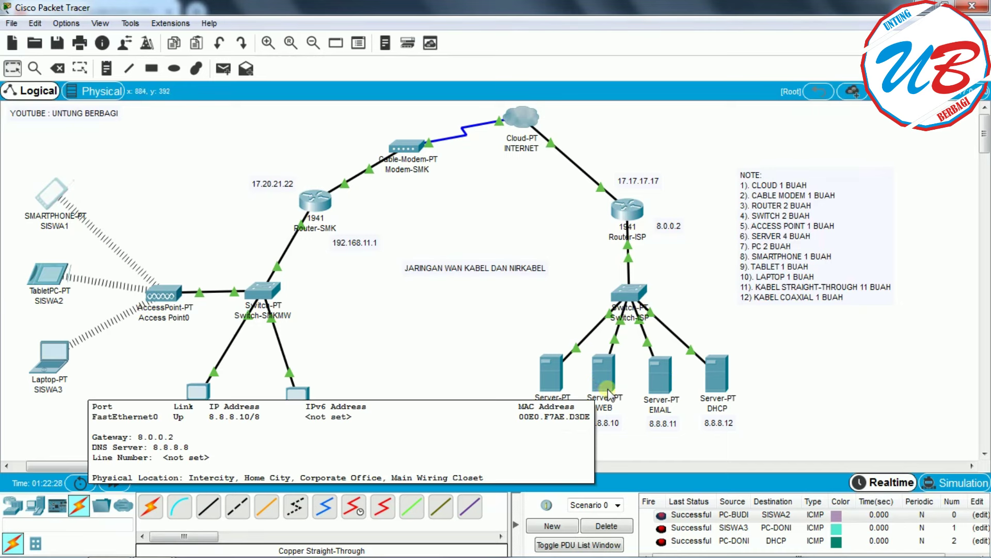